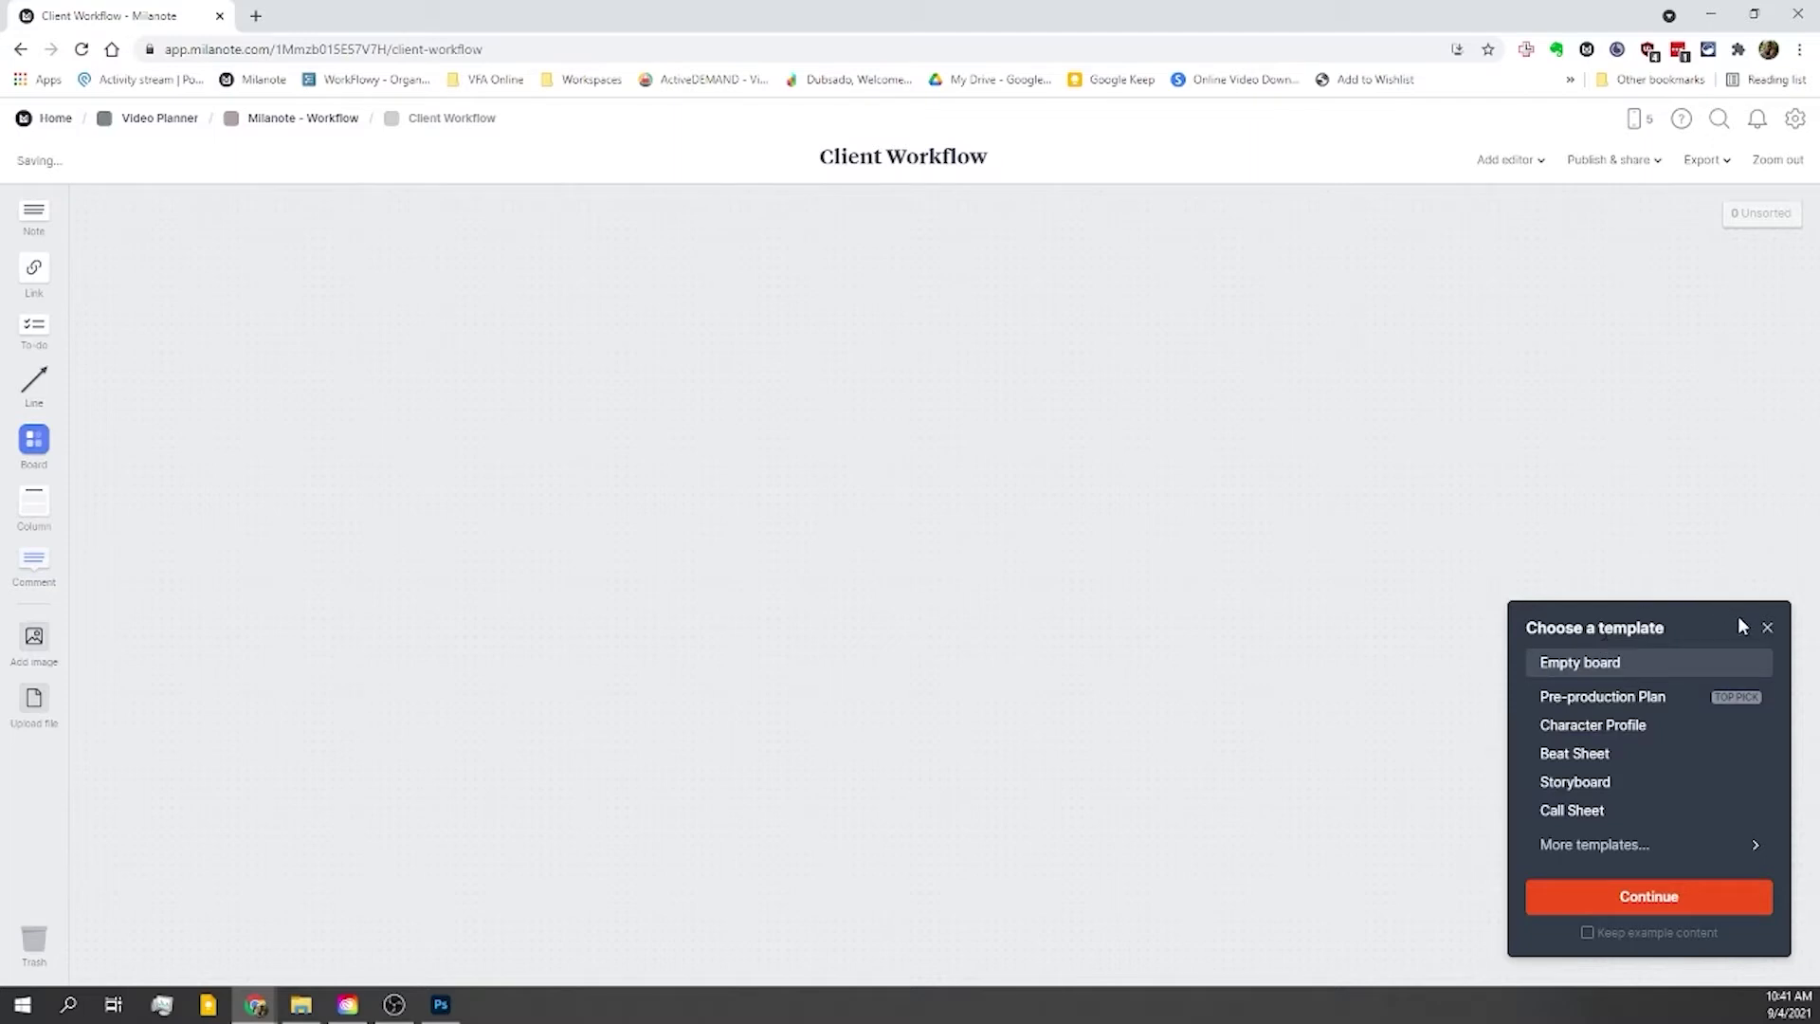
# Step: Dismiss the template chooser and add a board named "Discovery Call" around the middle of the empty canvas
pyautogui.click(1767, 629)
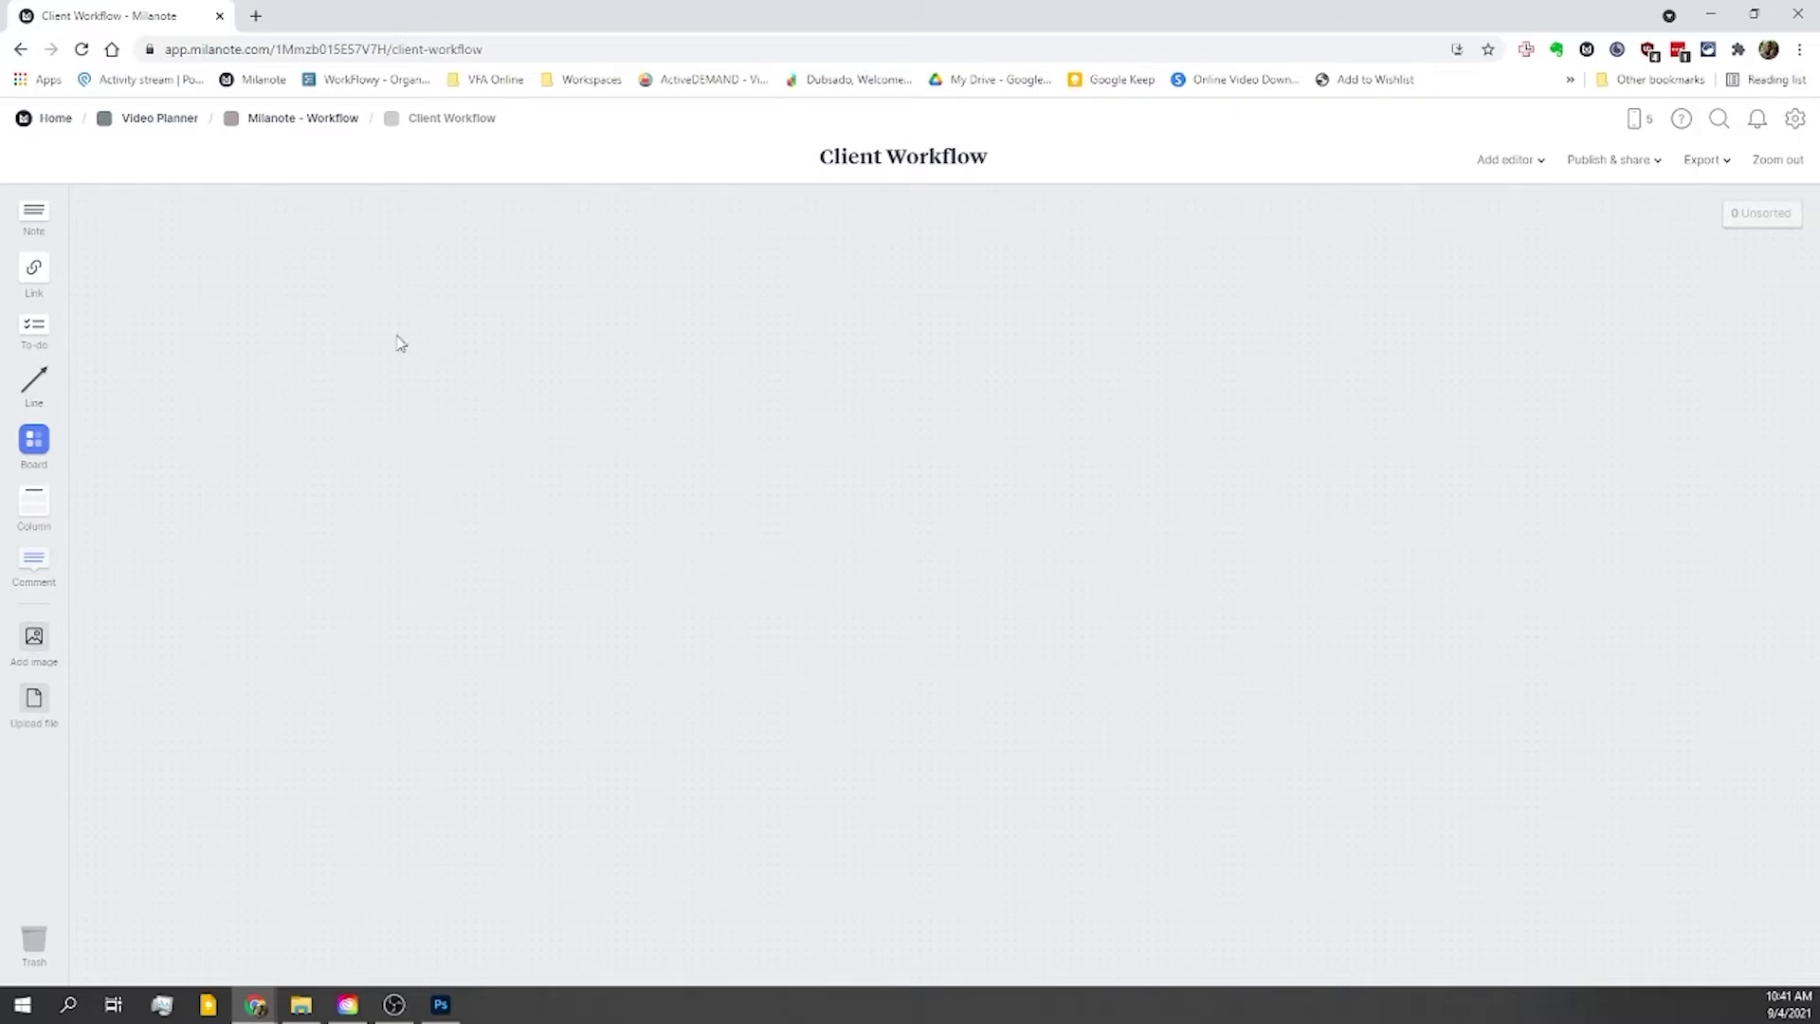
pyautogui.moveTo(51, 446); pyautogui.dragTo(674, 393)
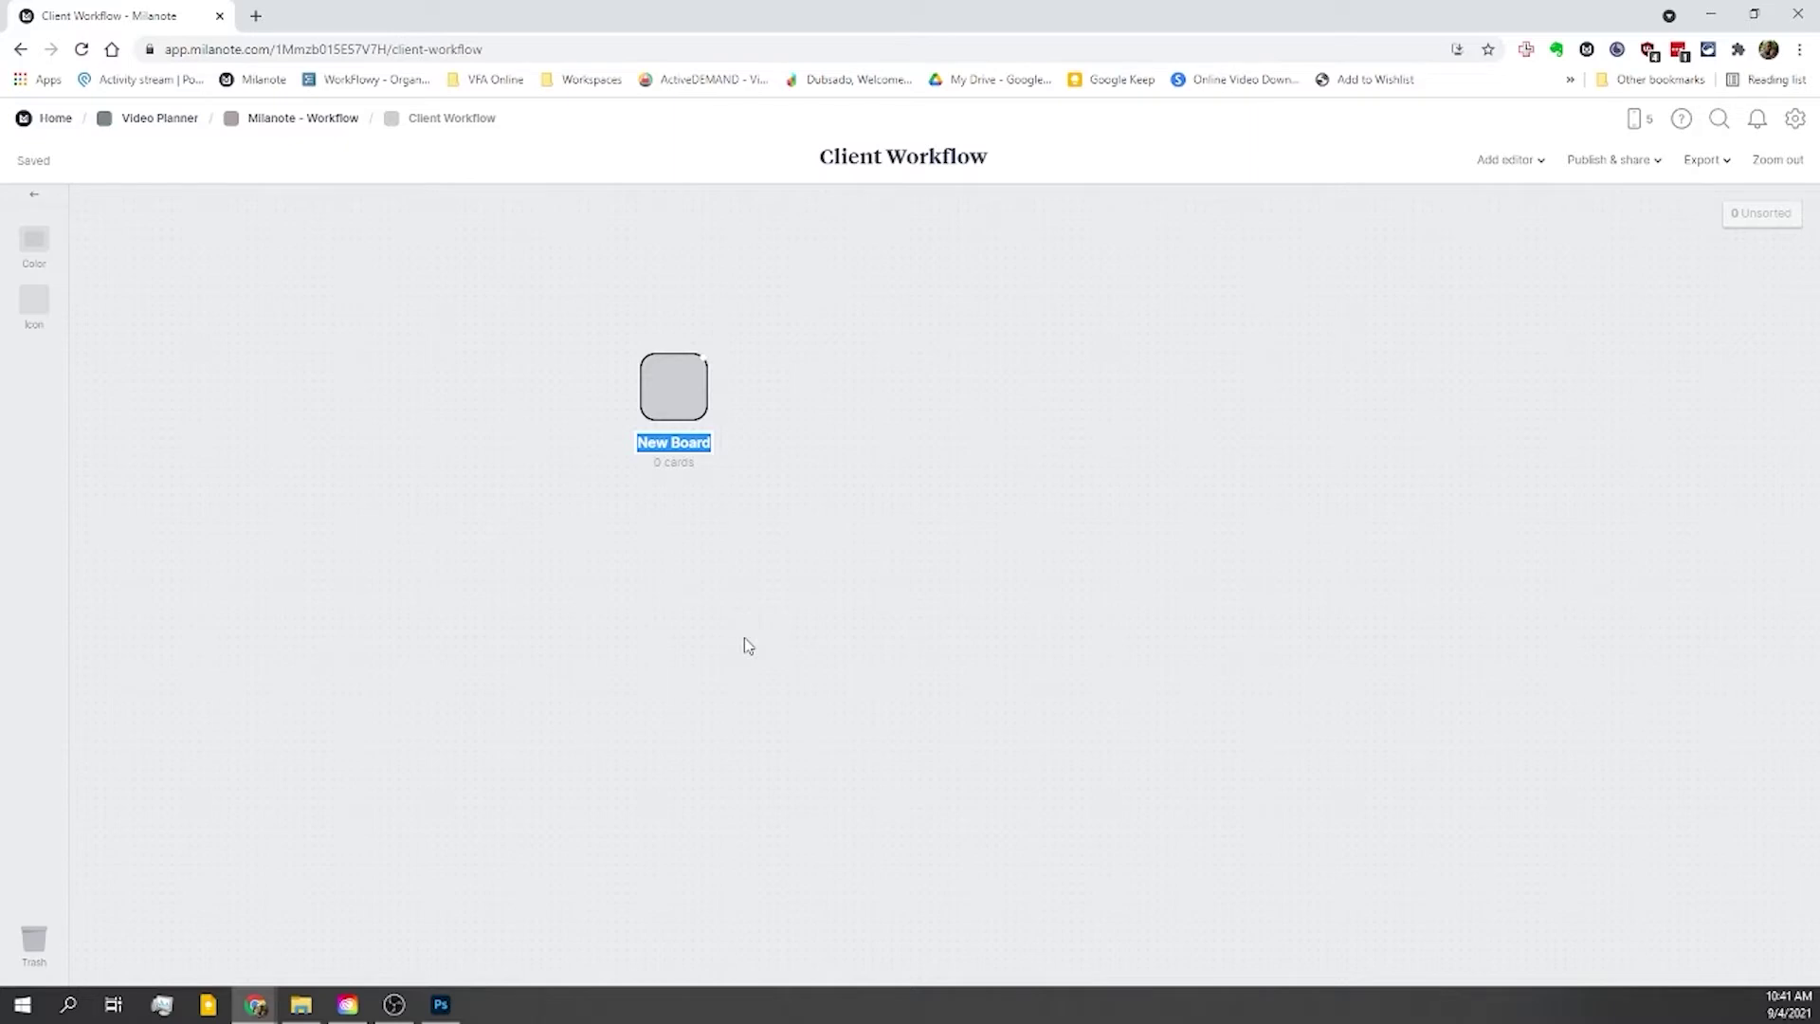
pyautogui.write('Discovry Call')
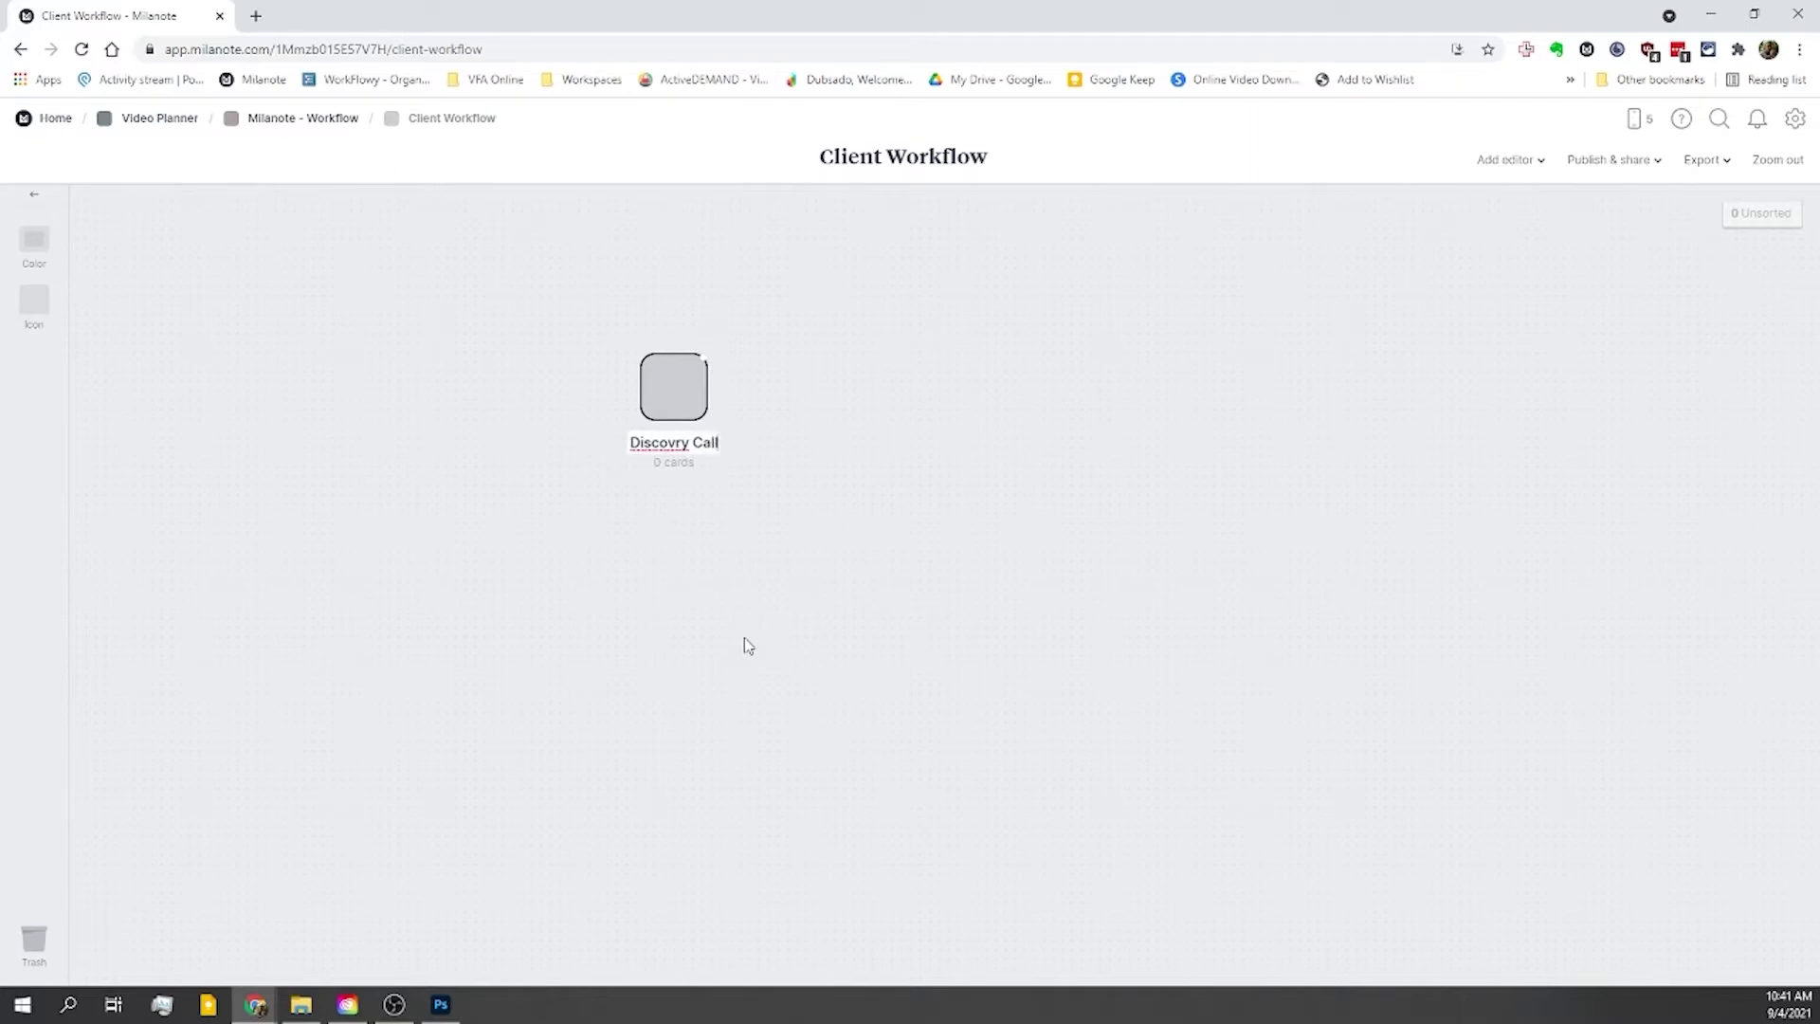
pyautogui.press('Left')
pyautogui.press('Left')
pyautogui.press('Left')
pyautogui.press('Left')
pyautogui.press('Left')
pyautogui.press('Left')
pyautogui.press('Left')
pyautogui.write('e')
pyautogui.press('Return')
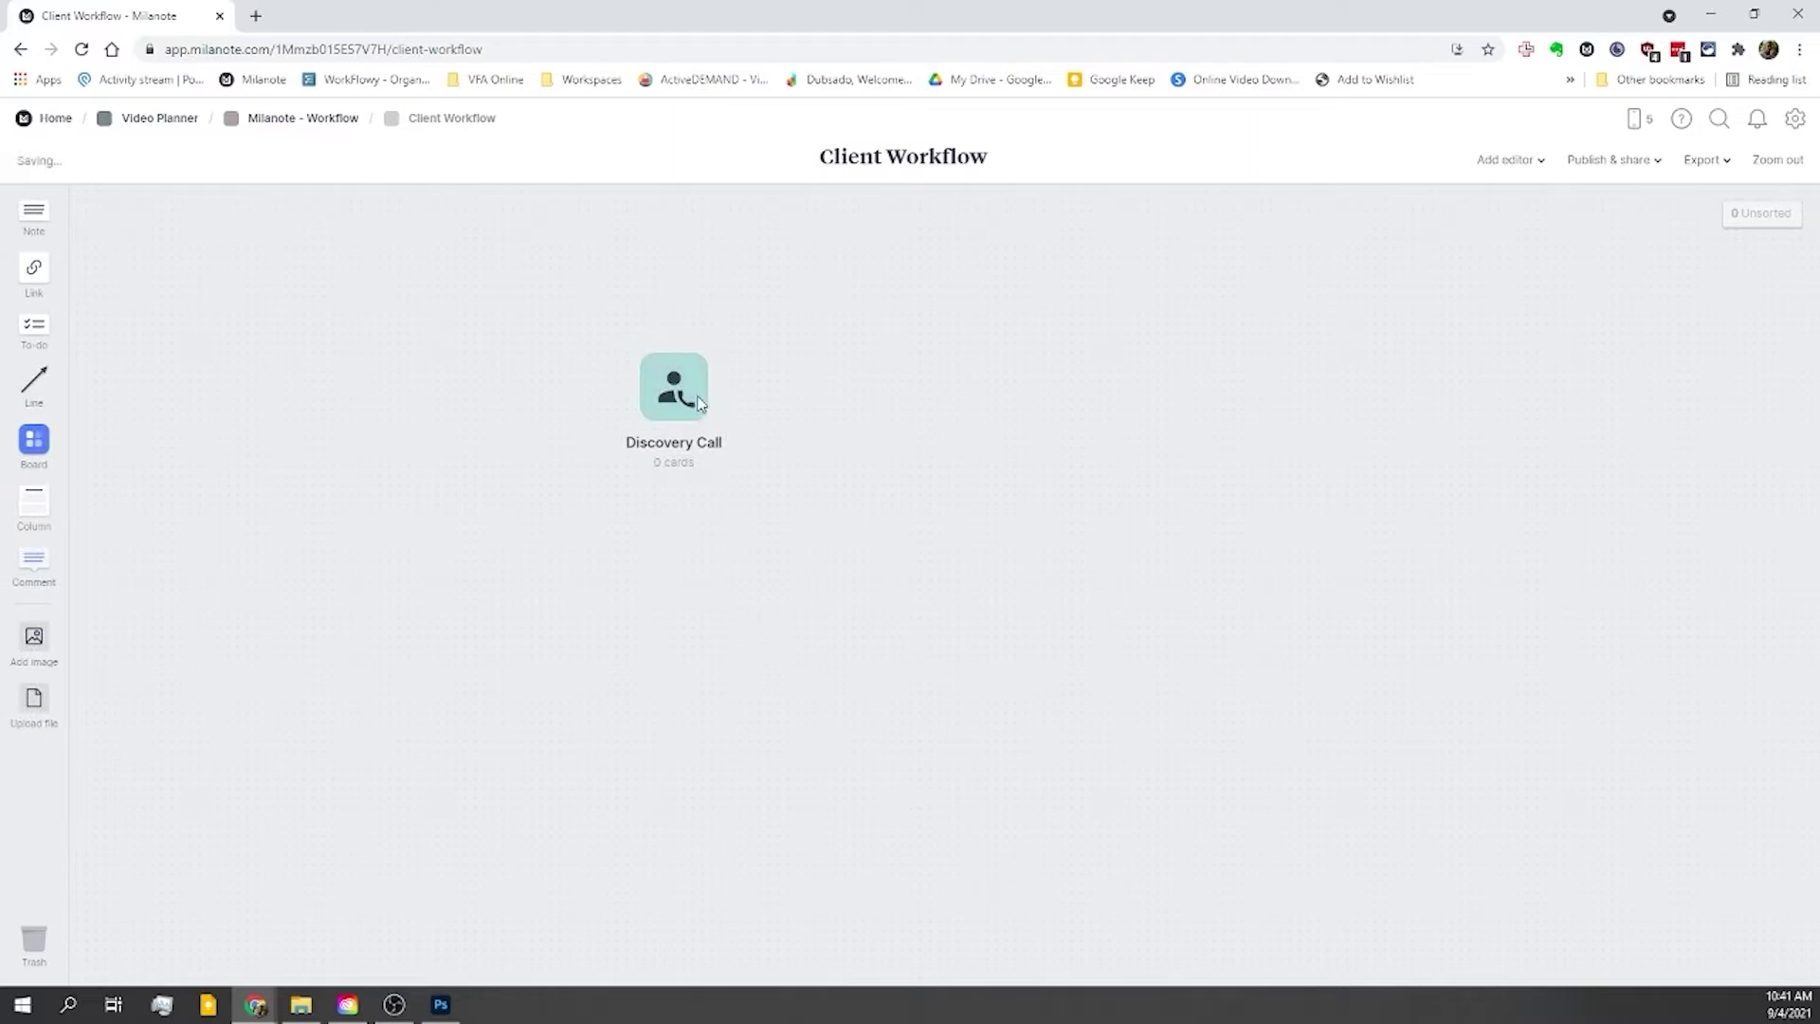
pyautogui.moveTo(699, 398); pyautogui.dragTo(685, 550)
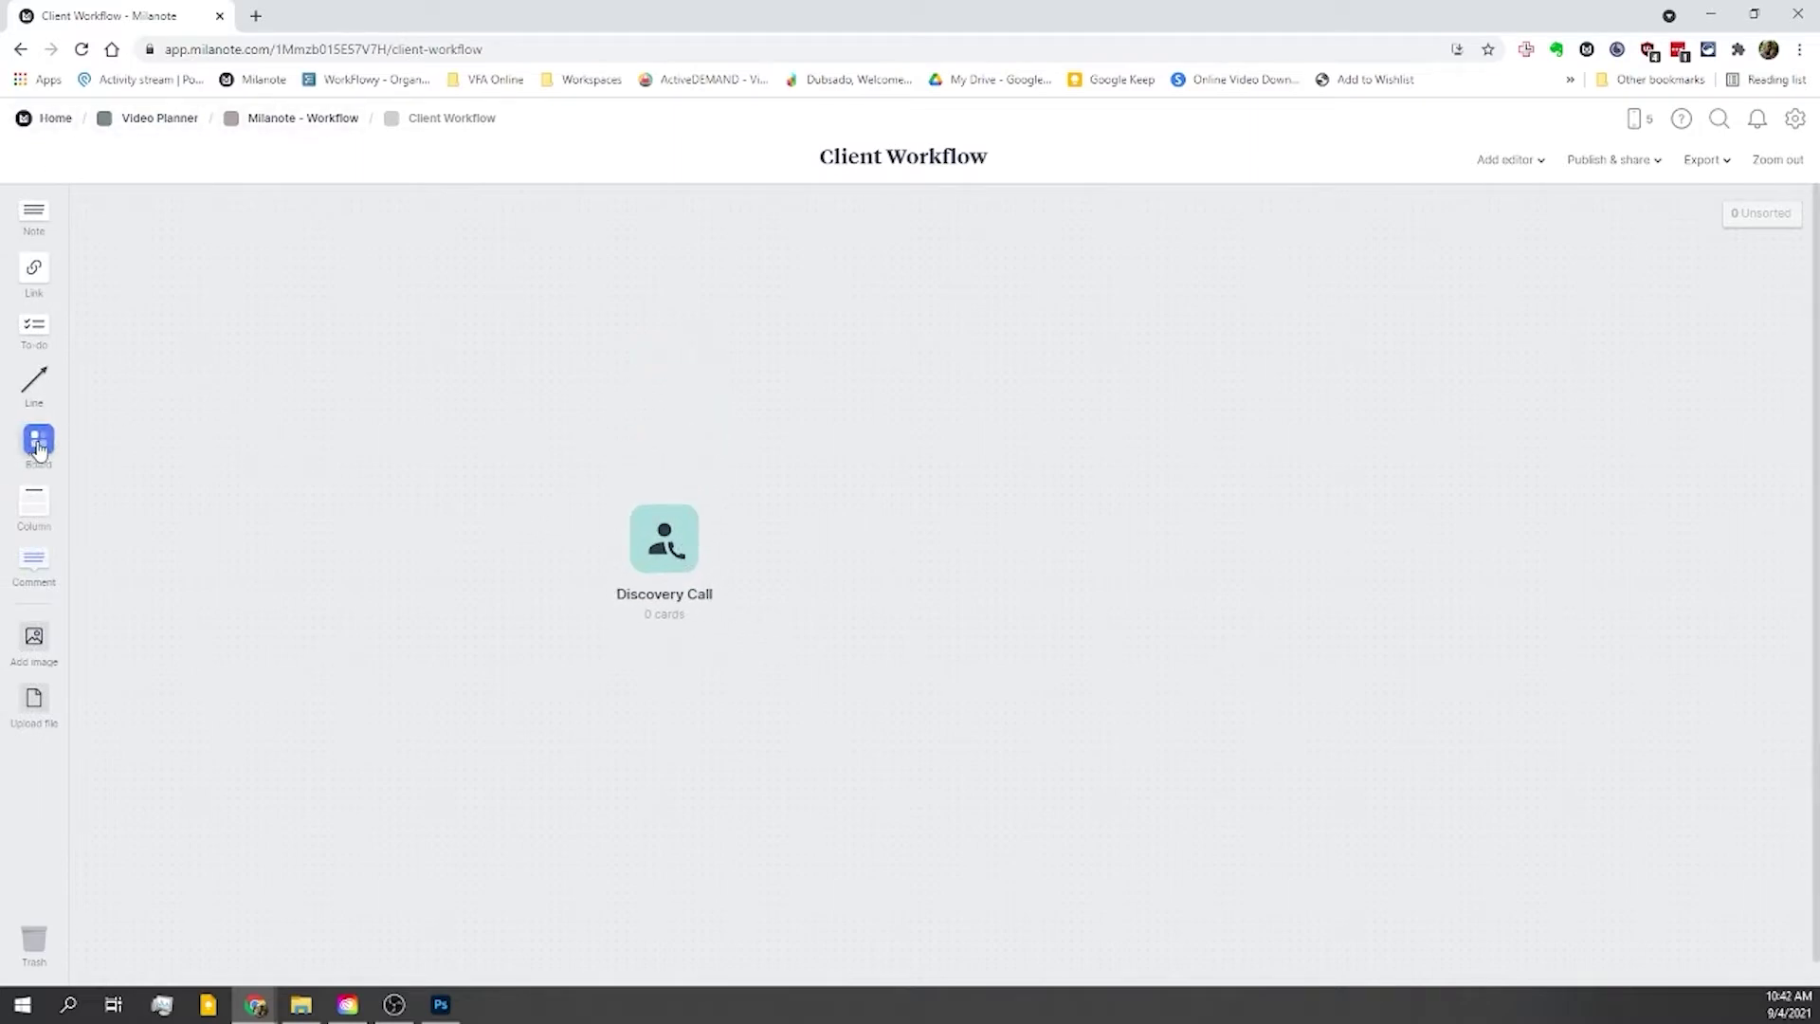
# Step: Add a board named "Discovery Meeting" to the right of Discovery Call and line it up with that board
pyautogui.moveTo(43, 444); pyautogui.dragTo(965, 585)
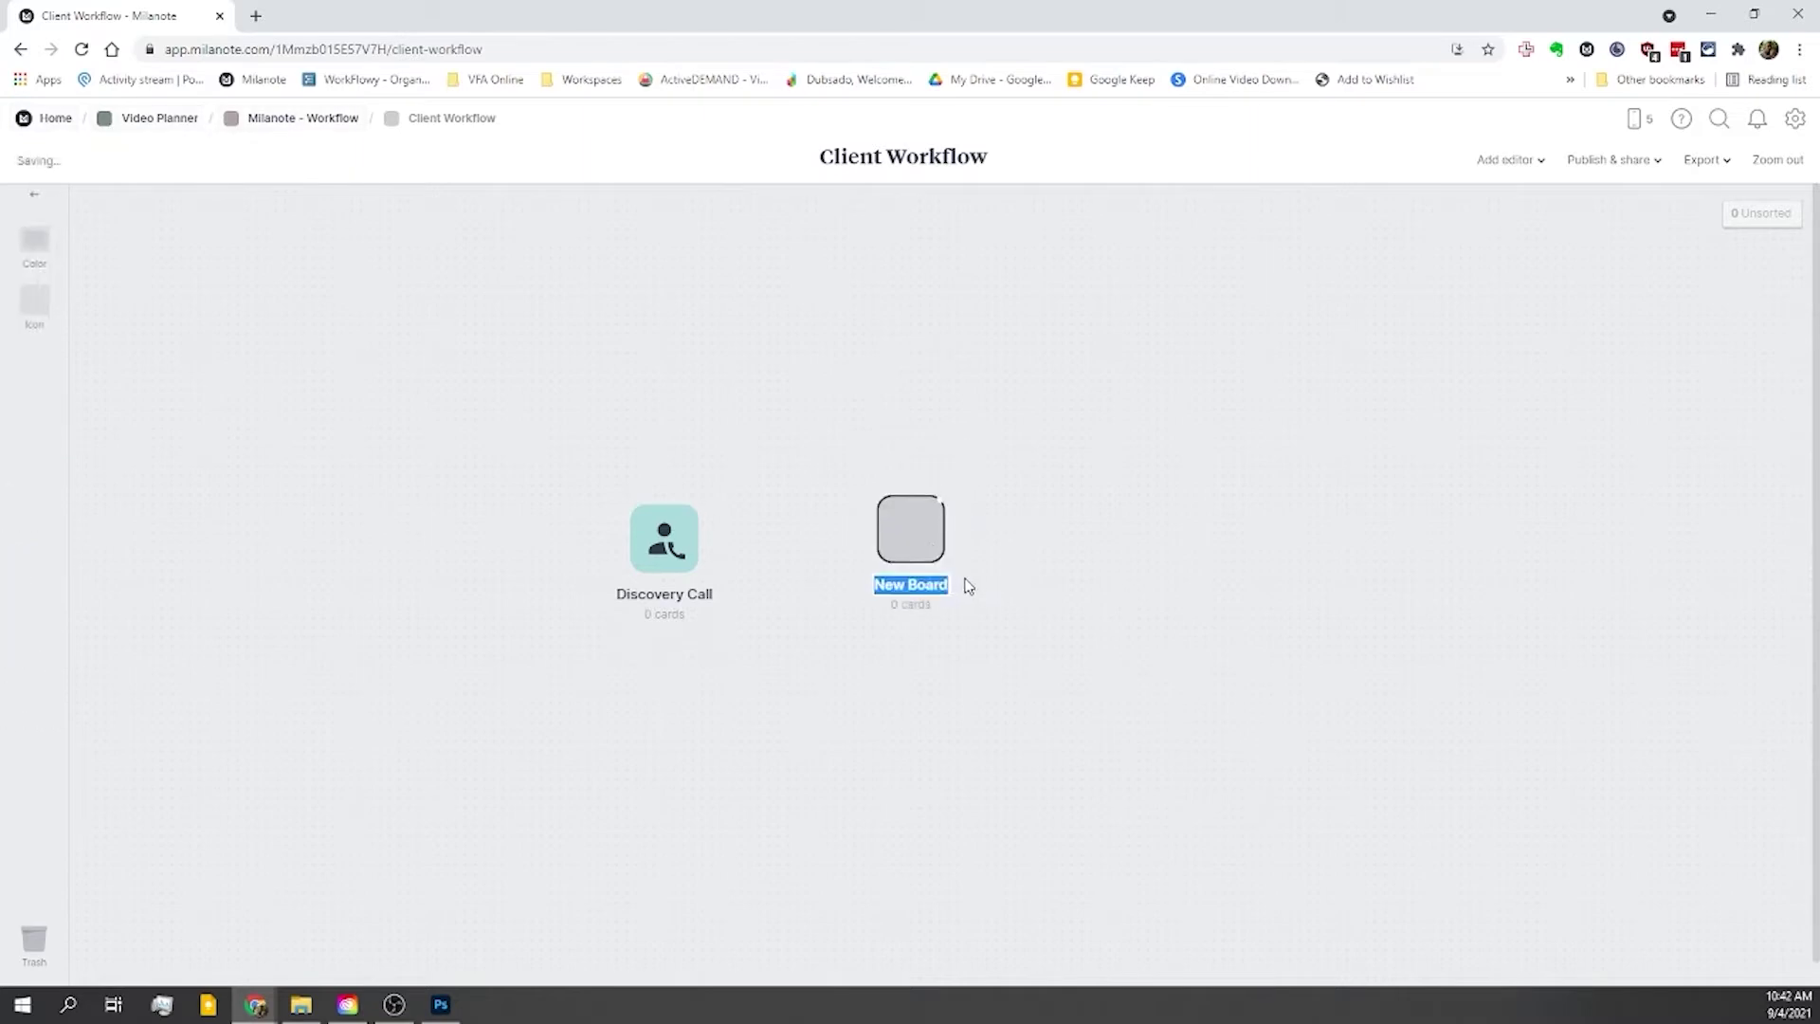
pyautogui.write('Discoery Meeting')
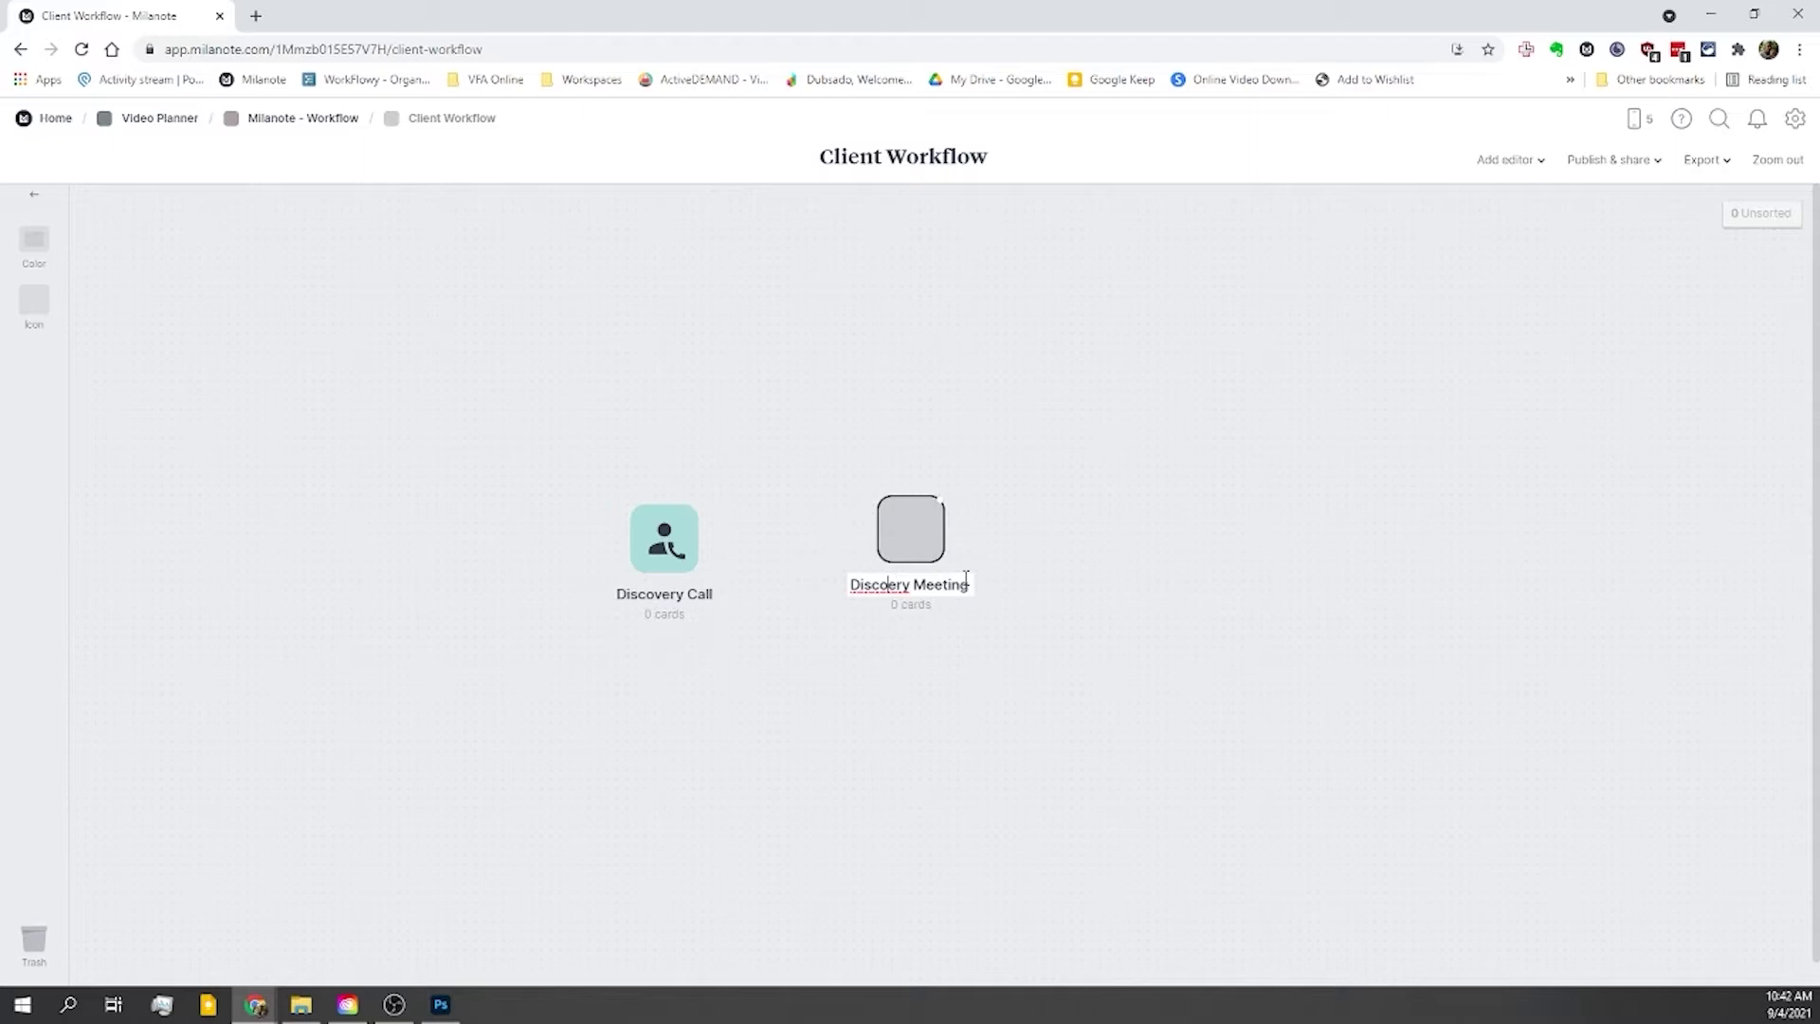
pyautogui.write('v')
pyautogui.press('Return')
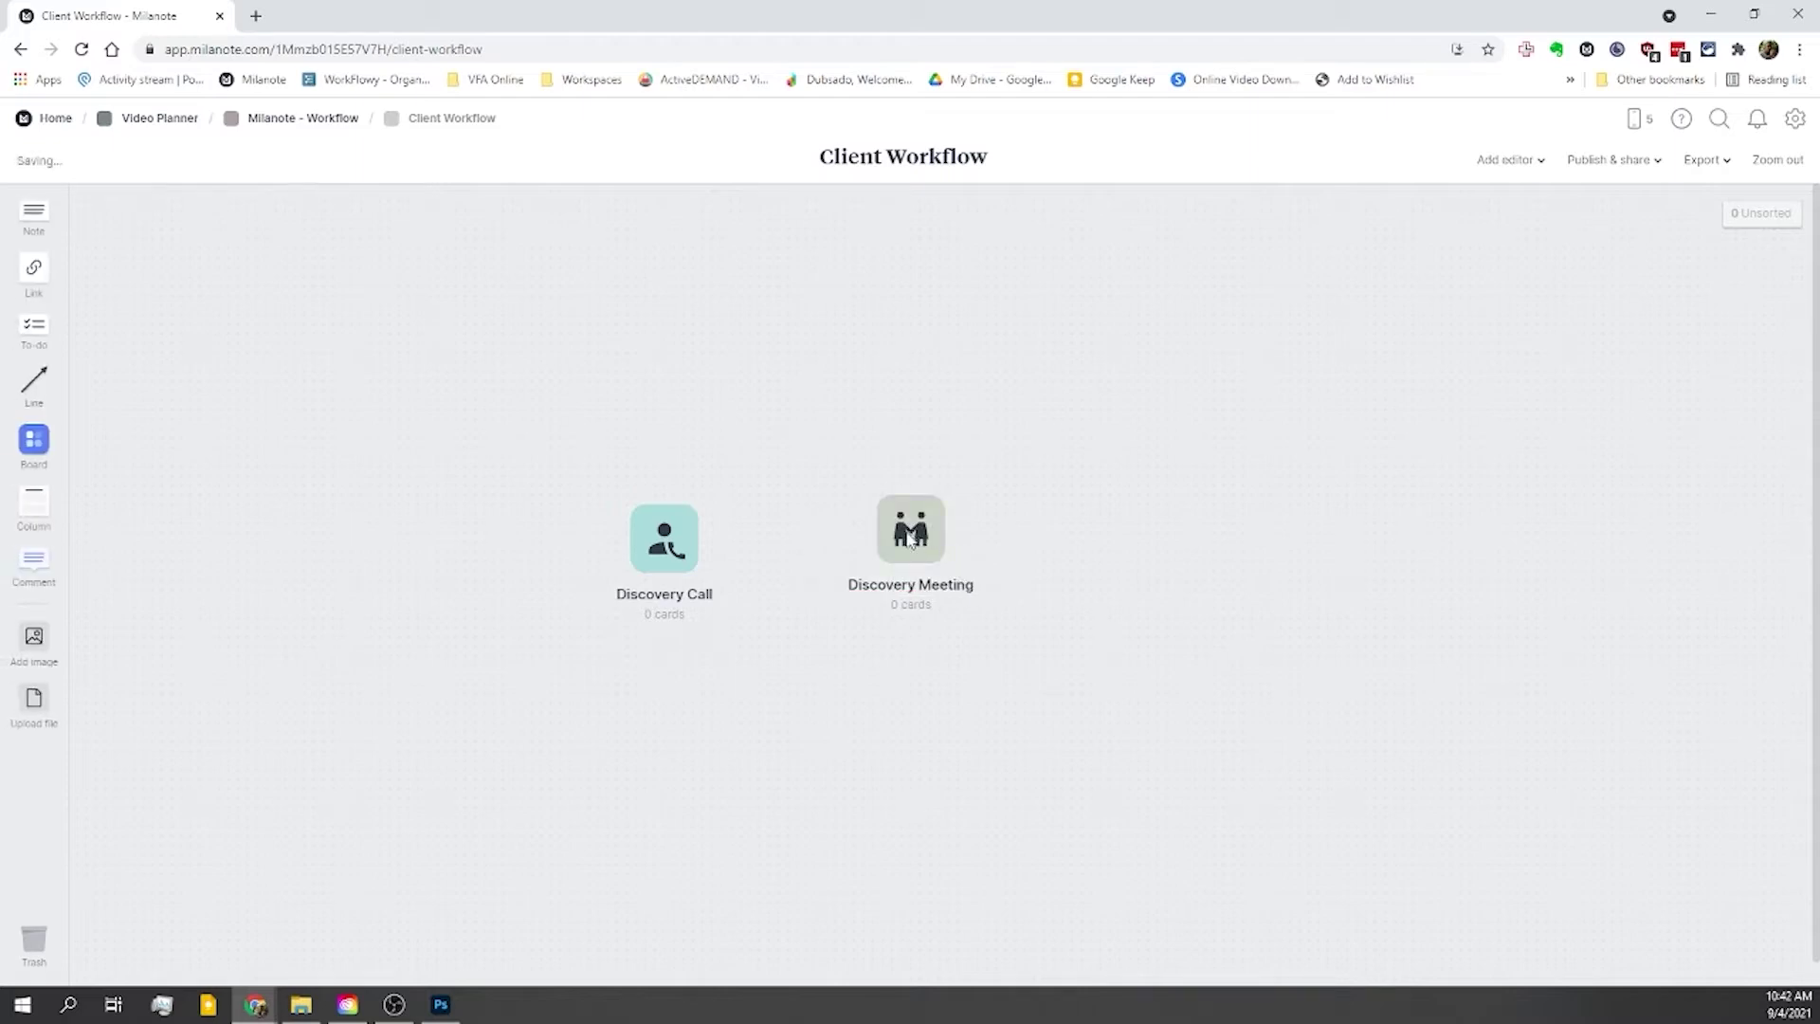
pyautogui.moveTo(909, 538); pyautogui.dragTo(899, 549)
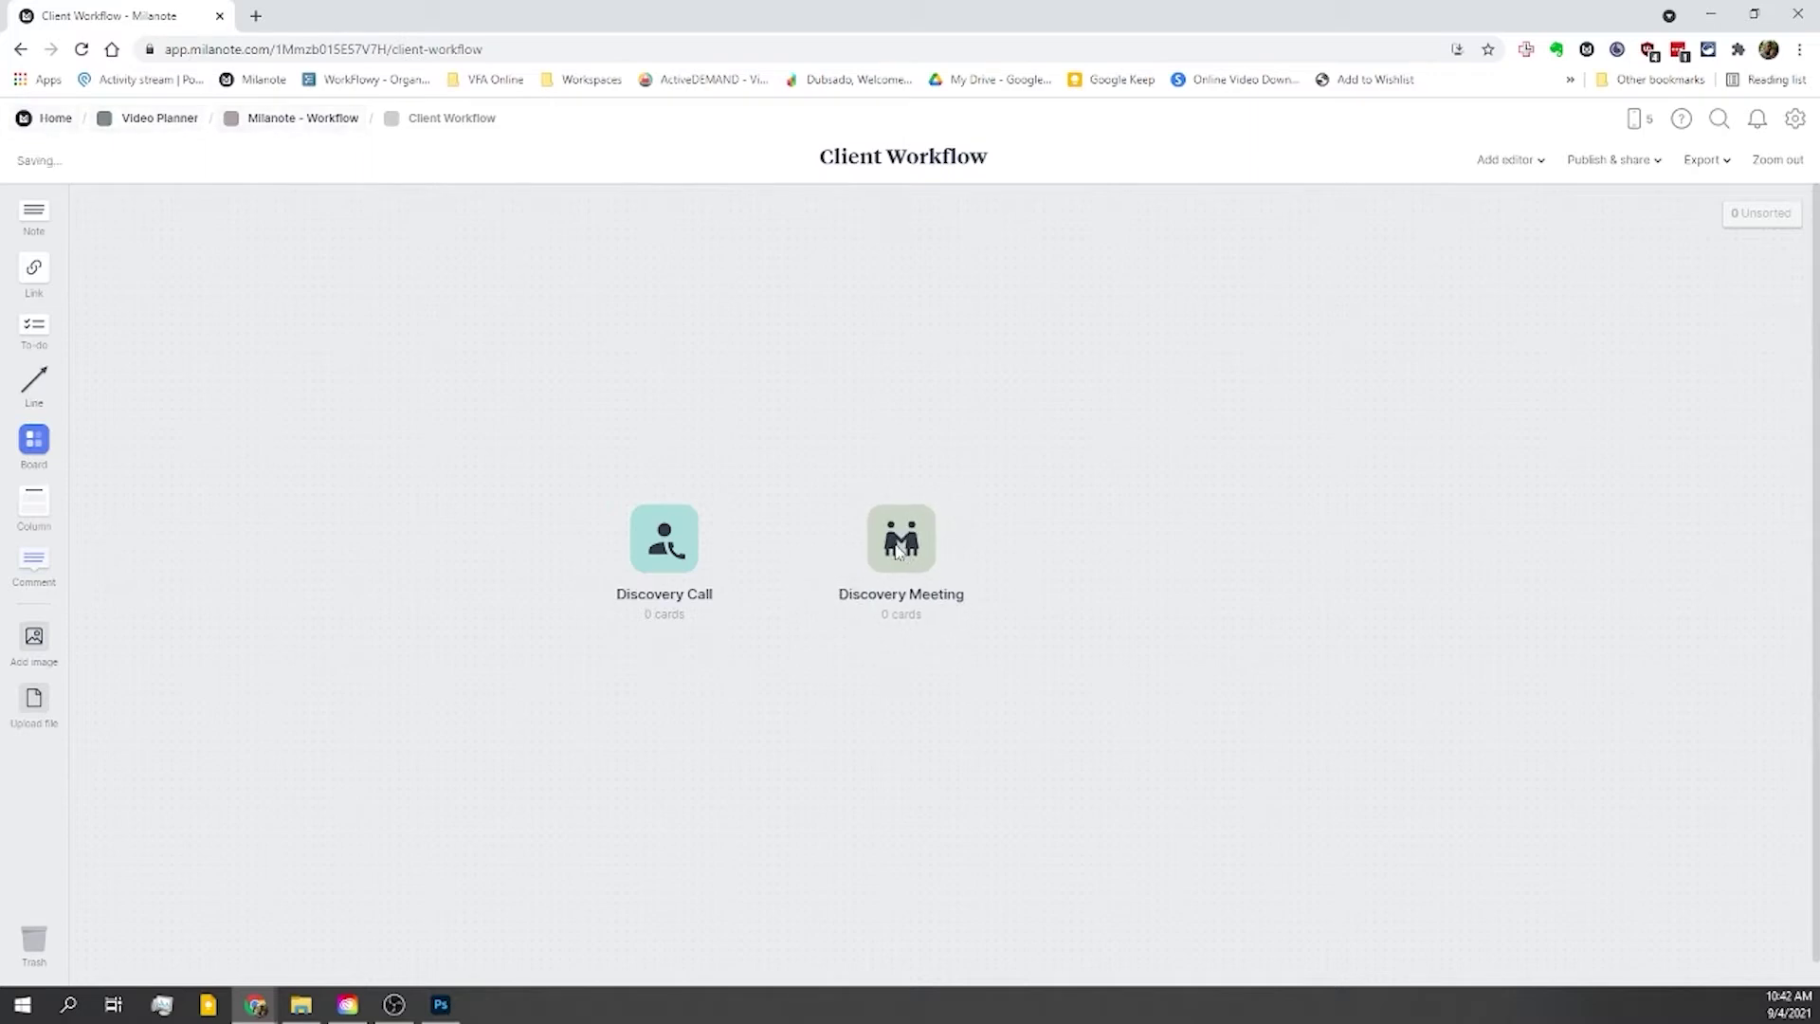
# Step: Add a board named "Pre Production meeting" to the right of Discovery Meeting
pyautogui.moveTo(34, 438); pyautogui.dragTo(1114, 538)
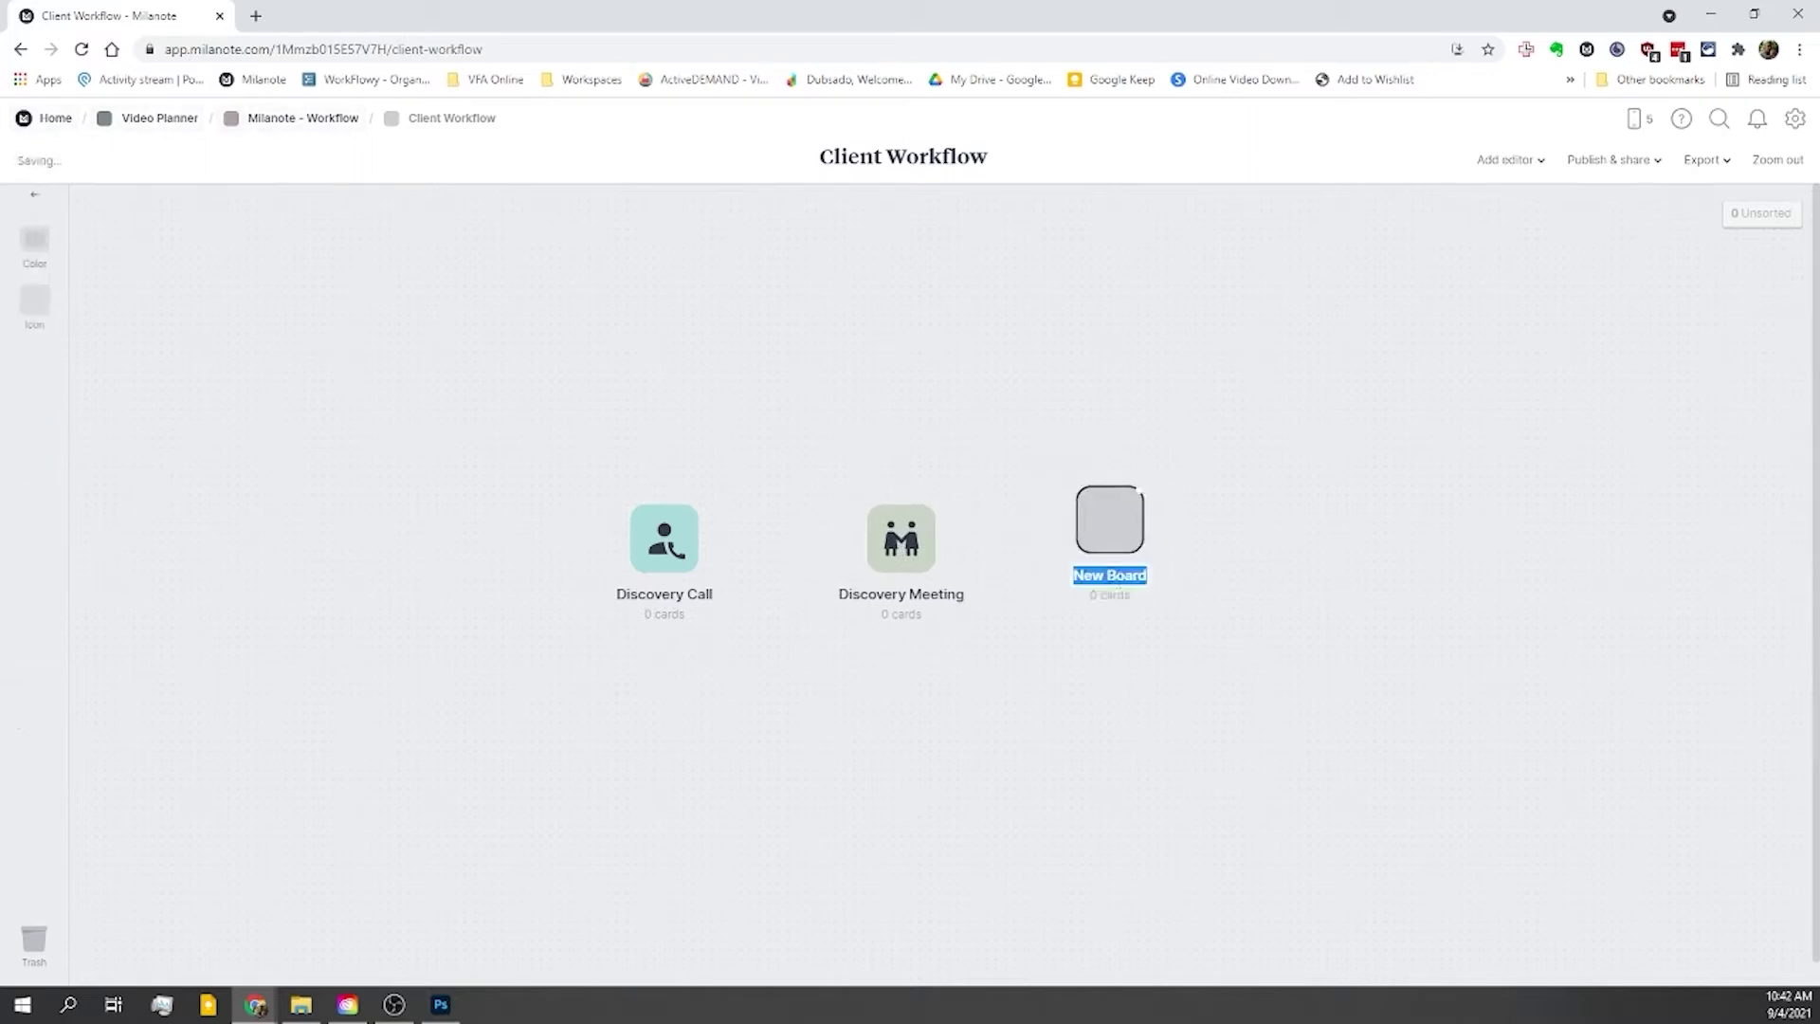
pyautogui.write('Pre Production meeting')
pyautogui.press('Return')
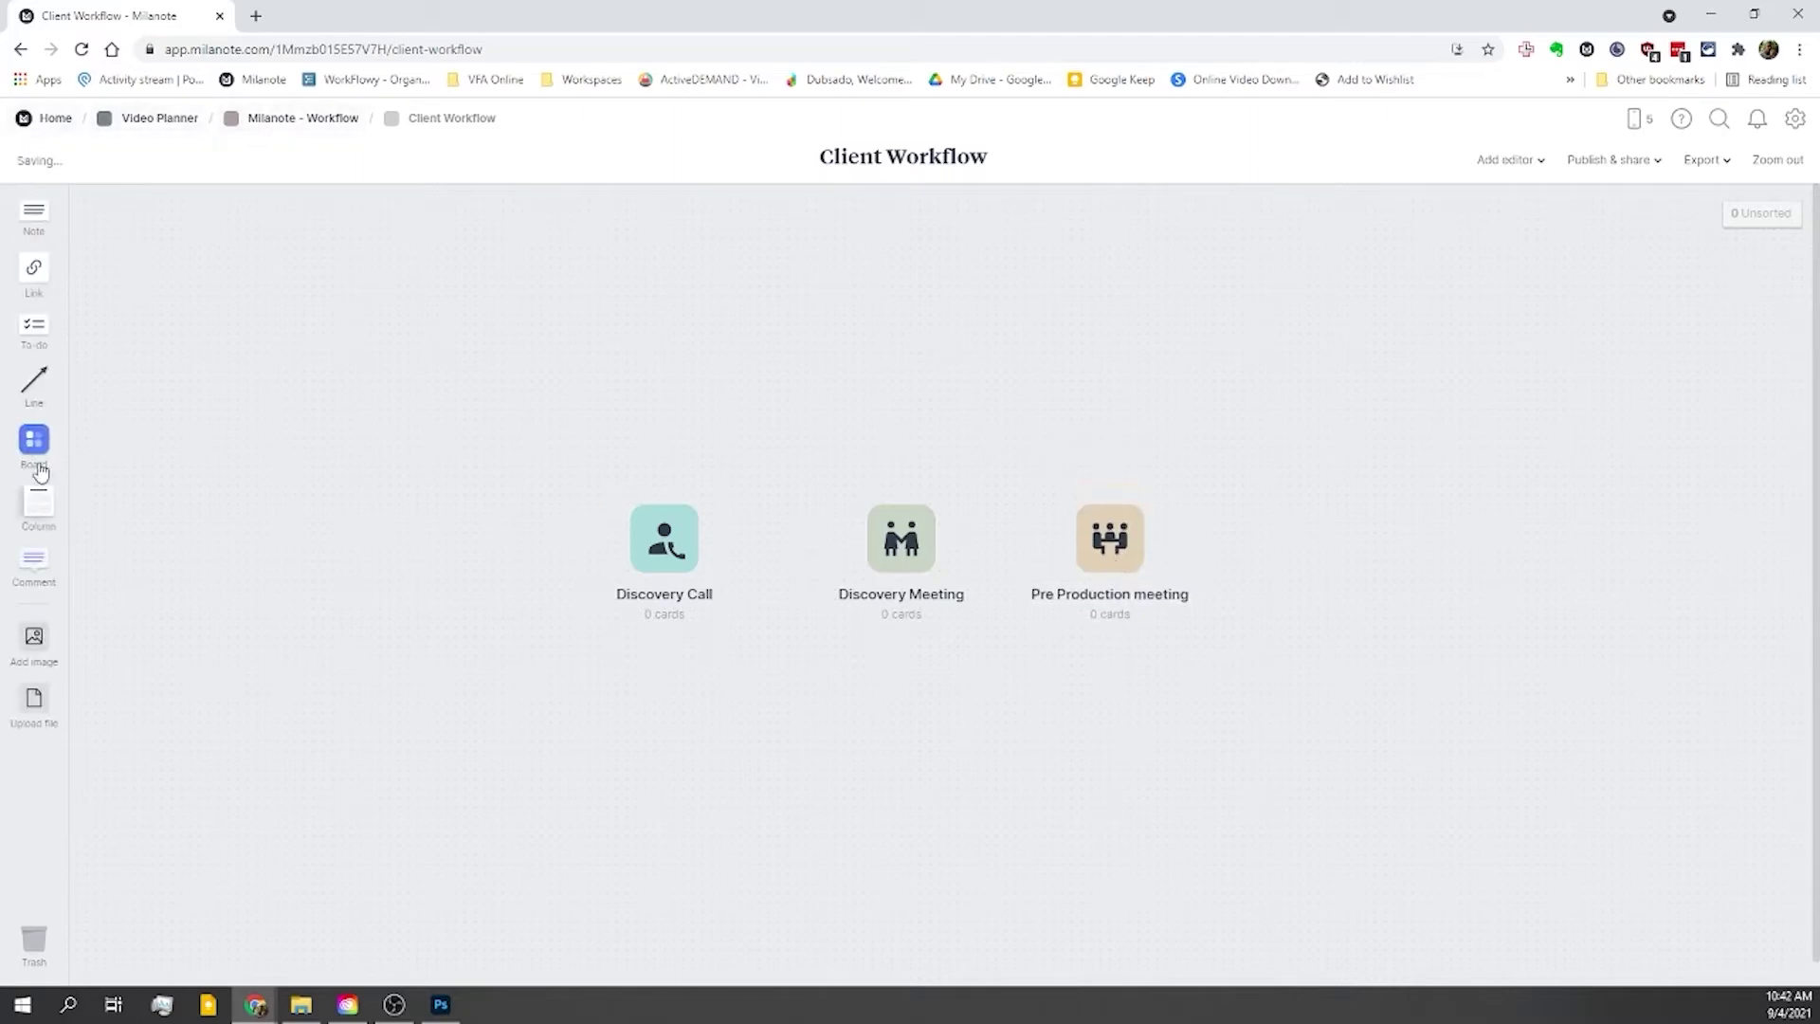
# Step: Add a board named "Production" to the right of Pre Production meeting
pyautogui.moveTo(34, 438); pyautogui.dragTo(1306, 531)
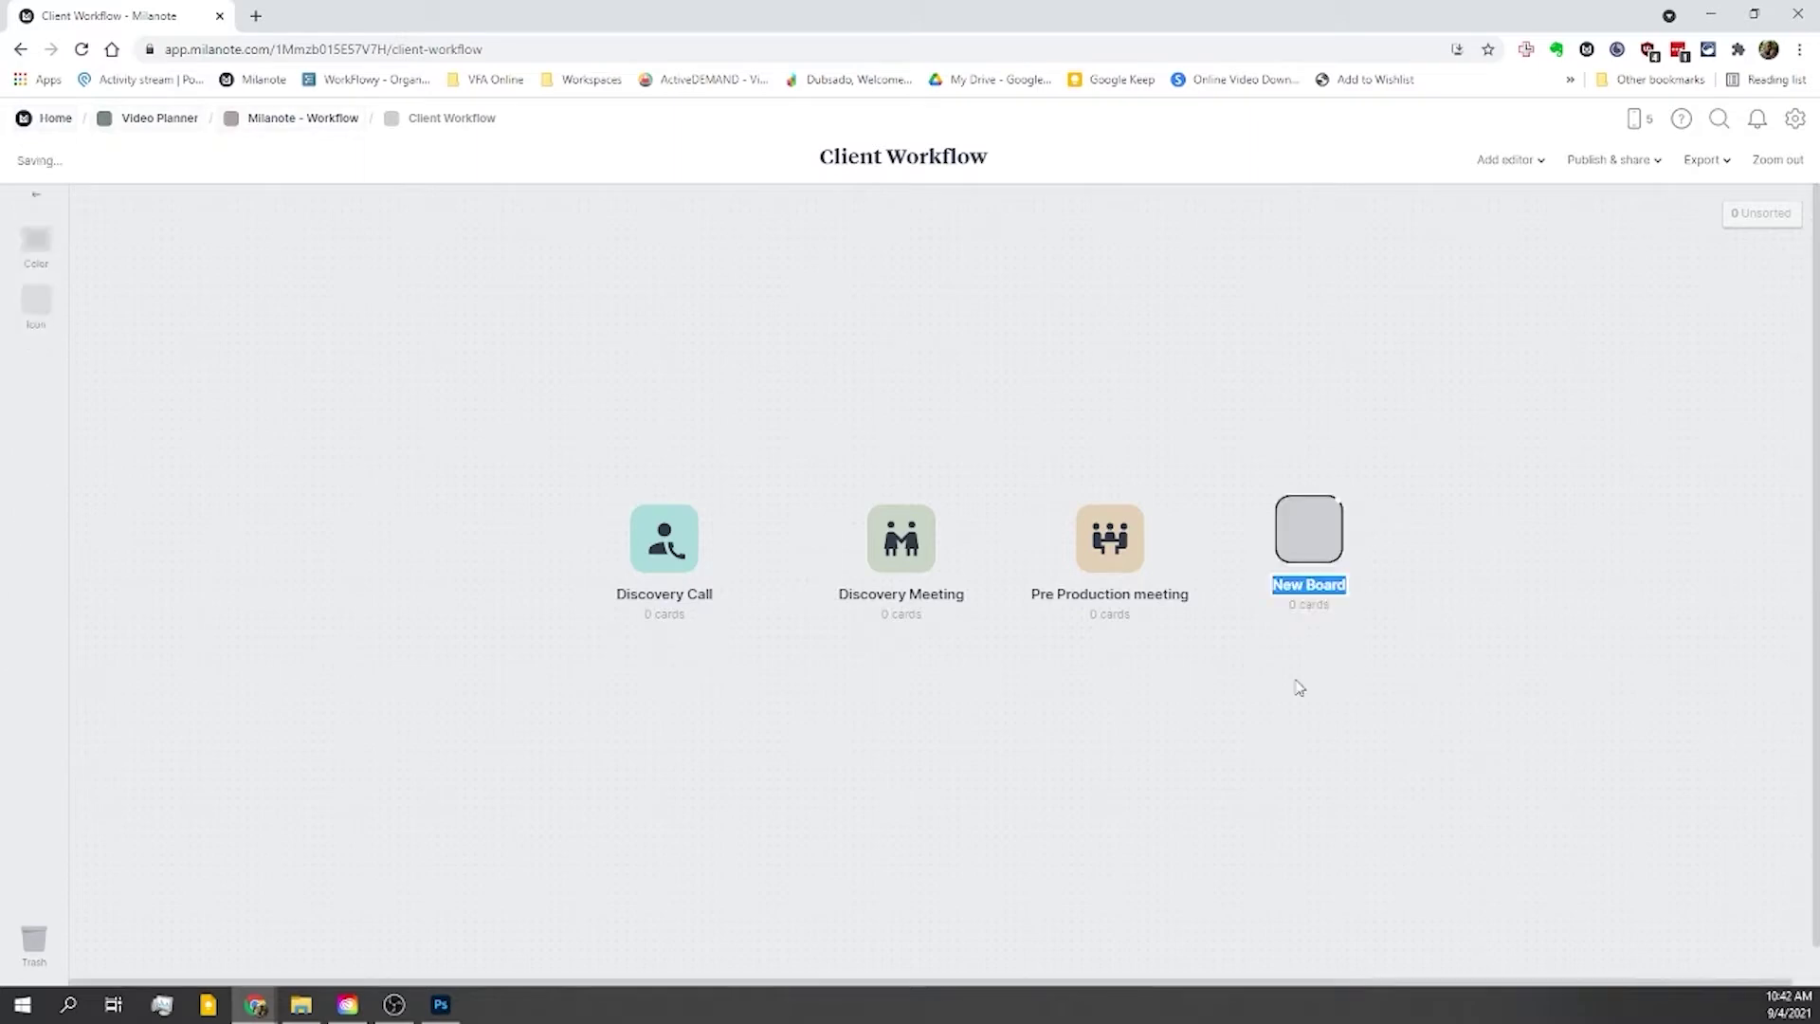
pyautogui.write('Production')
pyautogui.press('Return')
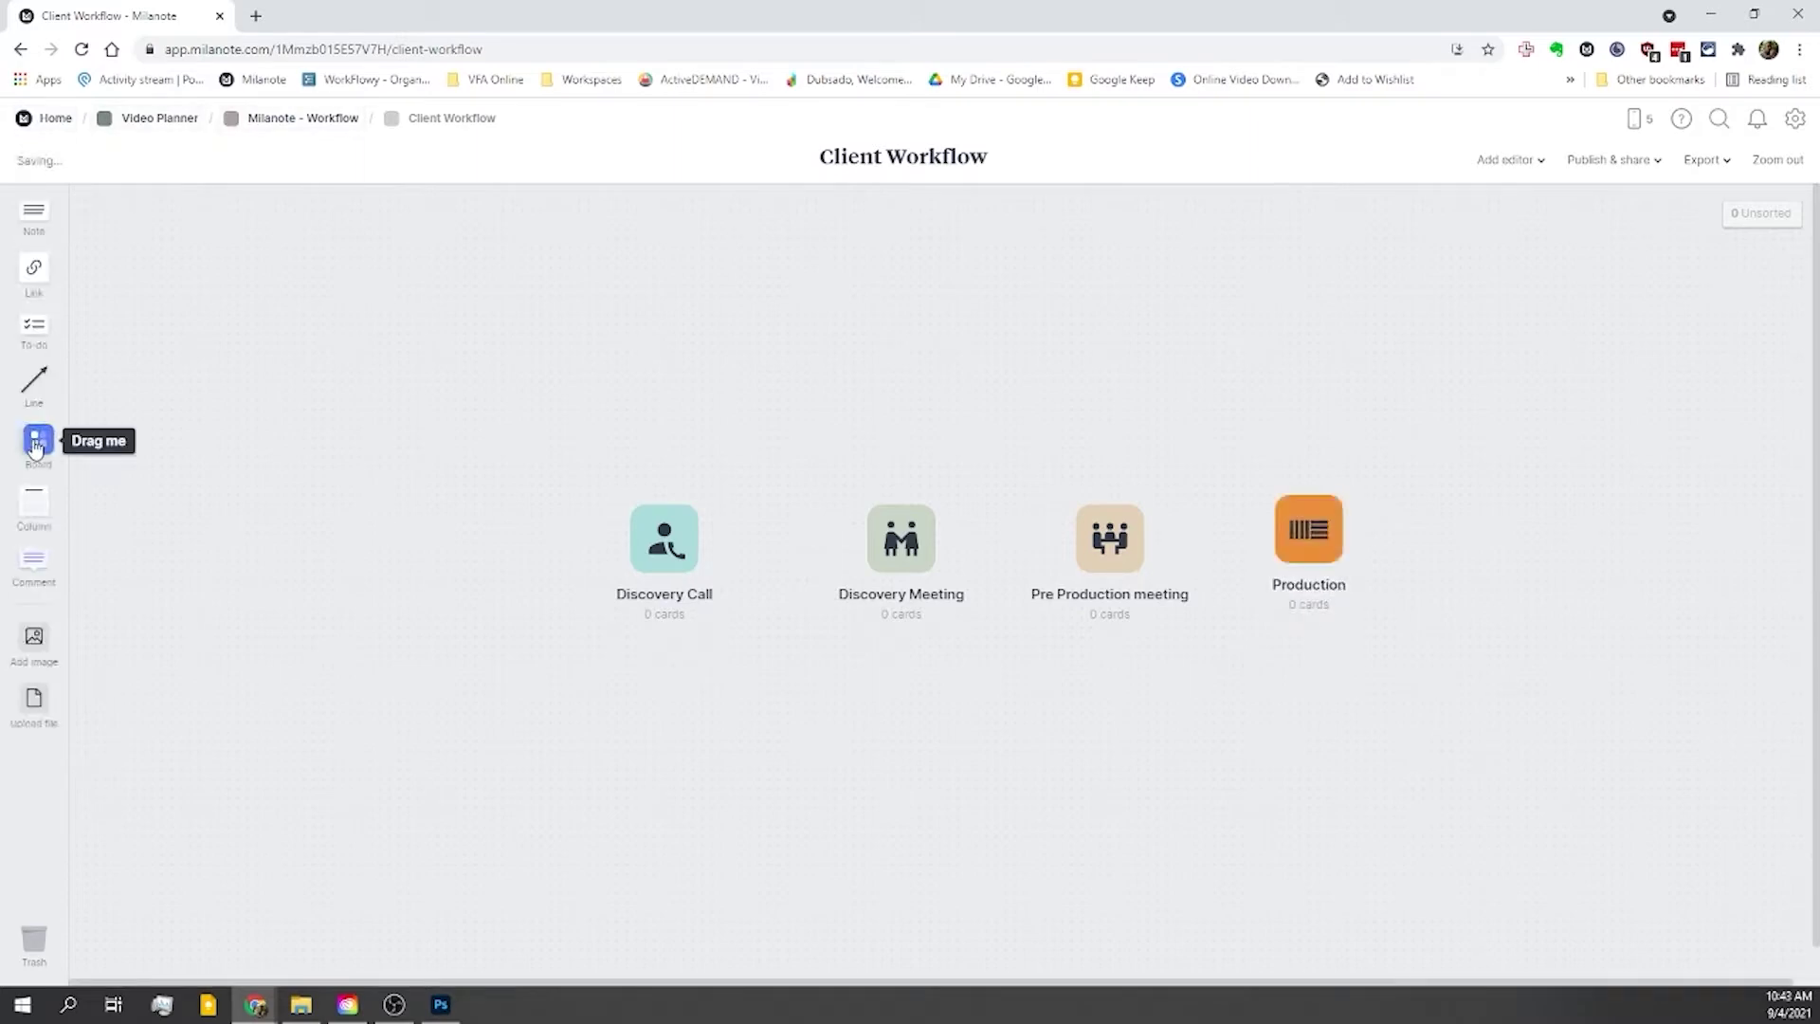
# Step: Add a board named "Revision stage" above and to the right of Production
pyautogui.moveTo(34, 438); pyautogui.dragTo(1451, 471)
pyautogui.write('R')
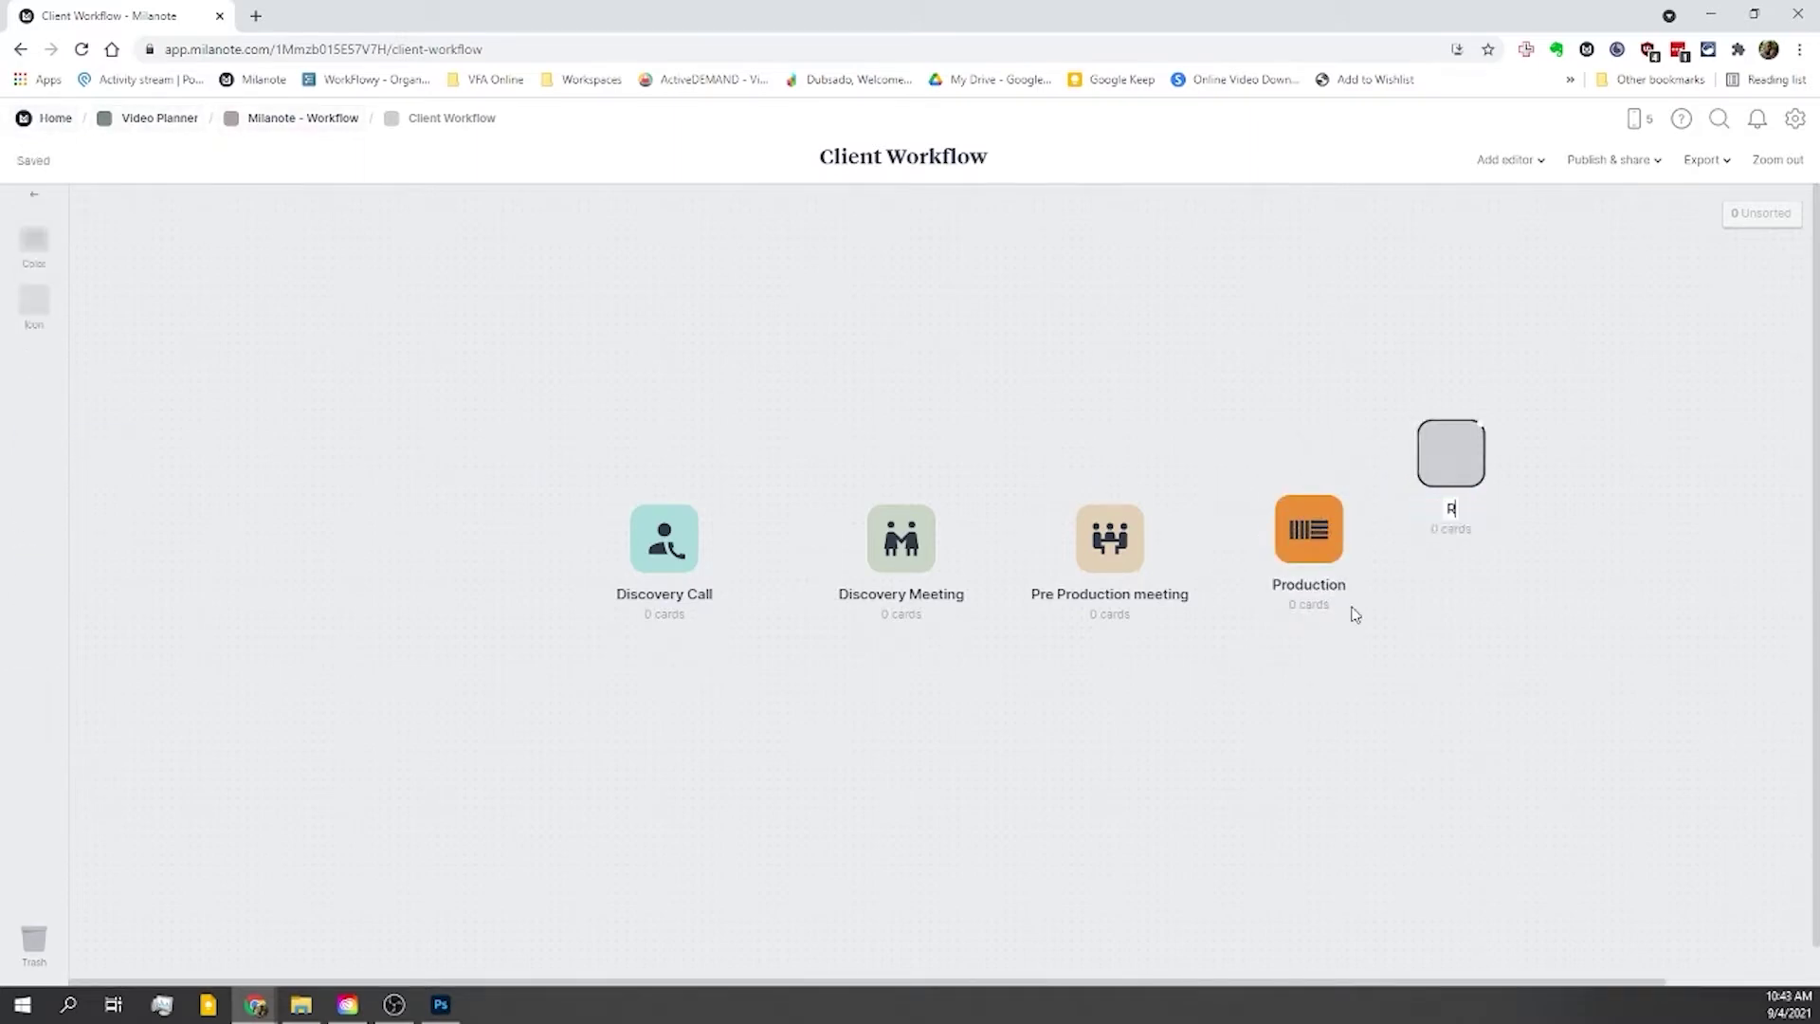
pyautogui.write('evision stage')
pyautogui.press('Return')
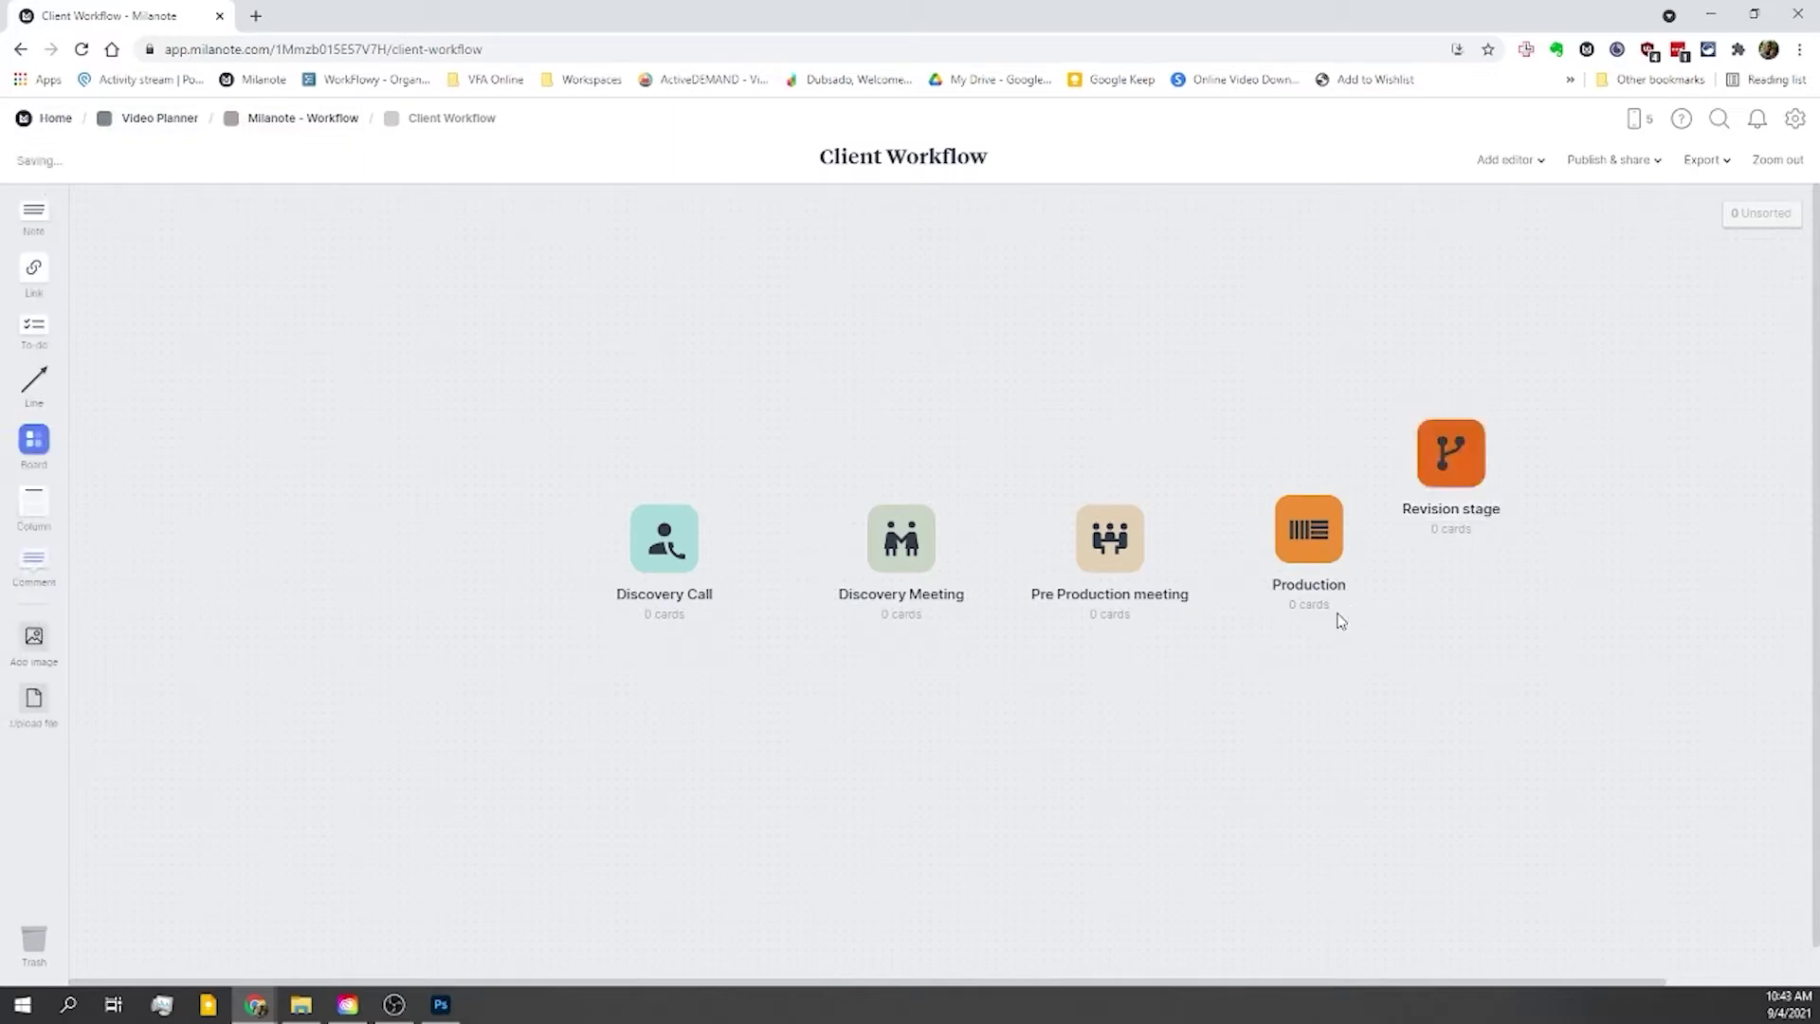
# Step: Shift all five boards left together and reposition Revision stage closer to the row, to the right of Production
pyautogui.moveTo(449, 293); pyautogui.dragTo(1570, 796)
pyautogui.moveTo(1109, 555); pyautogui.dragTo(758, 555)
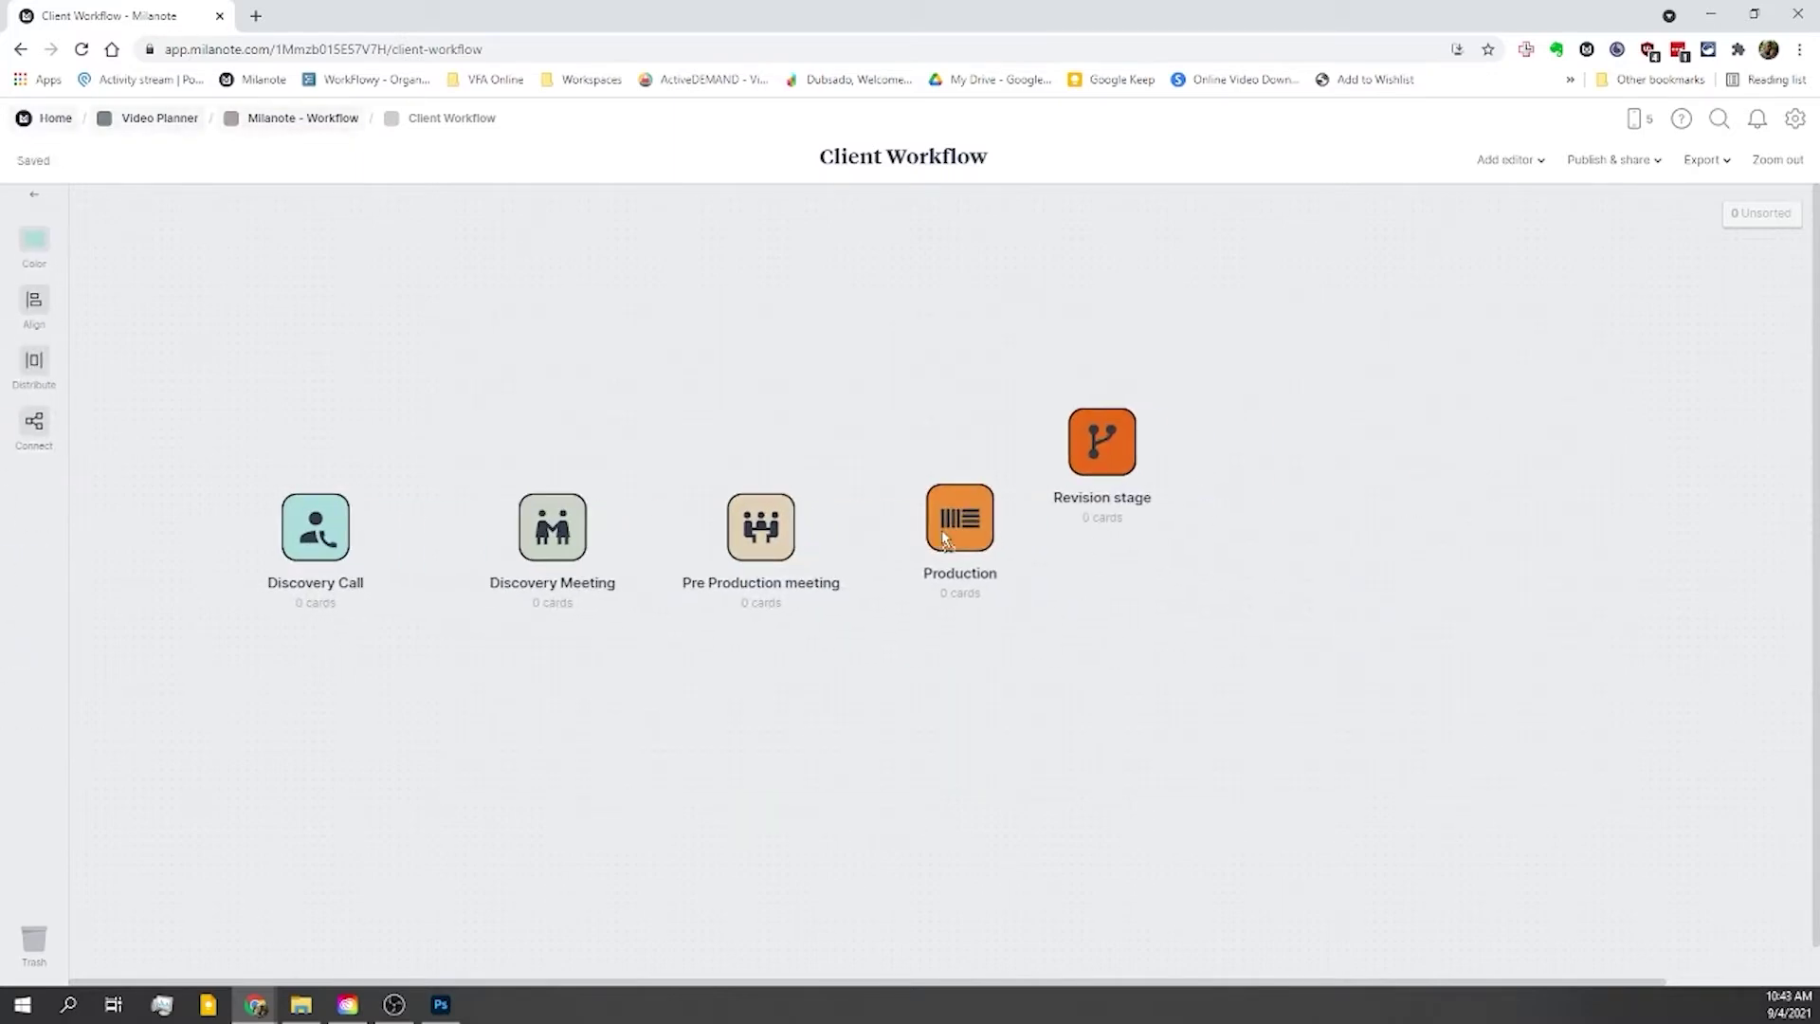
pyautogui.click(1126, 670)
pyautogui.moveTo(1121, 438); pyautogui.dragTo(1164, 503)
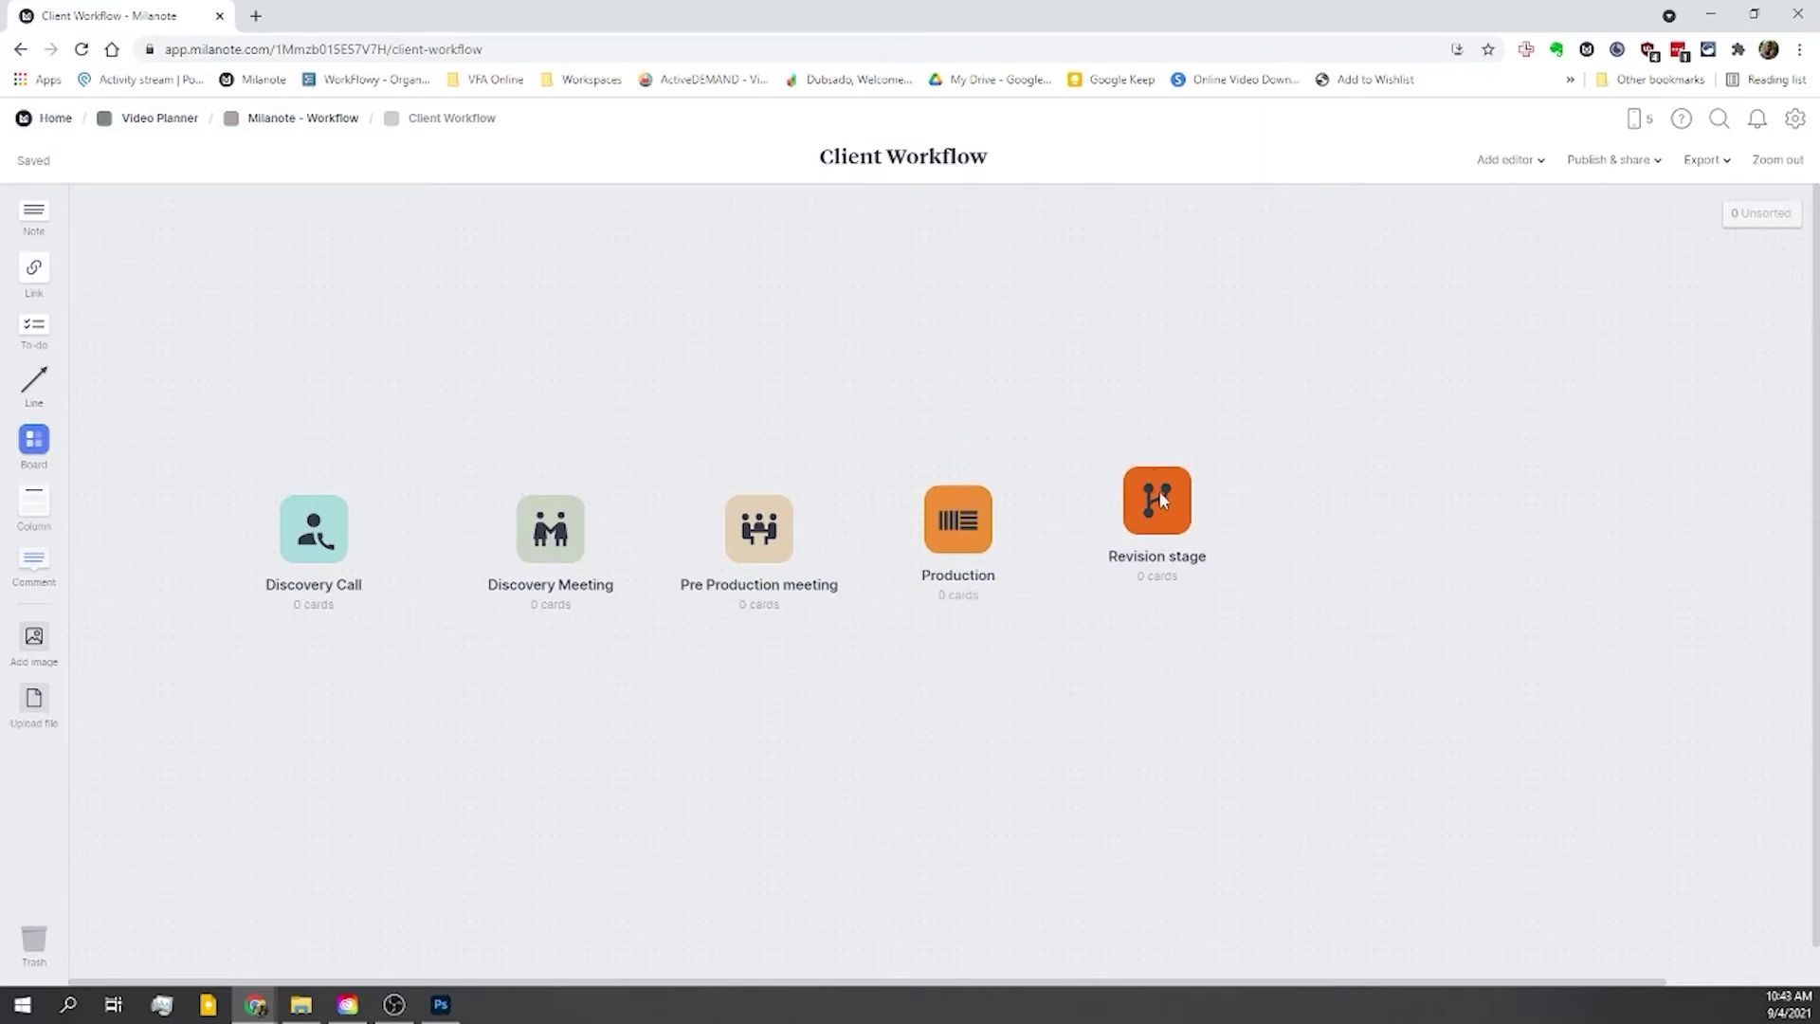
# Step: Duplicate the Revision stage board, place the copy to its right and rename the copy "Revision stage 2"
pyautogui.rightClick(1164, 496)
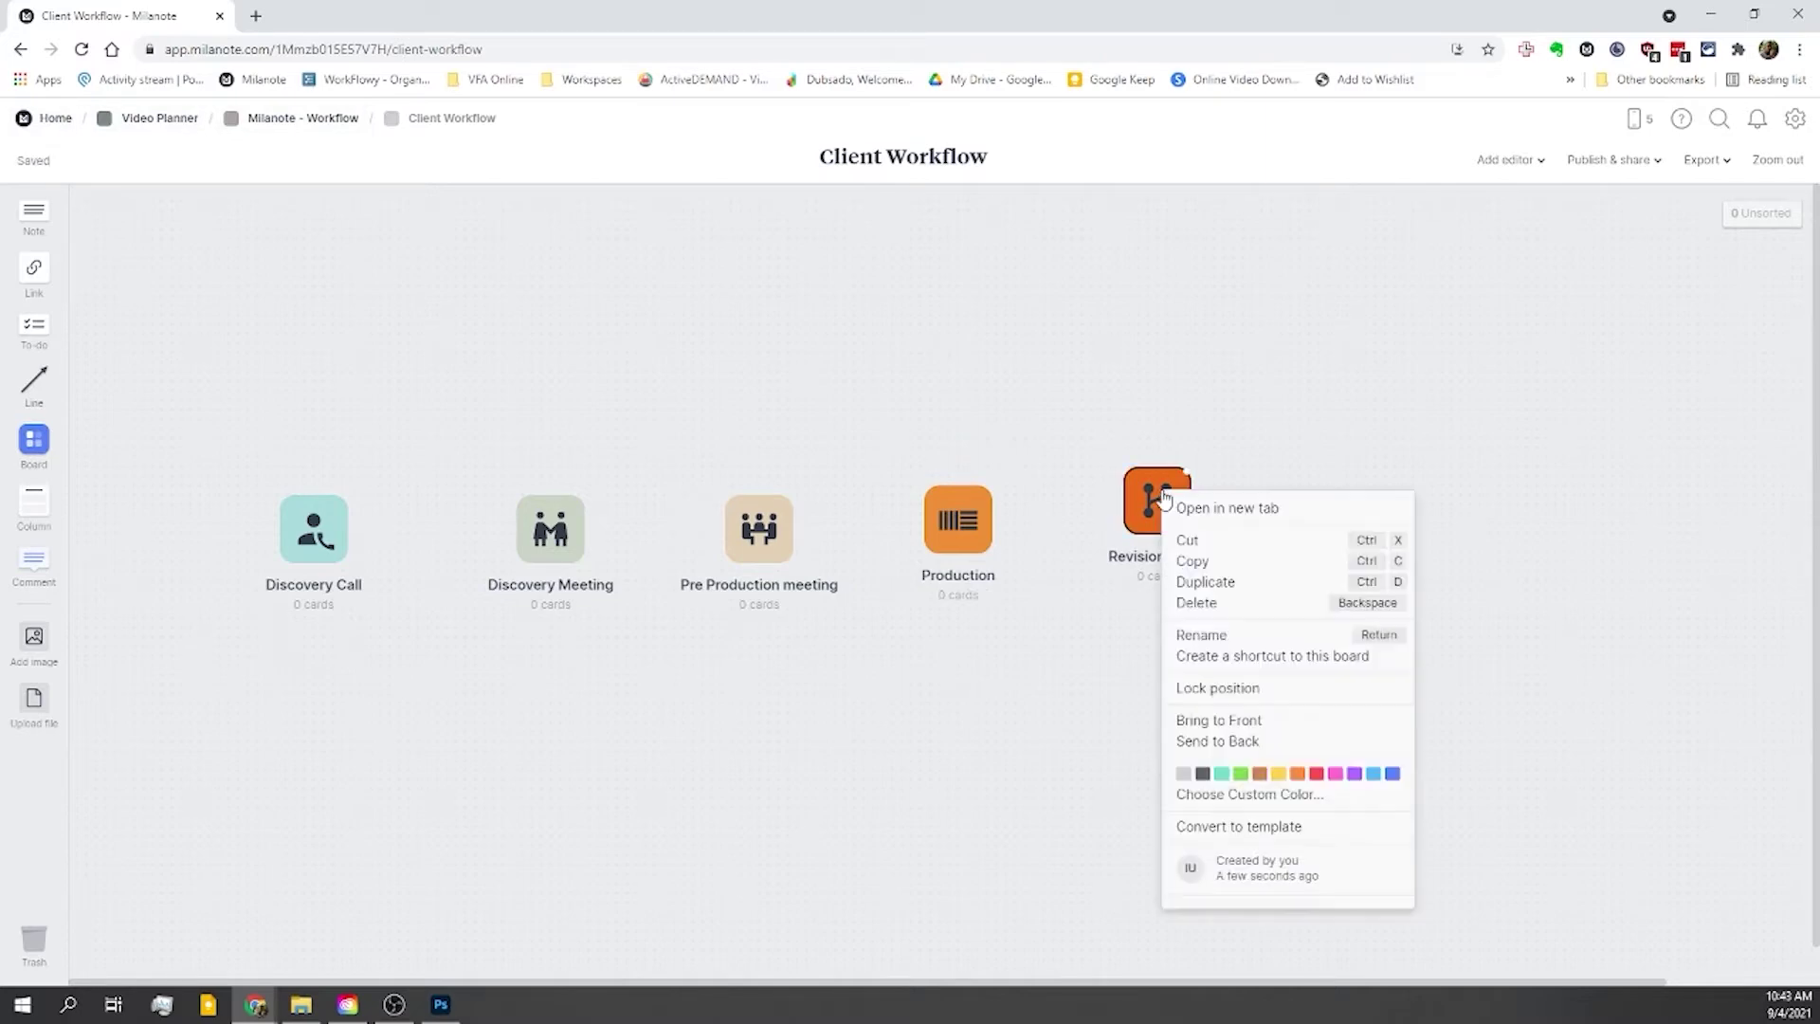
pyautogui.click(1256, 581)
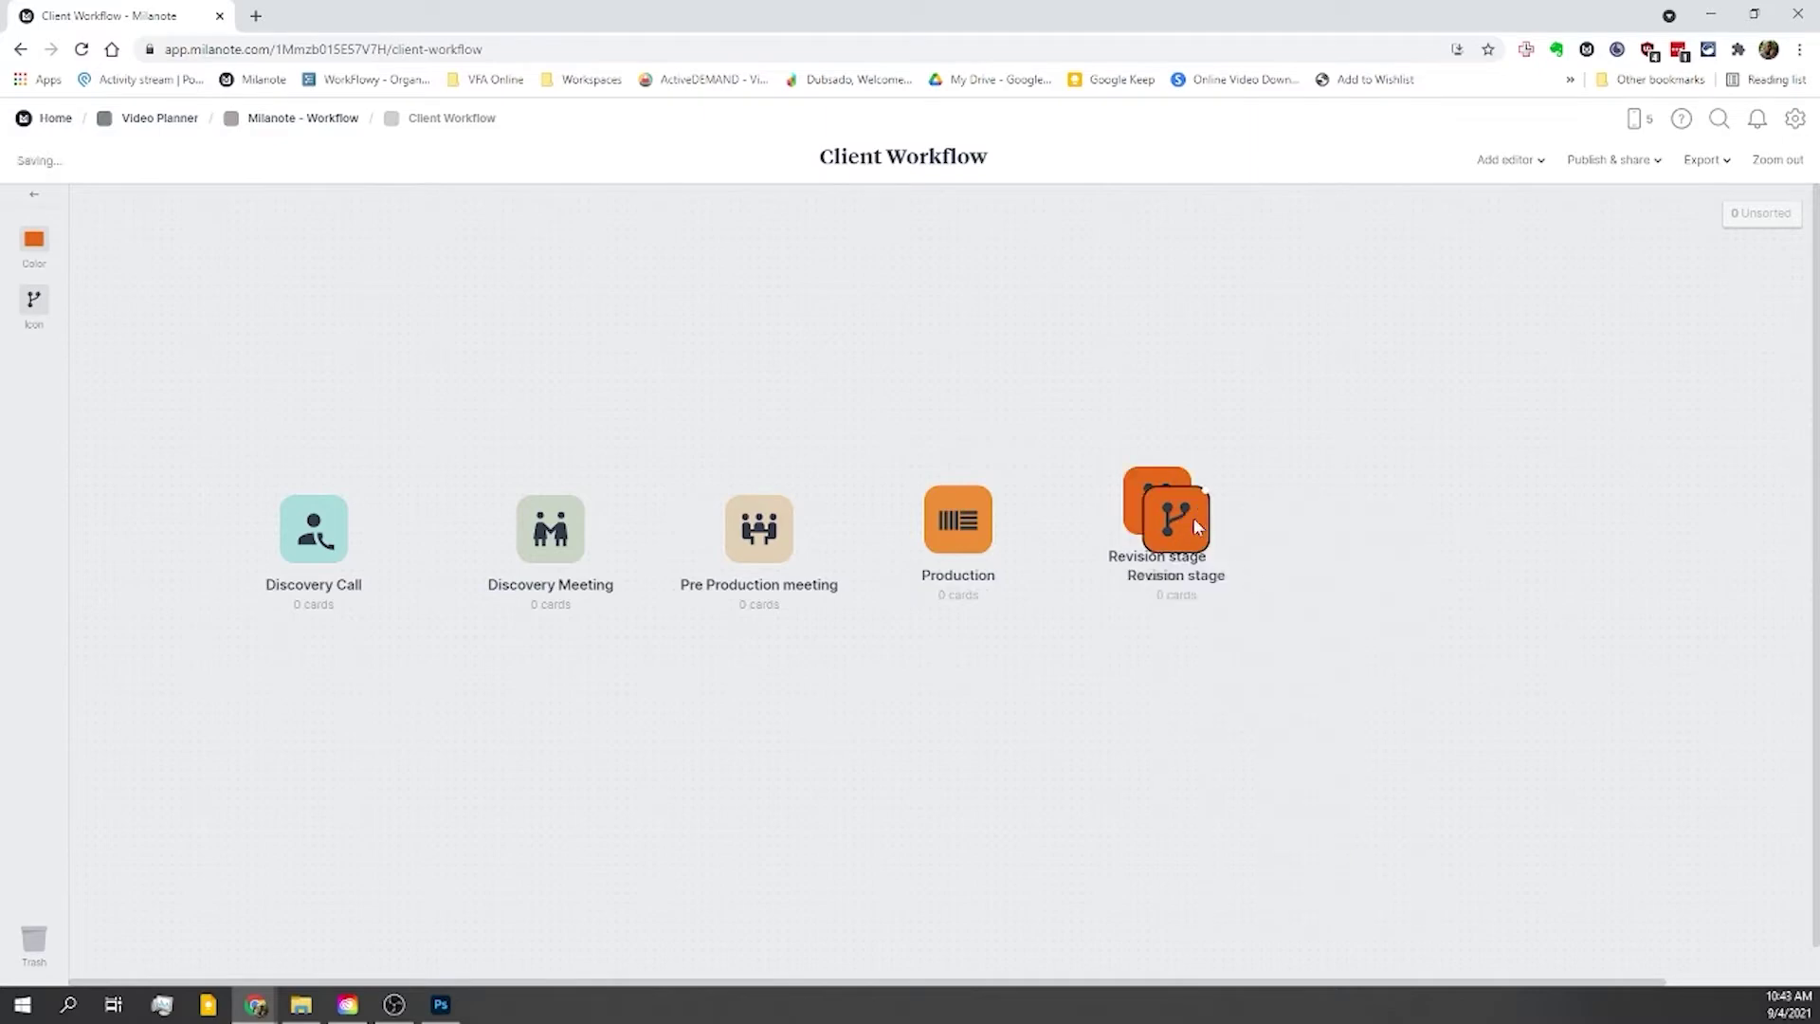
pyautogui.moveTo(1211, 584); pyautogui.dragTo(1363, 559)
pyautogui.doubleClick(1350, 560)
pyautogui.click(1368, 557)
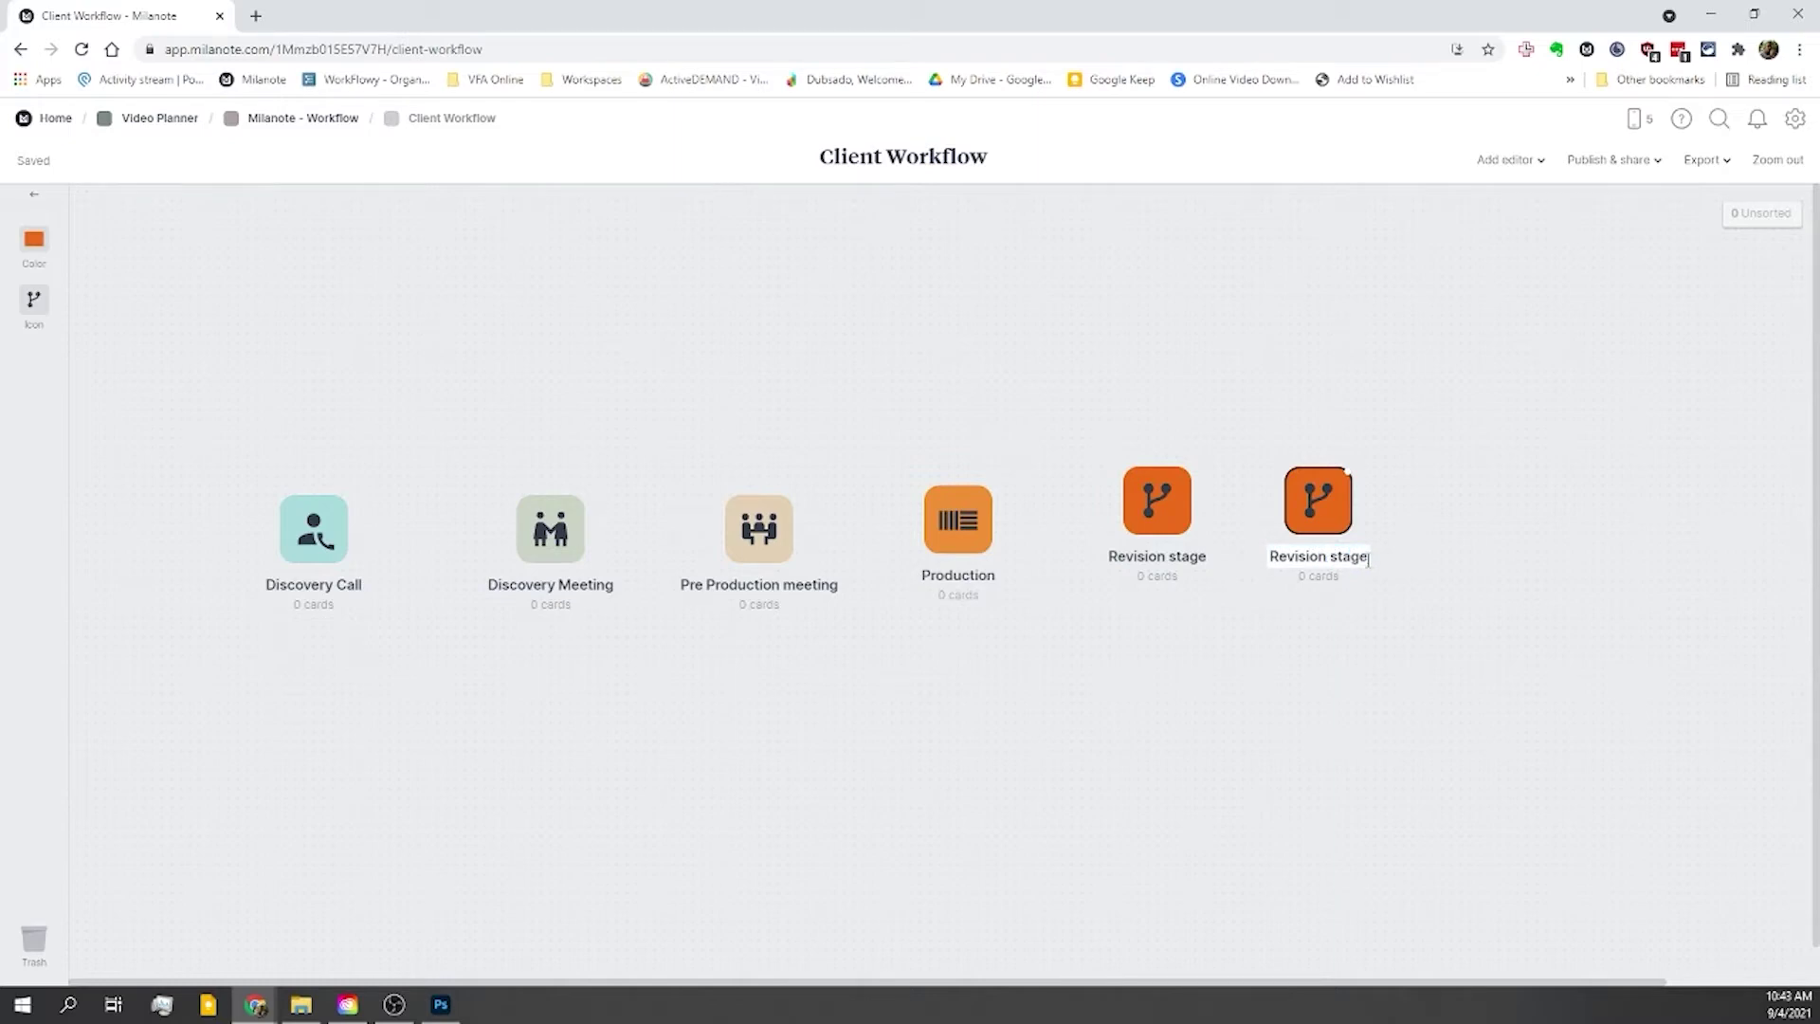
pyautogui.write('2')
pyautogui.click(1340, 644)
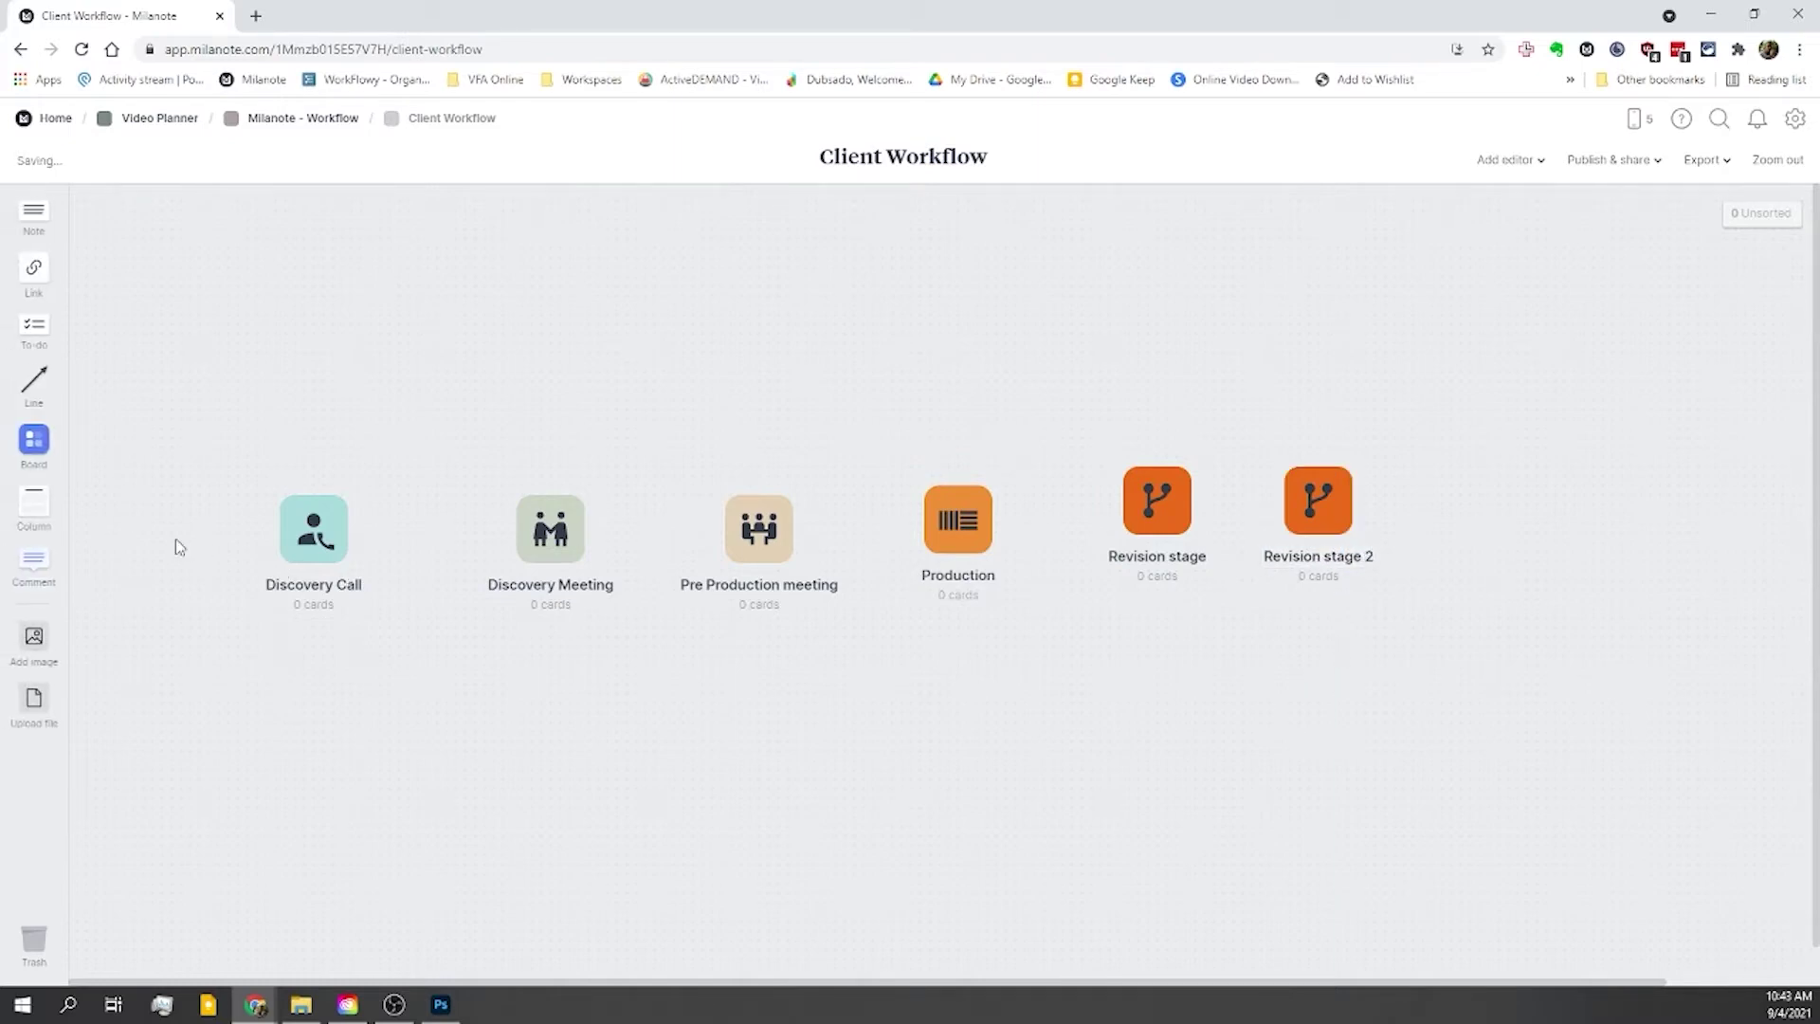
# Step: Add a board named "Final Delivery" to the right of Revision stage 2
pyautogui.moveTo(38, 448); pyautogui.dragTo(1528, 556)
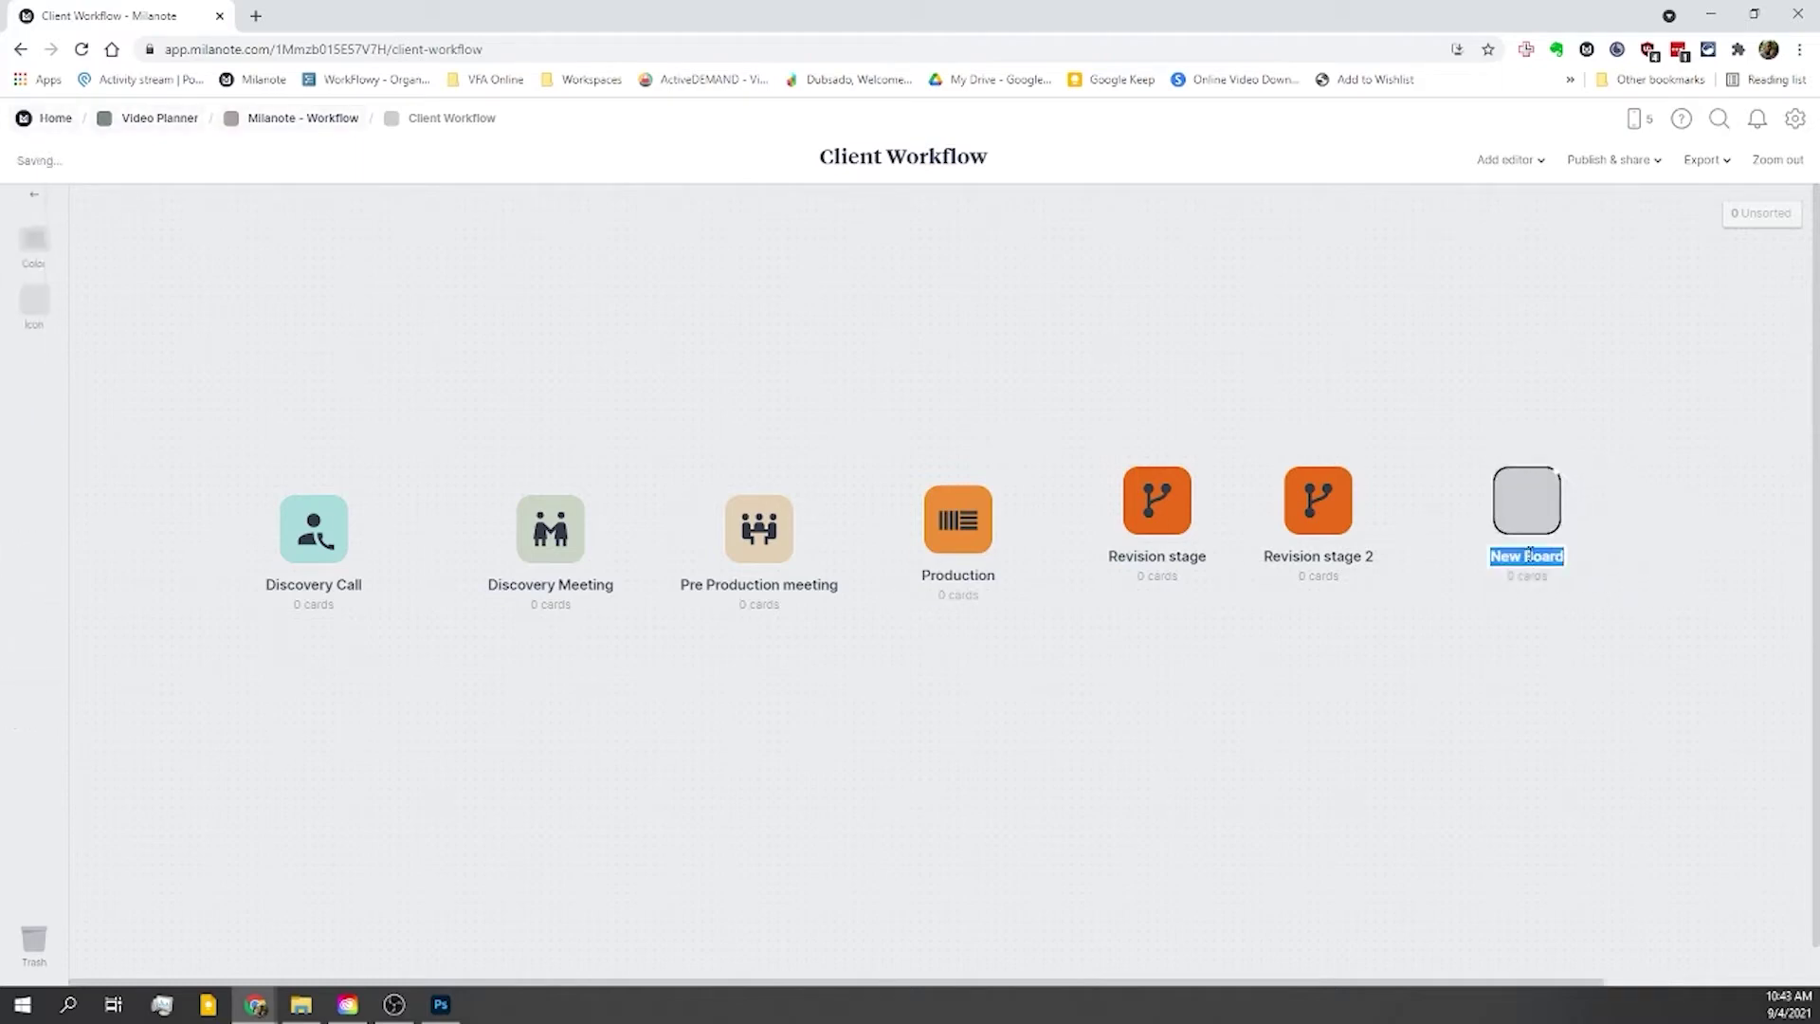
pyautogui.write('Final Delivery')
pyautogui.press('Return')
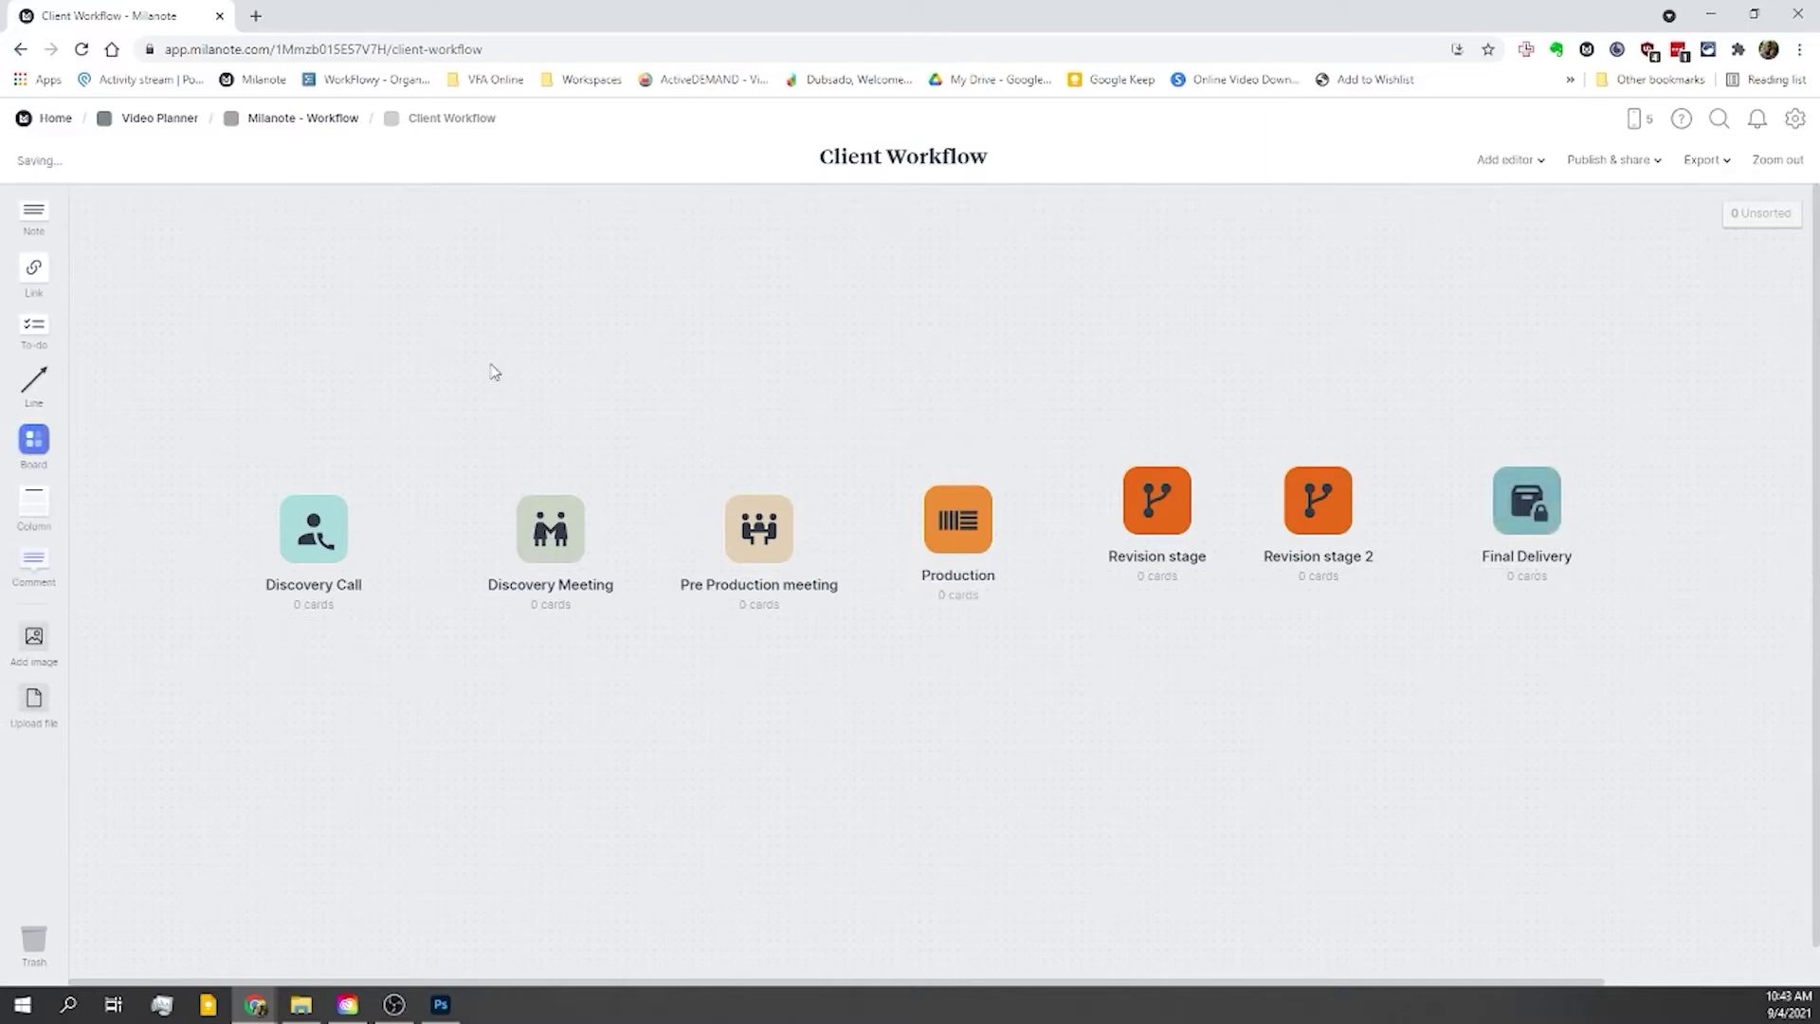
# Step: Shift the whole row of boards left and move Discovery Call closer to Discovery Meeting
pyautogui.moveTo(253, 358); pyautogui.dragTo(1625, 652)
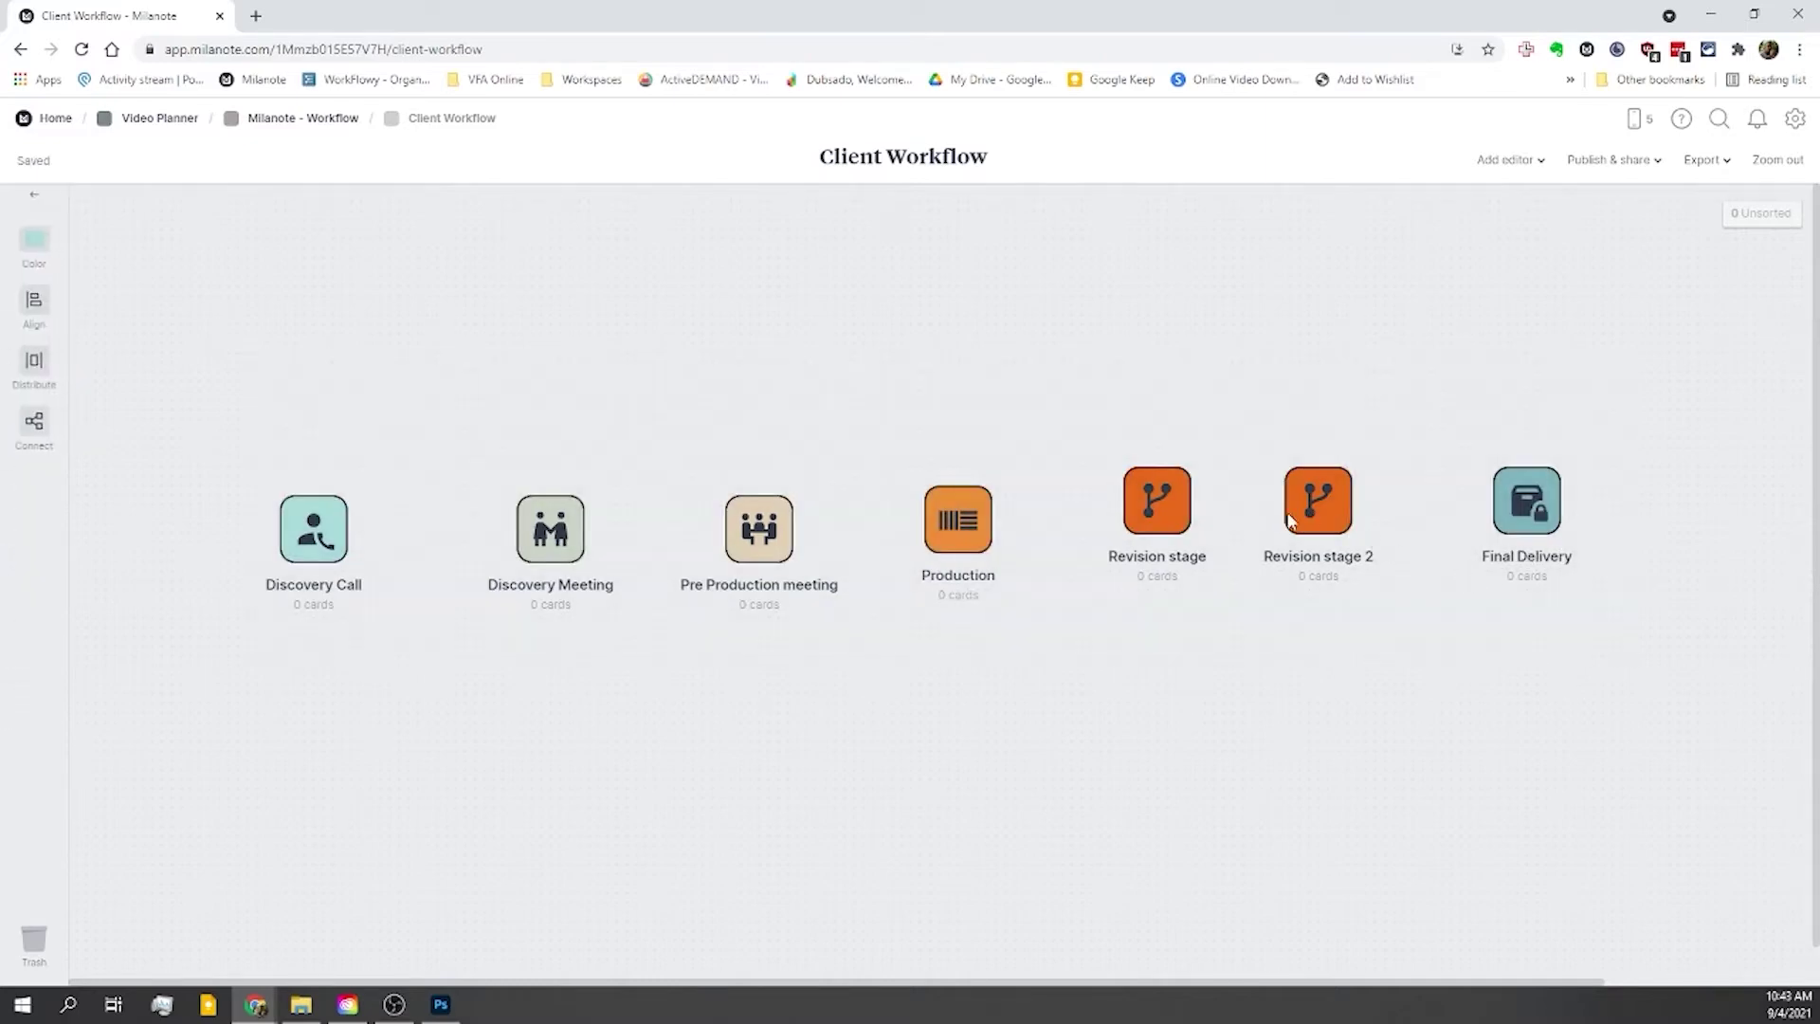
pyautogui.moveTo(1289, 519); pyautogui.dragTo(1185, 510)
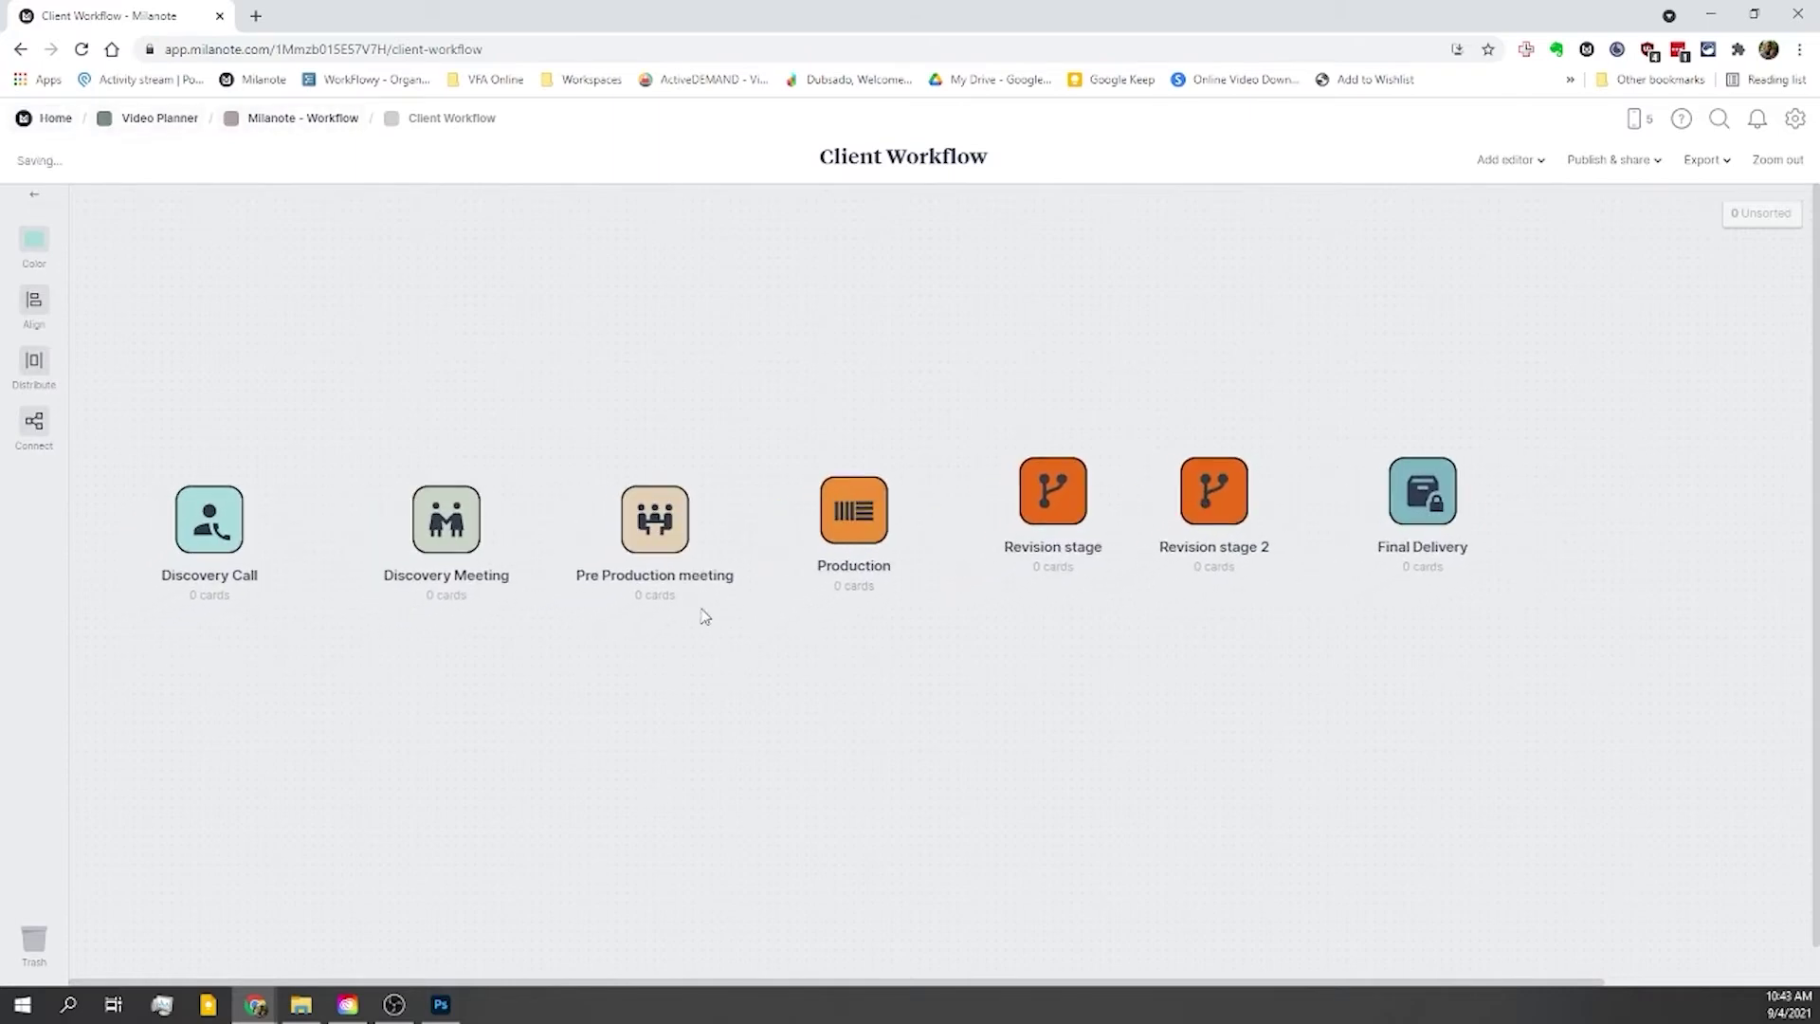
pyautogui.click(438, 390)
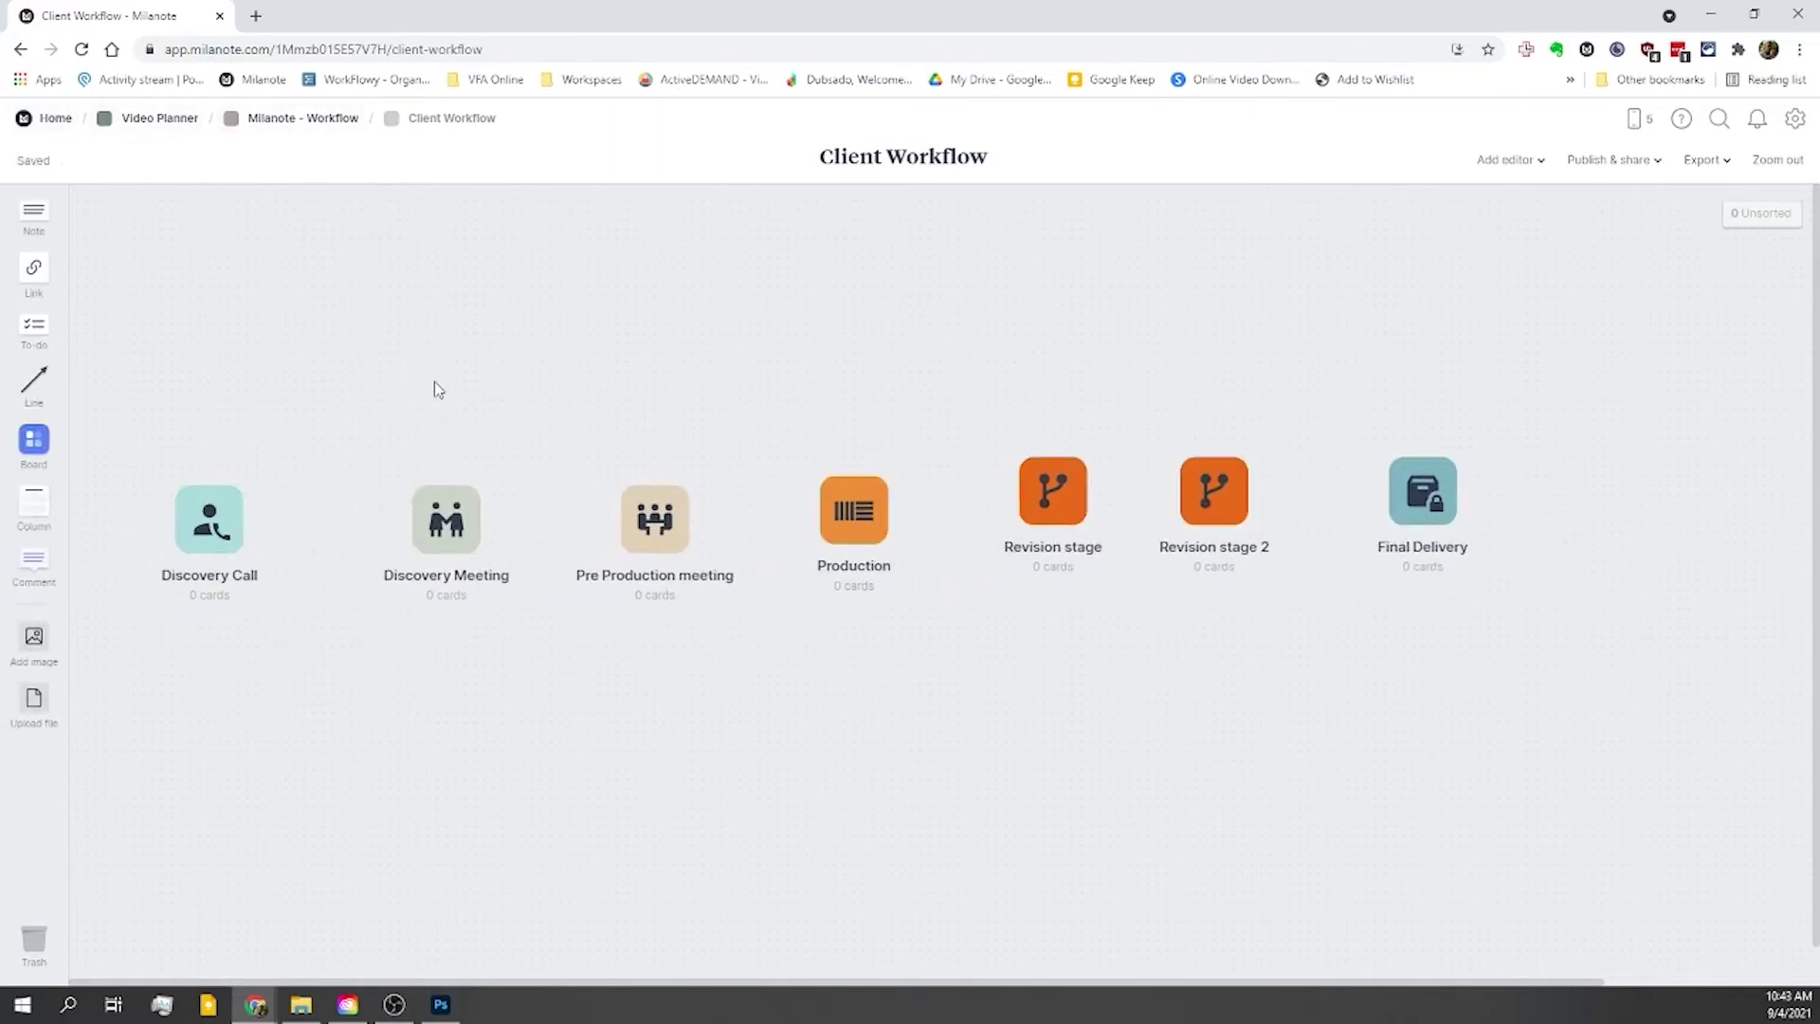
pyautogui.moveTo(231, 521); pyautogui.dragTo(278, 519)
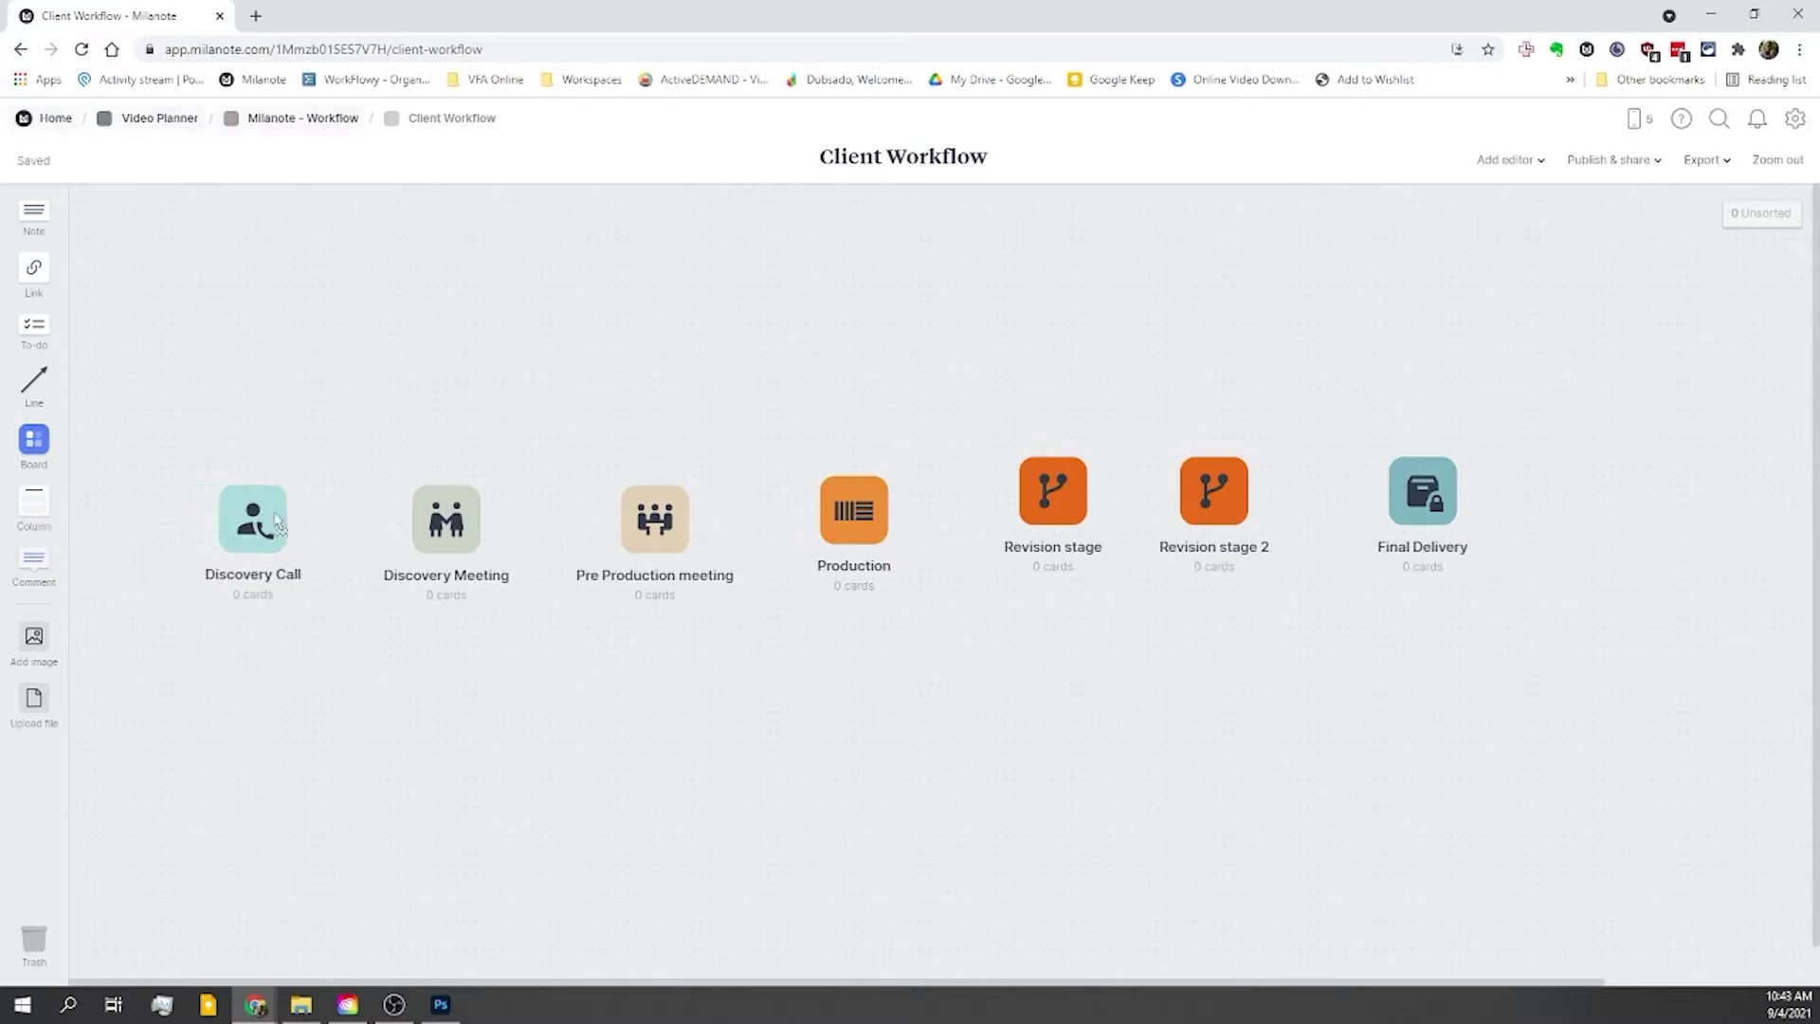
# Step: Align all seven boards along their vertical centers into one straight row
pyautogui.moveTo(301, 436); pyautogui.dragTo(1502, 692)
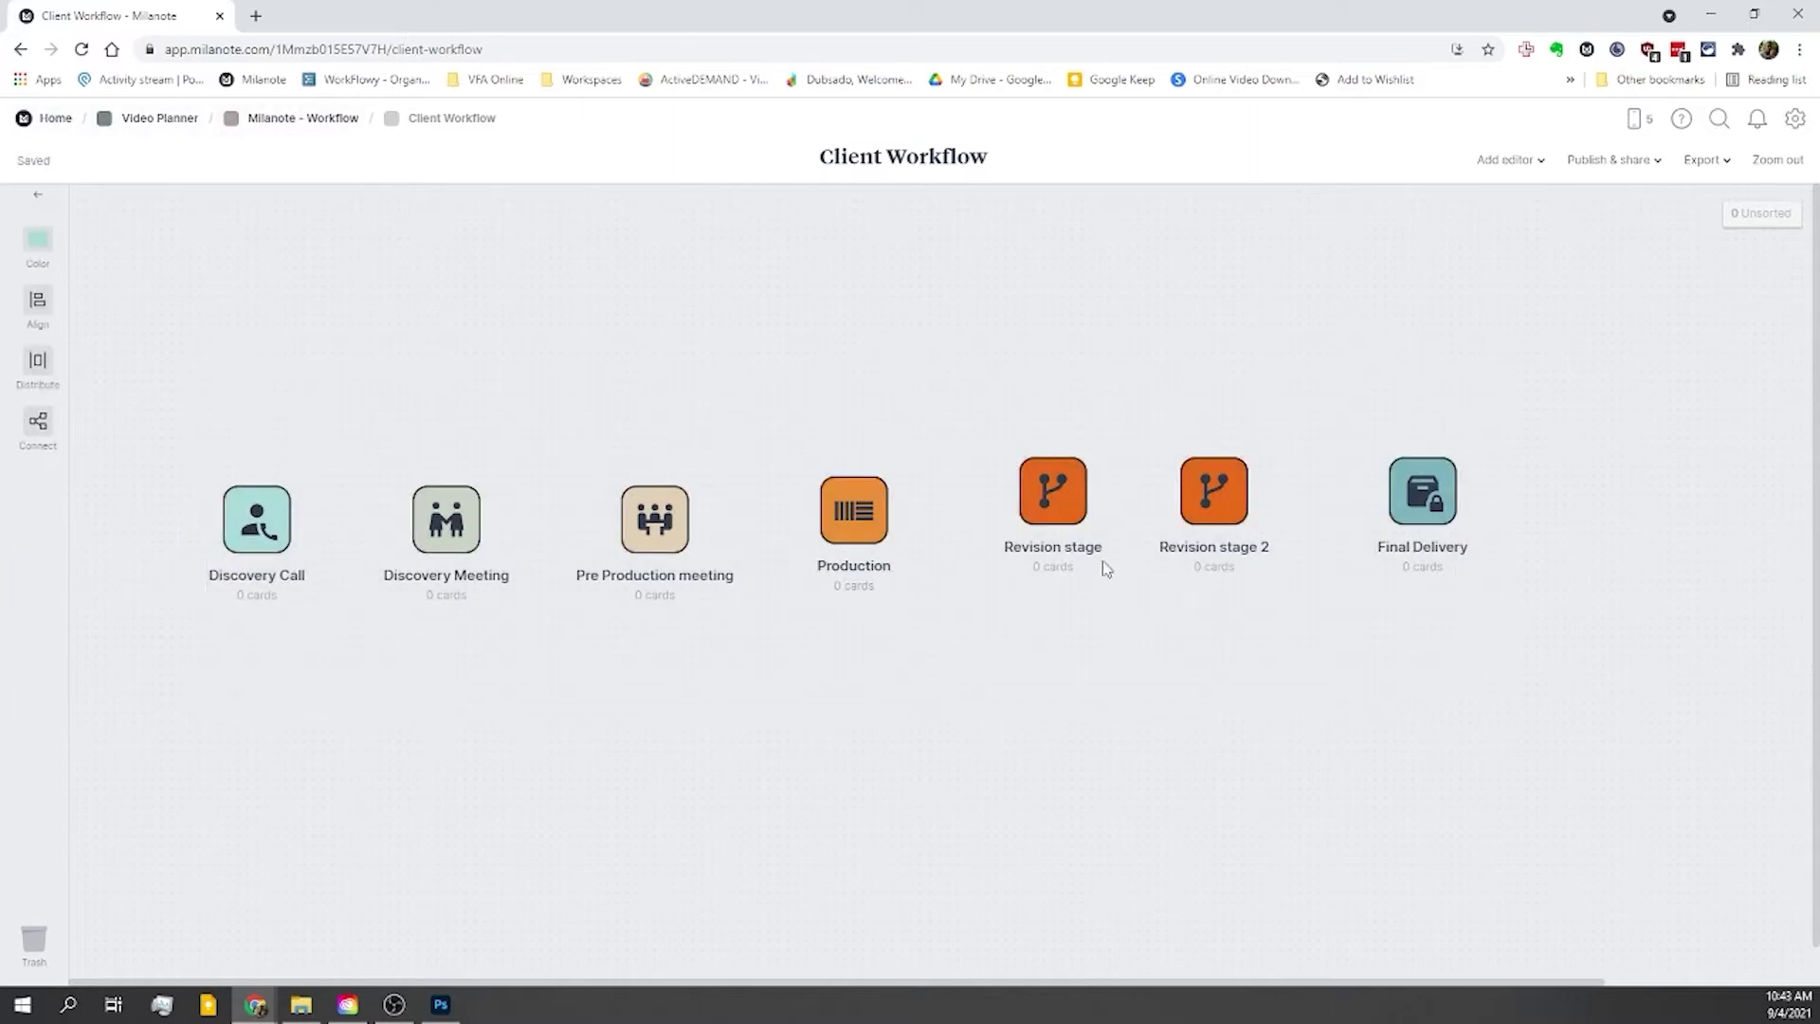
pyautogui.click(35, 302)
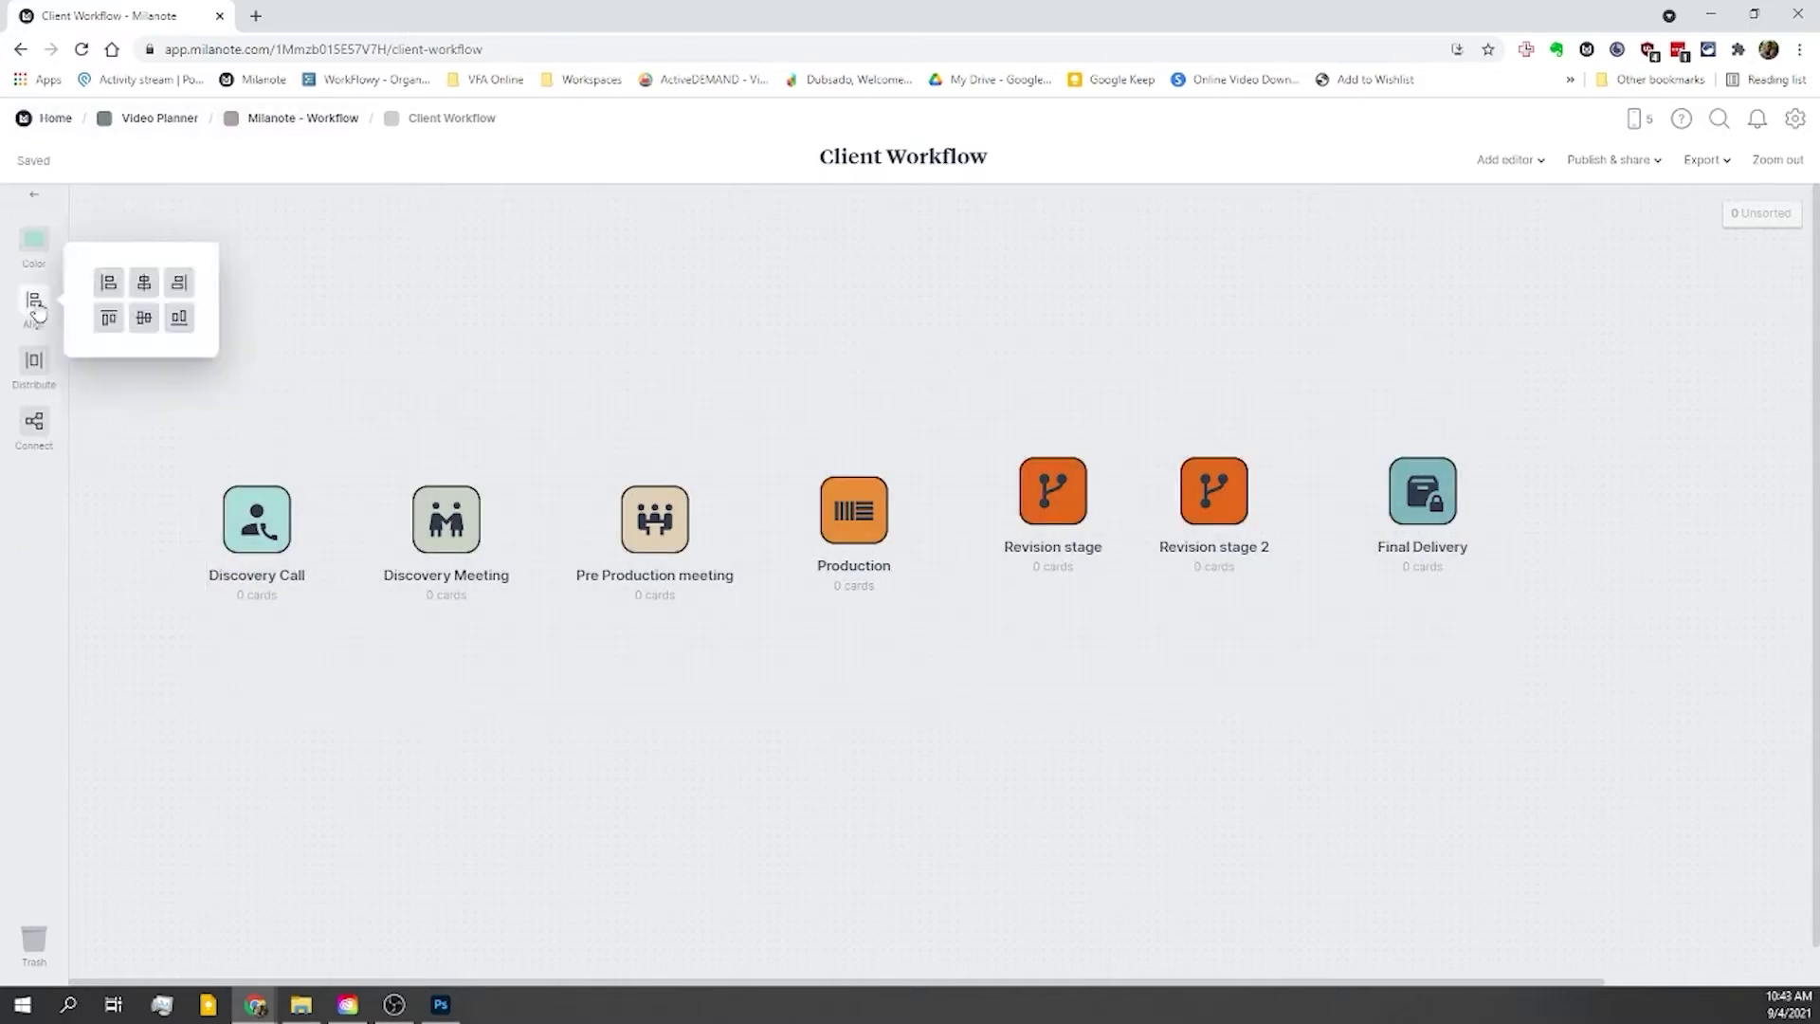
pyautogui.click(143, 317)
# Step: Connect all seven boards in sequence with lines and shift the connected row slightly right and down
pyautogui.moveTo(196, 384); pyautogui.dragTo(1605, 660)
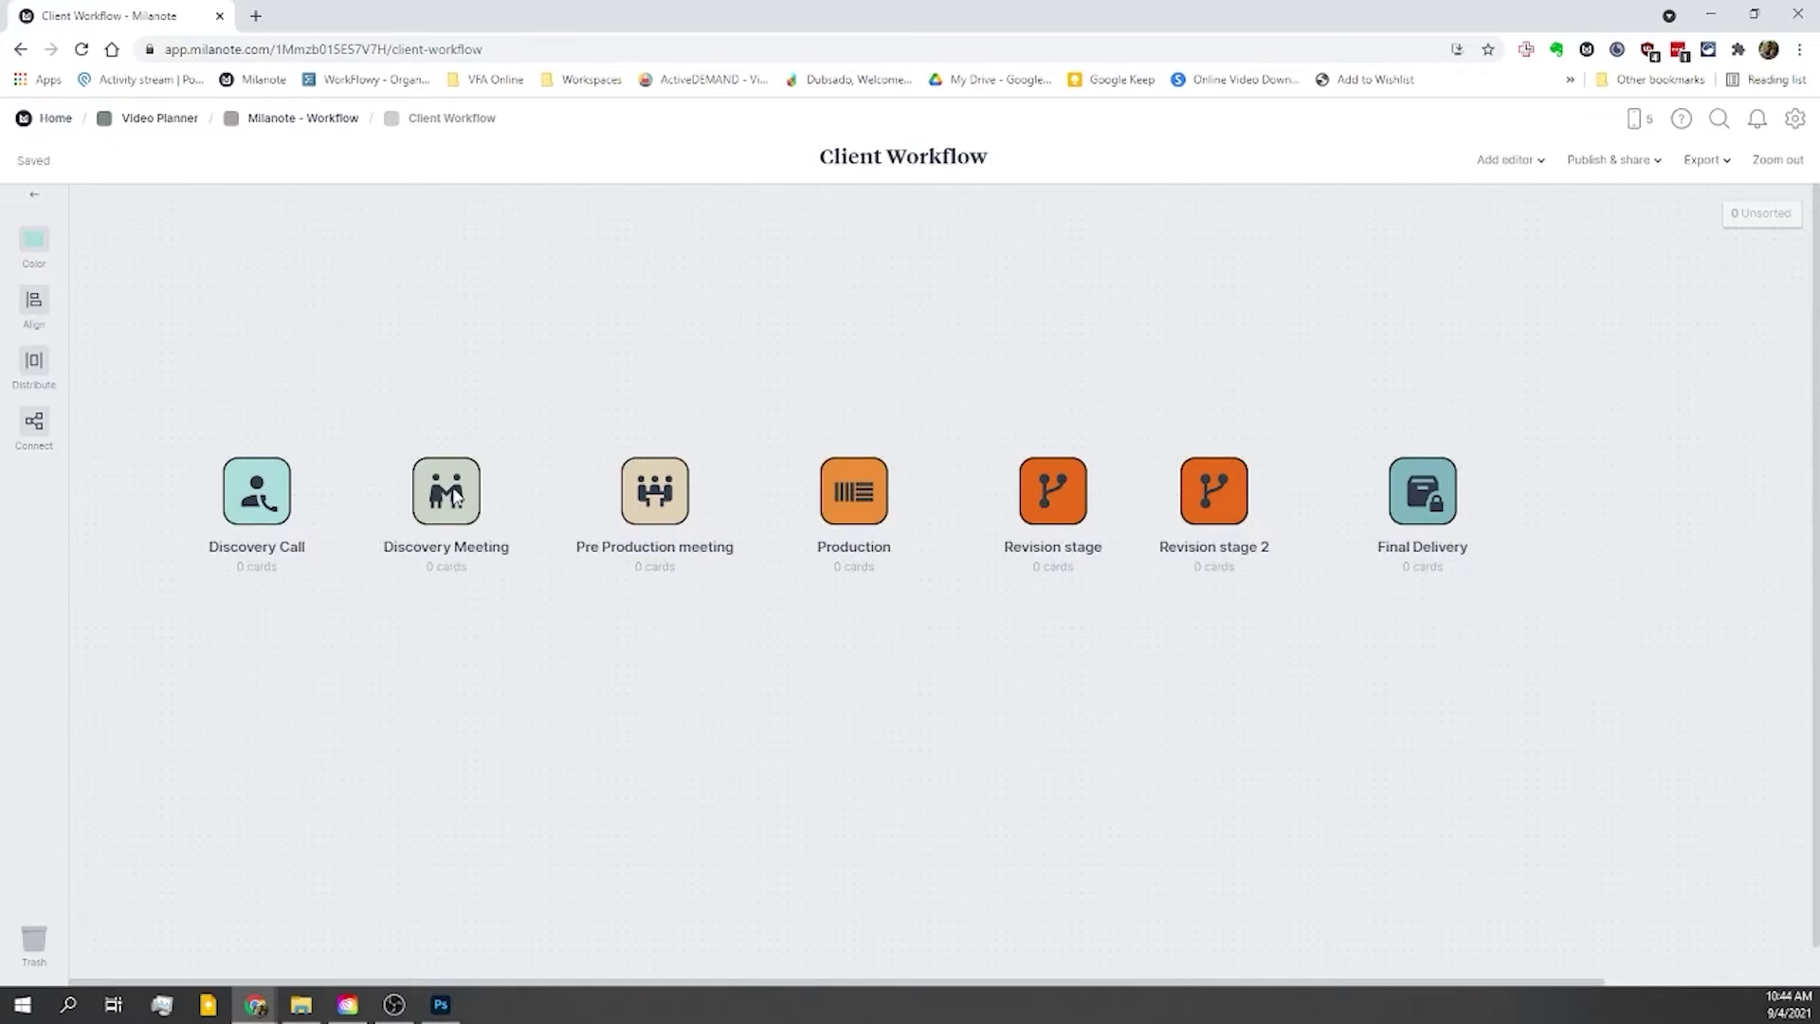
pyautogui.rightClick(455, 497)
pyautogui.click(564, 631)
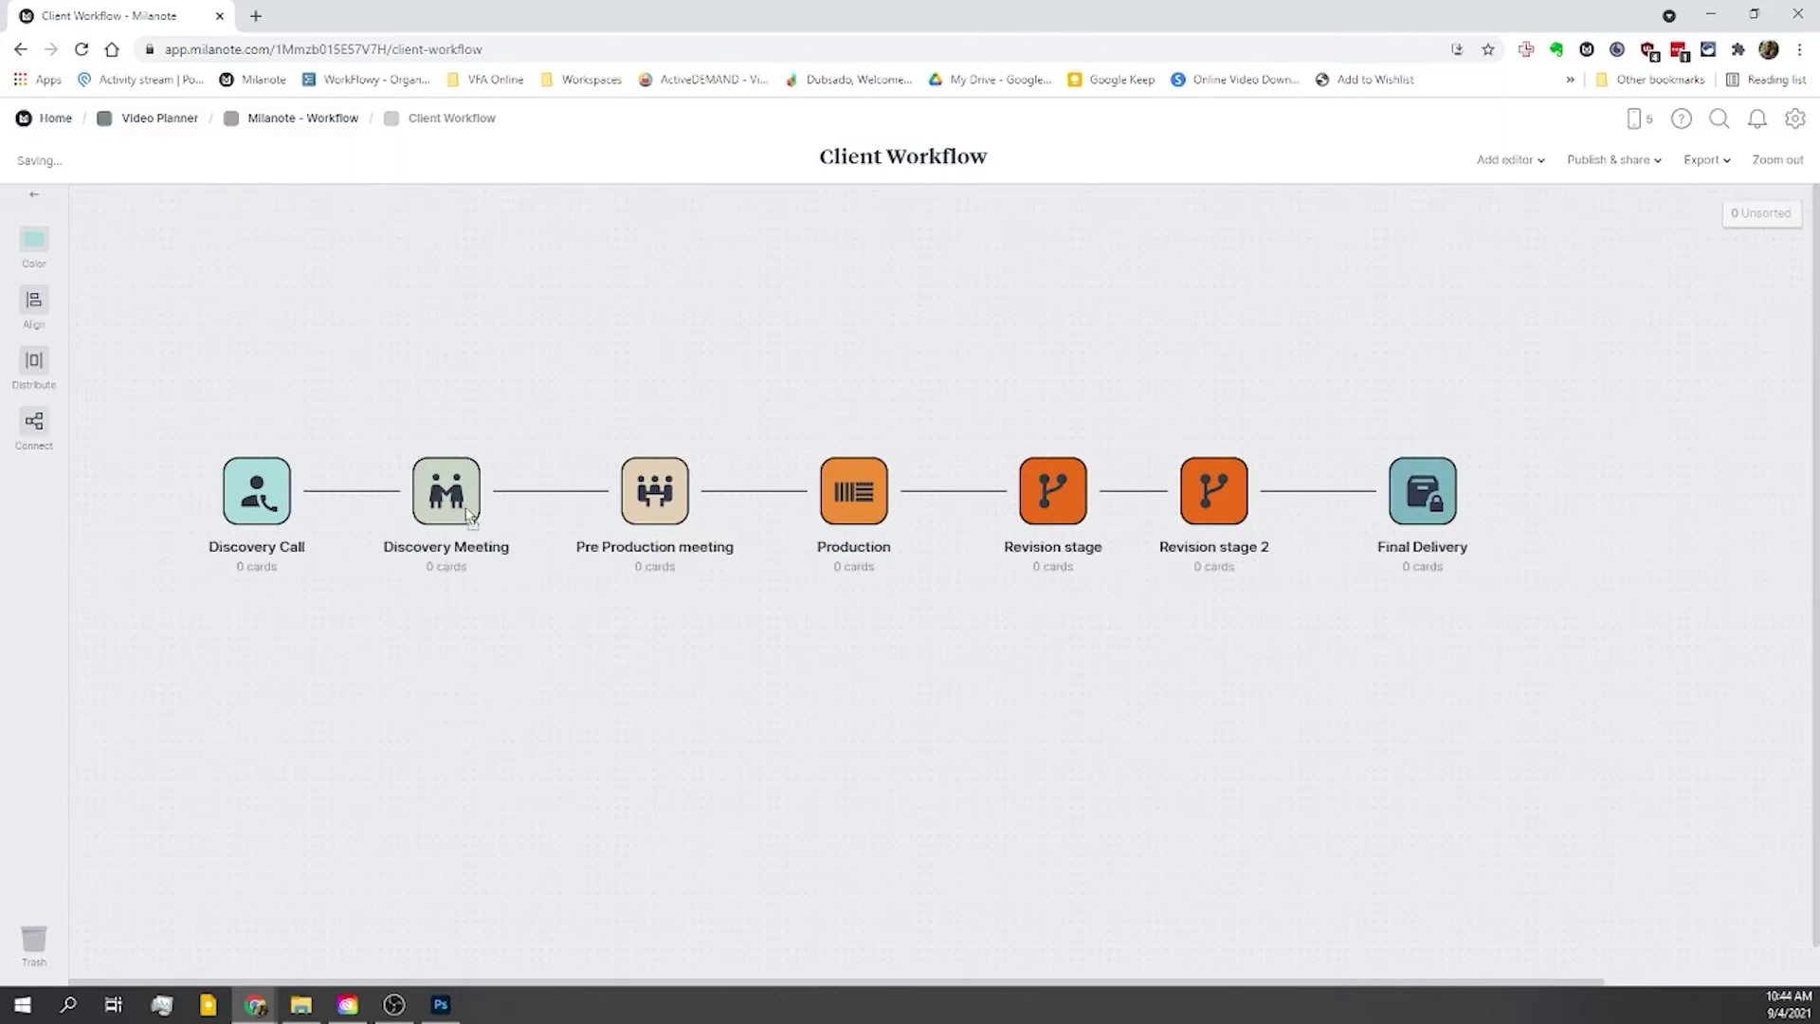
pyautogui.moveTo(466, 509); pyautogui.dragTo(522, 518)
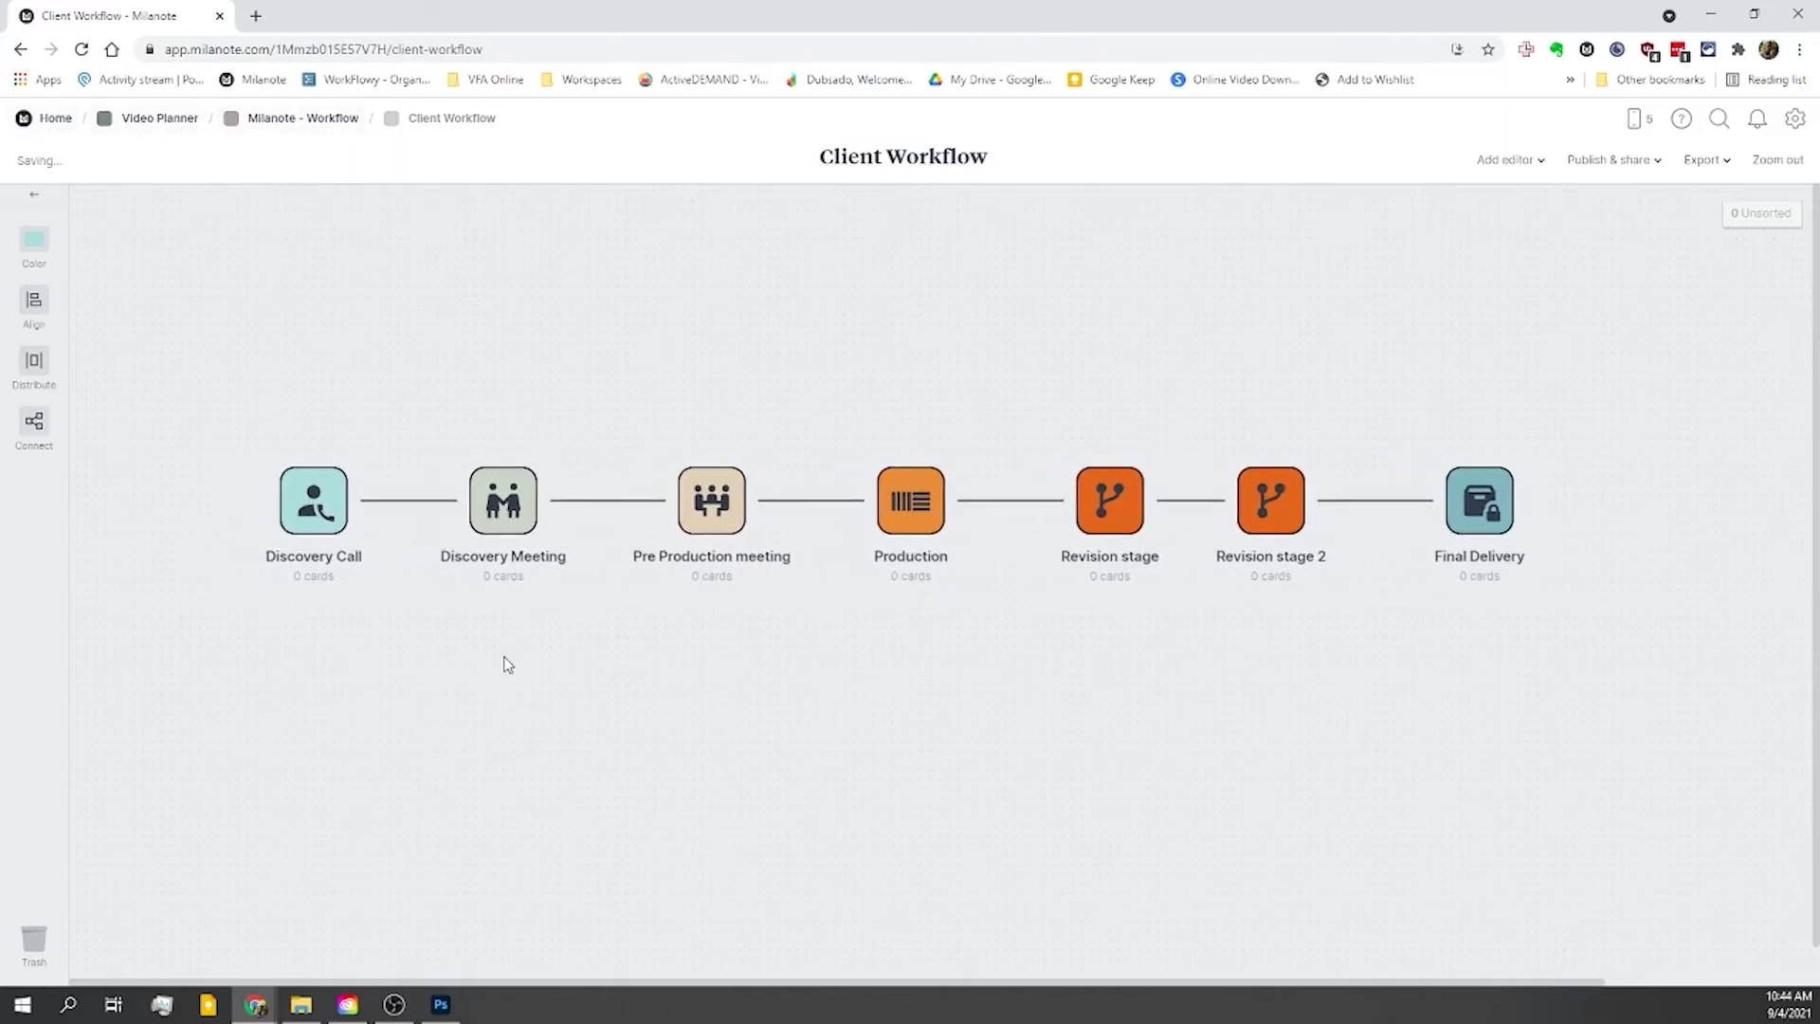
# Step: Color all the boards and their connecting lines teal green
pyautogui.moveTo(254, 389); pyautogui.dragTo(1648, 697)
pyautogui.click(48, 239)
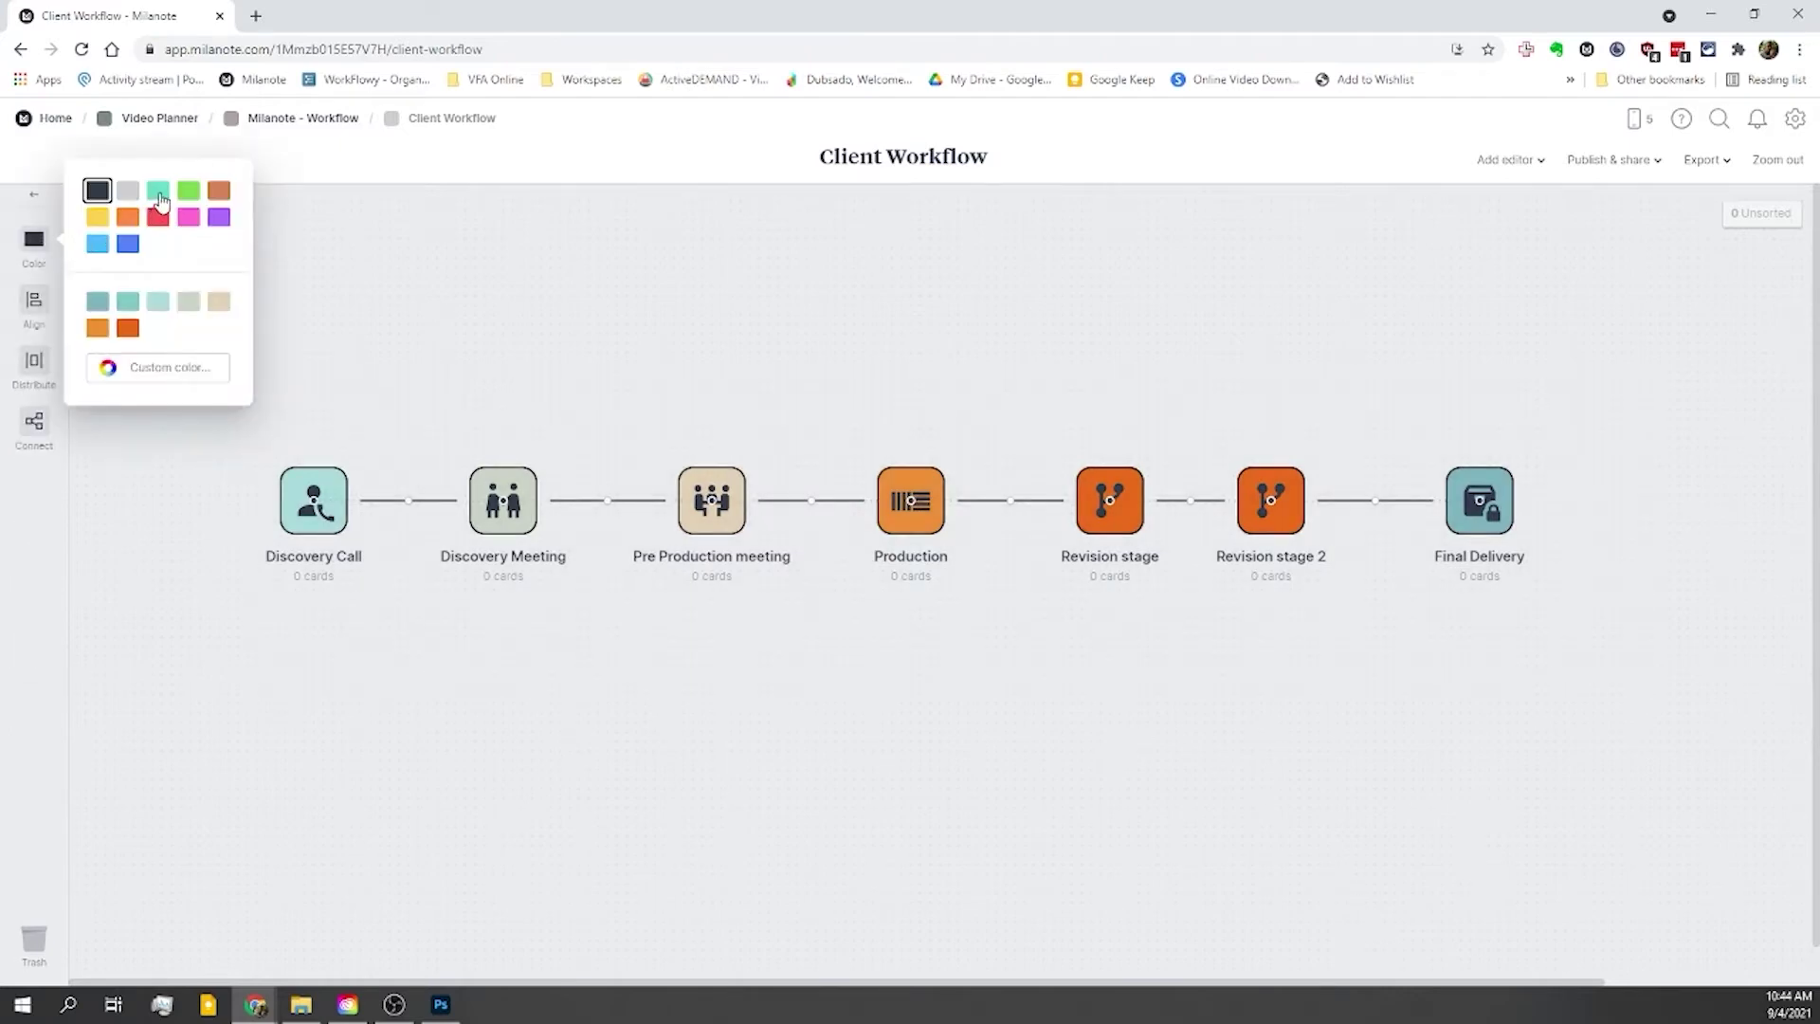
pyautogui.click(158, 191)
pyautogui.click(373, 398)
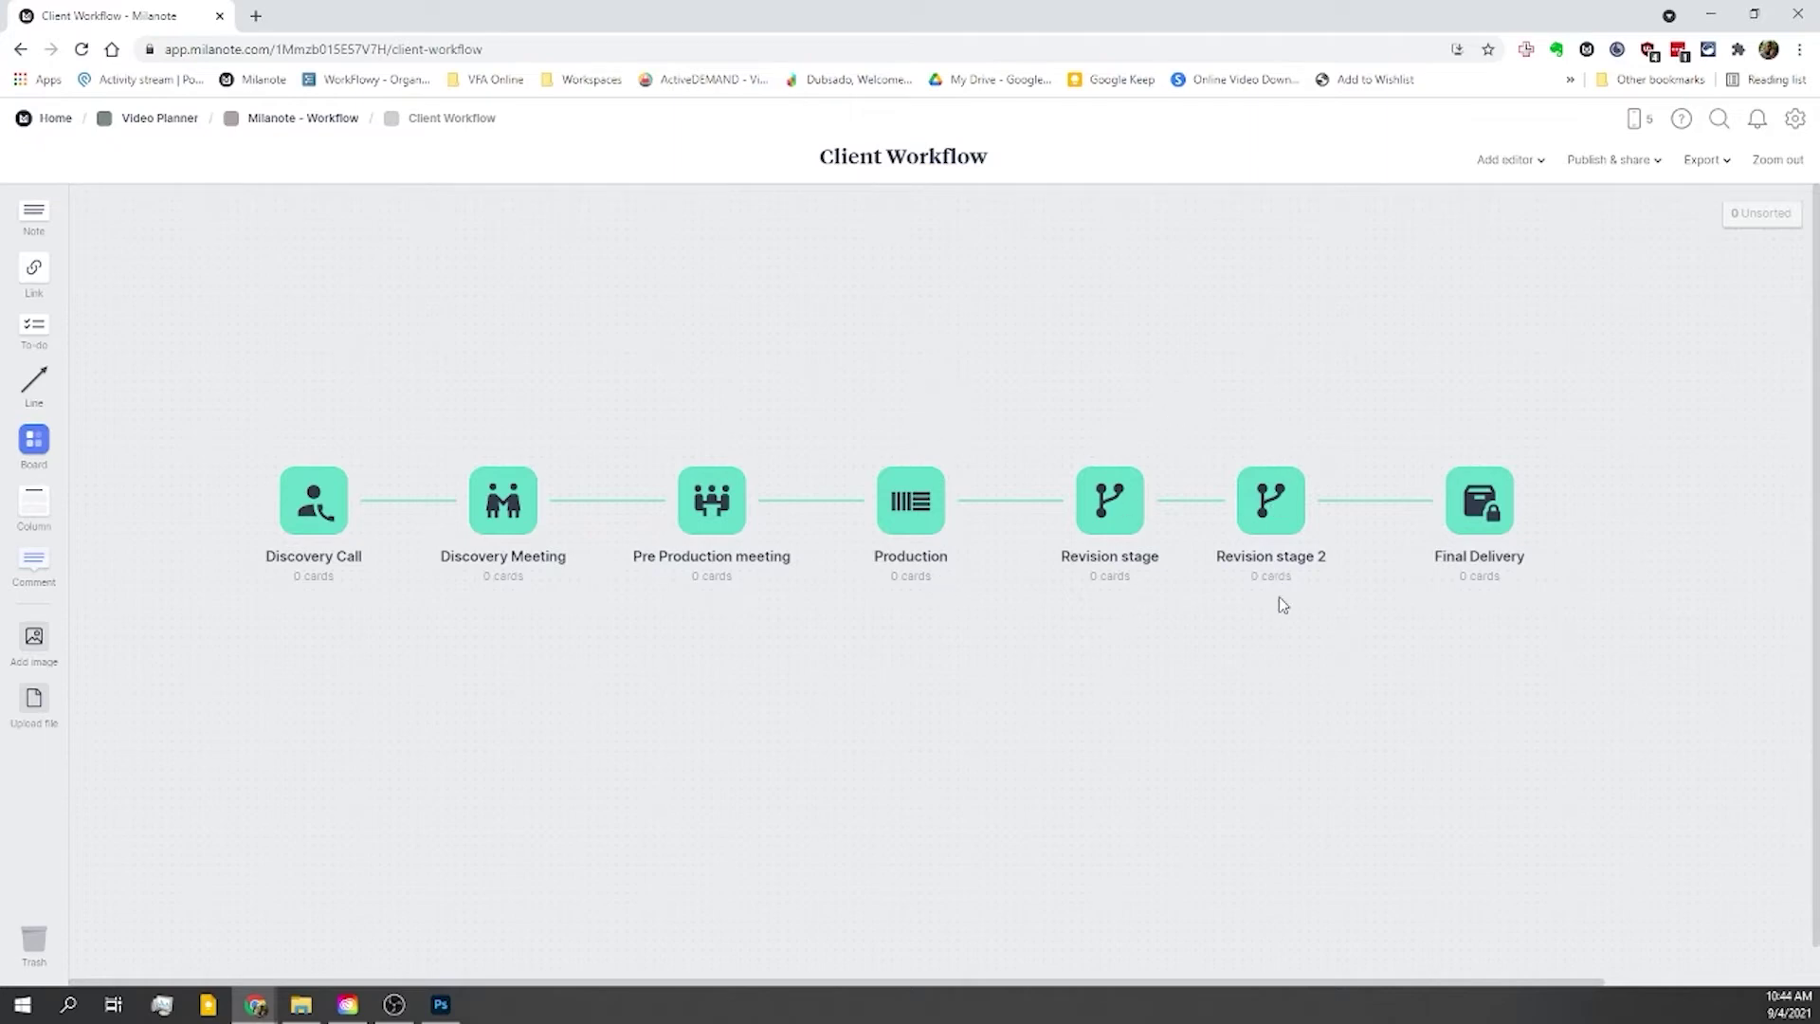
# Step: Capitalize the word Stage in the second revision board's name so it reads "Revision Stage 2"
pyautogui.click(1288, 567)
pyautogui.click(1286, 557)
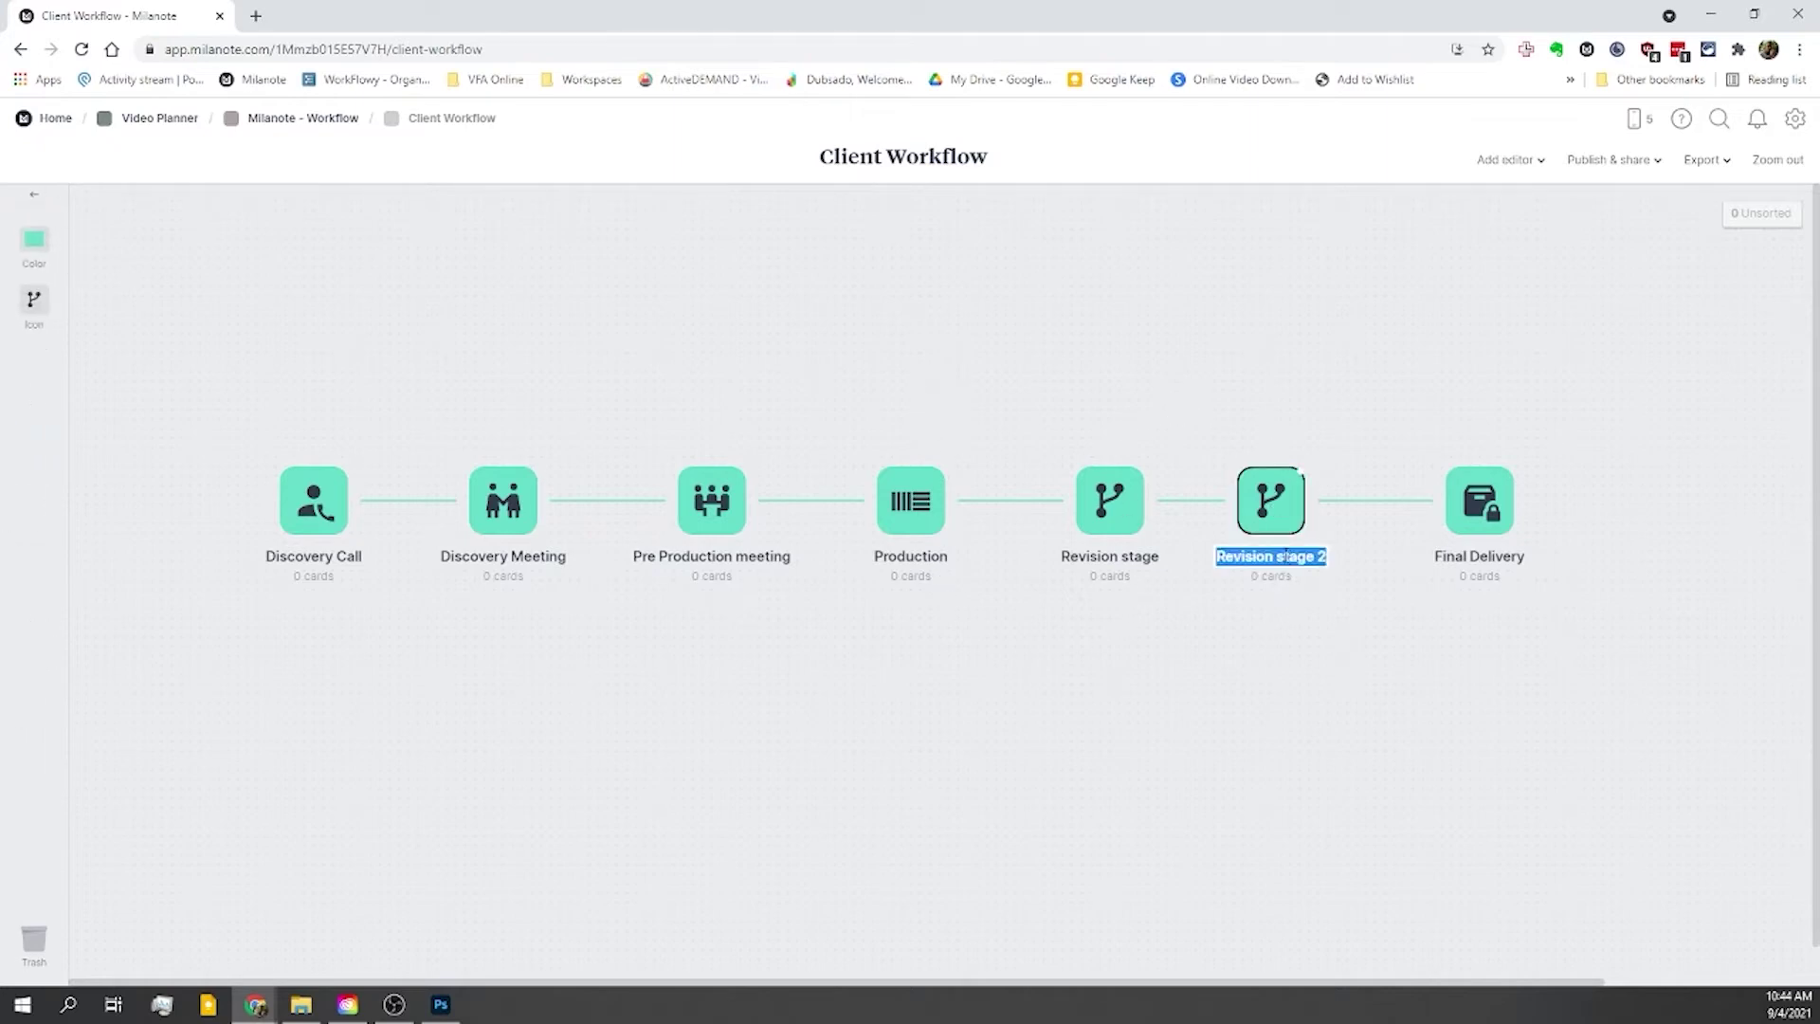
pyautogui.click(1286, 556)
pyautogui.press('BackSpace')
pyautogui.write('S')
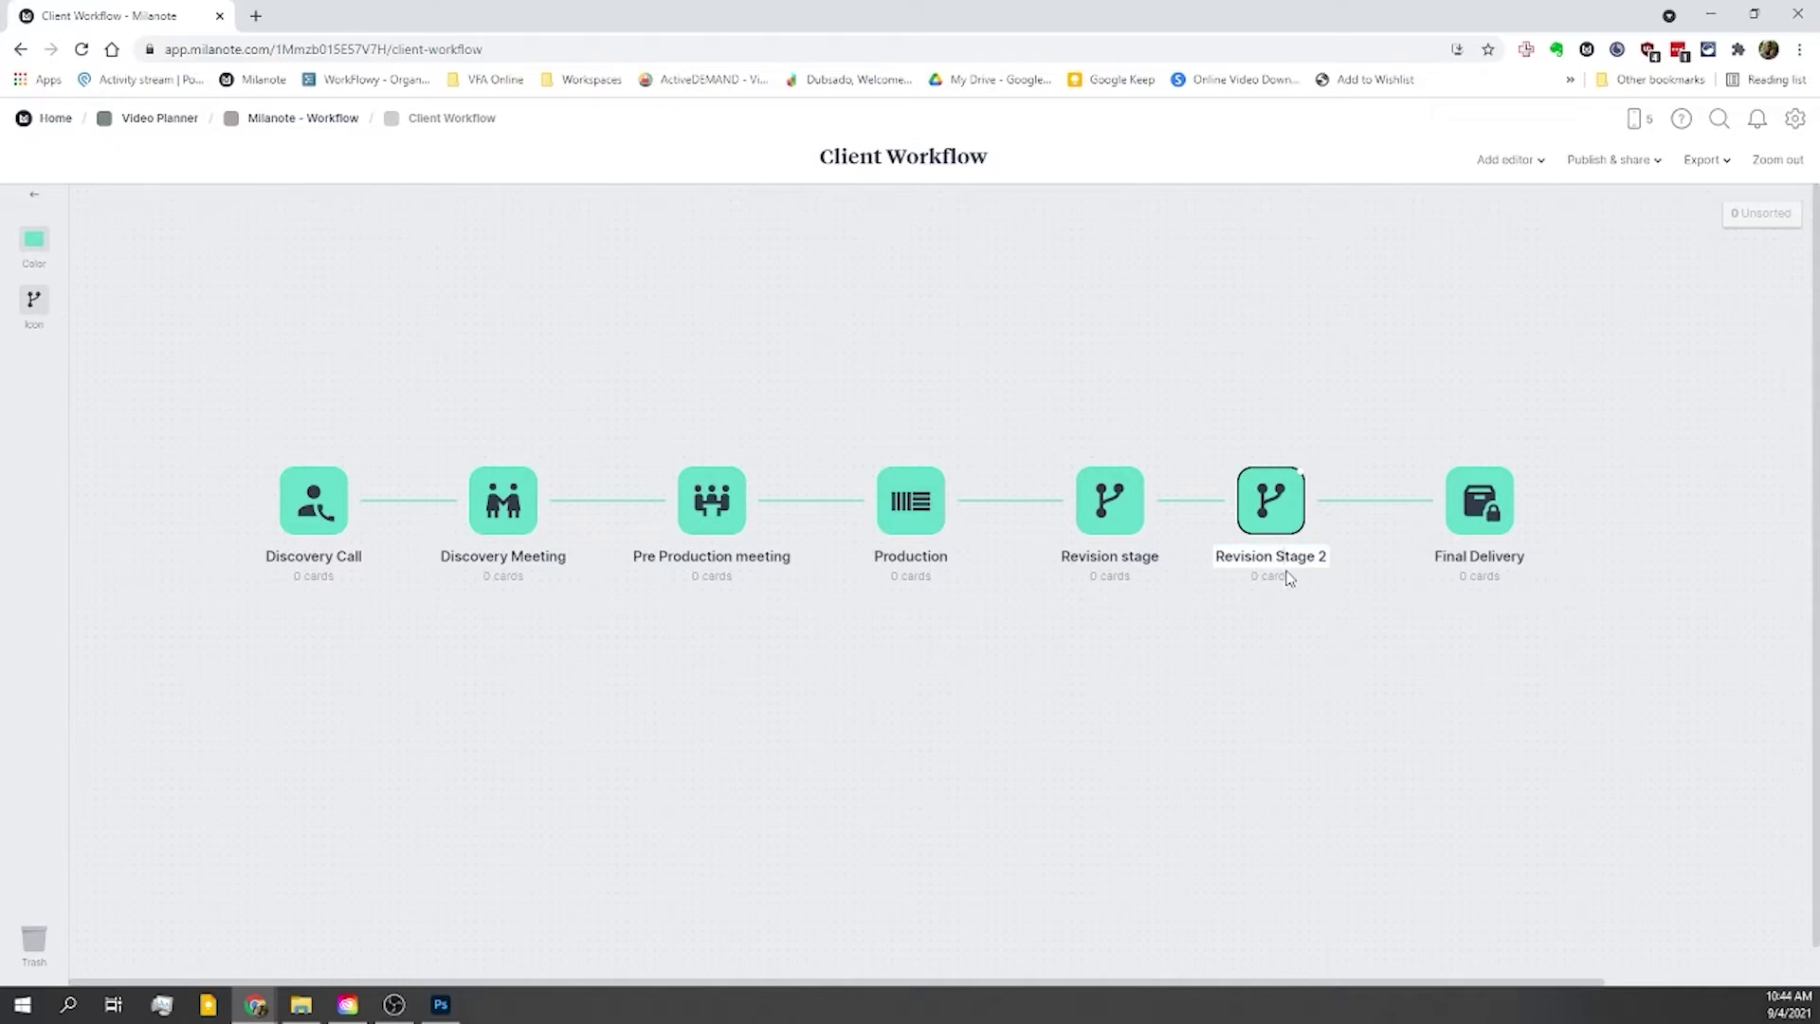
# Step: Rename the first revision board as "Revision Stage" with a capital S
pyautogui.click(1135, 562)
pyautogui.click(1134, 559)
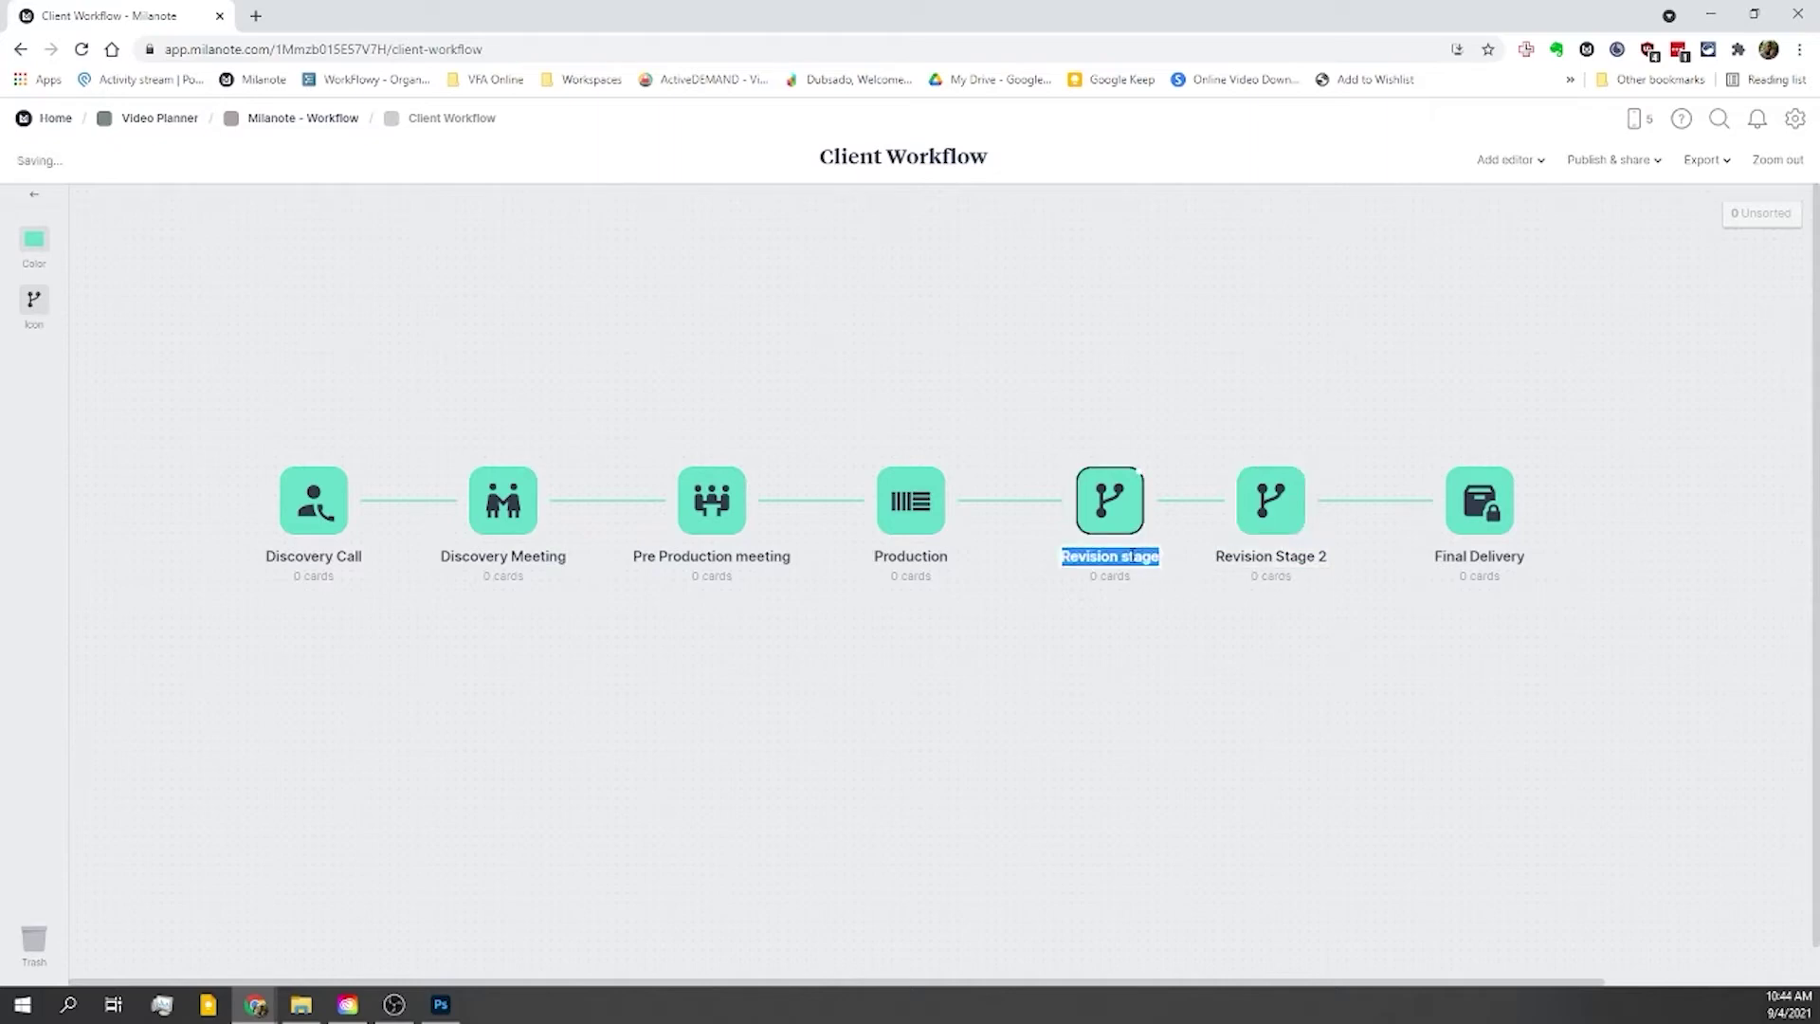
pyautogui.click(1131, 560)
pyautogui.press('BackSpace')
pyautogui.write('S')
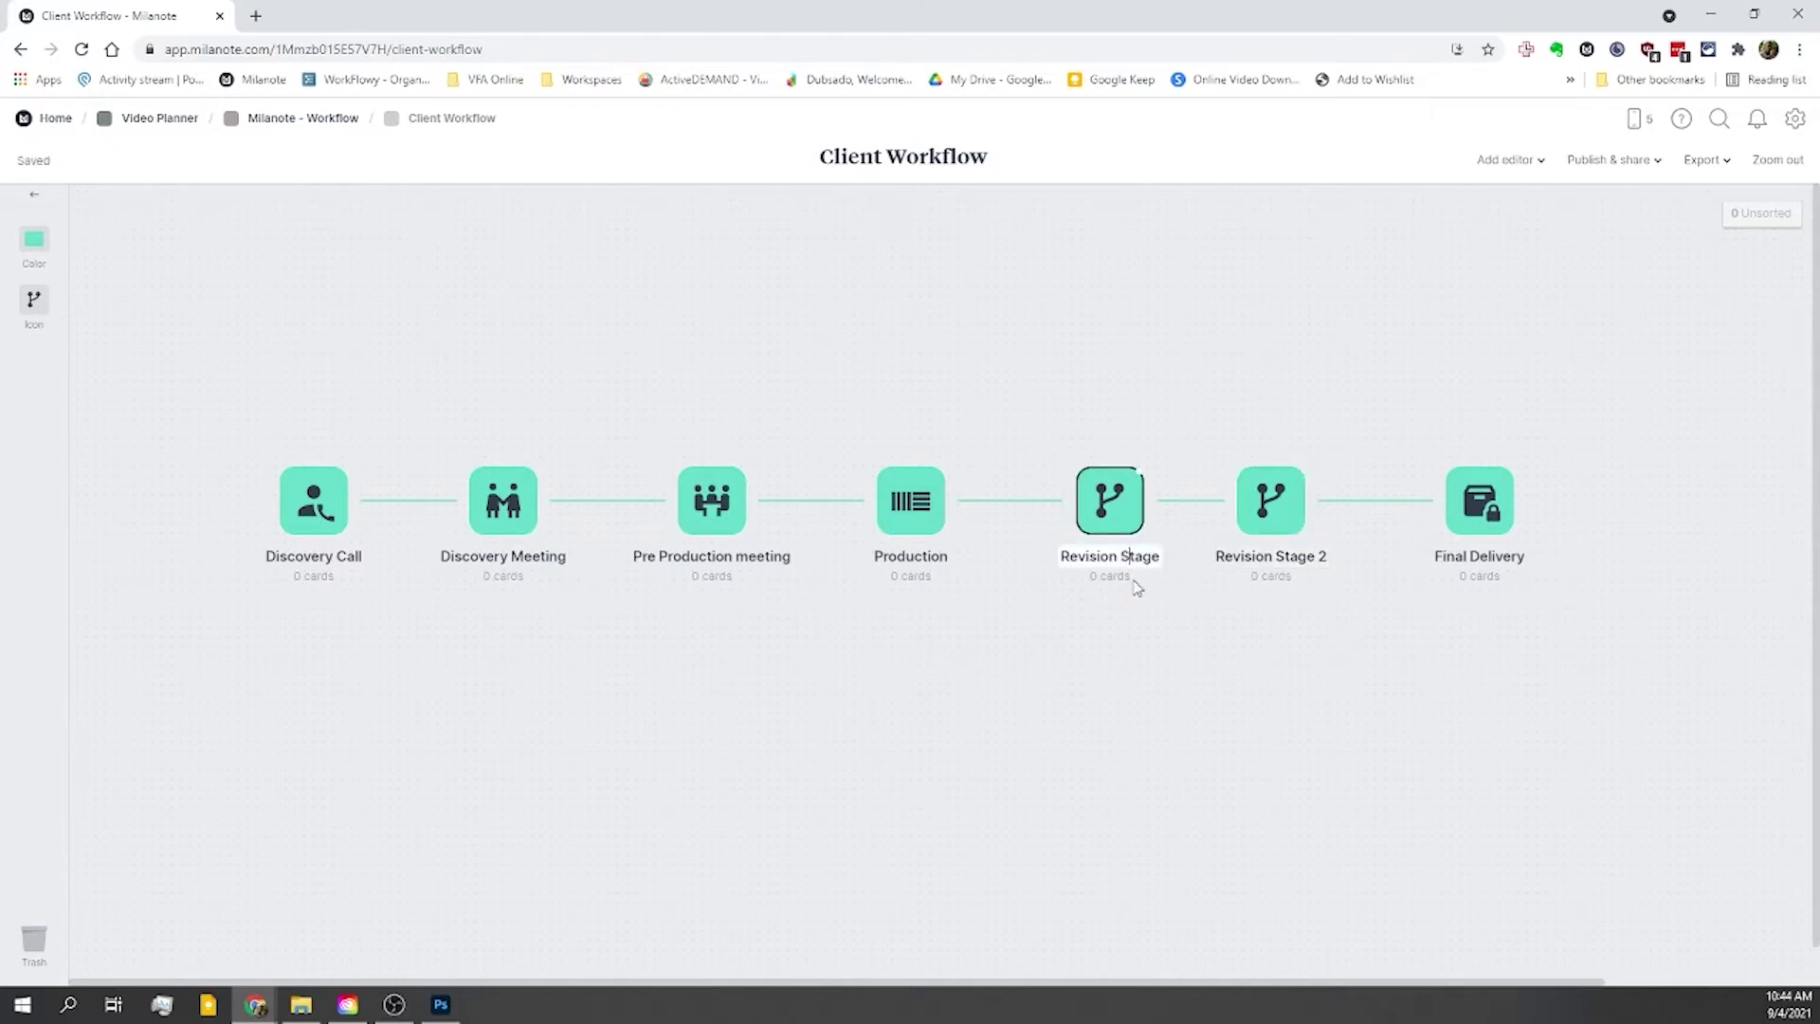
pyautogui.press('Escape')
# Step: Move the Final Delivery board slightly closer to Revision Stage 2, keeping it in the row
pyautogui.click(1259, 516)
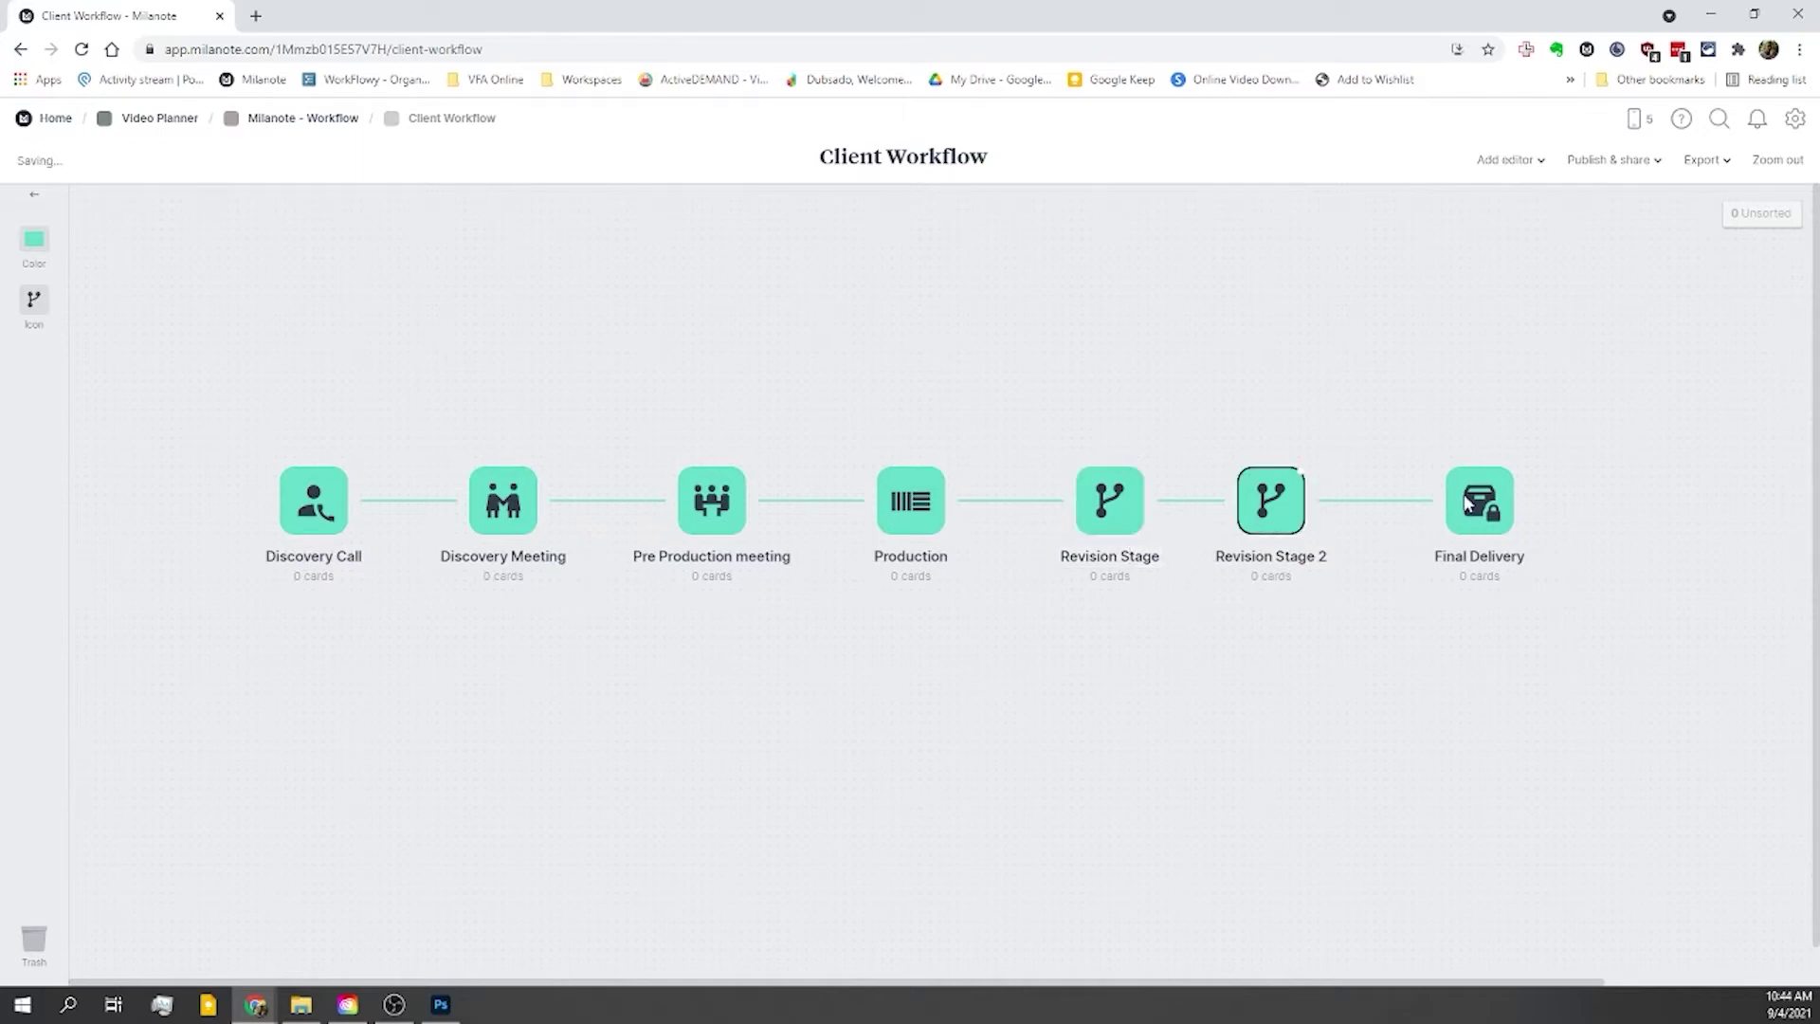
pyautogui.click(1505, 489)
pyautogui.moveTo(1484, 522); pyautogui.dragTo(1465, 521)
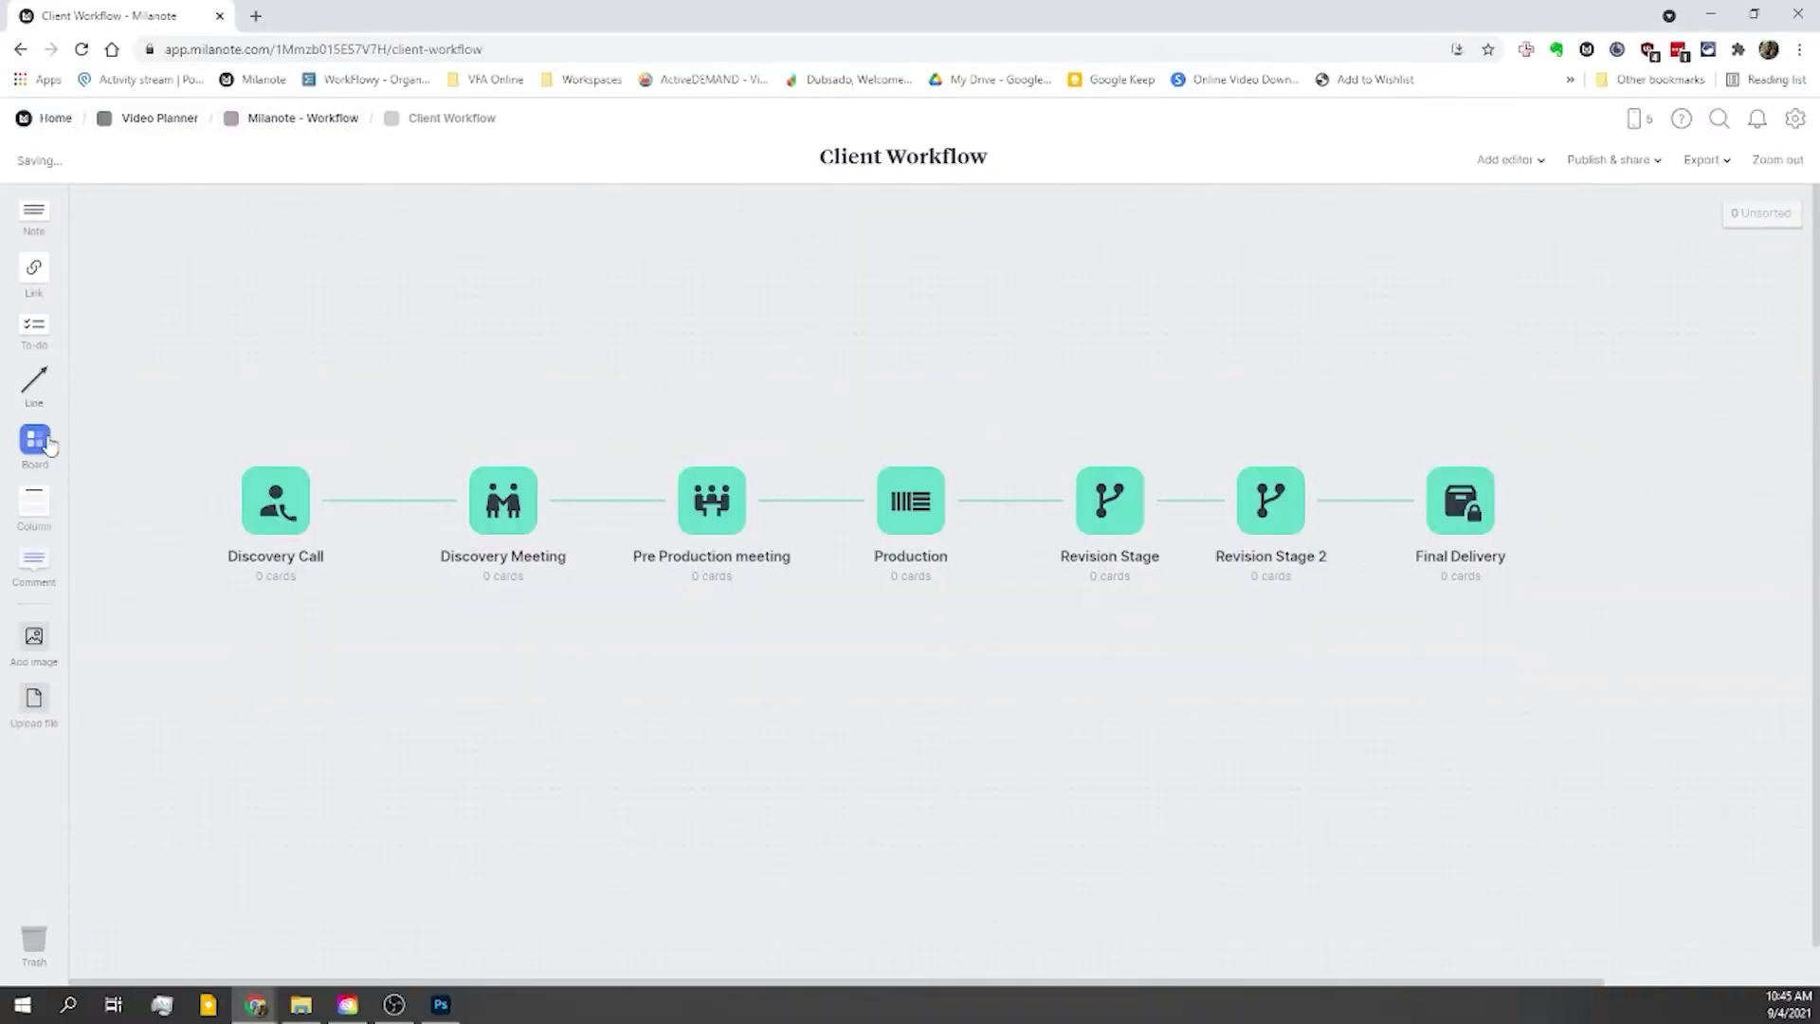
# Step: Add a new board named "Dubsado" below the gap between Discovery Call and Discovery Meeting
pyautogui.moveTo(47, 445); pyautogui.dragTo(358, 663)
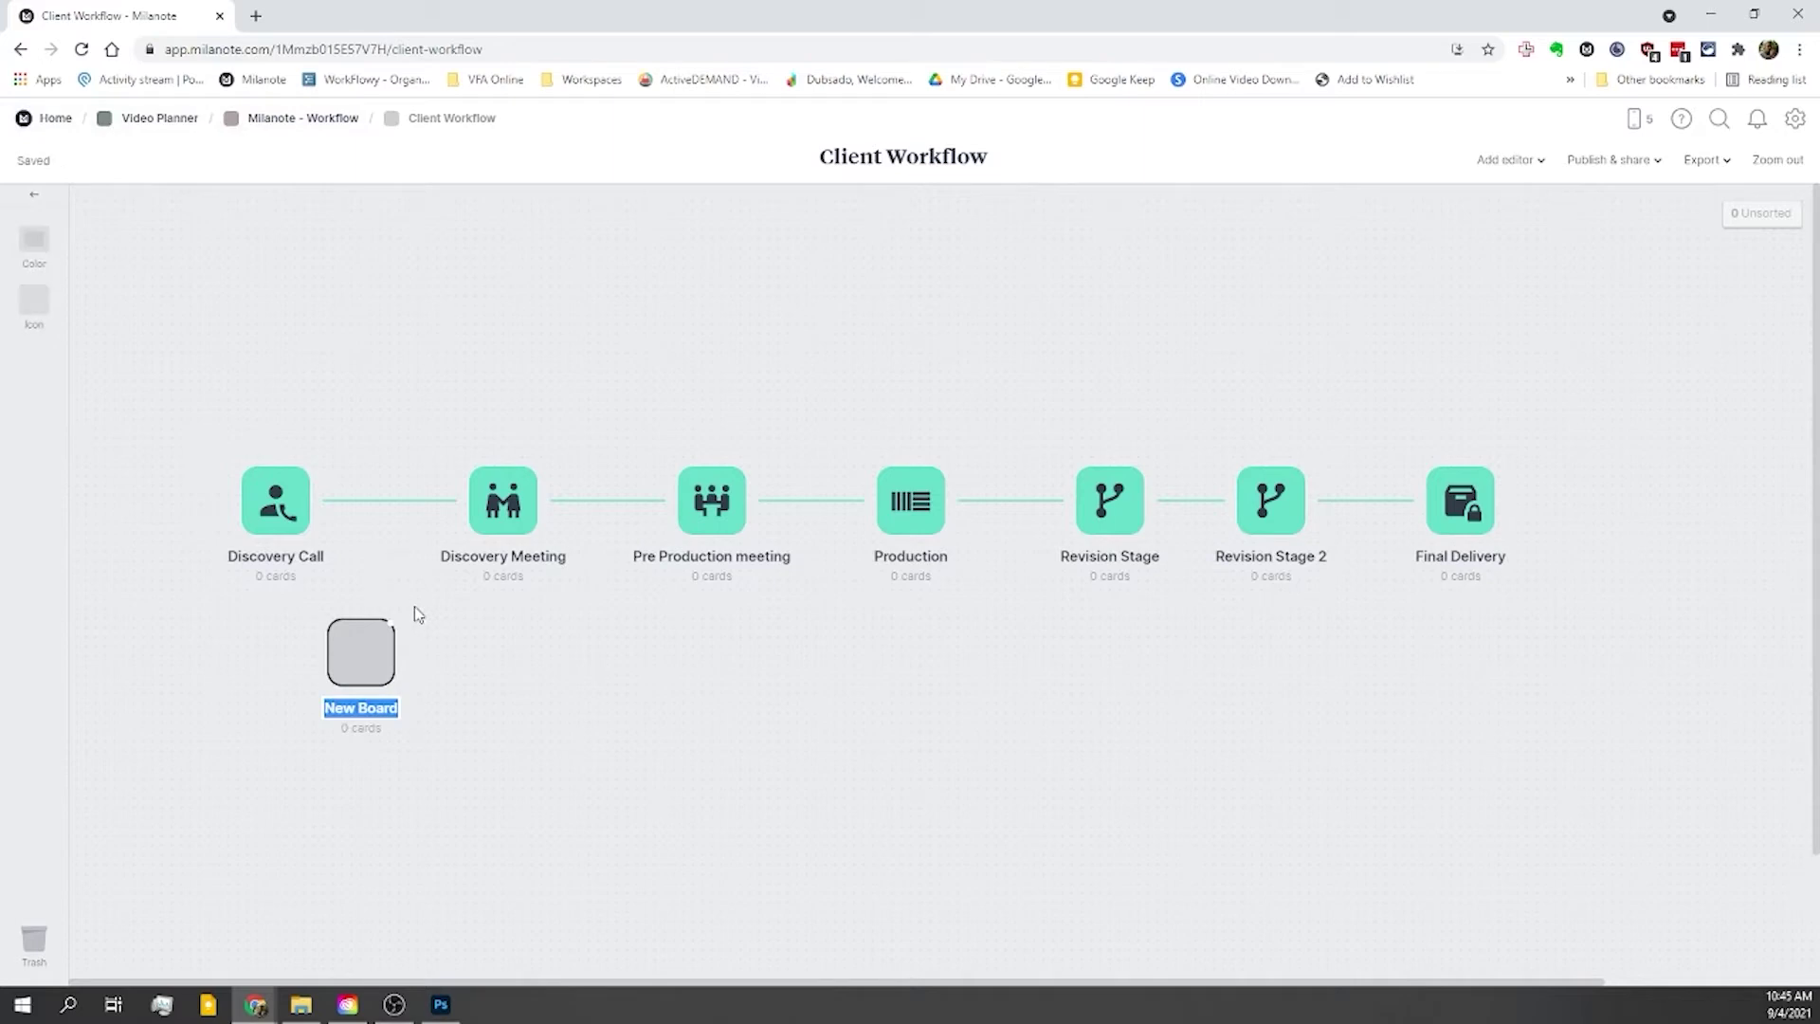
pyautogui.write('Dubd')
pyautogui.press('BackSpace')
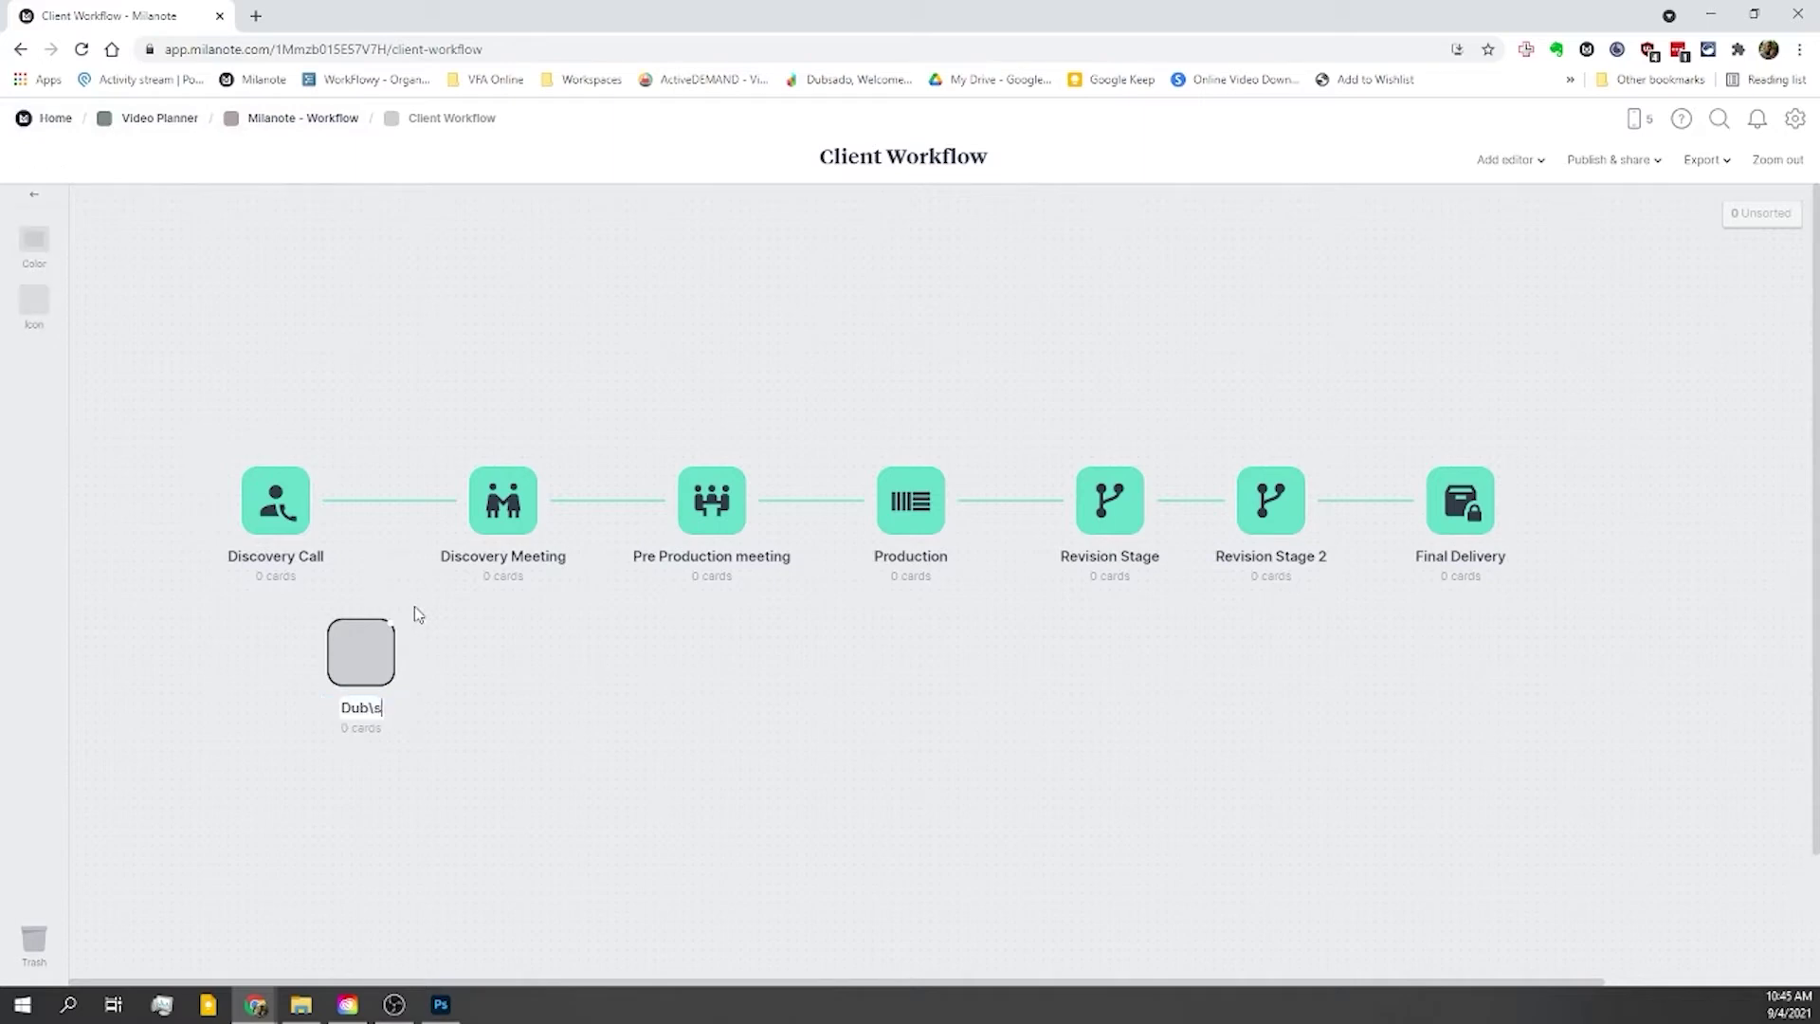
pyautogui.write('sado')
pyautogui.press('Return')
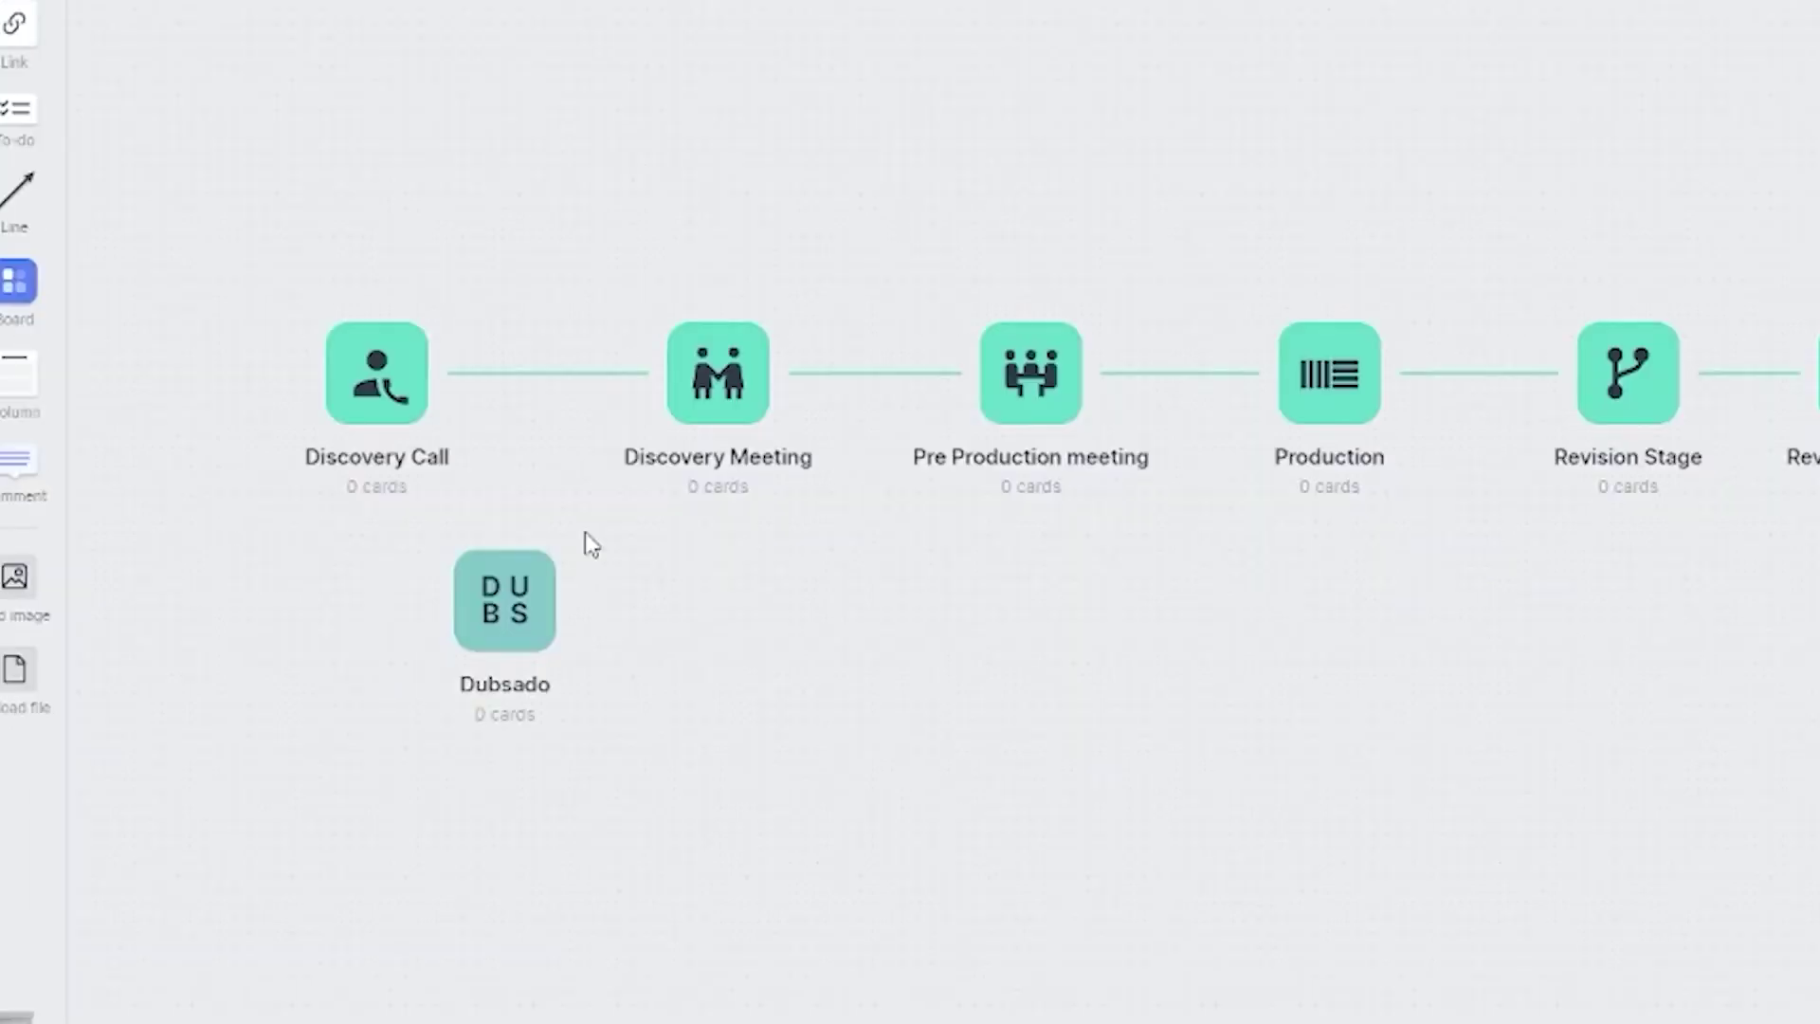
# Step: Place the Dubsado board below and to the left of Discovery Call and color it yellow
pyautogui.moveTo(526, 605); pyautogui.dragTo(213, 631)
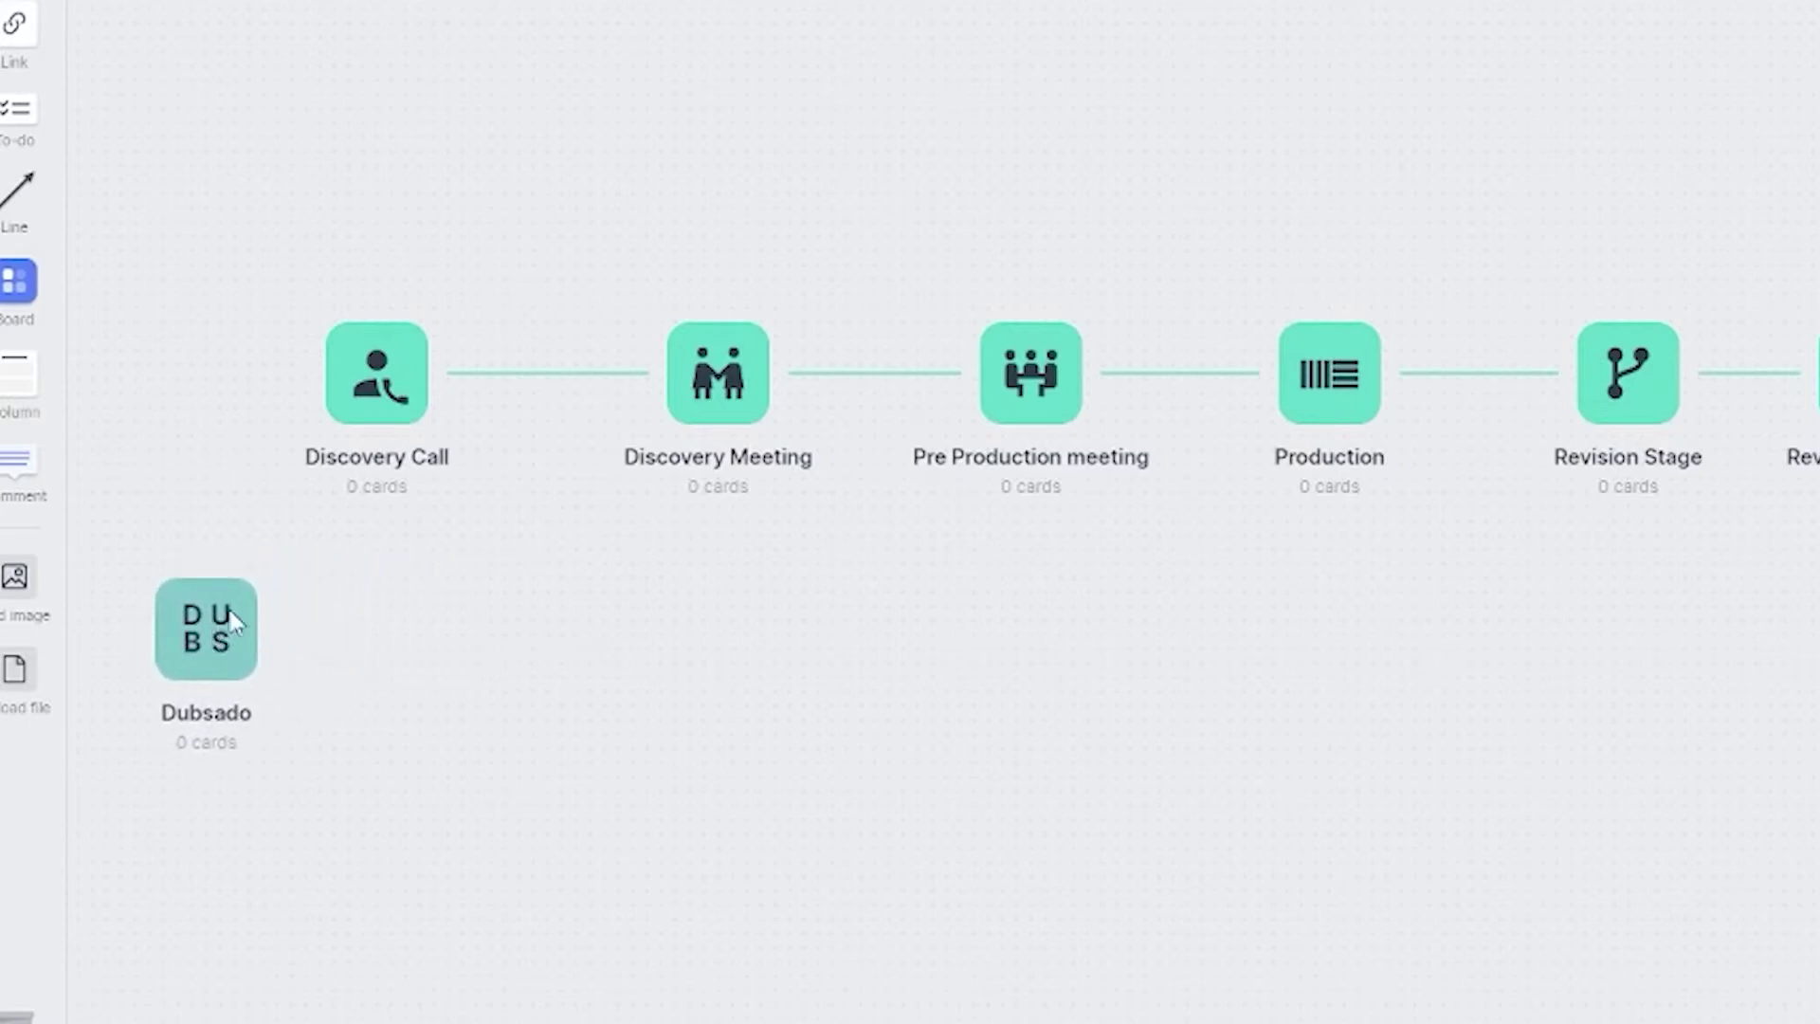
pyautogui.click(228, 605)
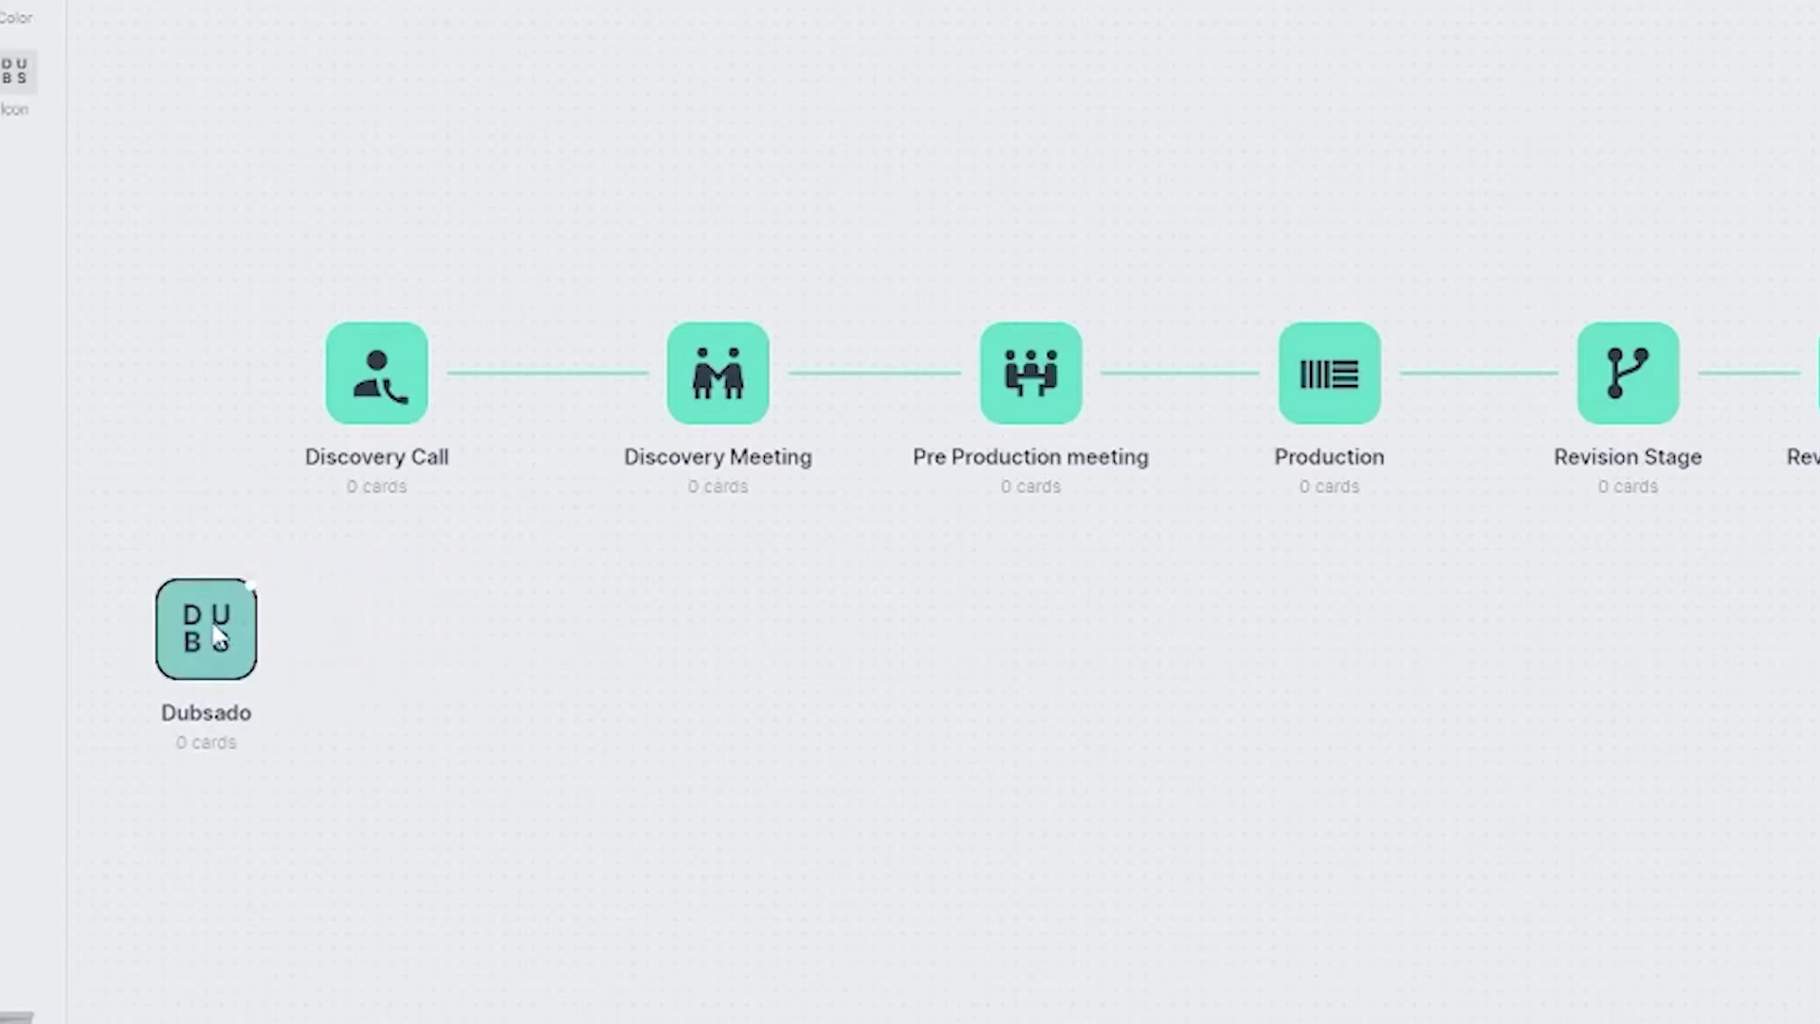
pyautogui.click(30, 2)
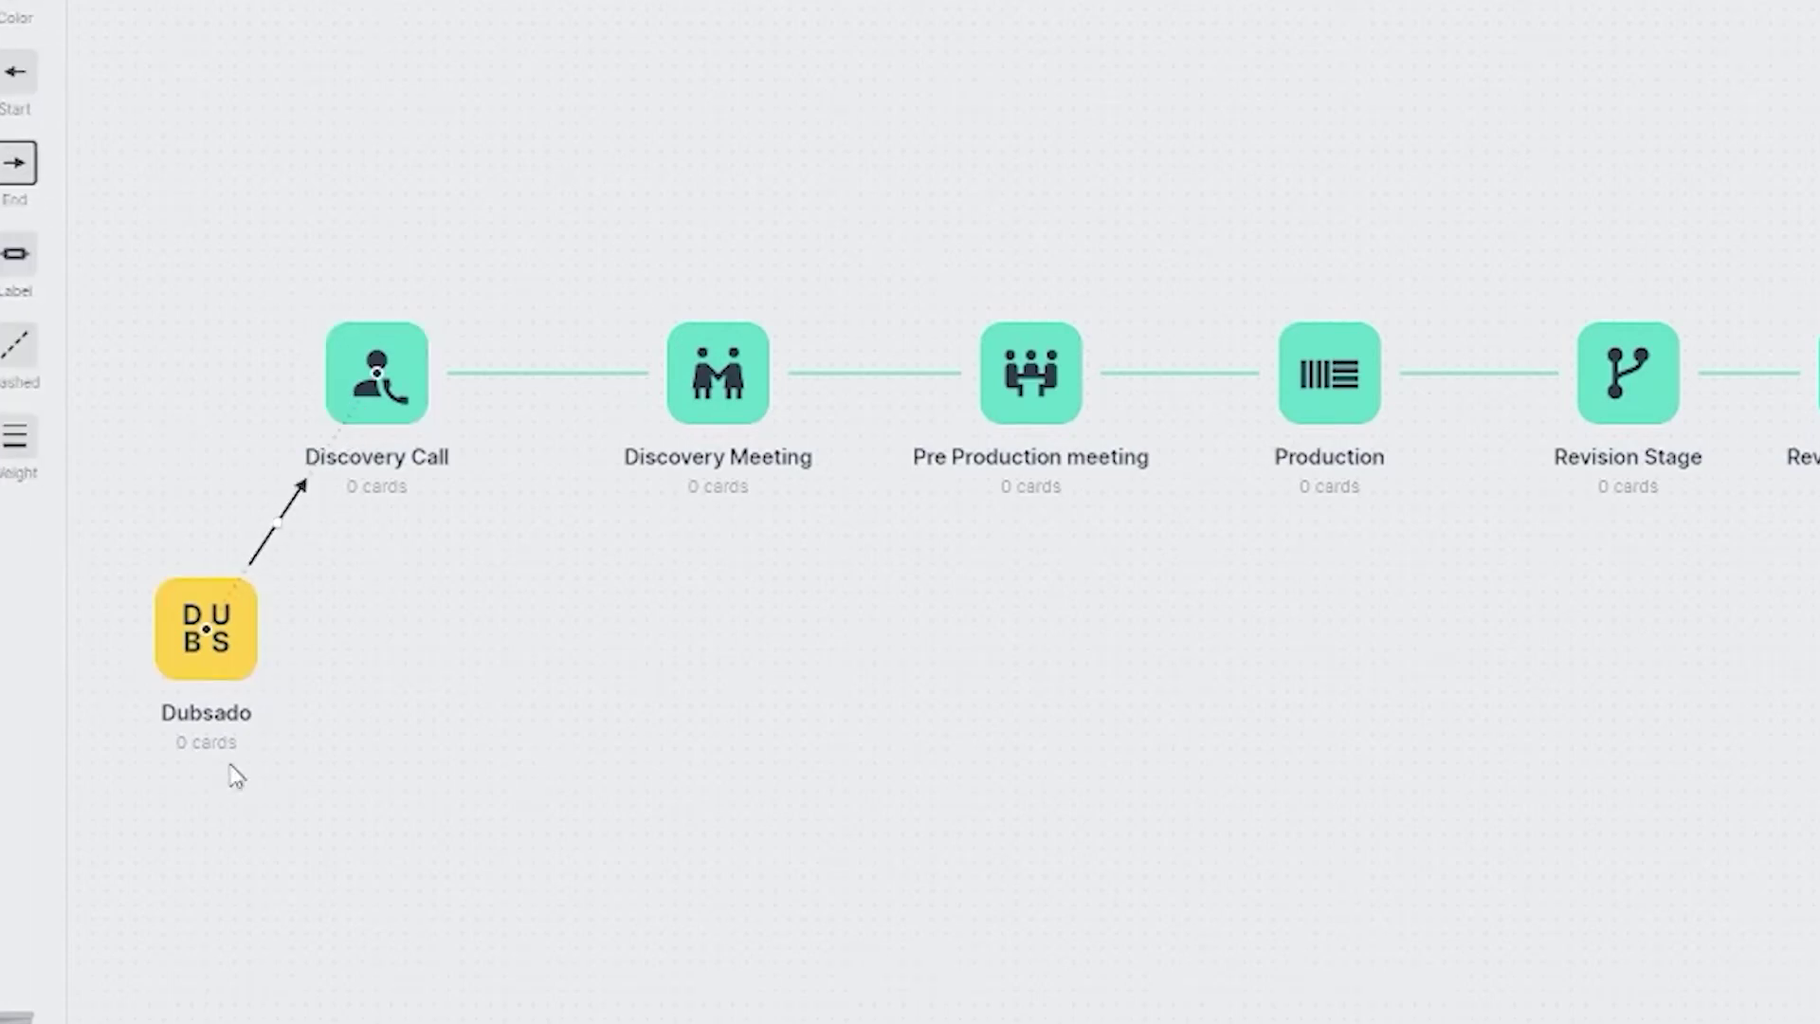
# Step: Duplicate the yellow Dubsado board, place the copy below Discovery Meeting and connect it to that board with an arrow
pyautogui.rightClick(224, 646)
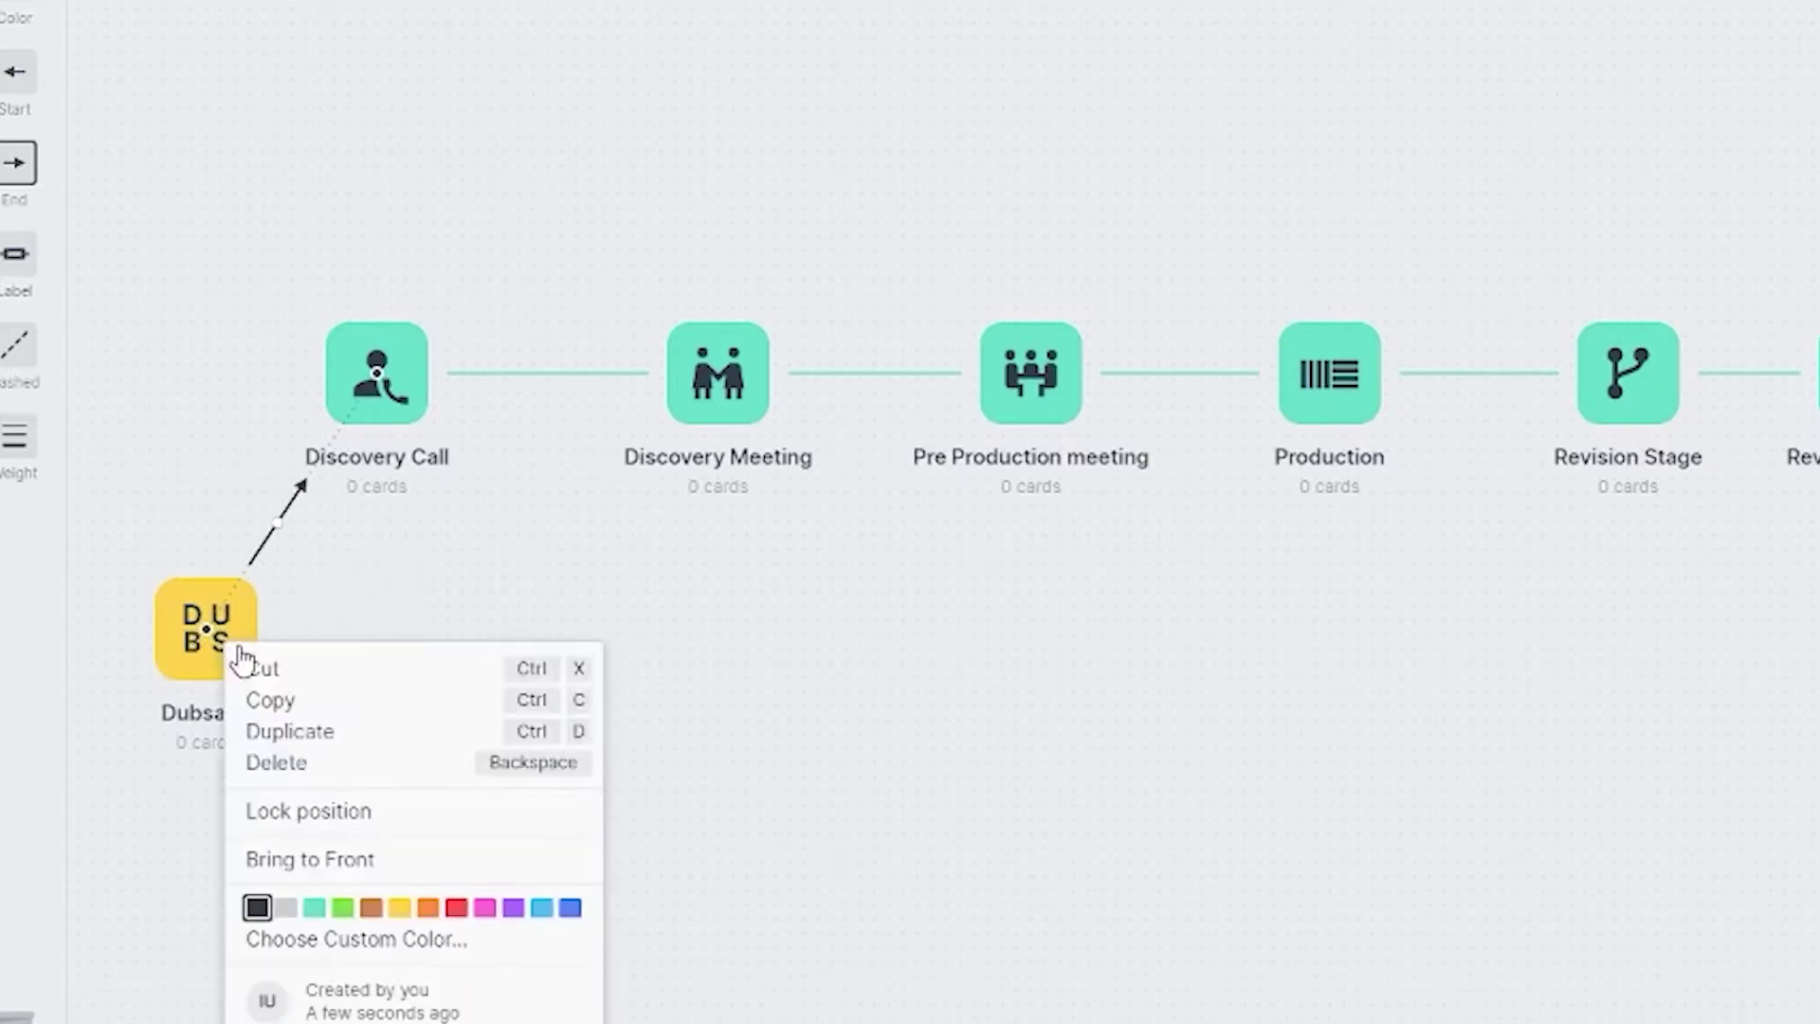
pyautogui.click(357, 732)
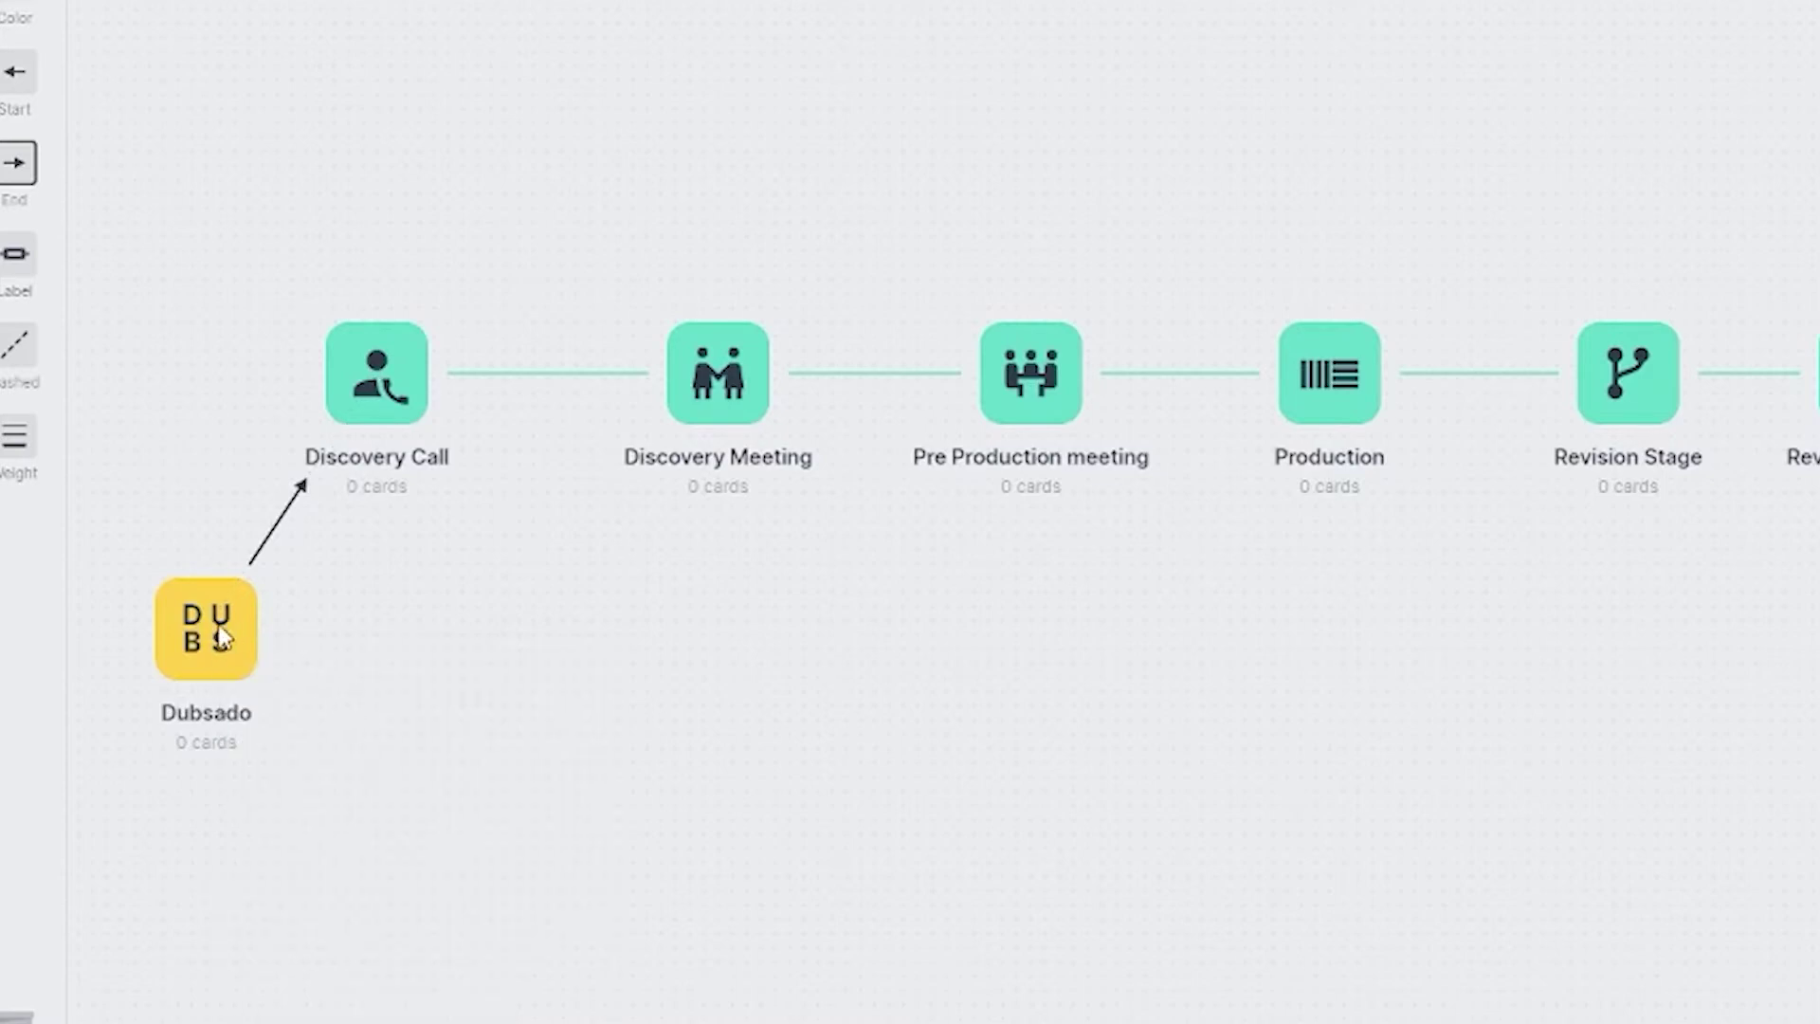
pyautogui.rightClick(237, 634)
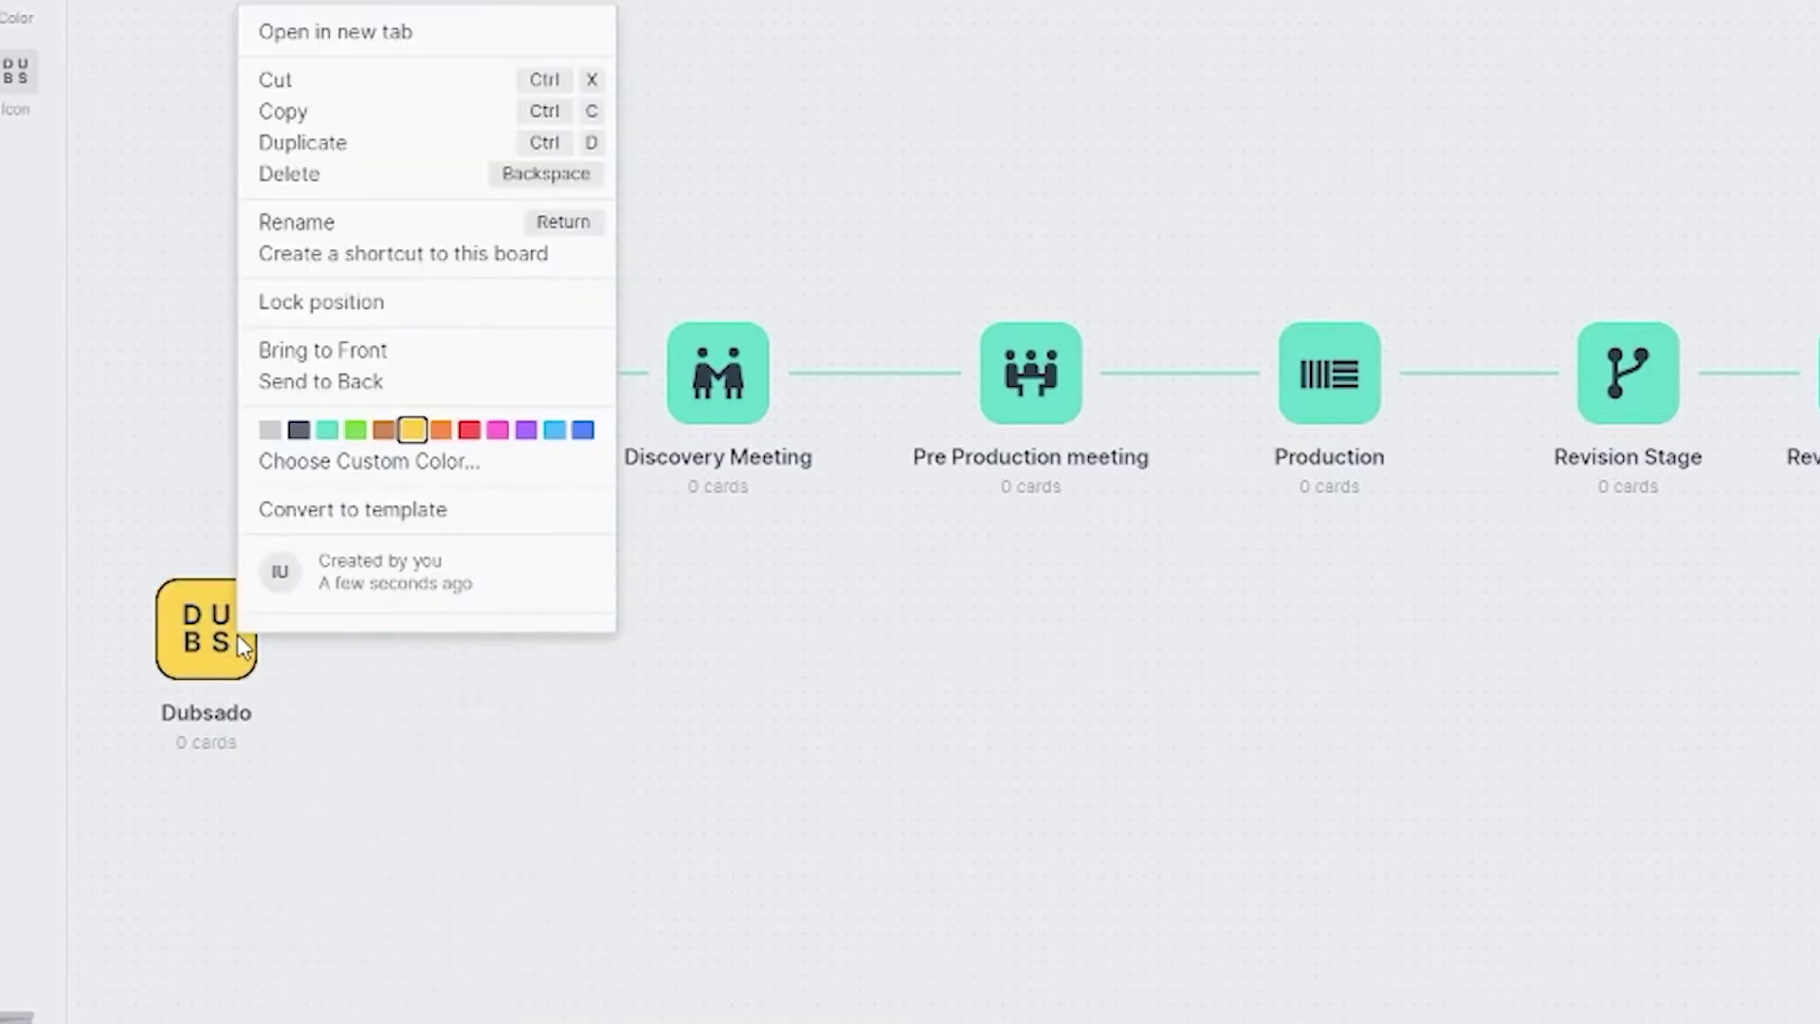
pyautogui.click(355, 152)
pyautogui.moveTo(237, 664); pyautogui.dragTo(691, 407)
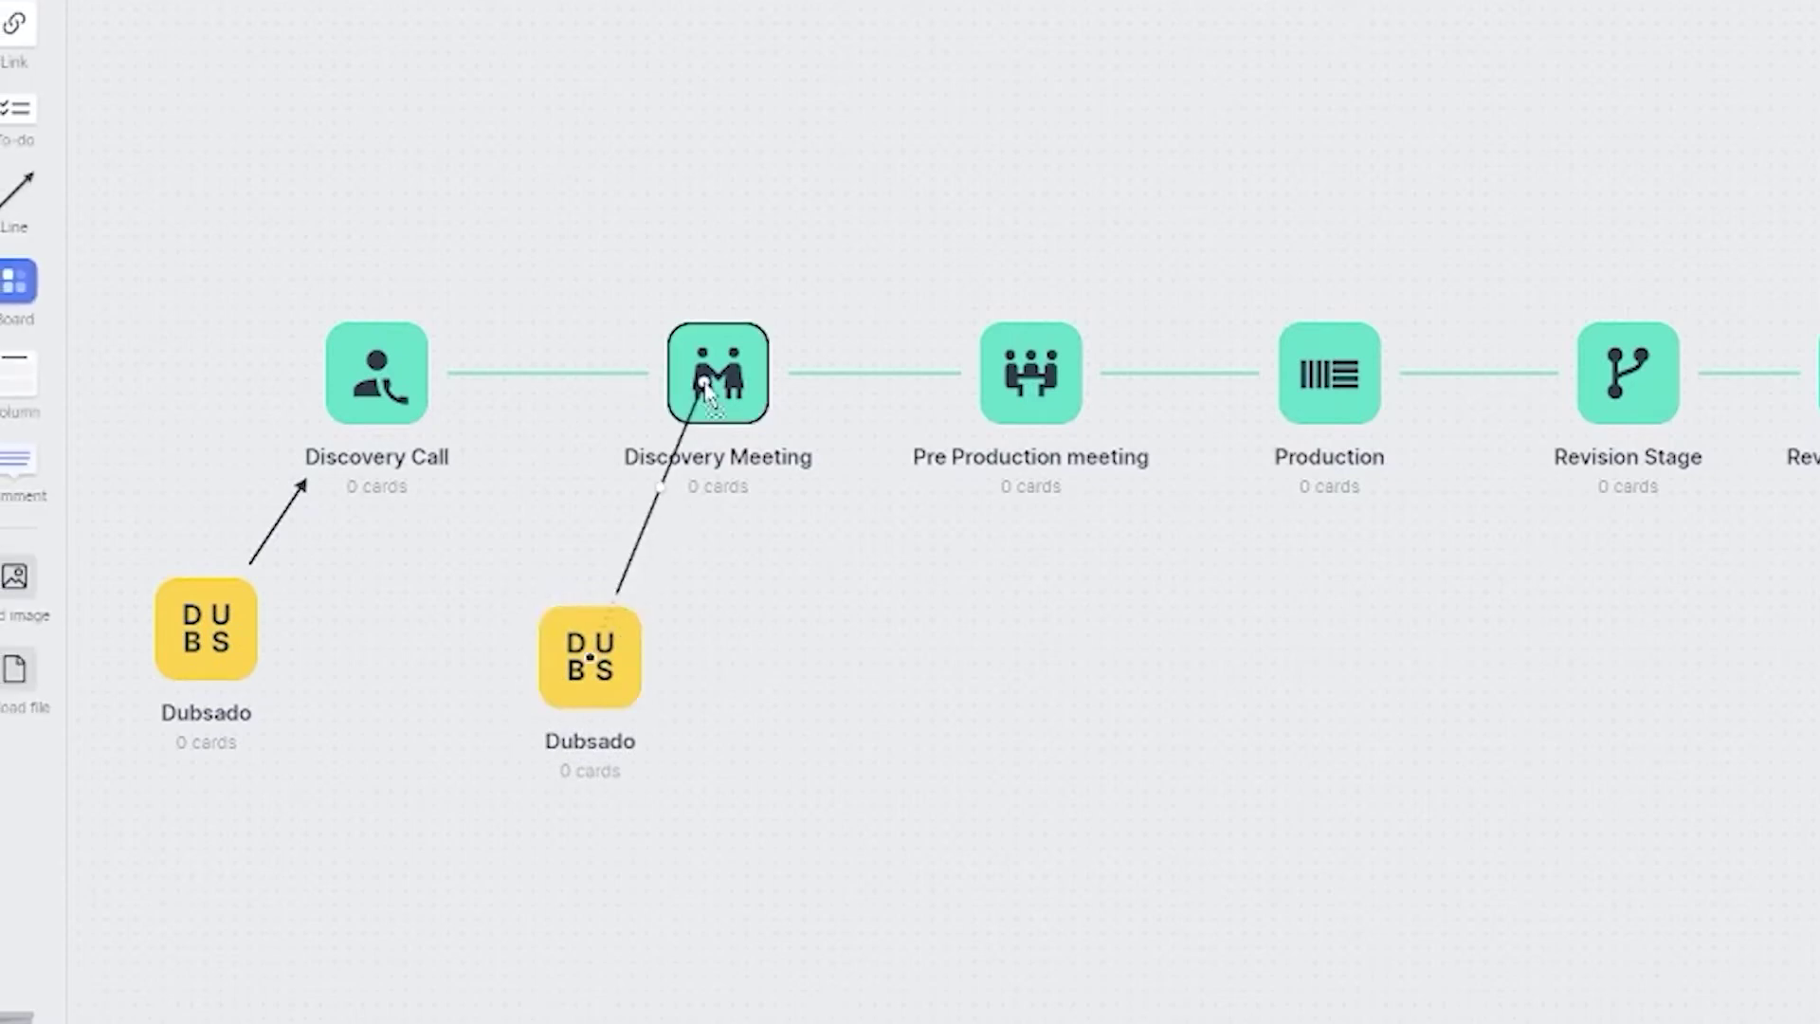
# Step: Label the arrow from the second Dubsado board to Discovery Meeting "Schedule Metting" and adjust the spacing between the two boards
pyautogui.moveTo(421, 691); pyautogui.dragTo(422, 773)
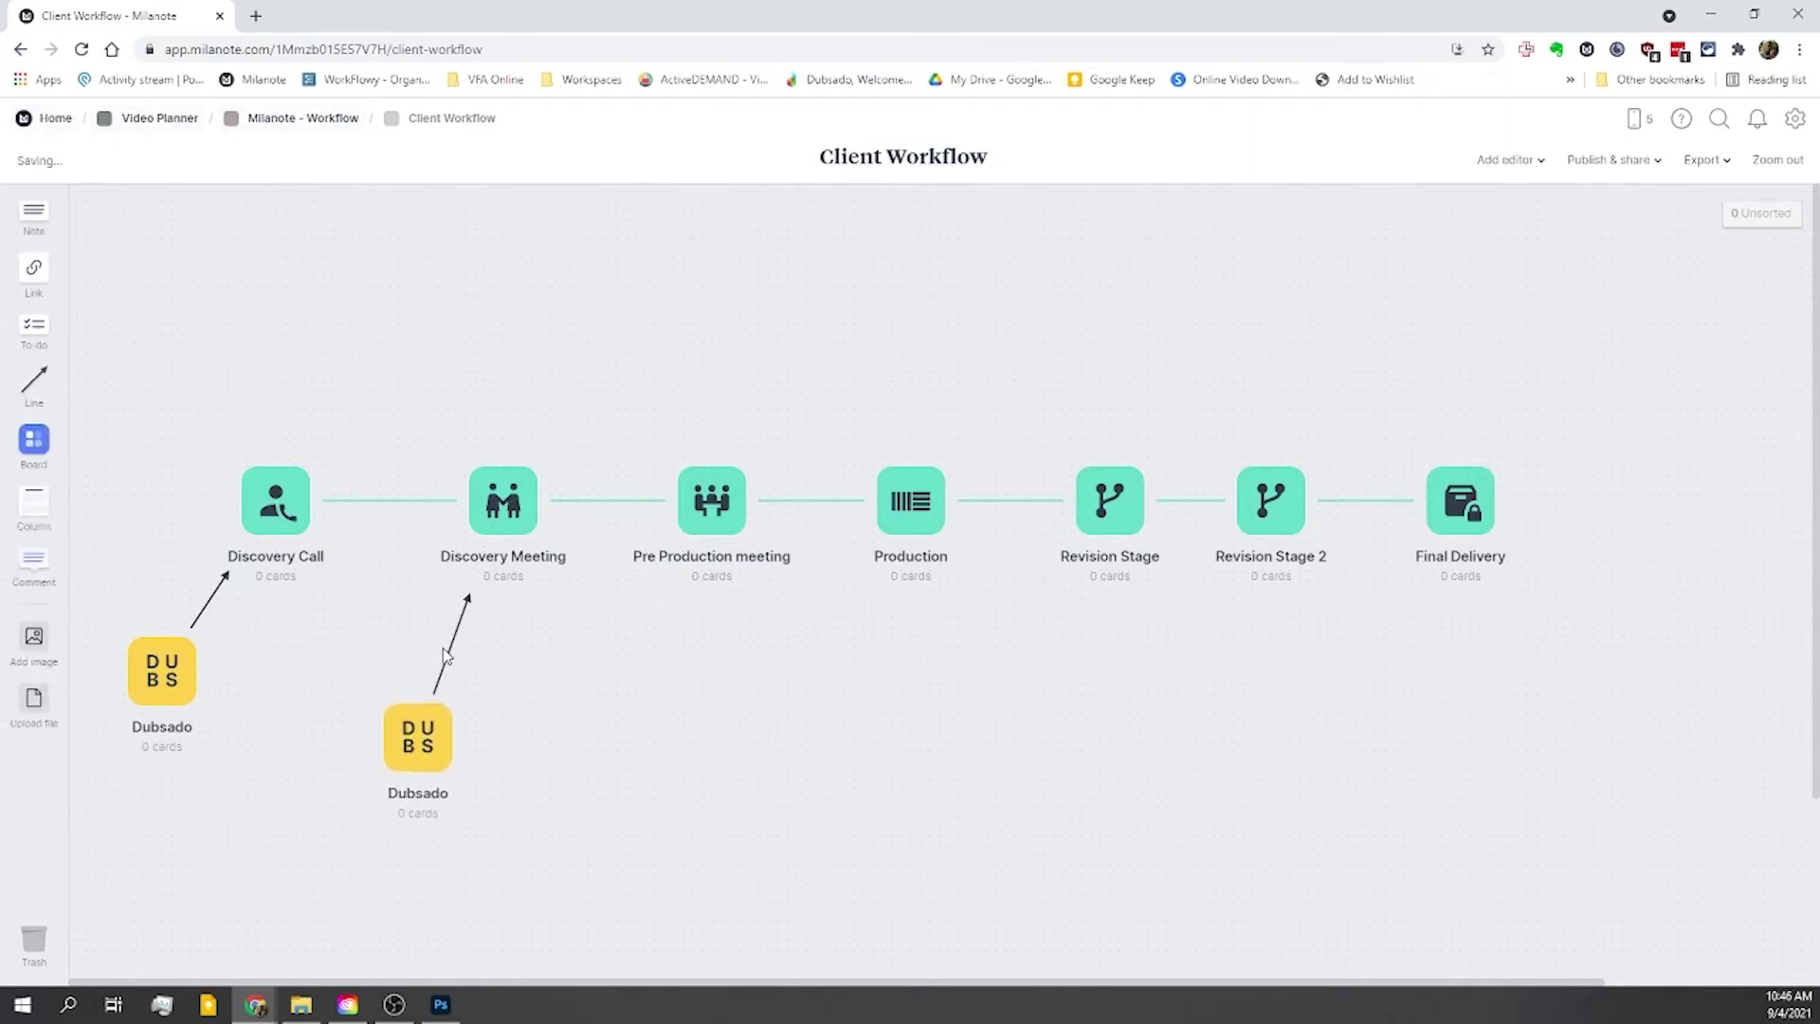
pyautogui.click(451, 652)
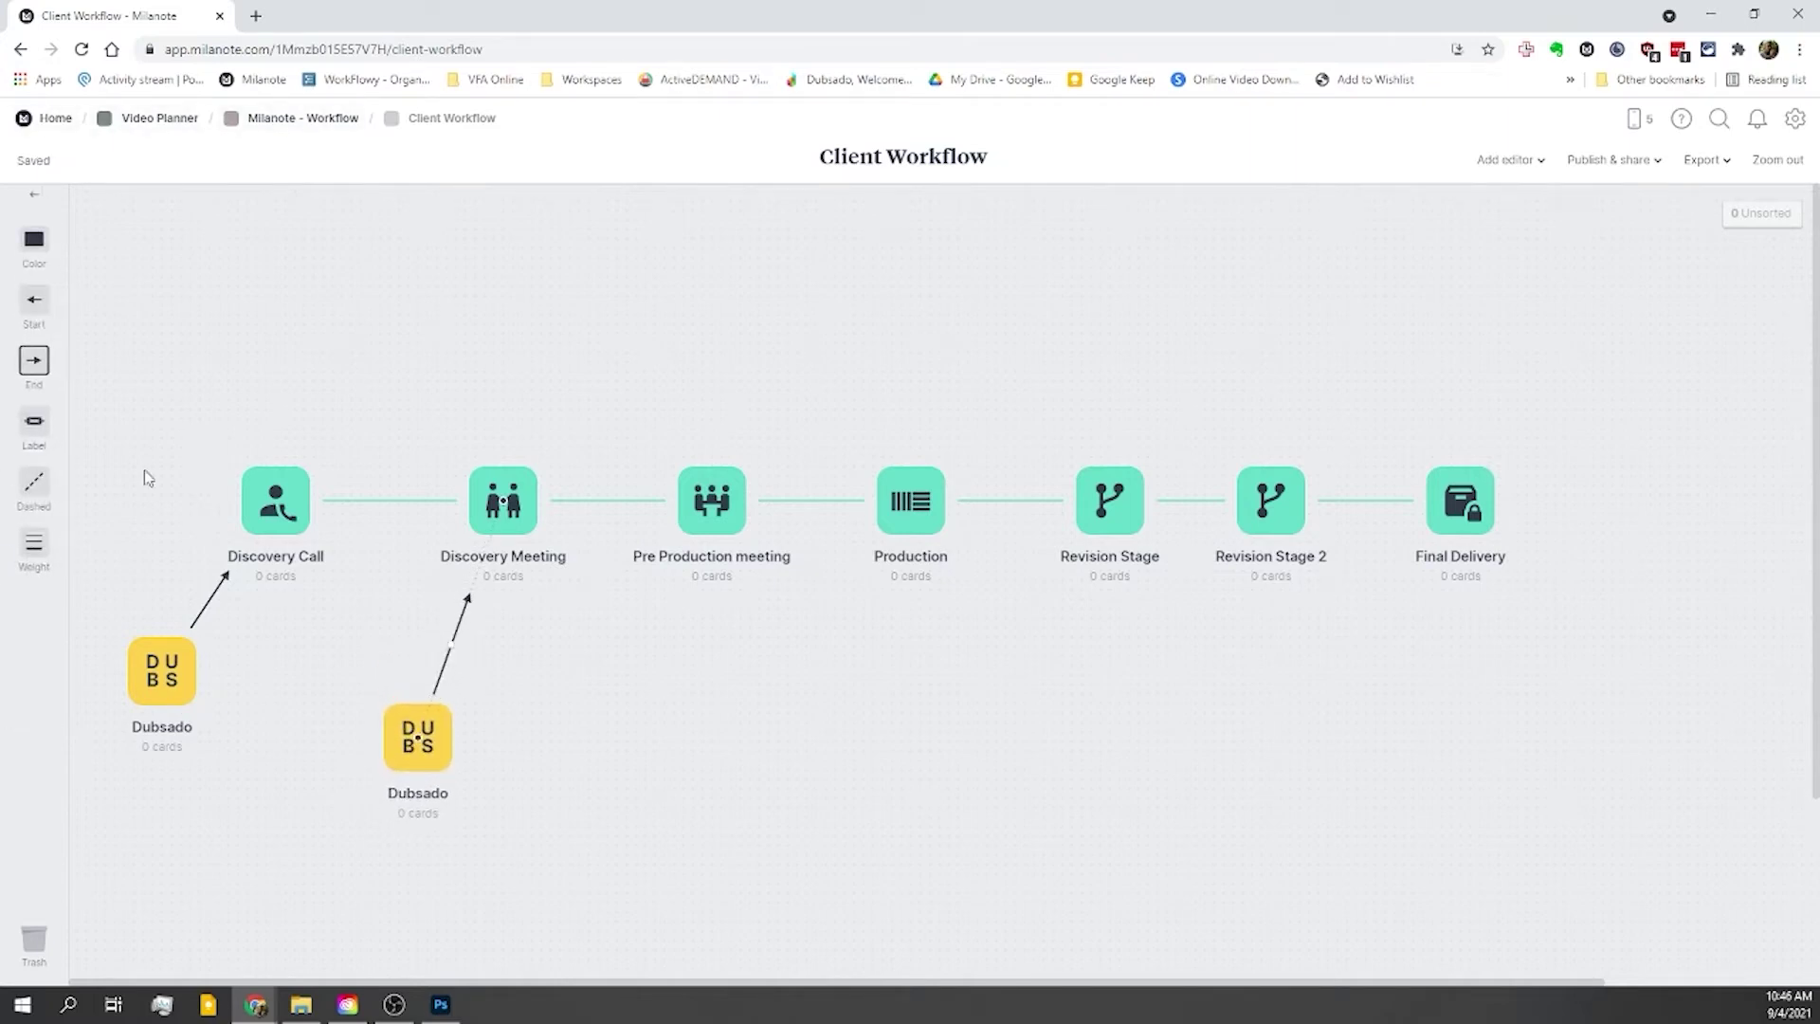
pyautogui.click(34, 436)
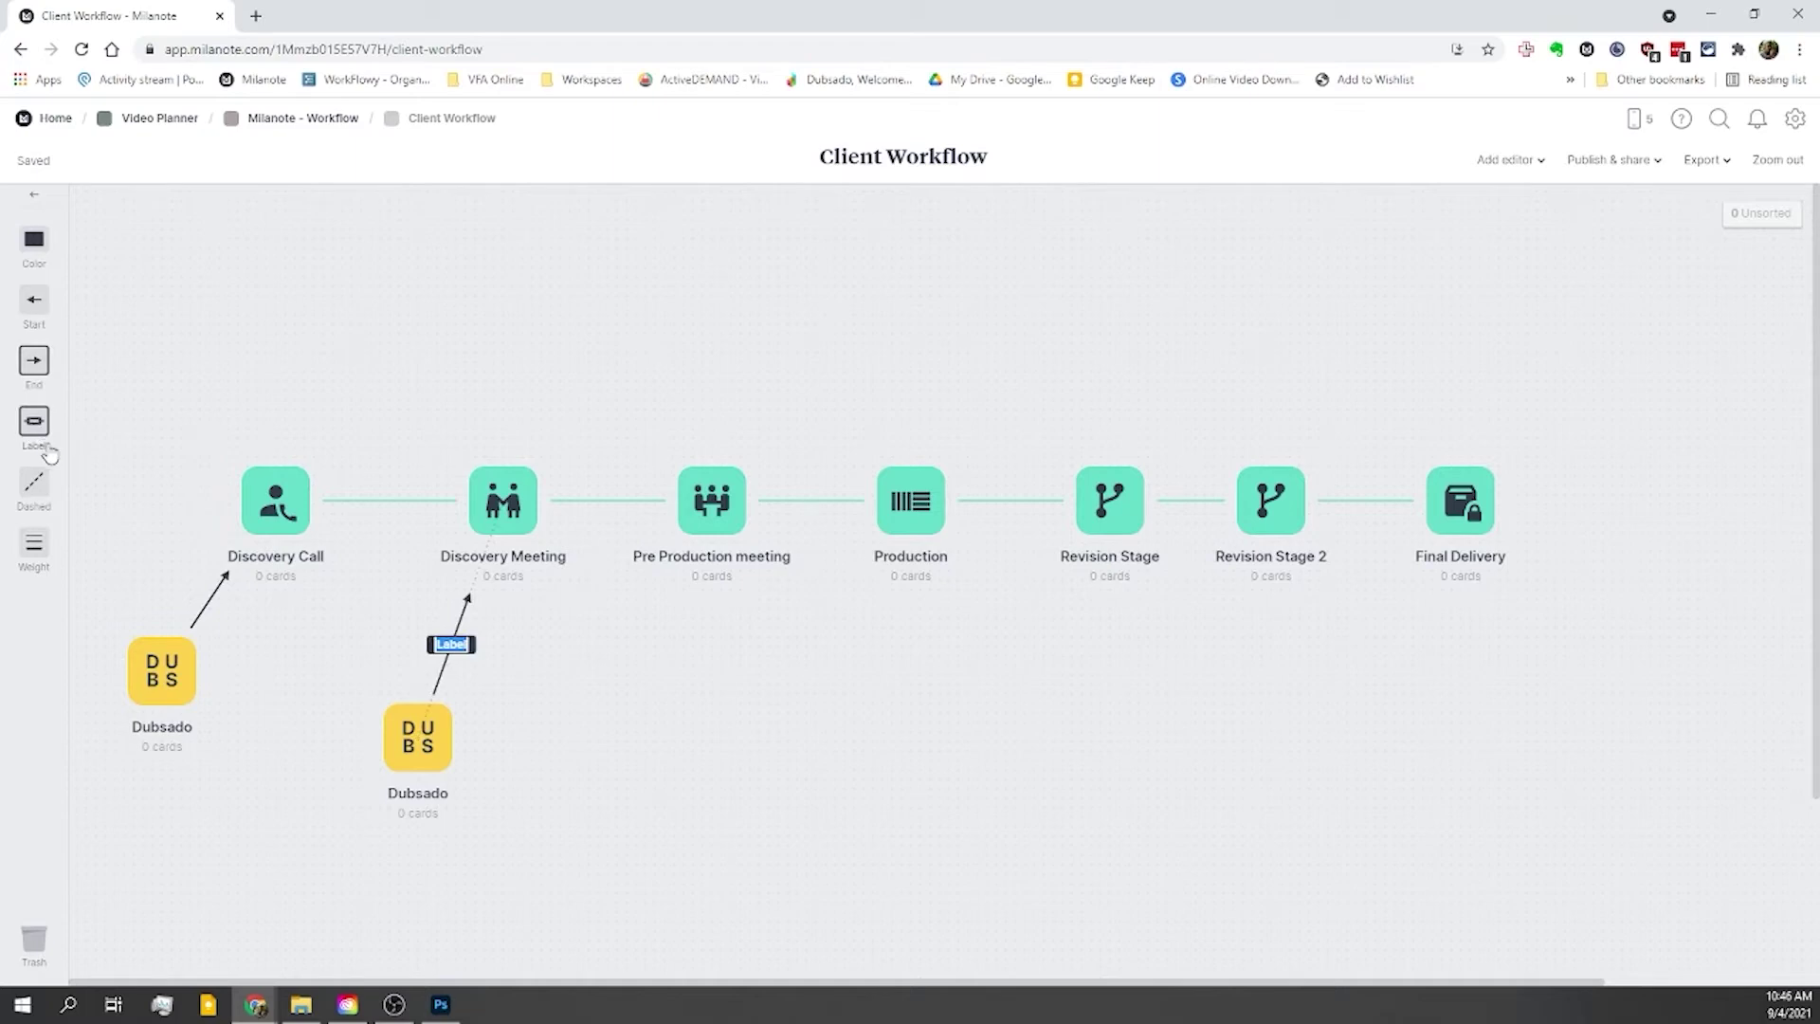
pyautogui.write('Schedule Metting')
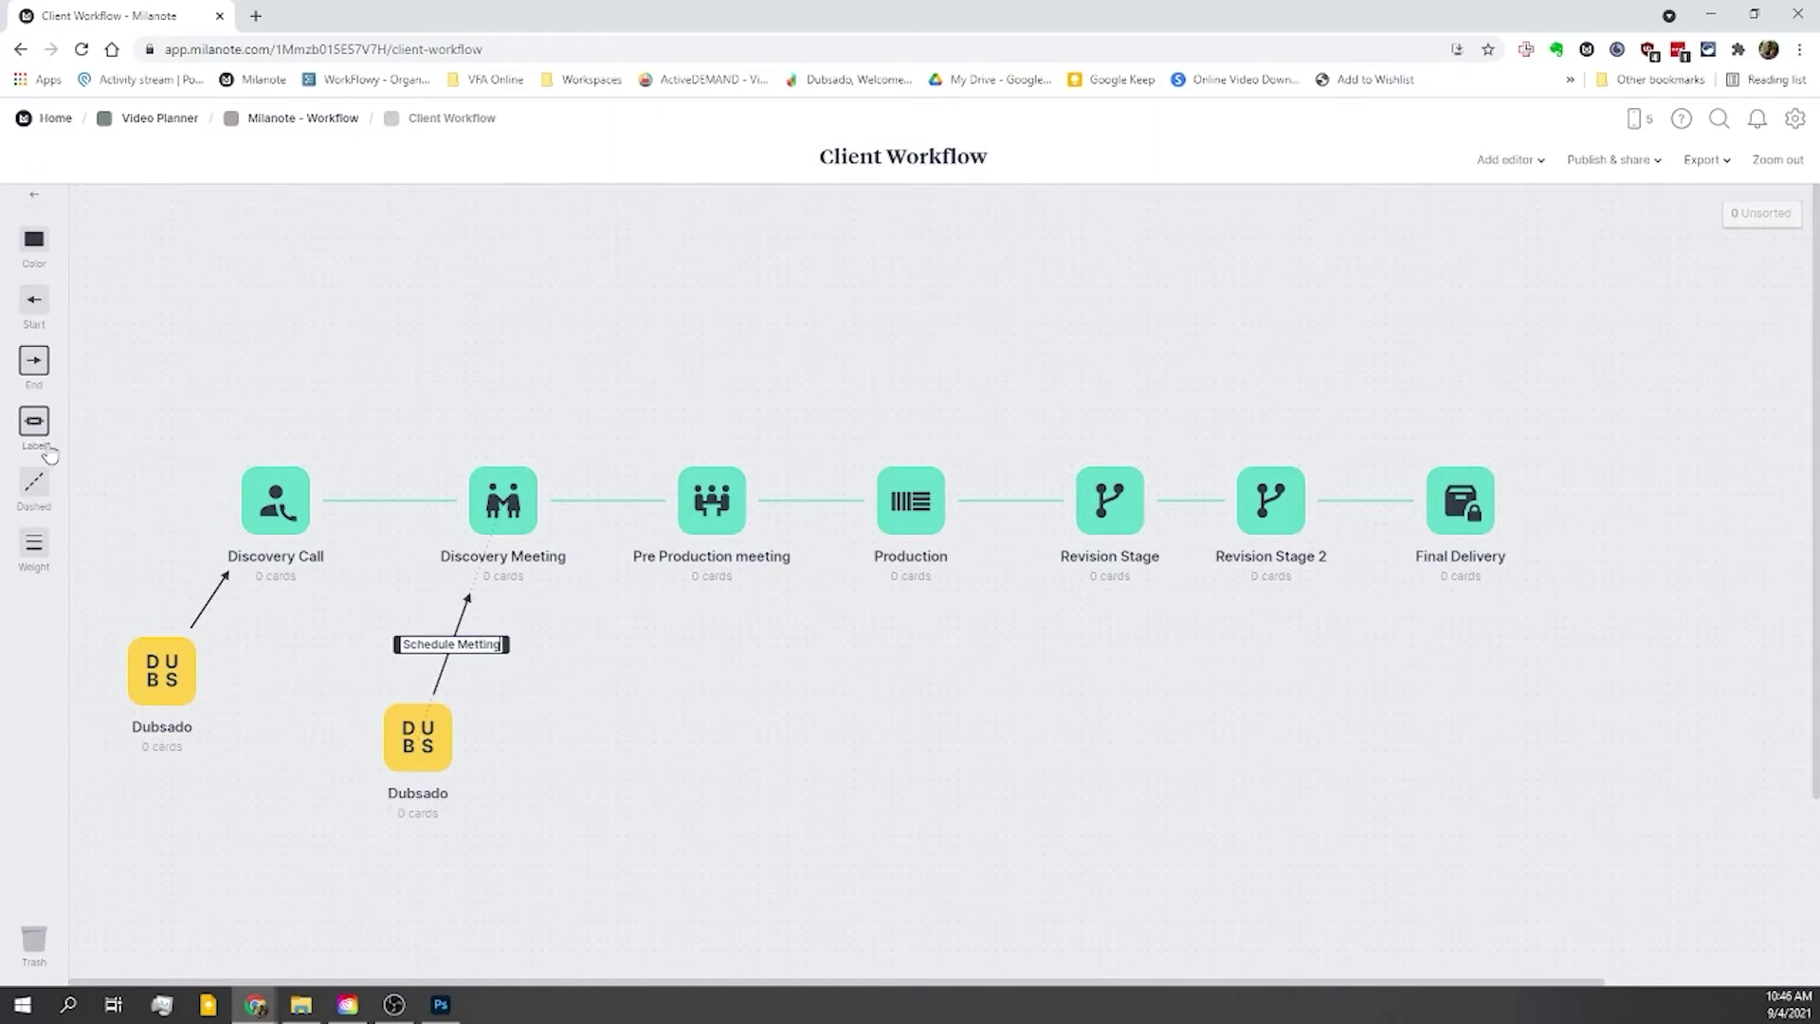
pyautogui.click(86, 468)
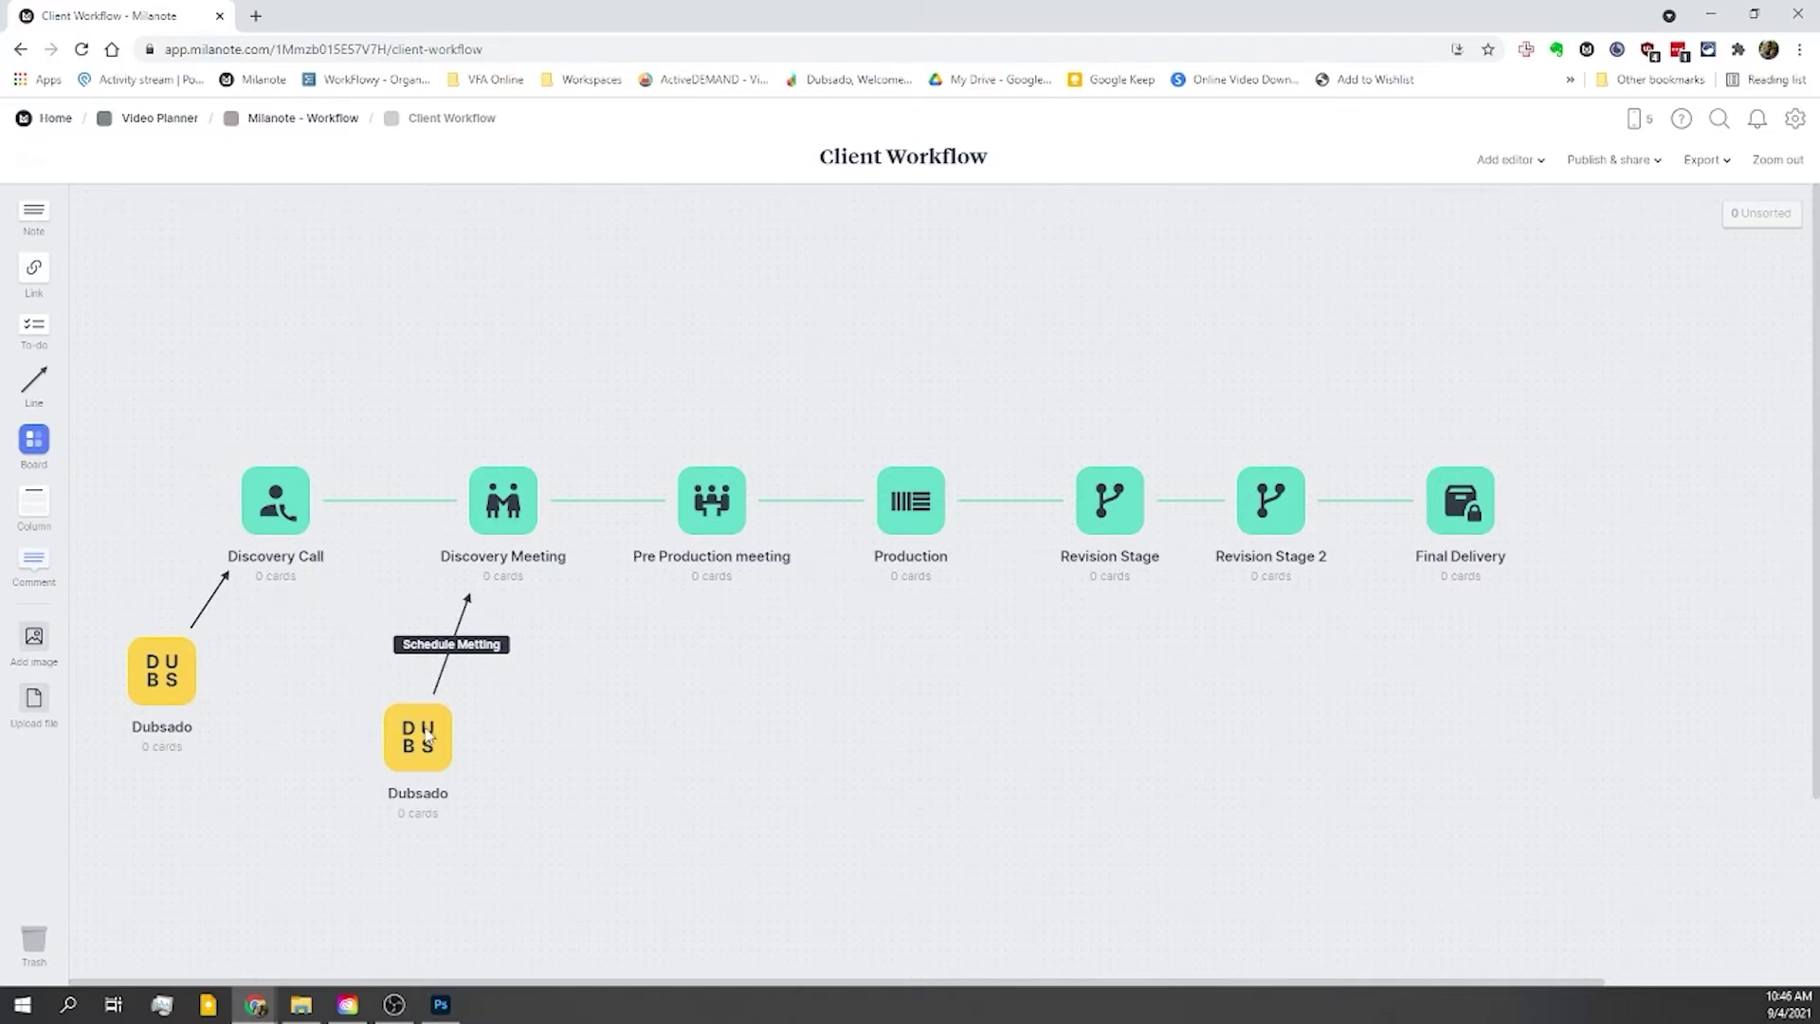
pyautogui.moveTo(427, 737); pyautogui.dragTo(427, 709)
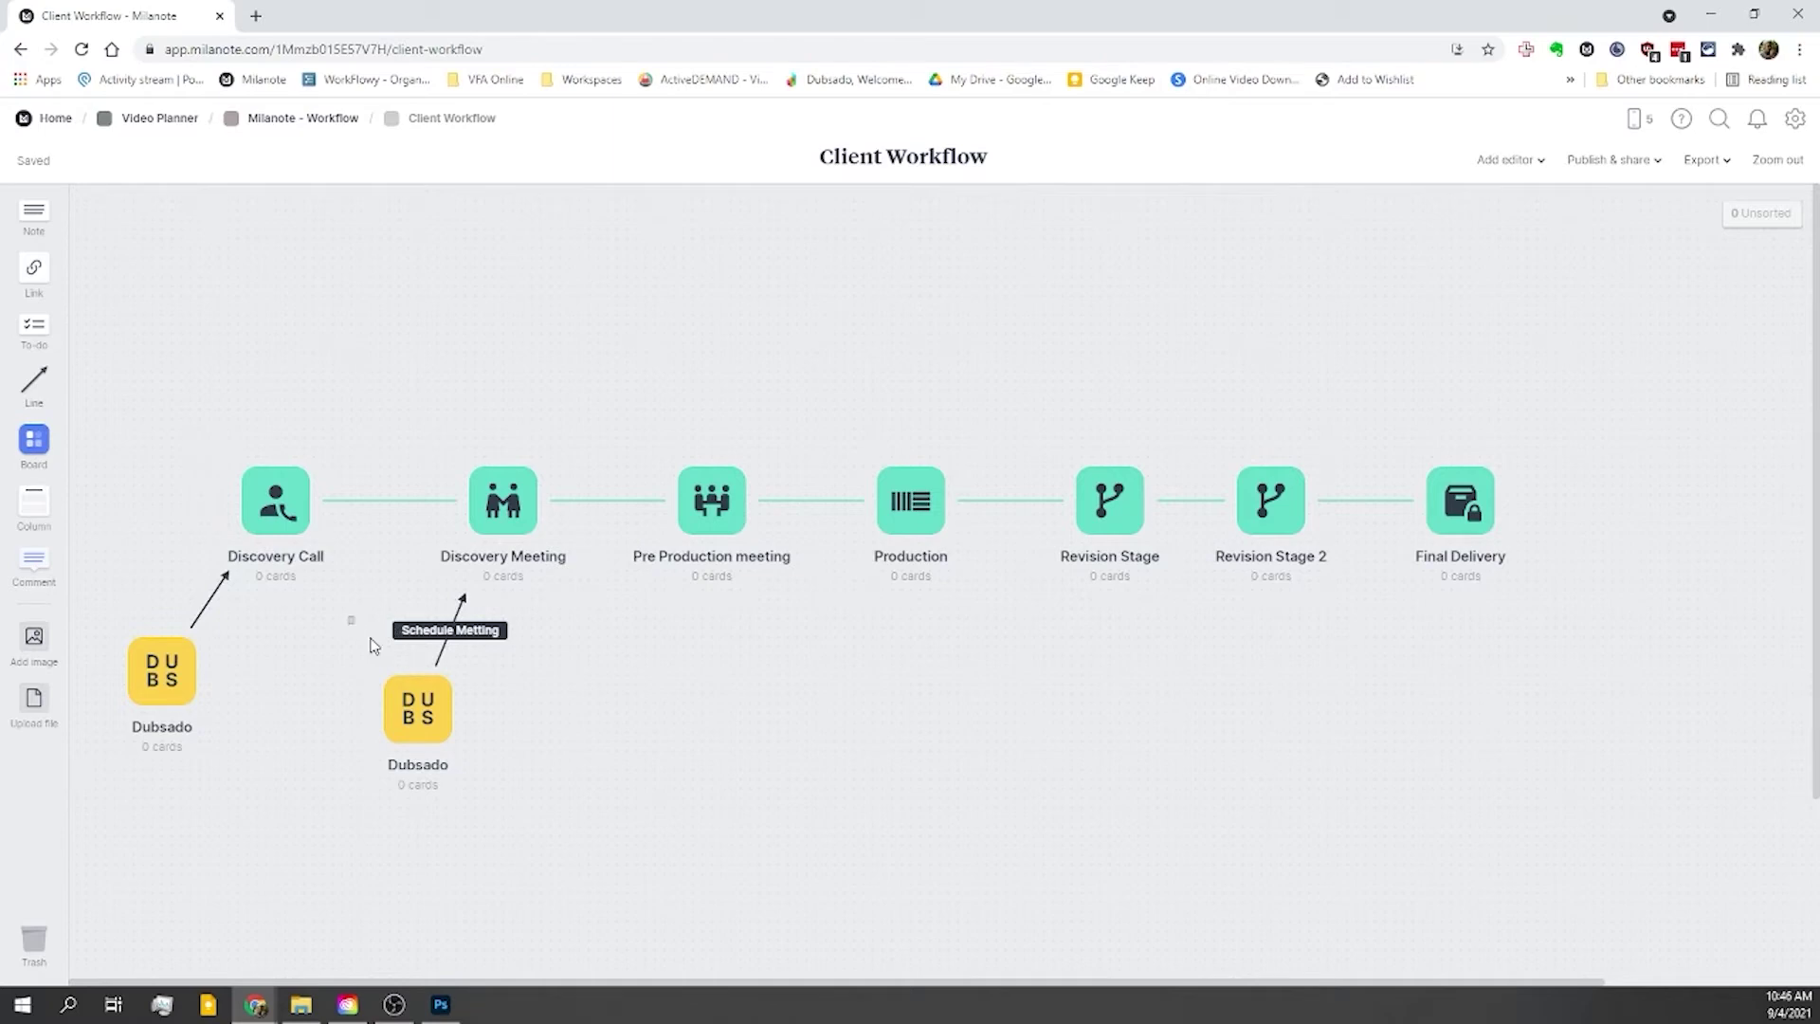
# Step: Duplicate the second Dubsado board, place the copy below Pre Production meeting and connect it to that board with an arrow
pyautogui.rightClick(434, 725)
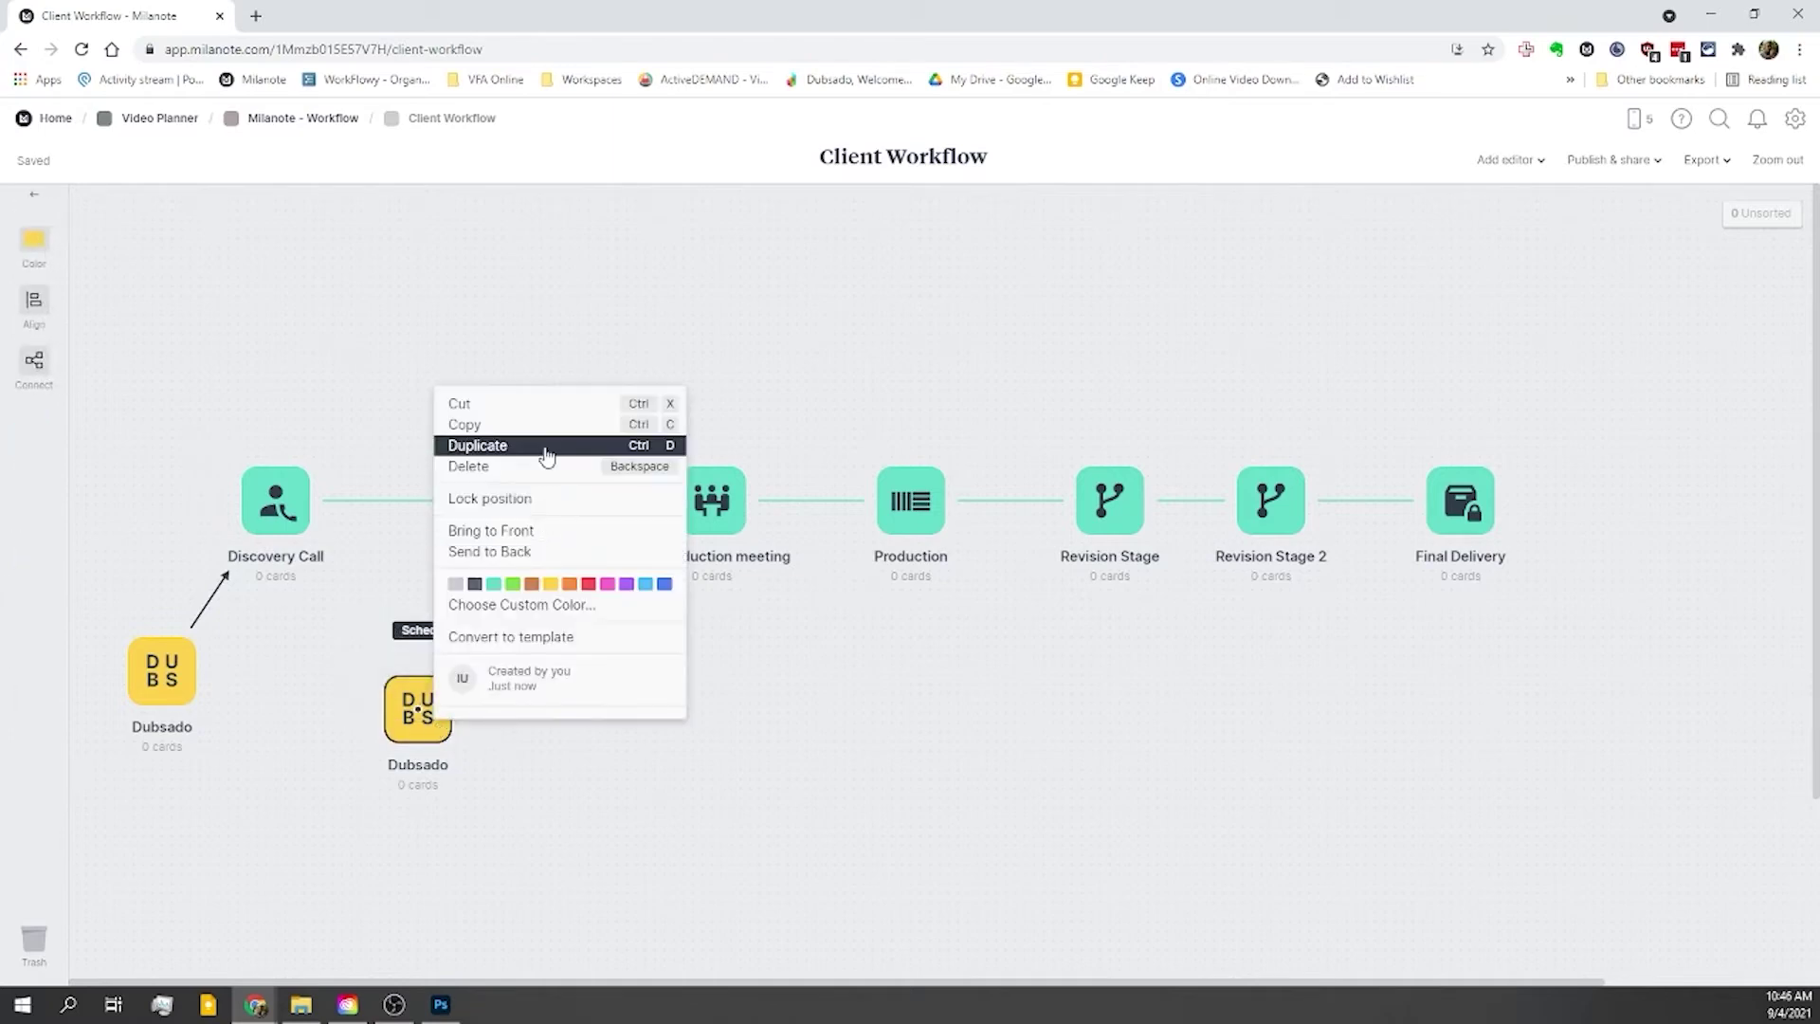
pyautogui.click(546, 445)
pyautogui.moveTo(443, 736); pyautogui.dragTo(672, 697)
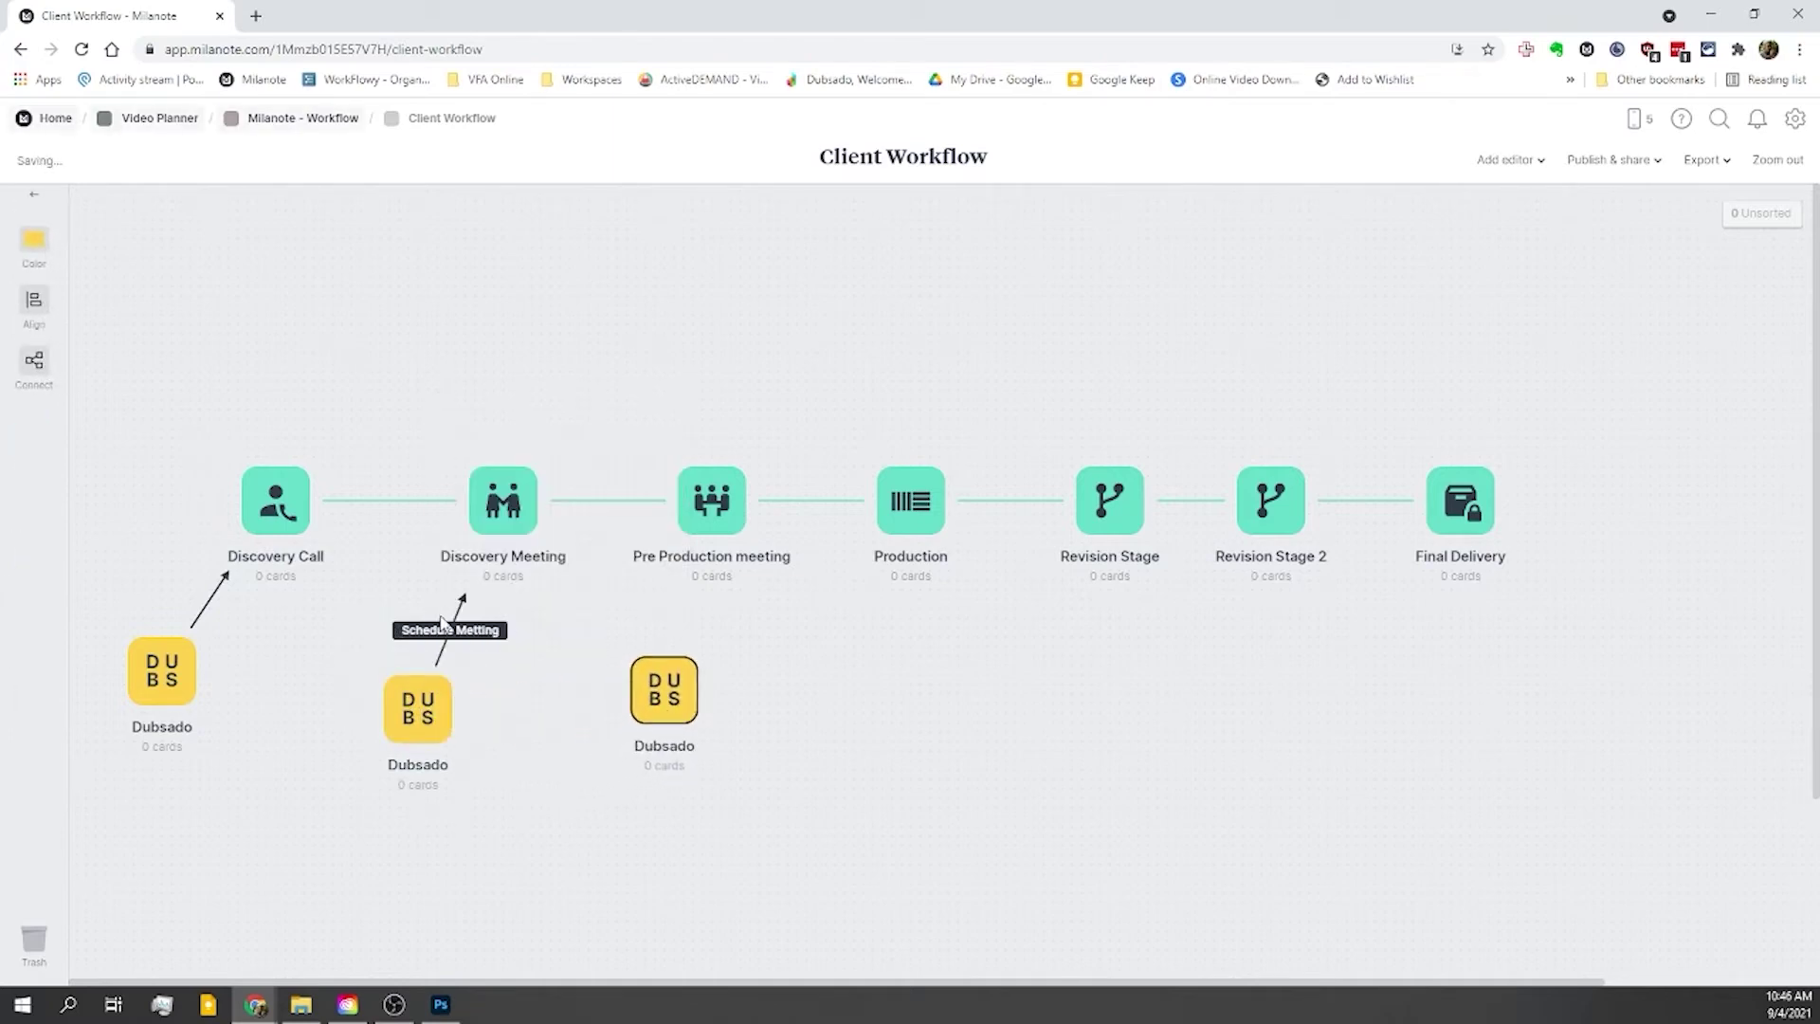
pyautogui.moveTo(406, 616); pyautogui.dragTo(476, 650)
pyautogui.click(476, 654)
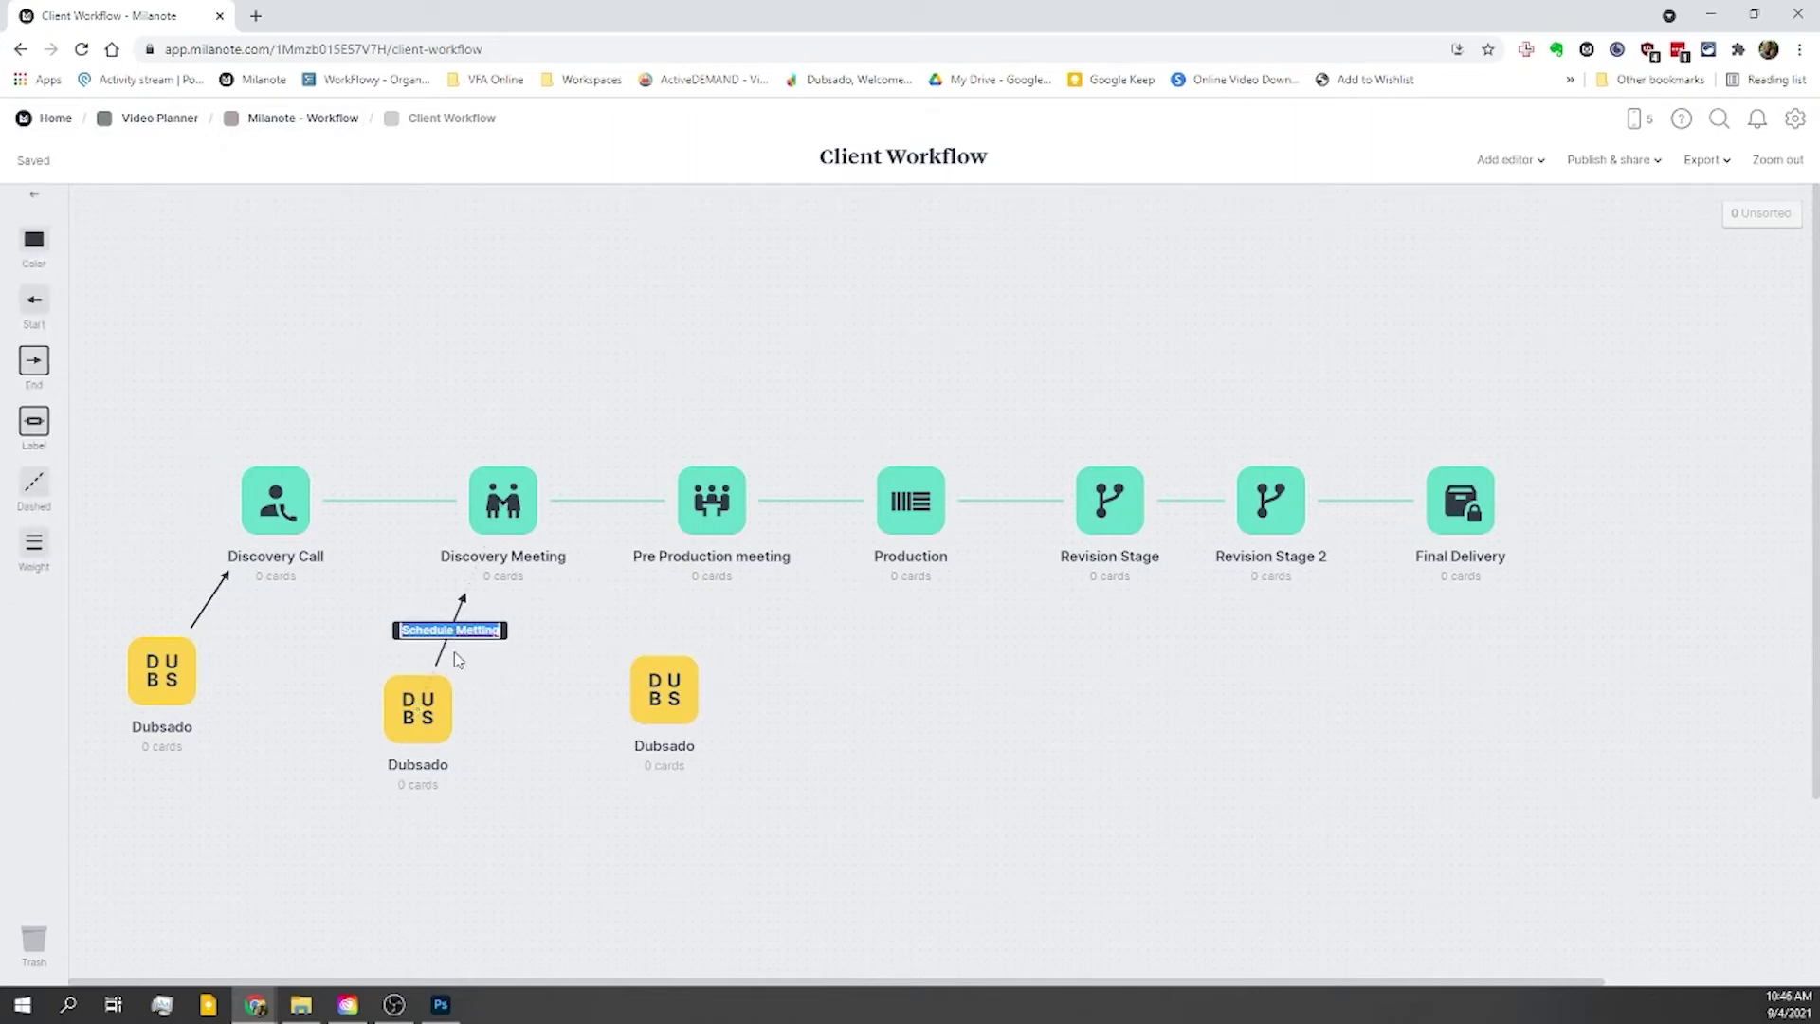
pyautogui.click(684, 683)
pyautogui.moveTo(695, 663); pyautogui.dragTo(709, 531)
# Step: Correct the existing arrow label to "Schedule Meeting" and add the same label to the arrow pointing at Pre Production meeting
pyautogui.doubleClick(478, 630)
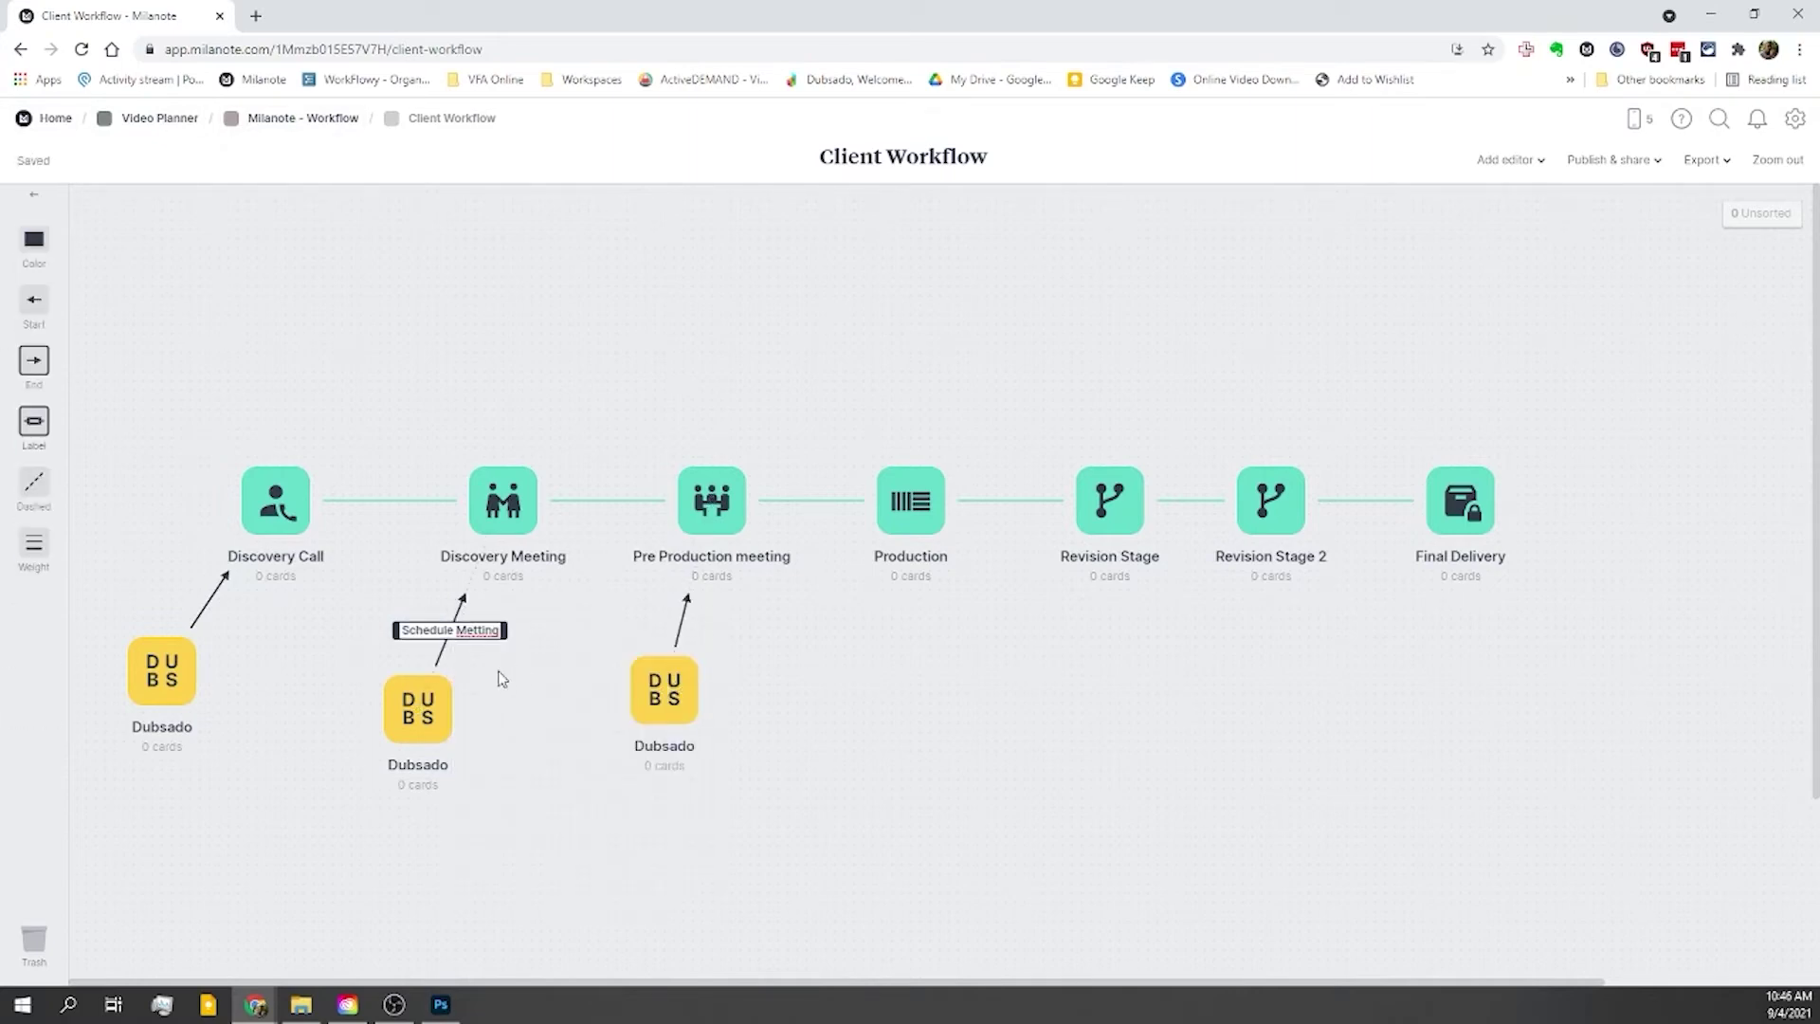
pyautogui.write('Meeting')
pyautogui.moveTo(664, 690); pyautogui.dragTo(655, 709)
pyautogui.click(679, 633)
pyautogui.click(33, 421)
pyautogui.write('Schged')
pyautogui.click(145, 512)
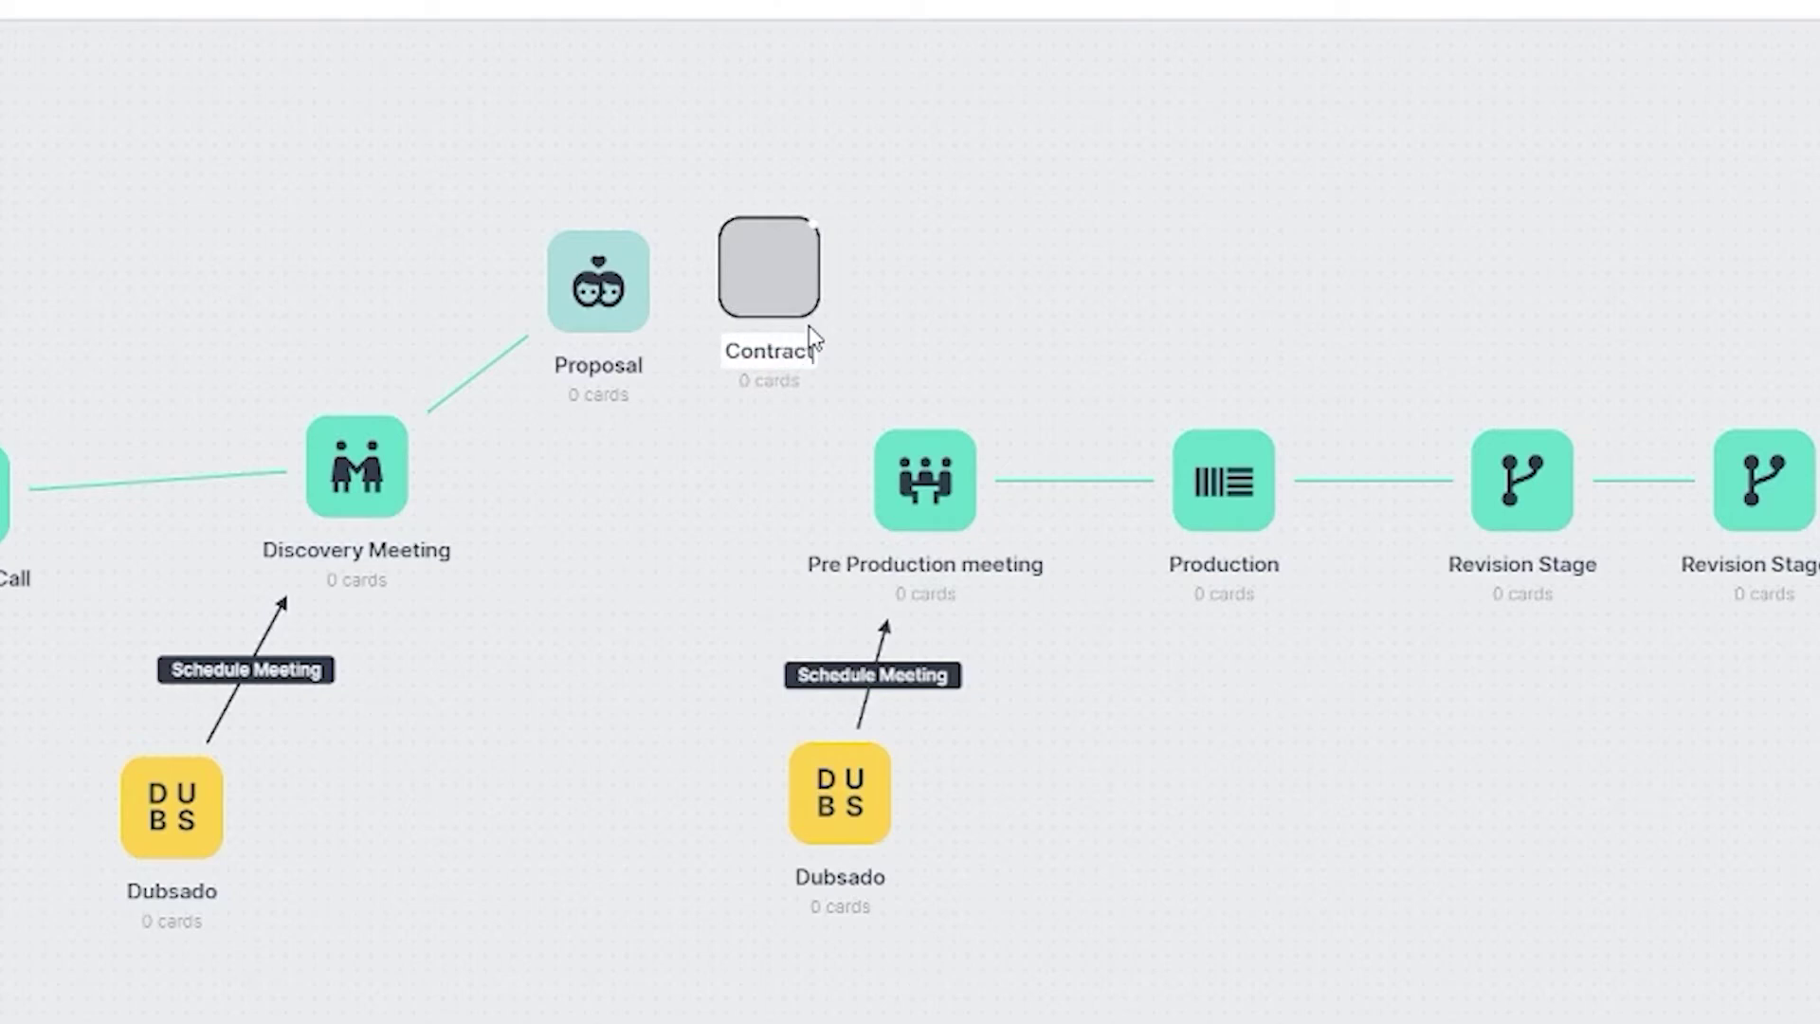
# Step: Finish naming the Contract board and add a new board named "Deposit" beside it
pyautogui.press('Return')
pyautogui.moveTo(0, 294); pyautogui.dragTo(959, 280)
pyautogui.click(954, 336)
pyautogui.hotkey('ctrl', 'a')
pyautogui.write('Despo')
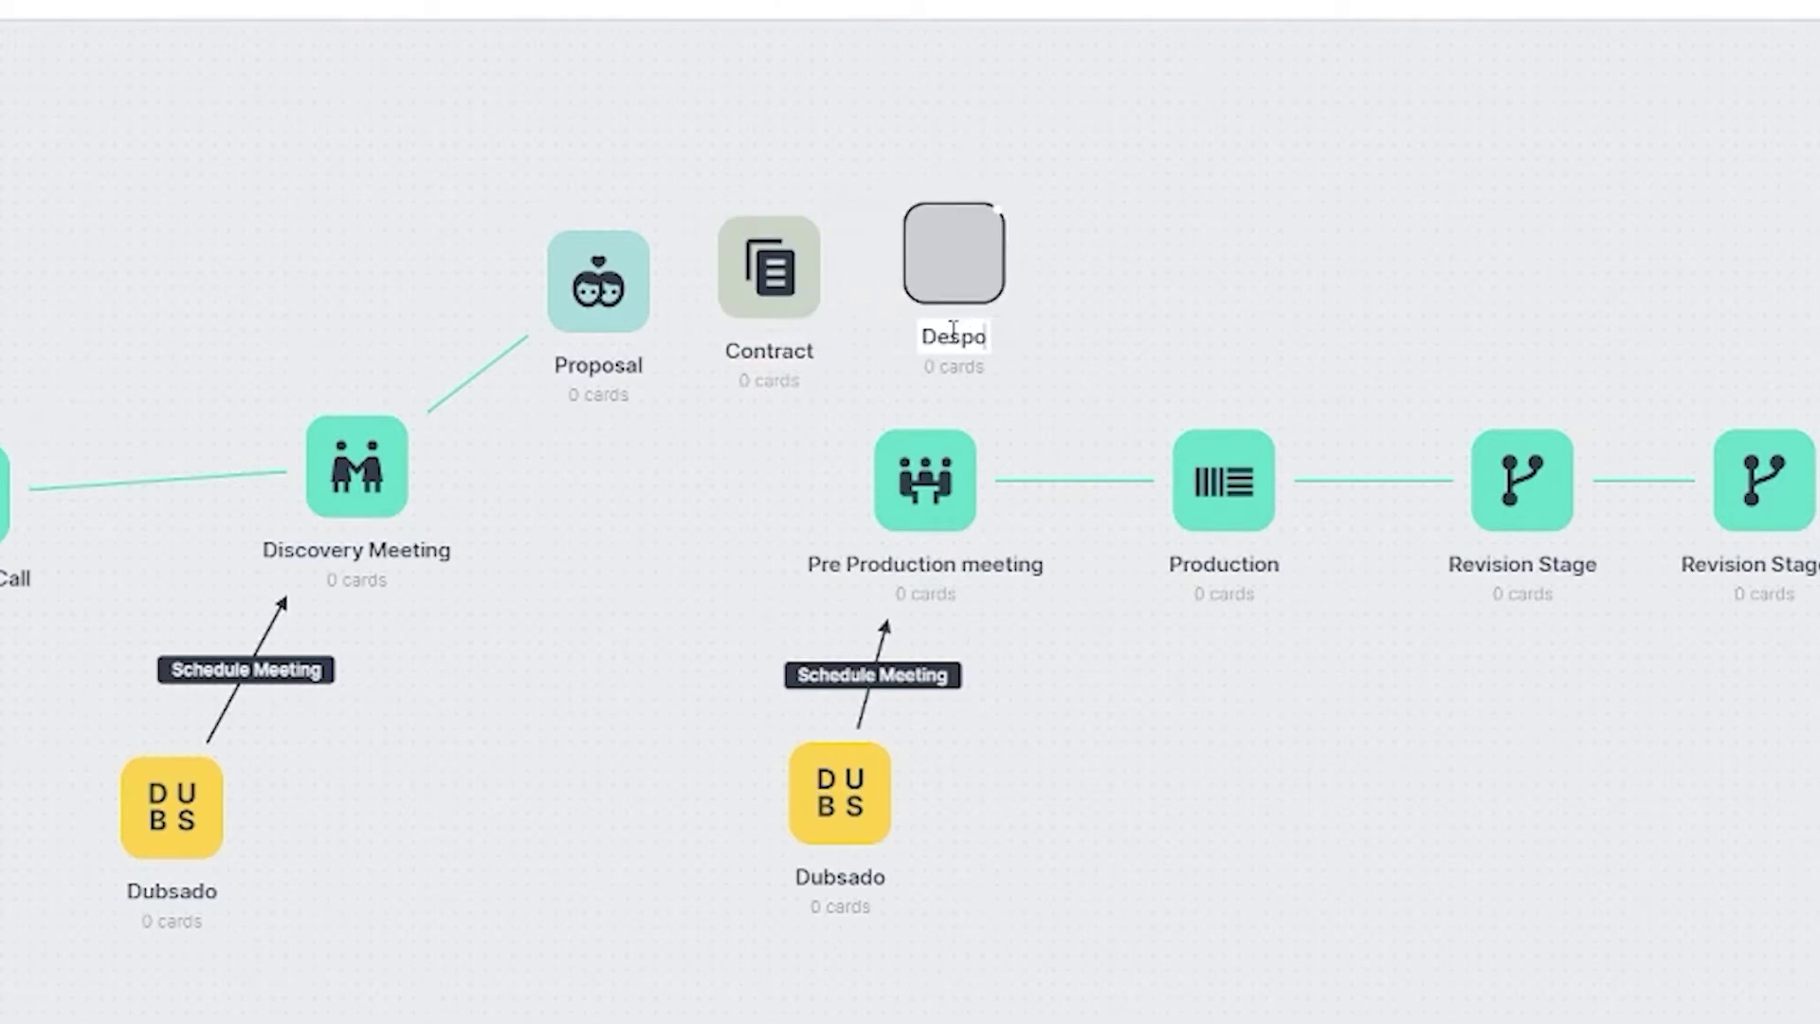
pyautogui.write('sit')
pyautogui.press('Return')
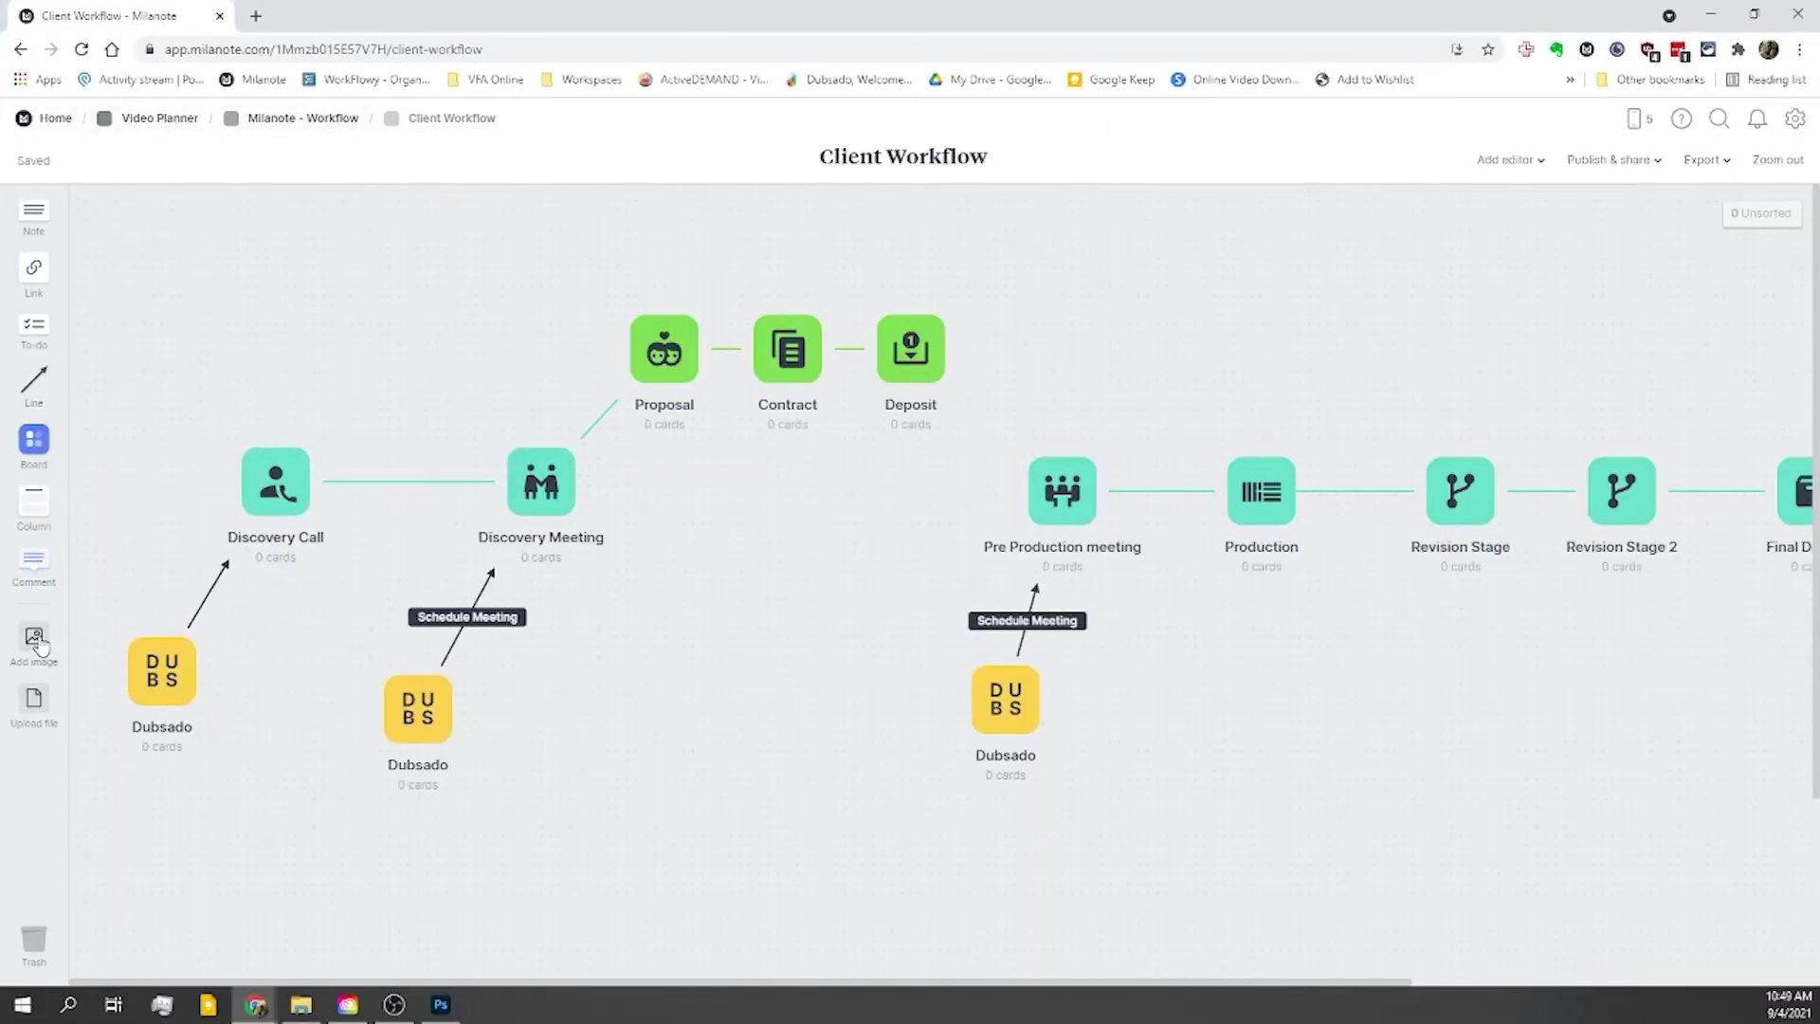
# Step: Add a new board named "Dubsado" directly above the Contract board
pyautogui.moveTo(34, 438); pyautogui.dragTo(790, 252)
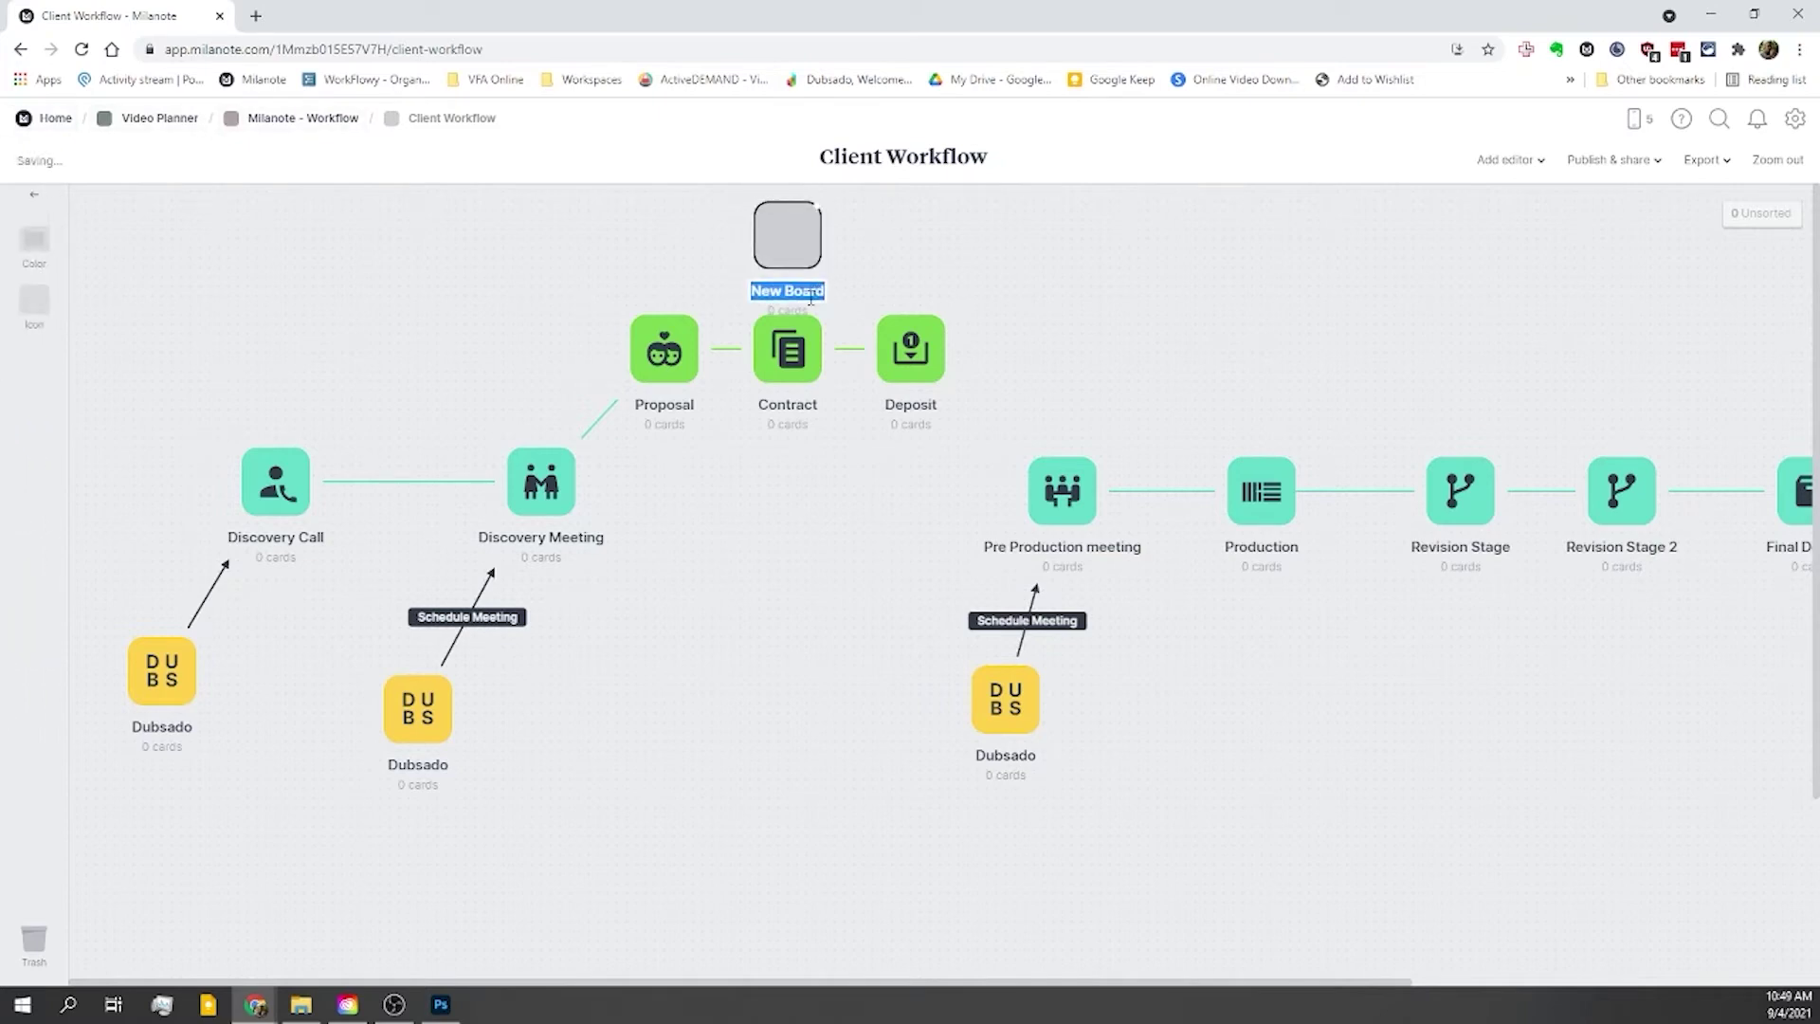
pyautogui.write('Dub')
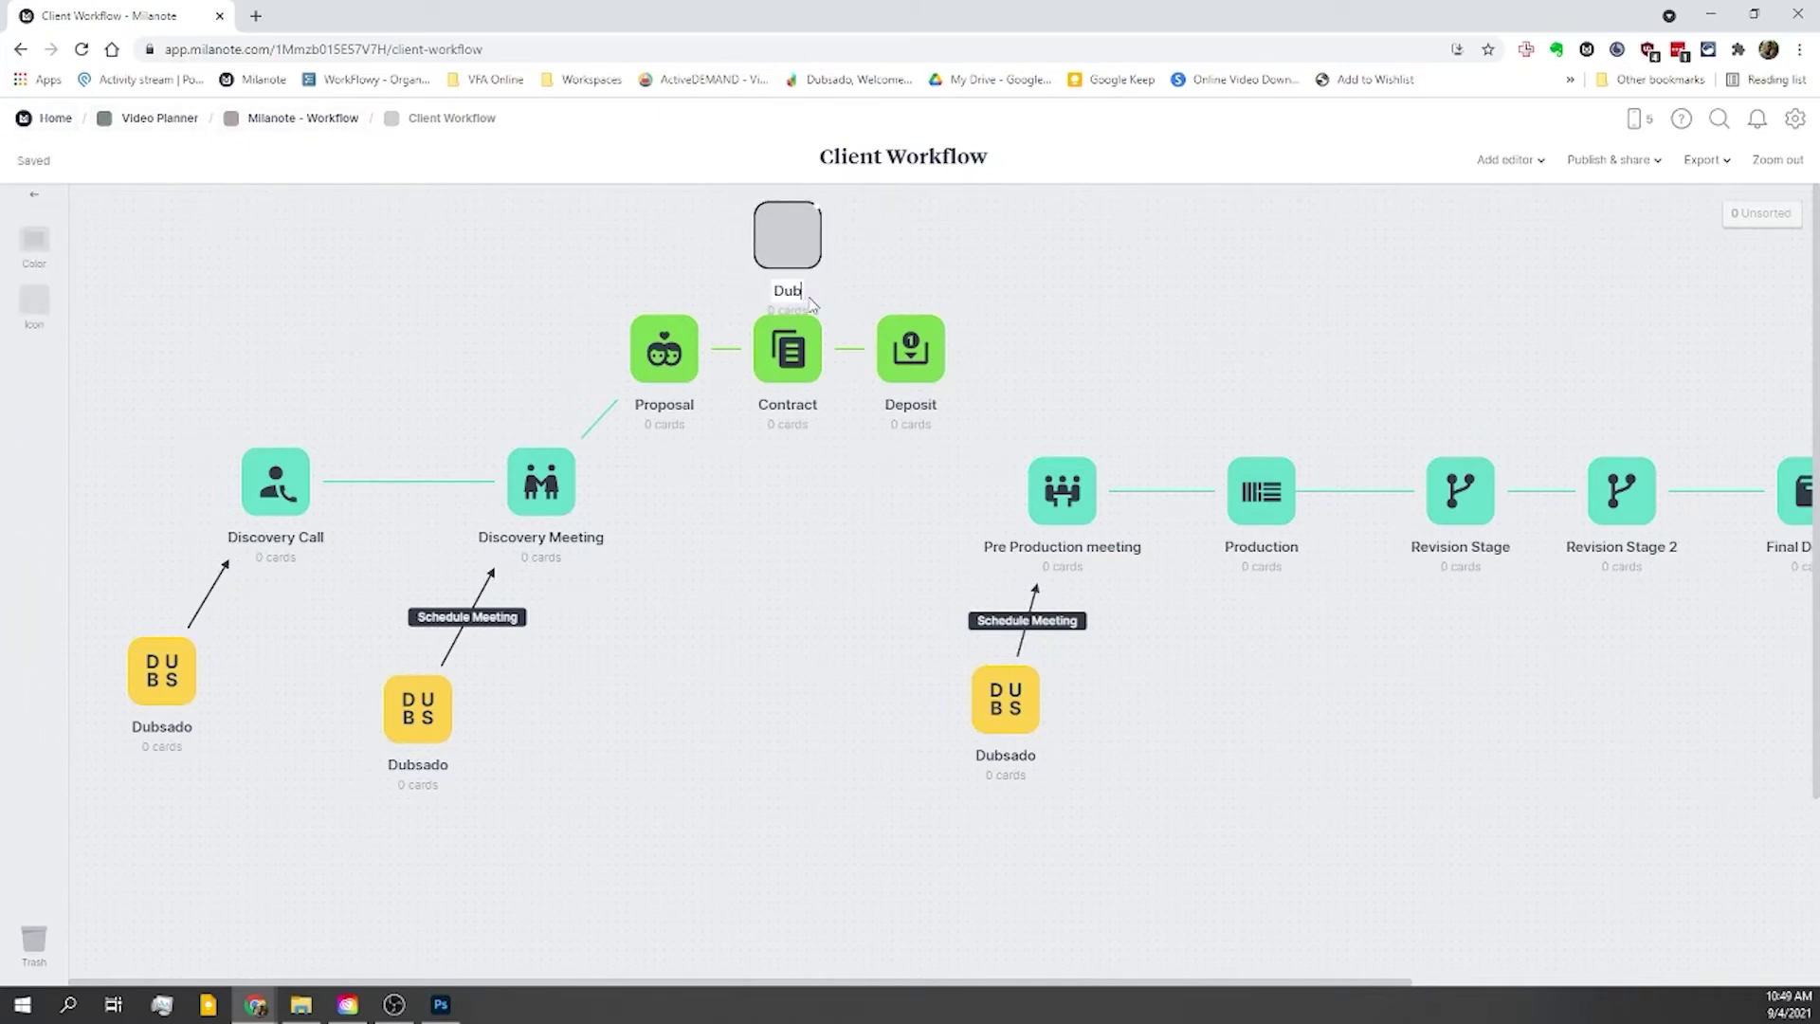
pyautogui.write('bado')
pyautogui.click(896, 271)
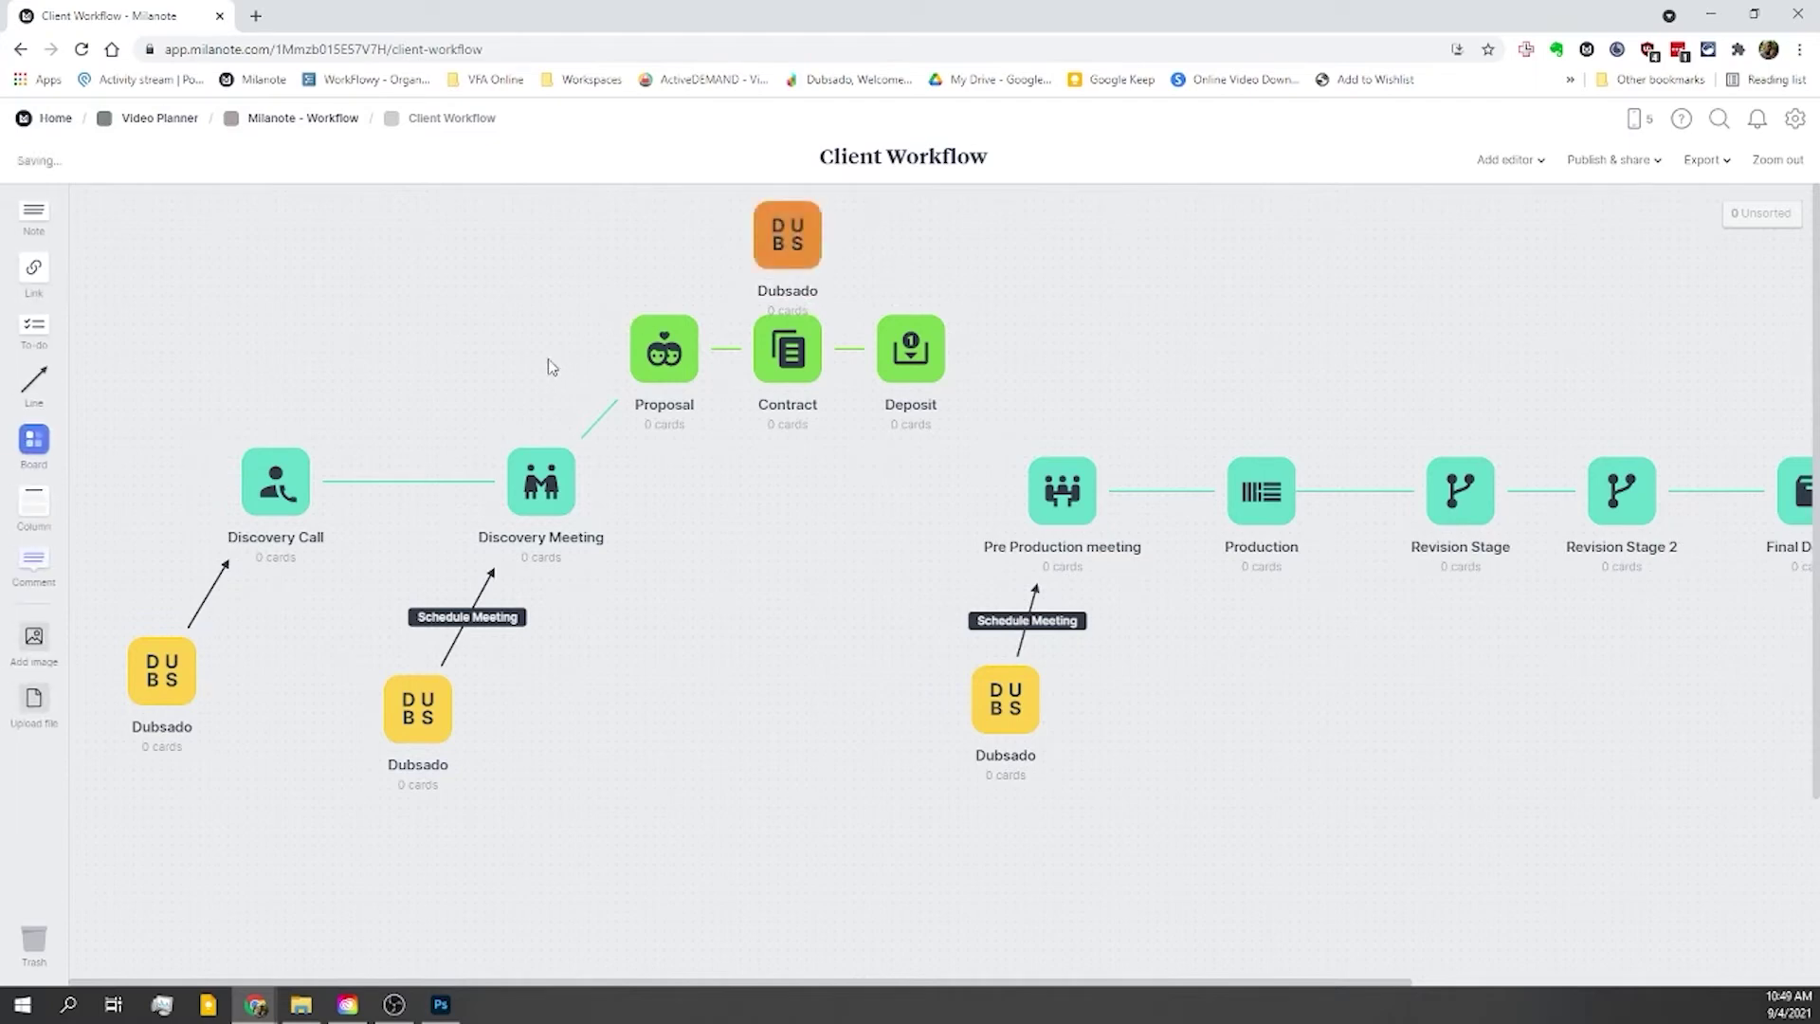
# Step: Move the Proposal, Contract and Deposit boards down together to leave space below the new Dubsado board
pyautogui.moveTo(548, 360); pyautogui.dragTo(954, 387)
pyautogui.moveTo(796, 339); pyautogui.dragTo(796, 378)
pyautogui.click(797, 254)
pyautogui.click(804, 362)
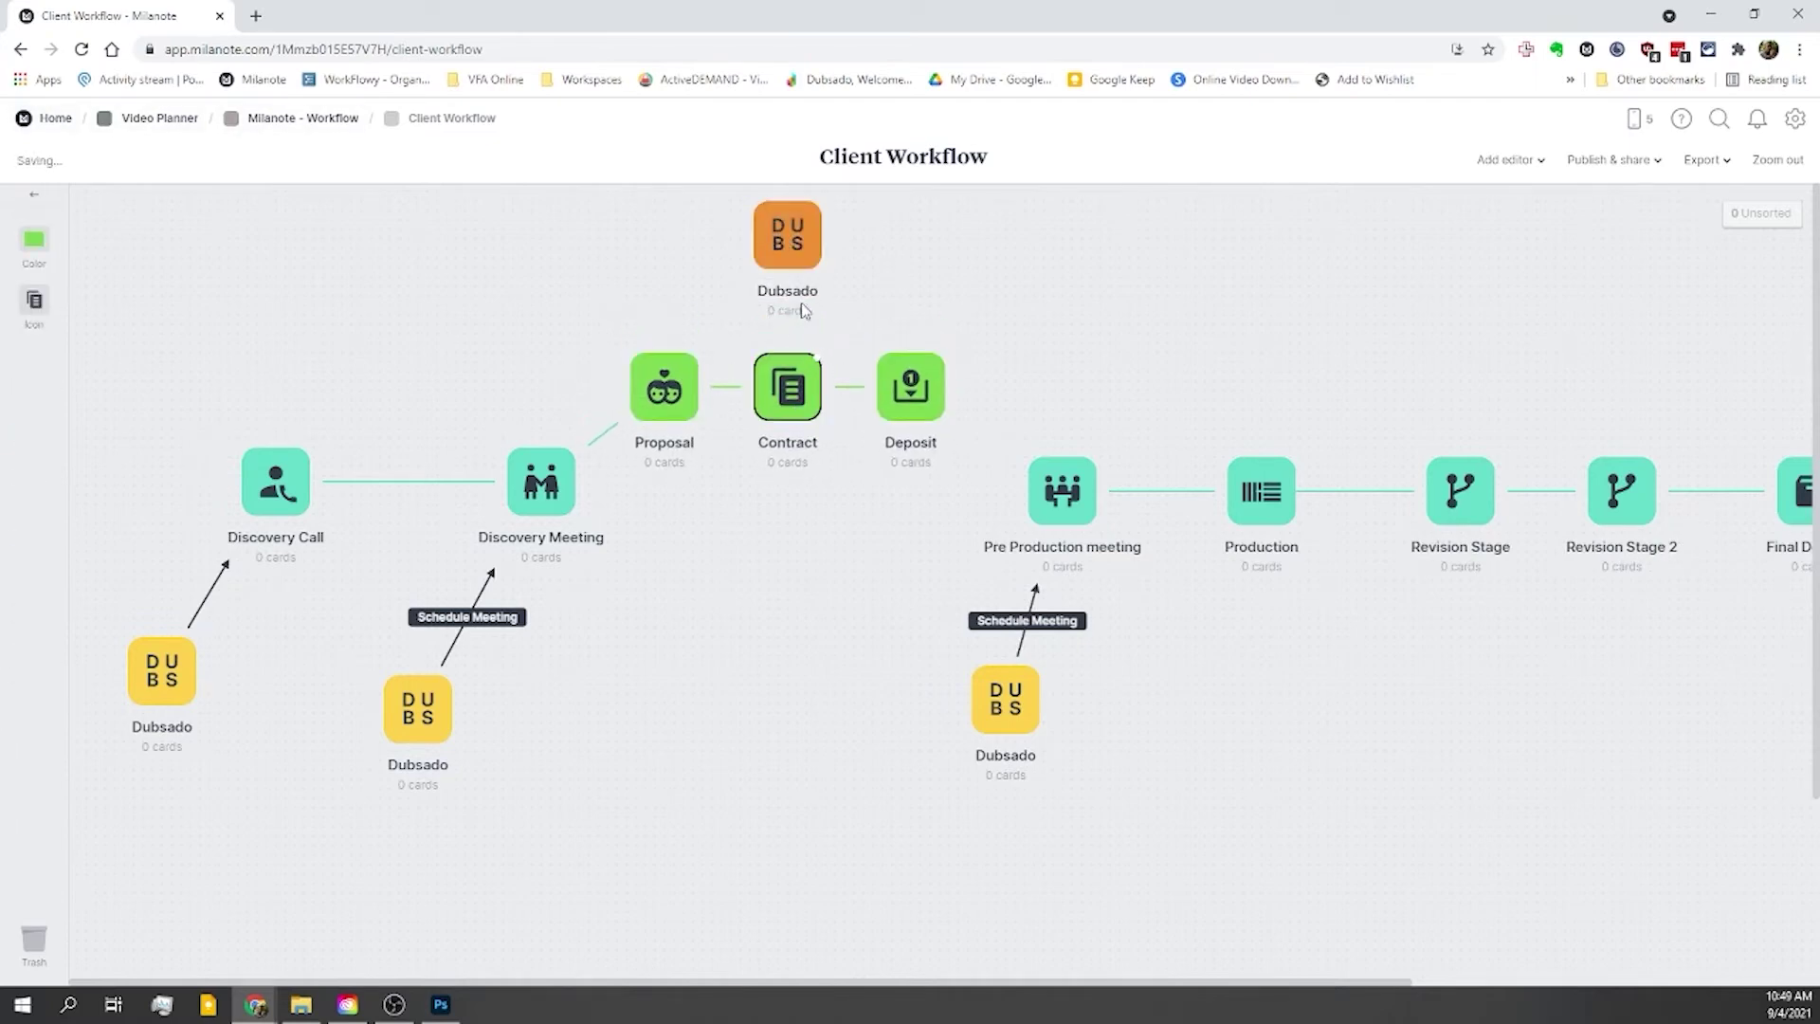
# Step: Connect the orange Dubsado board to the Contract board with an arrow
pyautogui.click(806, 227)
pyautogui.moveTo(817, 207); pyautogui.dragTo(802, 394)
pyautogui.click(163, 368)
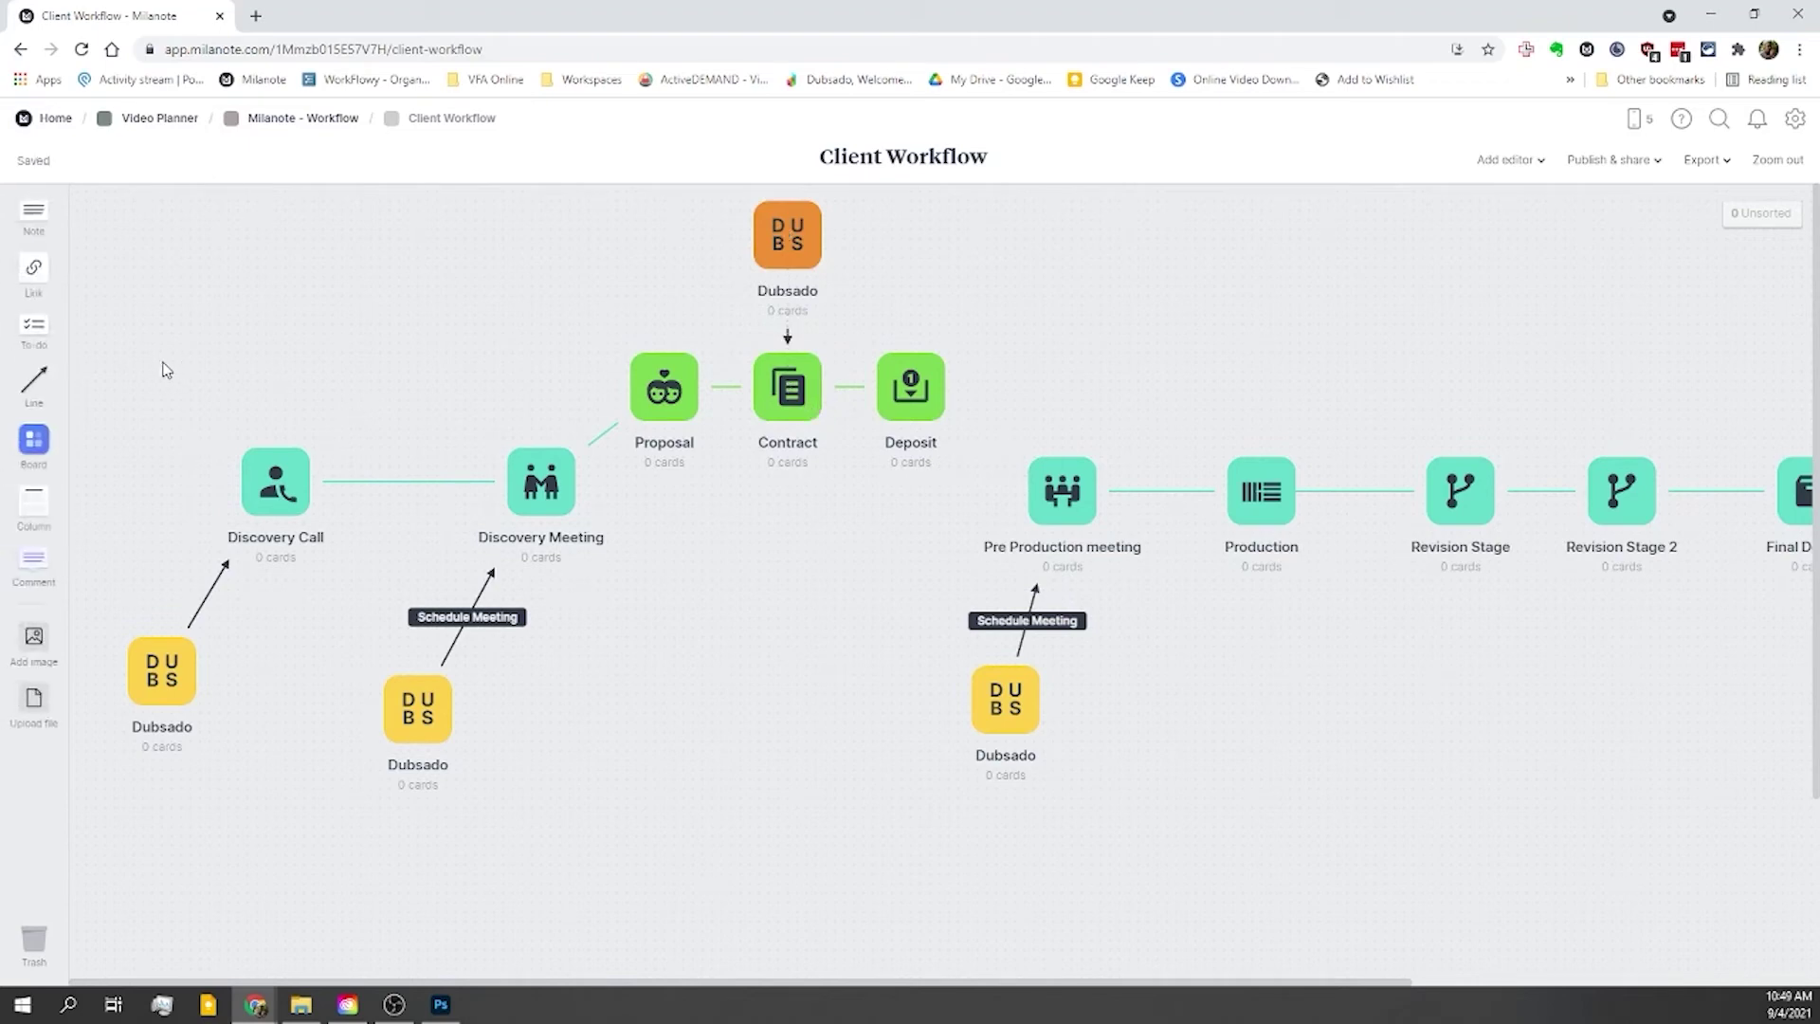
# Step: Add a new board named "Spark" above the Proposal board and connect it to Proposal with an arrow
pyautogui.moveTo(36, 439); pyautogui.dragTo(489, 252)
pyautogui.click(602, 269)
pyautogui.write('Spark')
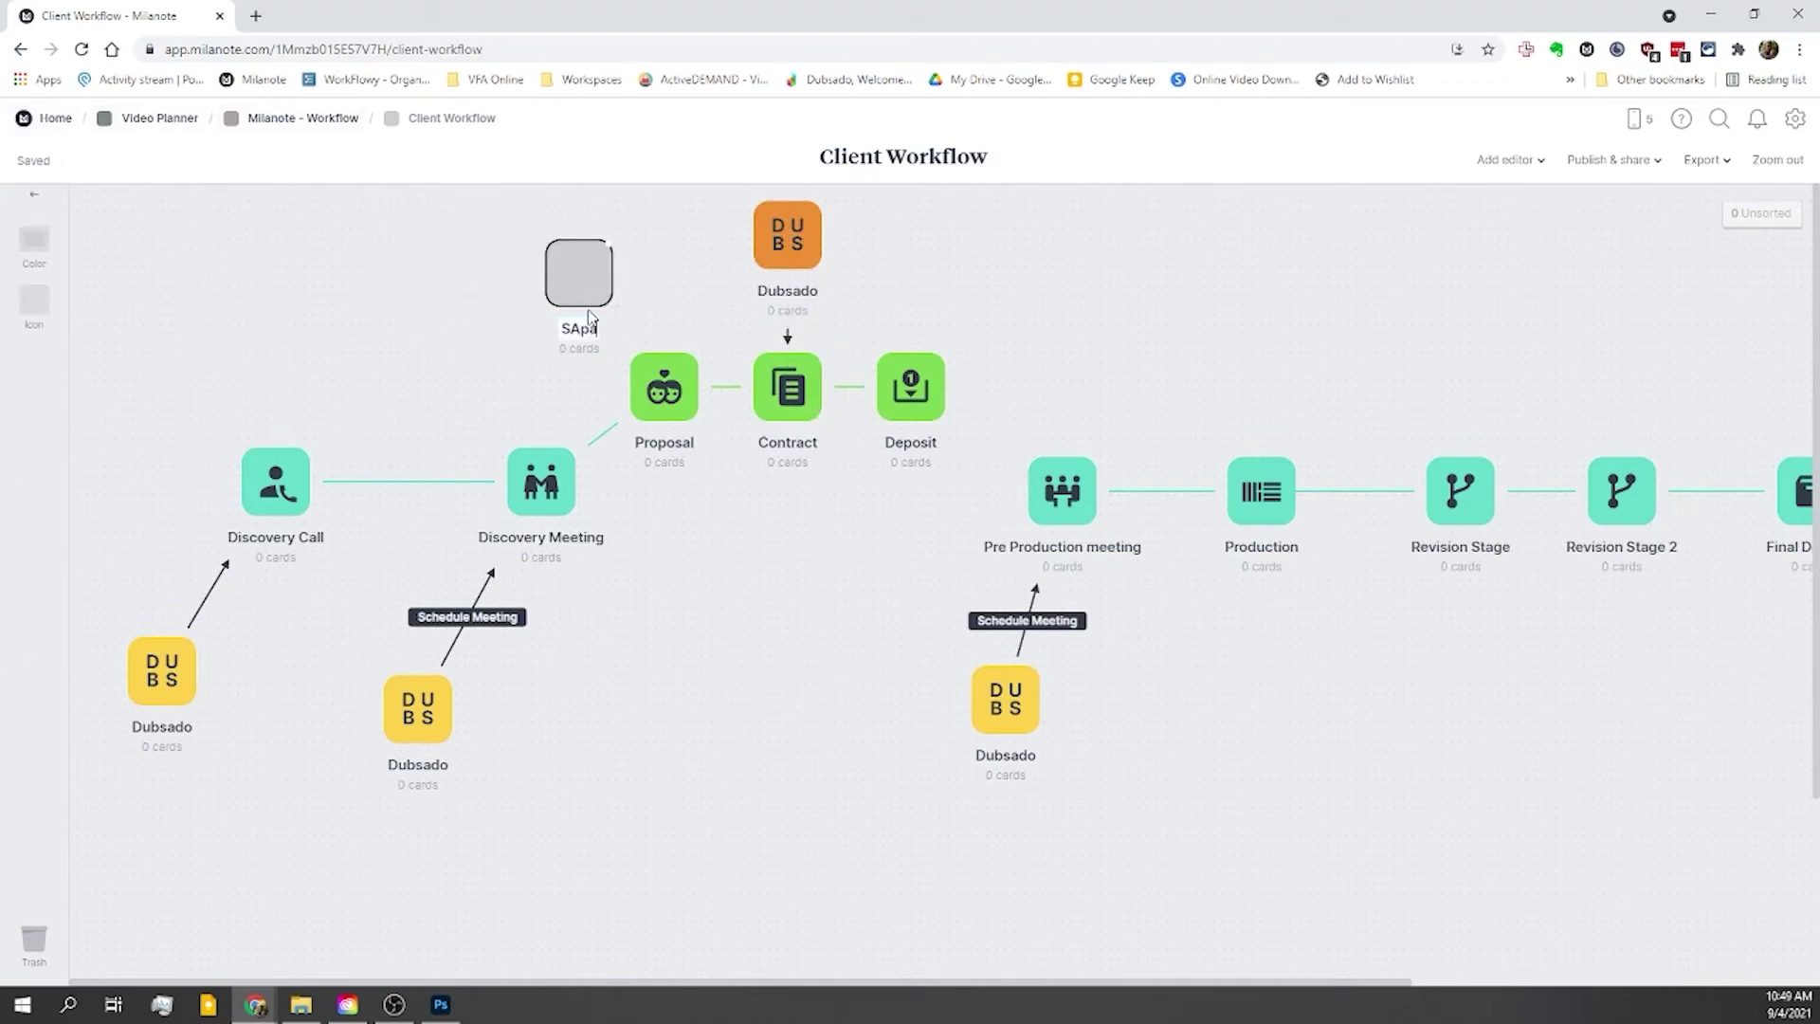
pyautogui.press('Return')
pyautogui.moveTo(600, 237); pyautogui.dragTo(663, 384)
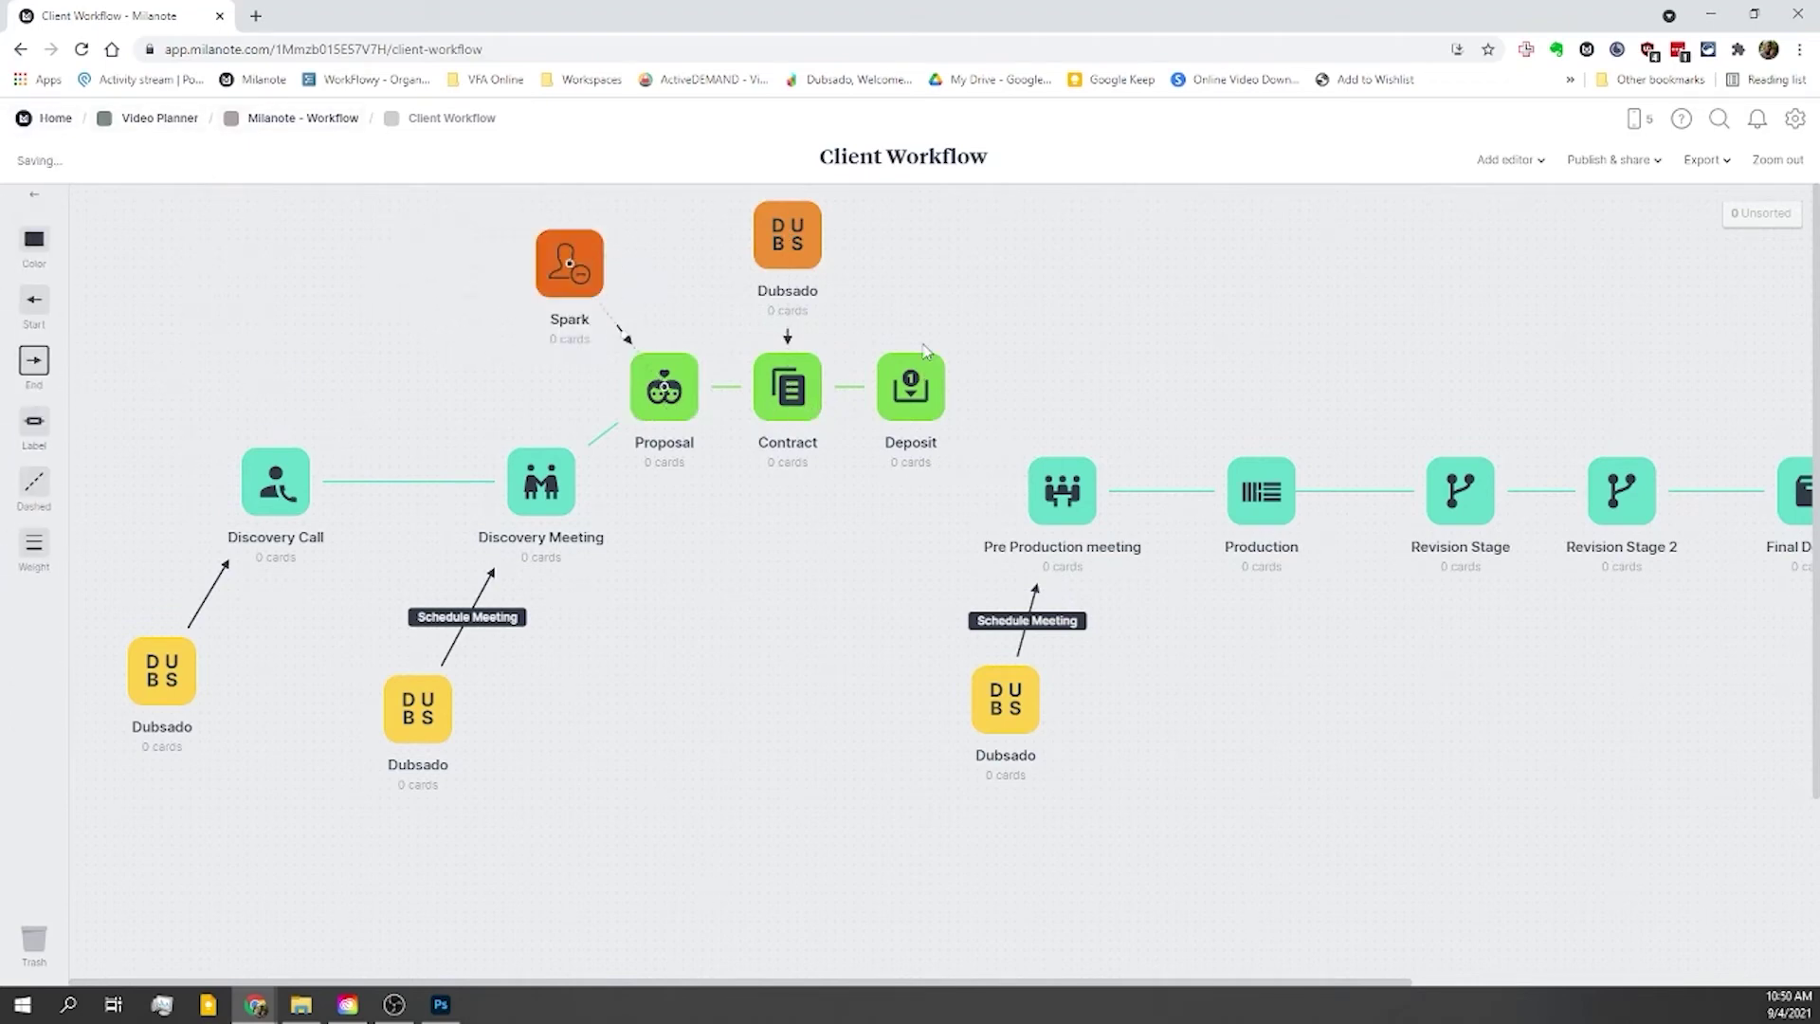
# Step: Add two new boards named "Square" and "Pay Pal" side by side above and to the right of the Deposit board
pyautogui.press('b')
pyautogui.click(1017, 262)
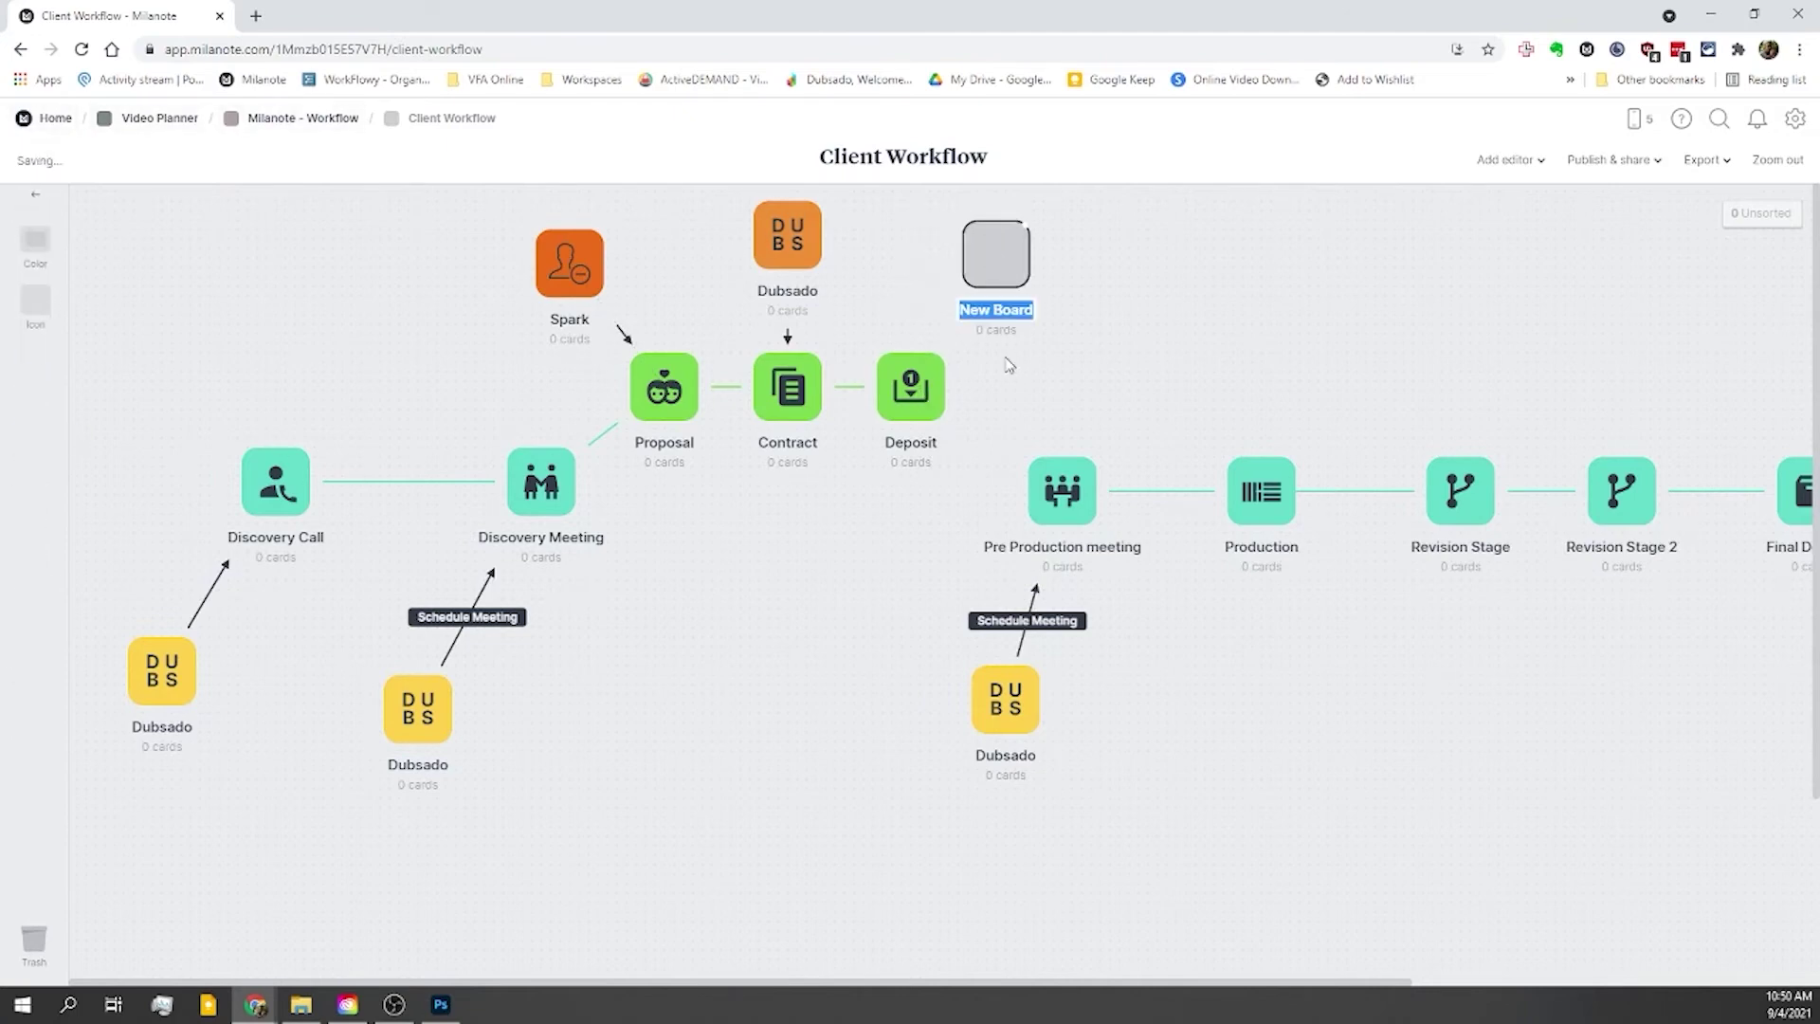
pyautogui.write('Square')
pyautogui.click(811, 508)
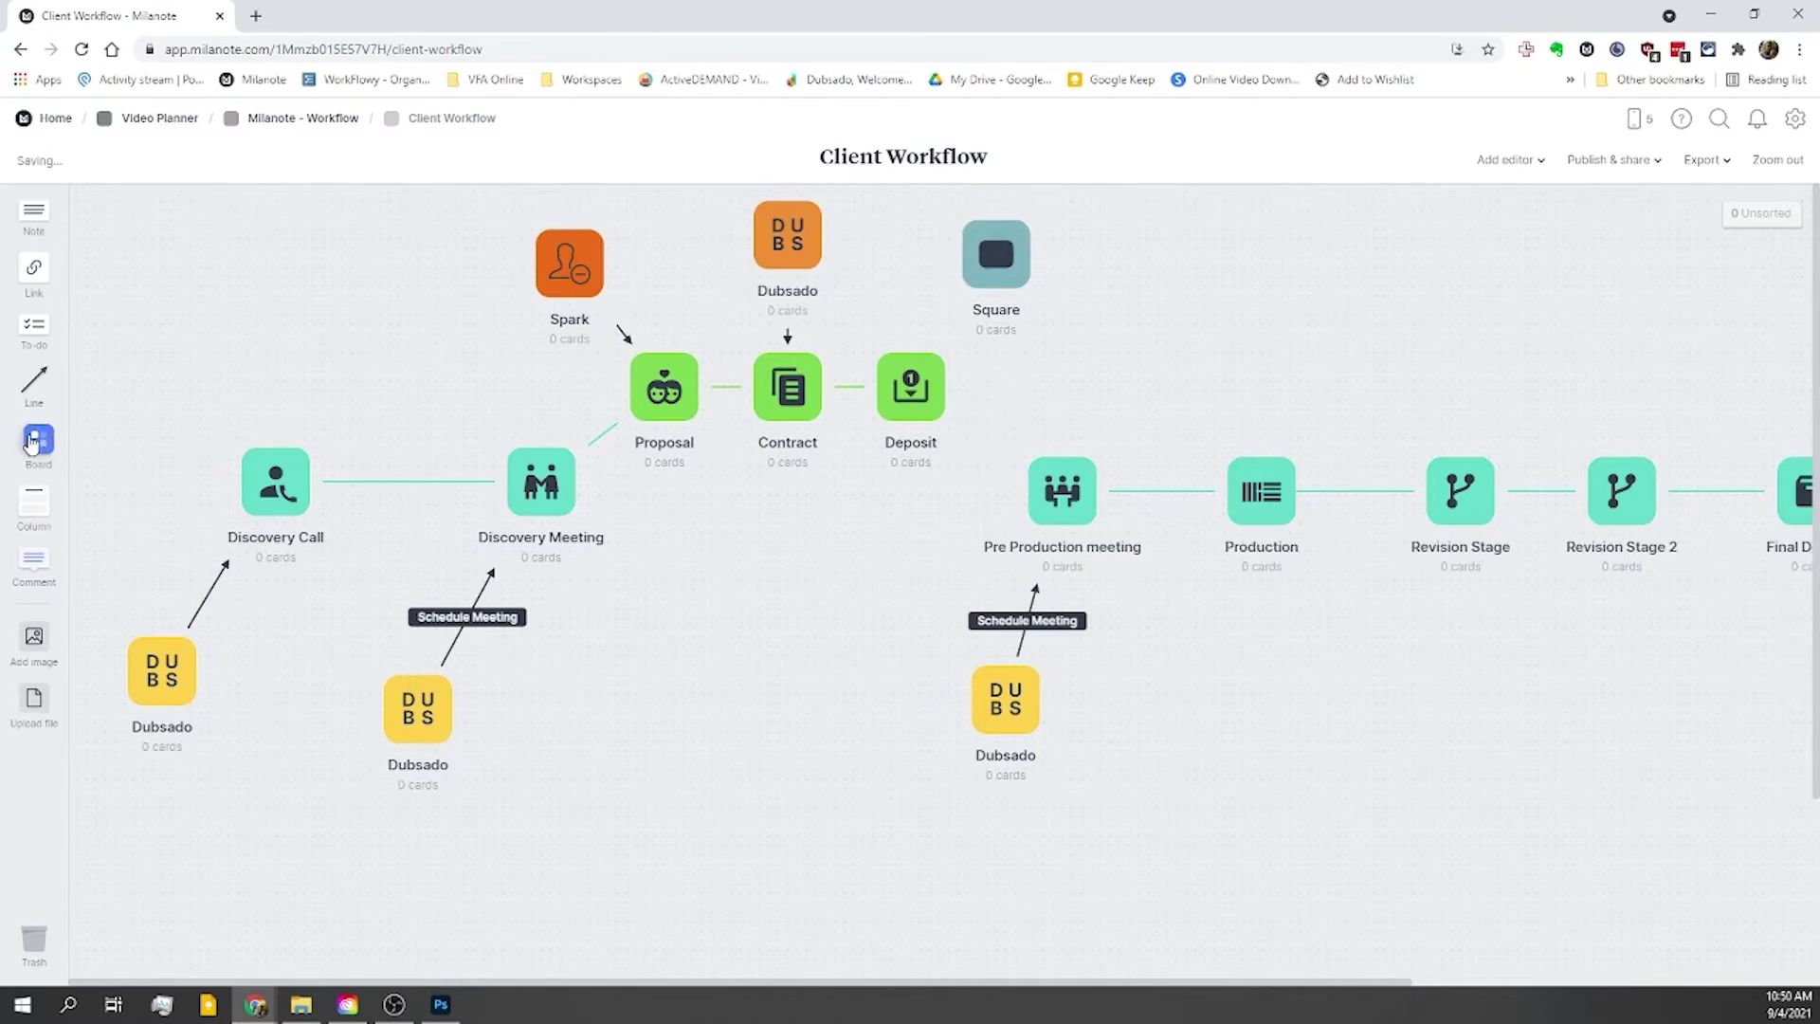
pyautogui.moveTo(37, 441); pyautogui.dragTo(1165, 325)
pyautogui.write('Pay Pal')
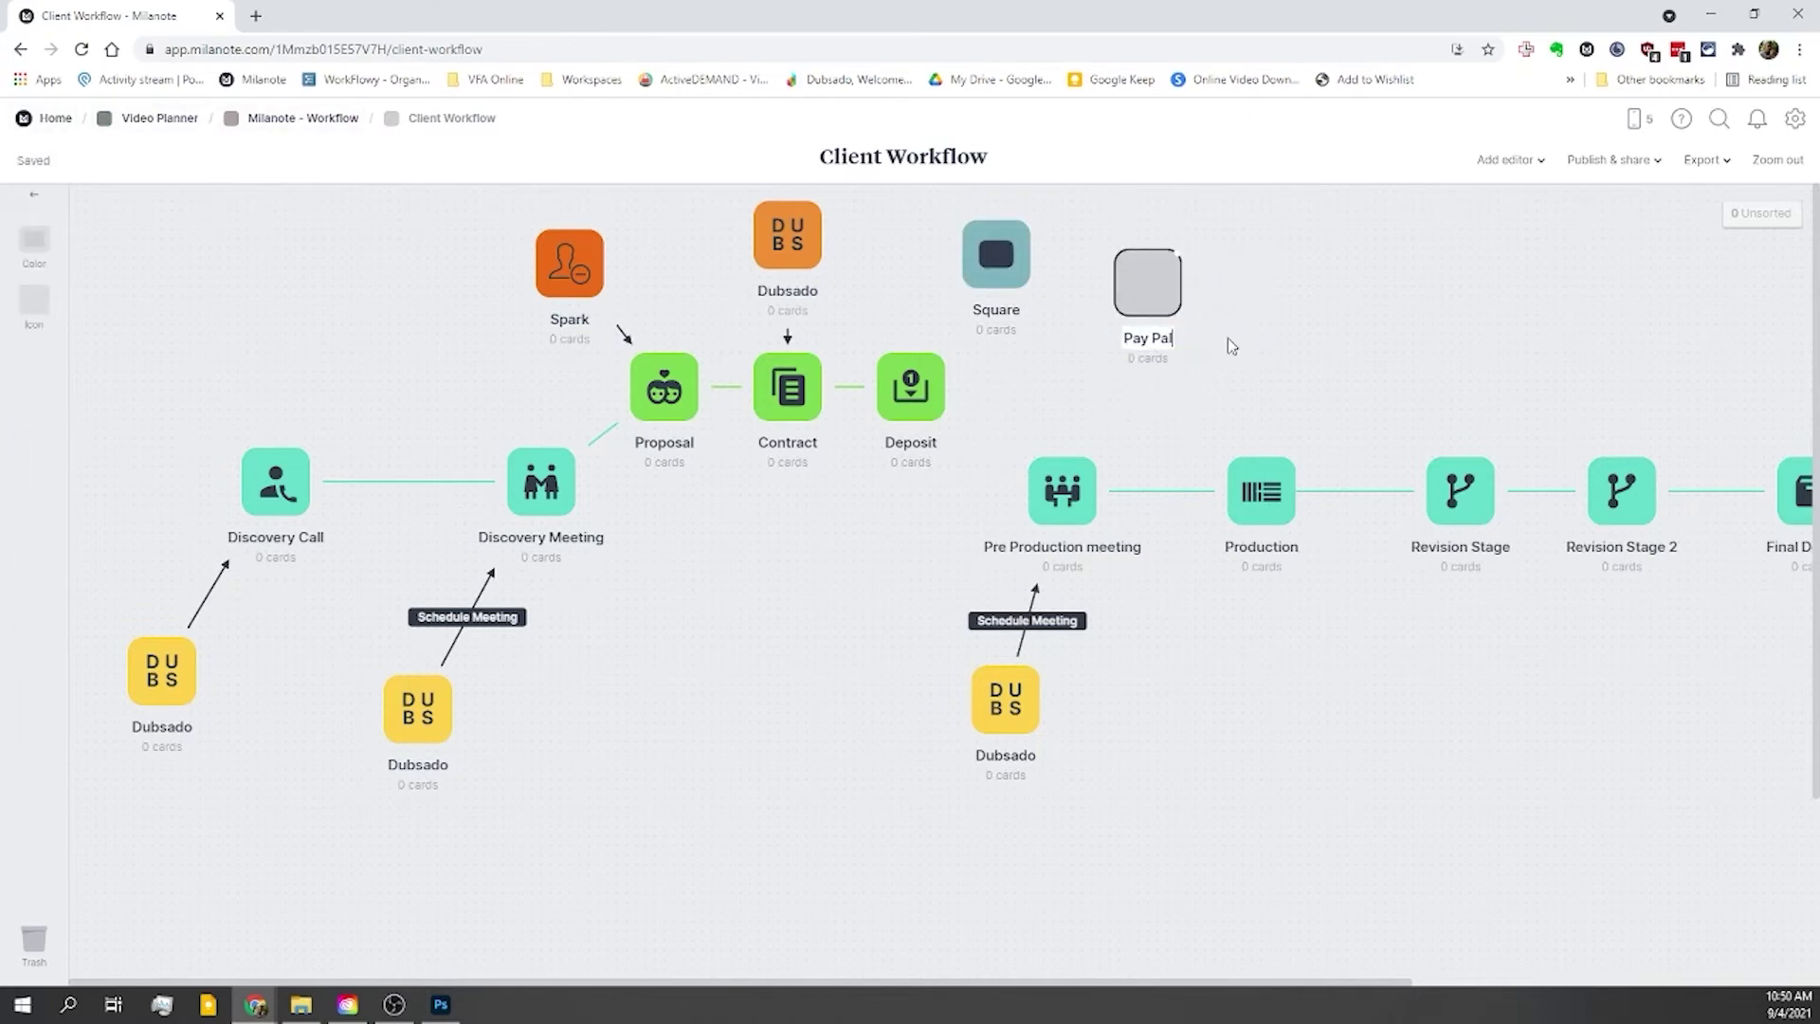
pyautogui.click(1229, 340)
# Step: Connect the Pay Pal and Square boards to the Deposit board with arrows and move Pay Pal slightly lower
pyautogui.moveTo(1176, 255); pyautogui.dragTo(934, 378)
pyautogui.moveTo(1026, 225); pyautogui.dragTo(924, 365)
pyautogui.moveTo(1145, 299); pyautogui.dragTo(1126, 347)
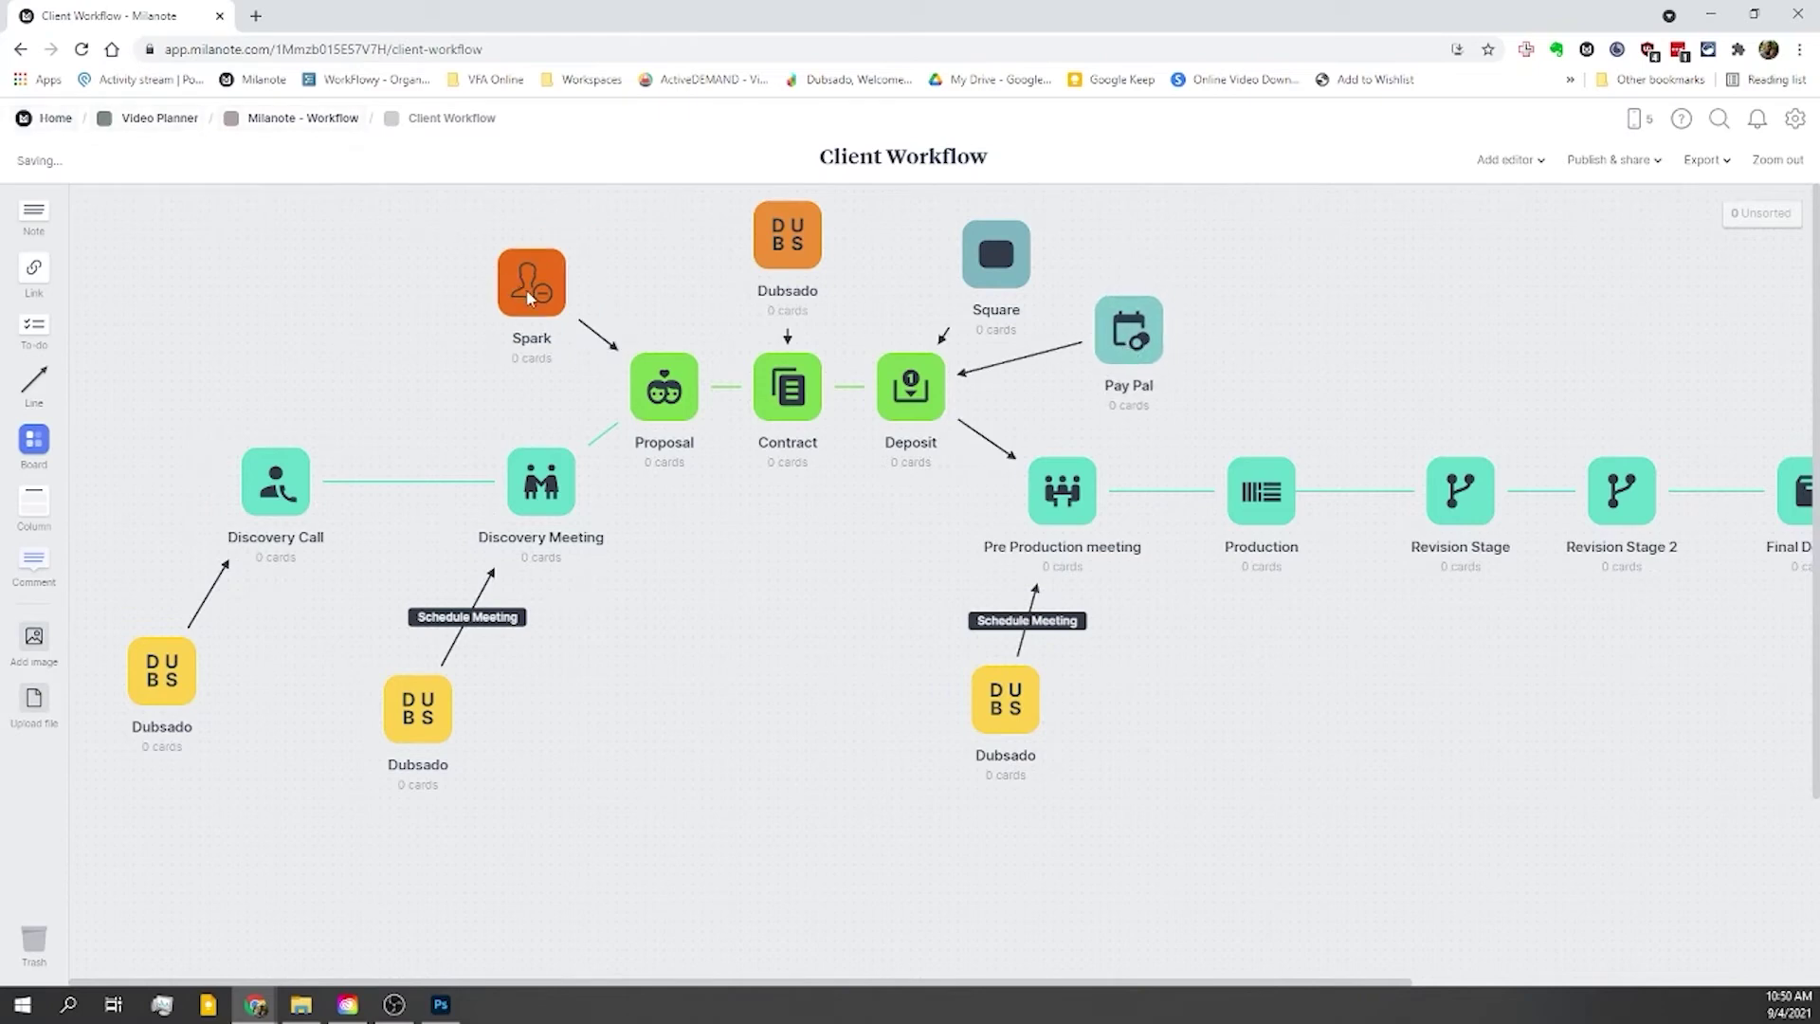
# Step: Recolor the Spark, upper Dubsado, Square and Pay Pal boards yellow together
pyautogui.click(540, 280)
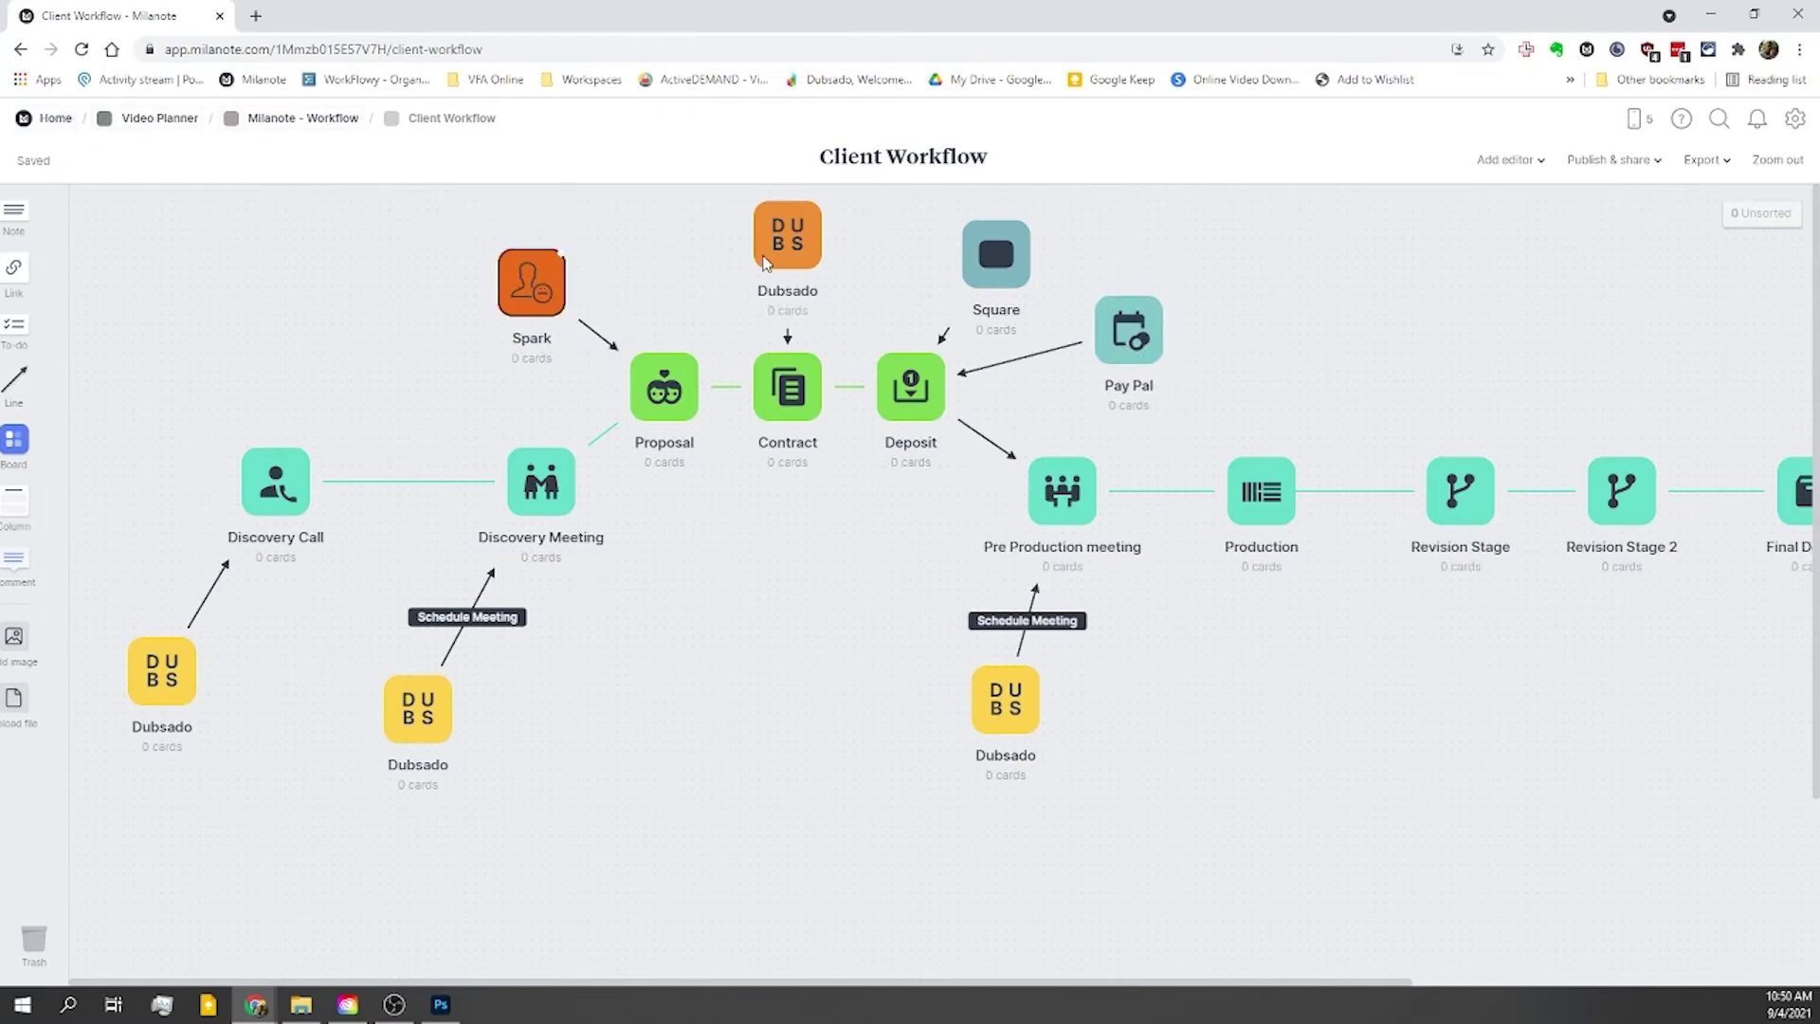
pyautogui.keyDown('shift'); pyautogui.click(791, 242); pyautogui.keyUp('shift')
pyautogui.keyDown('shift'); pyautogui.click(1010, 275); pyautogui.keyUp('shift')
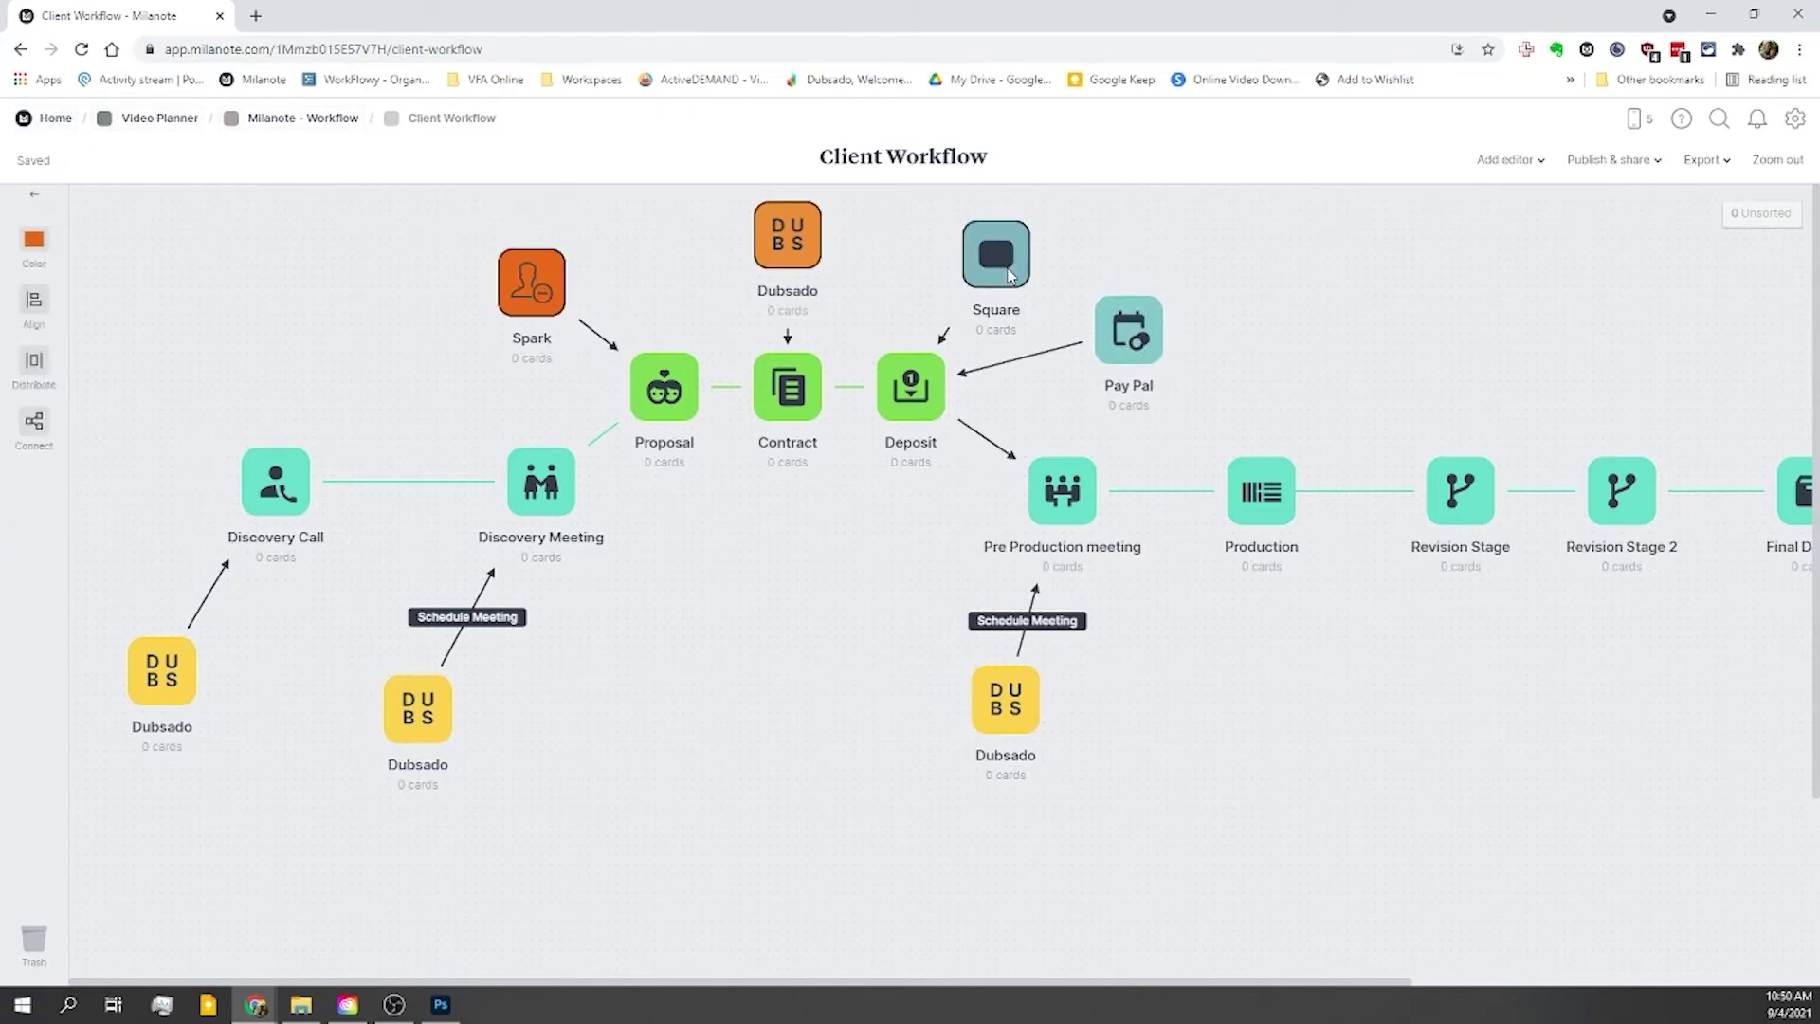
pyautogui.keyDown('shift'); pyautogui.click(1138, 333); pyautogui.keyUp('shift')
pyautogui.click(34, 237)
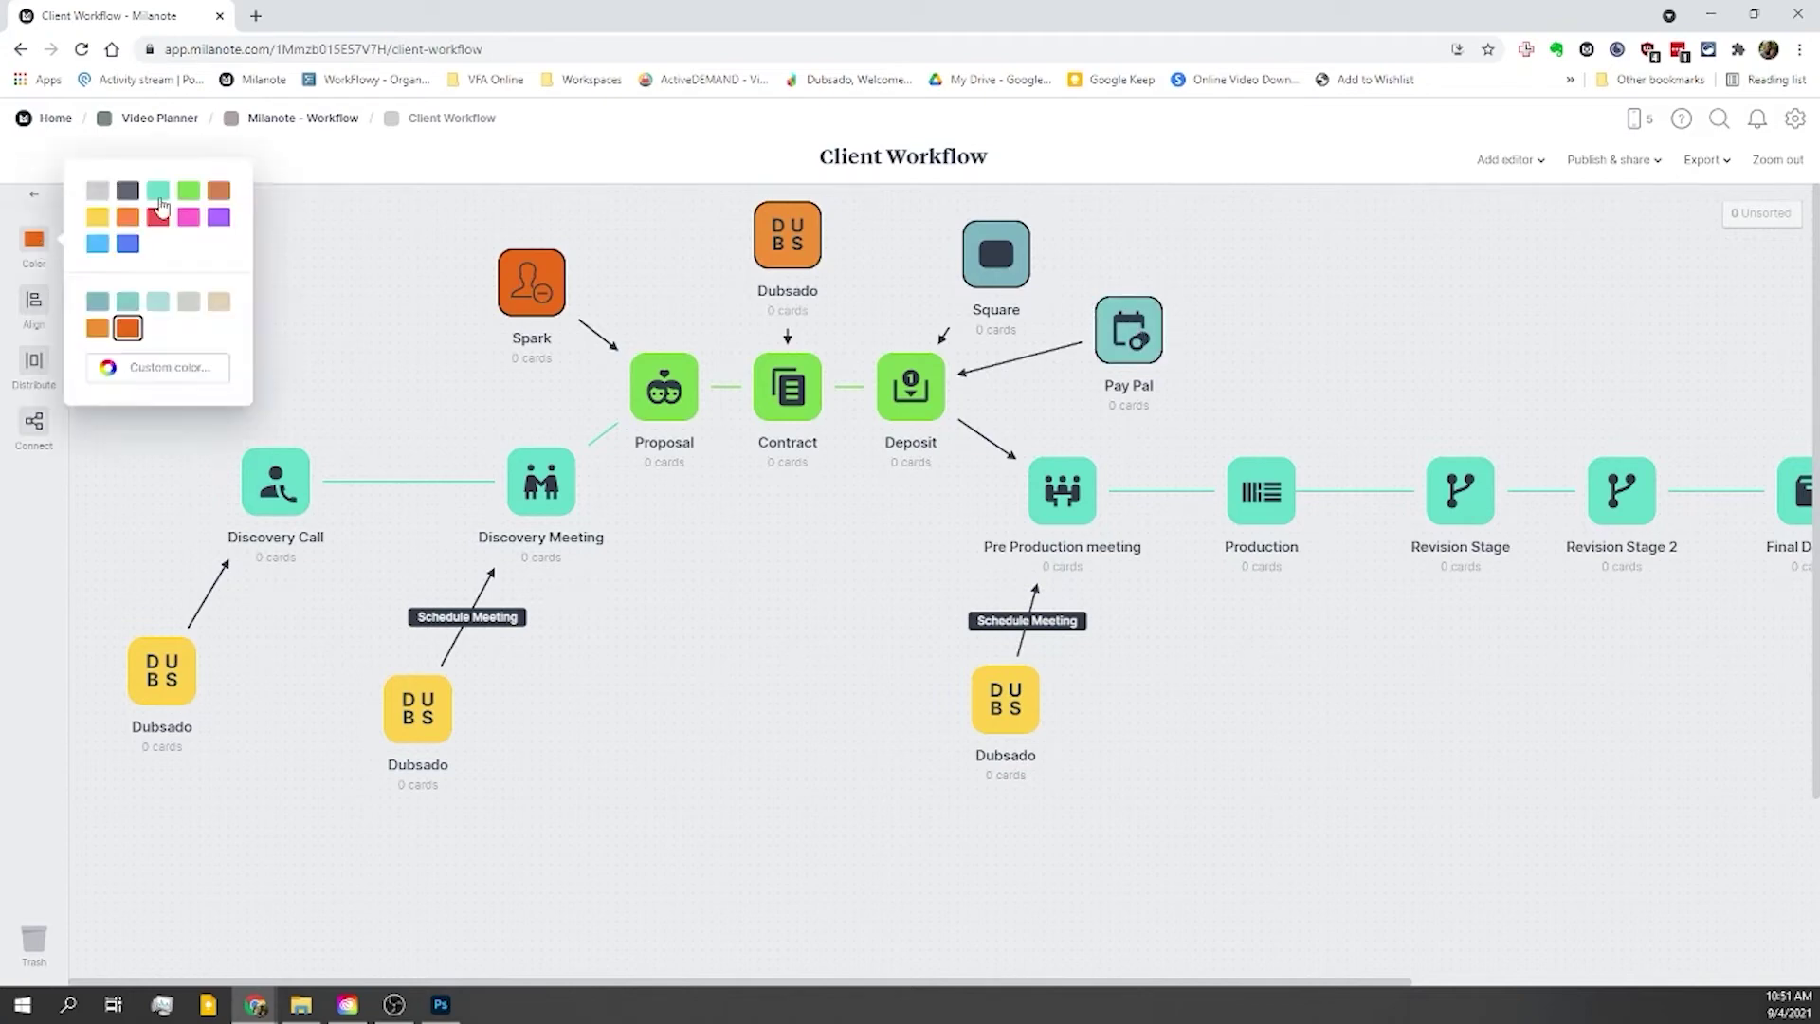
pyautogui.click(95, 225)
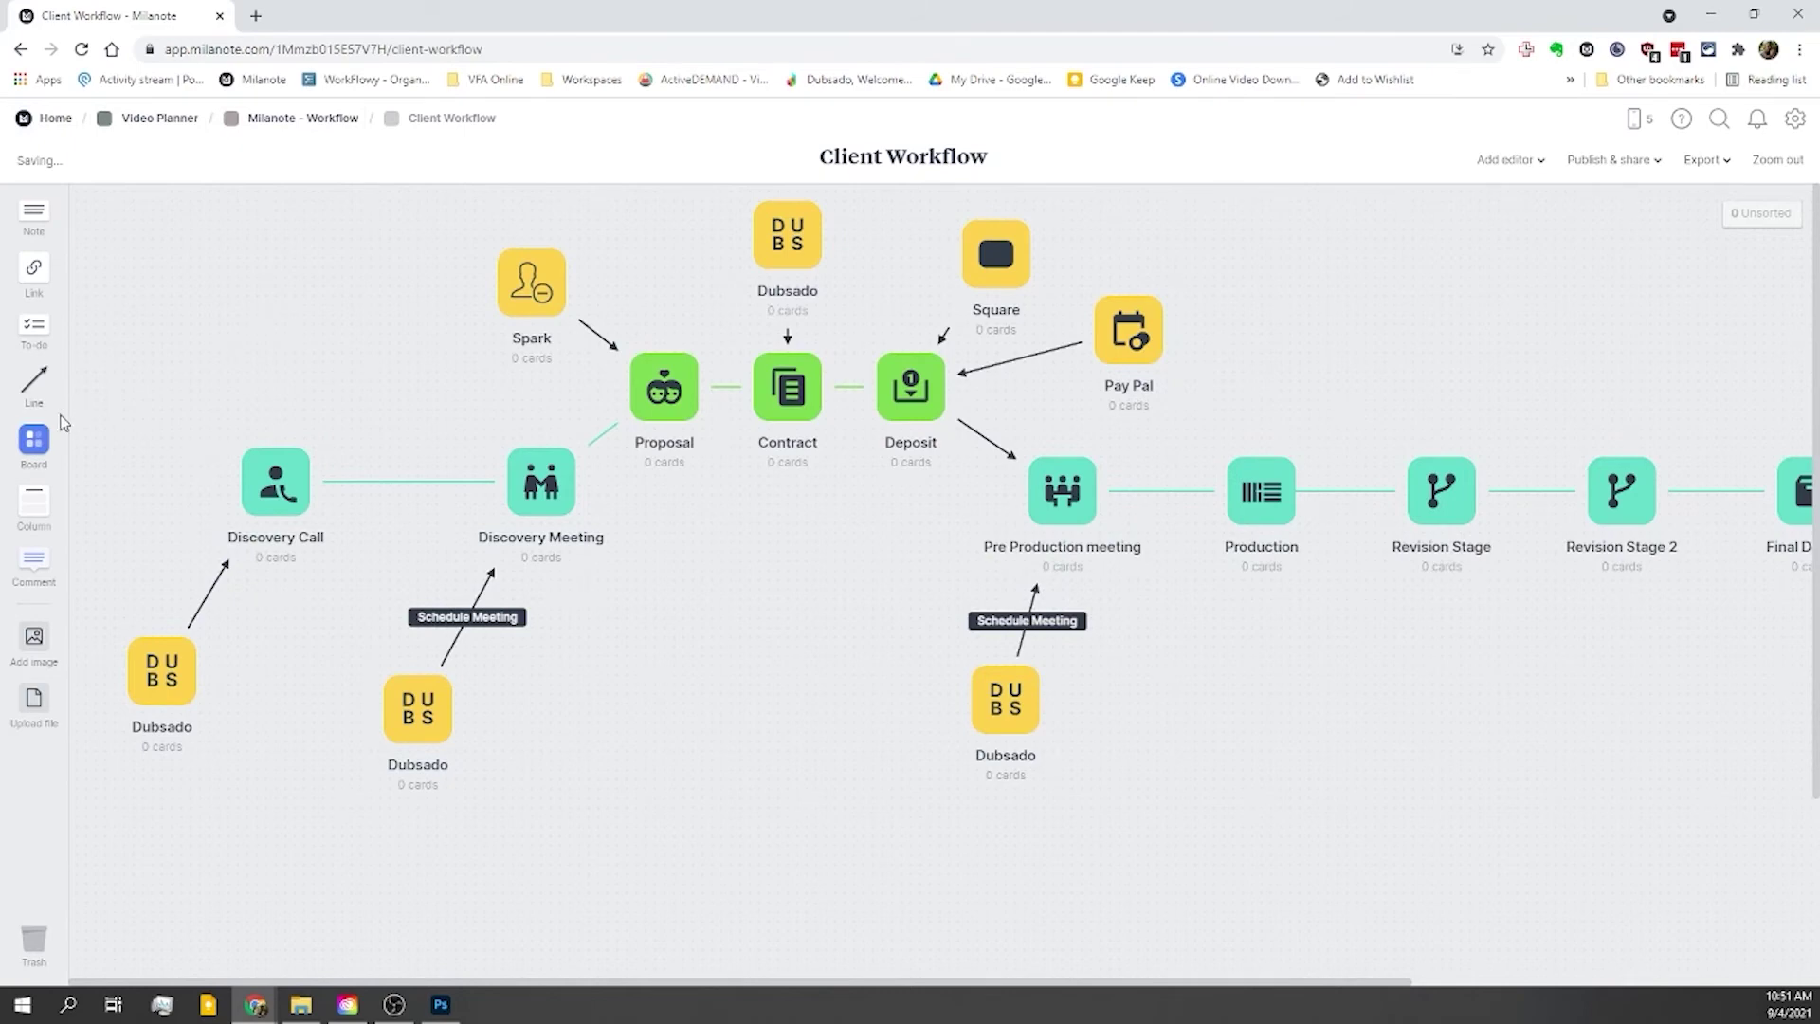
# Step: Add a new board named "Wavepost" above the Revision Stage board and connect it to that stage with an arrow
pyautogui.moveTo(34, 438); pyautogui.dragTo(1429, 360)
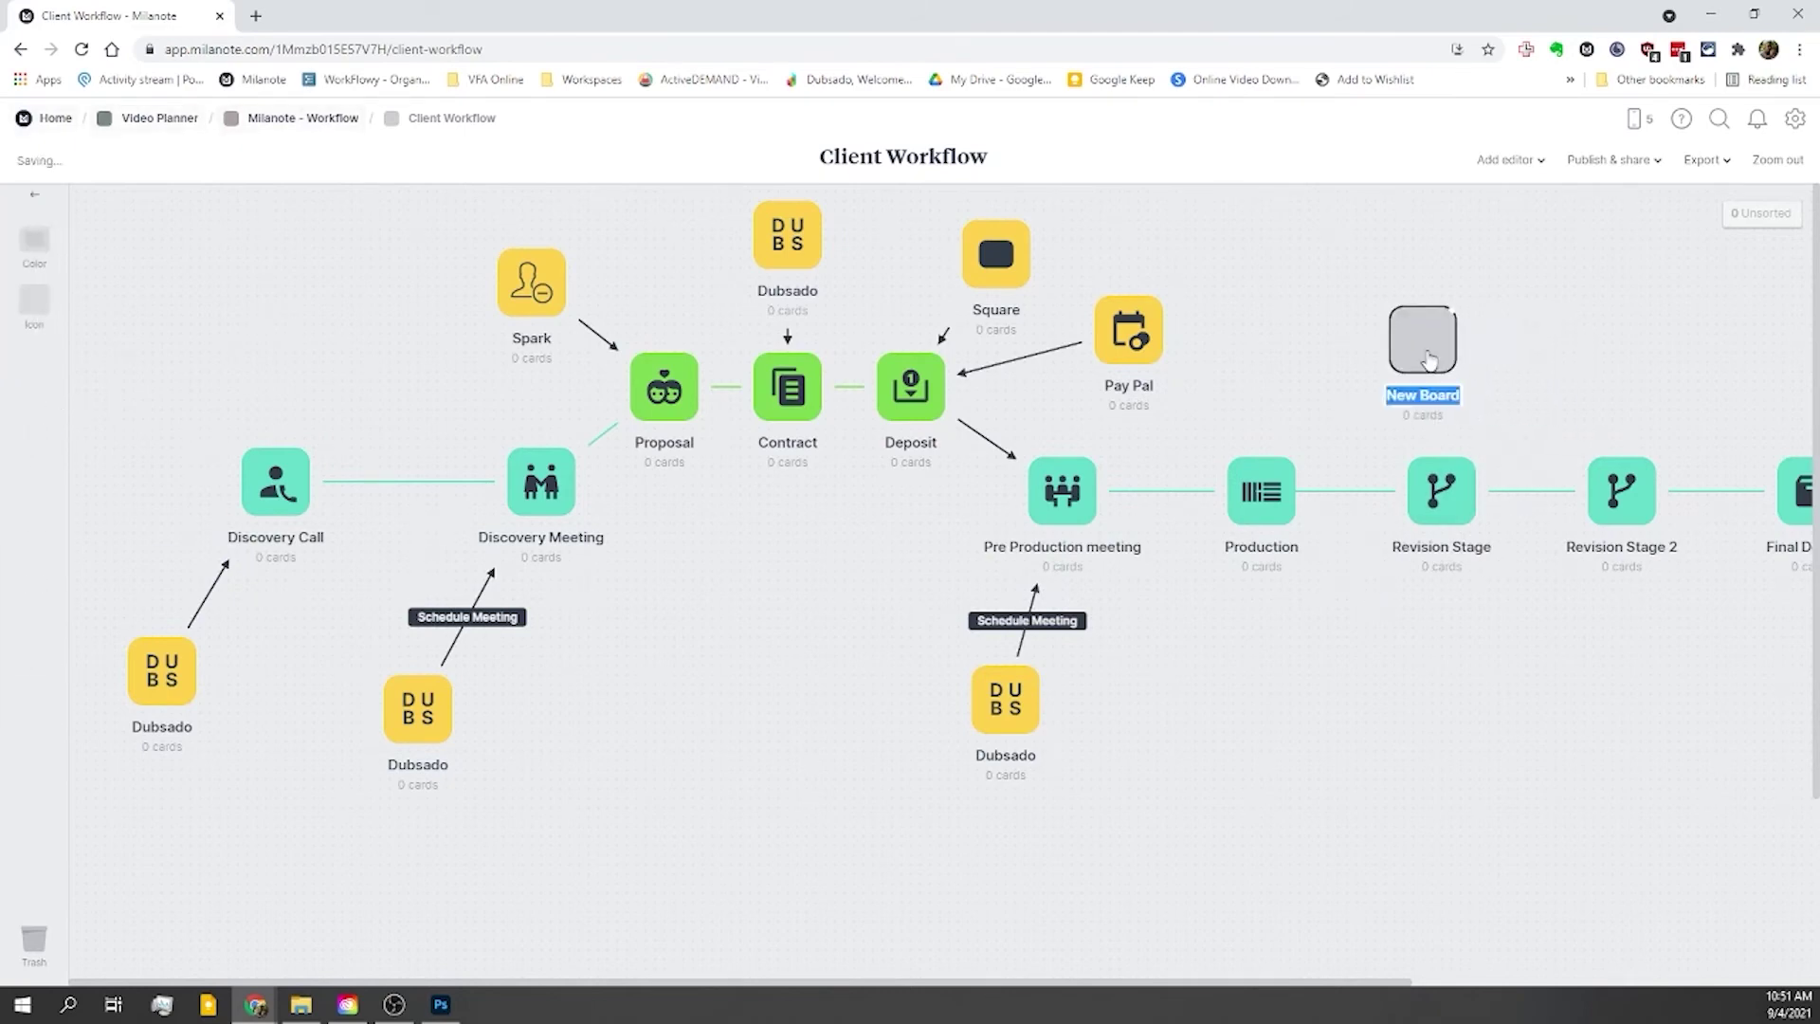
pyautogui.write('Wa')
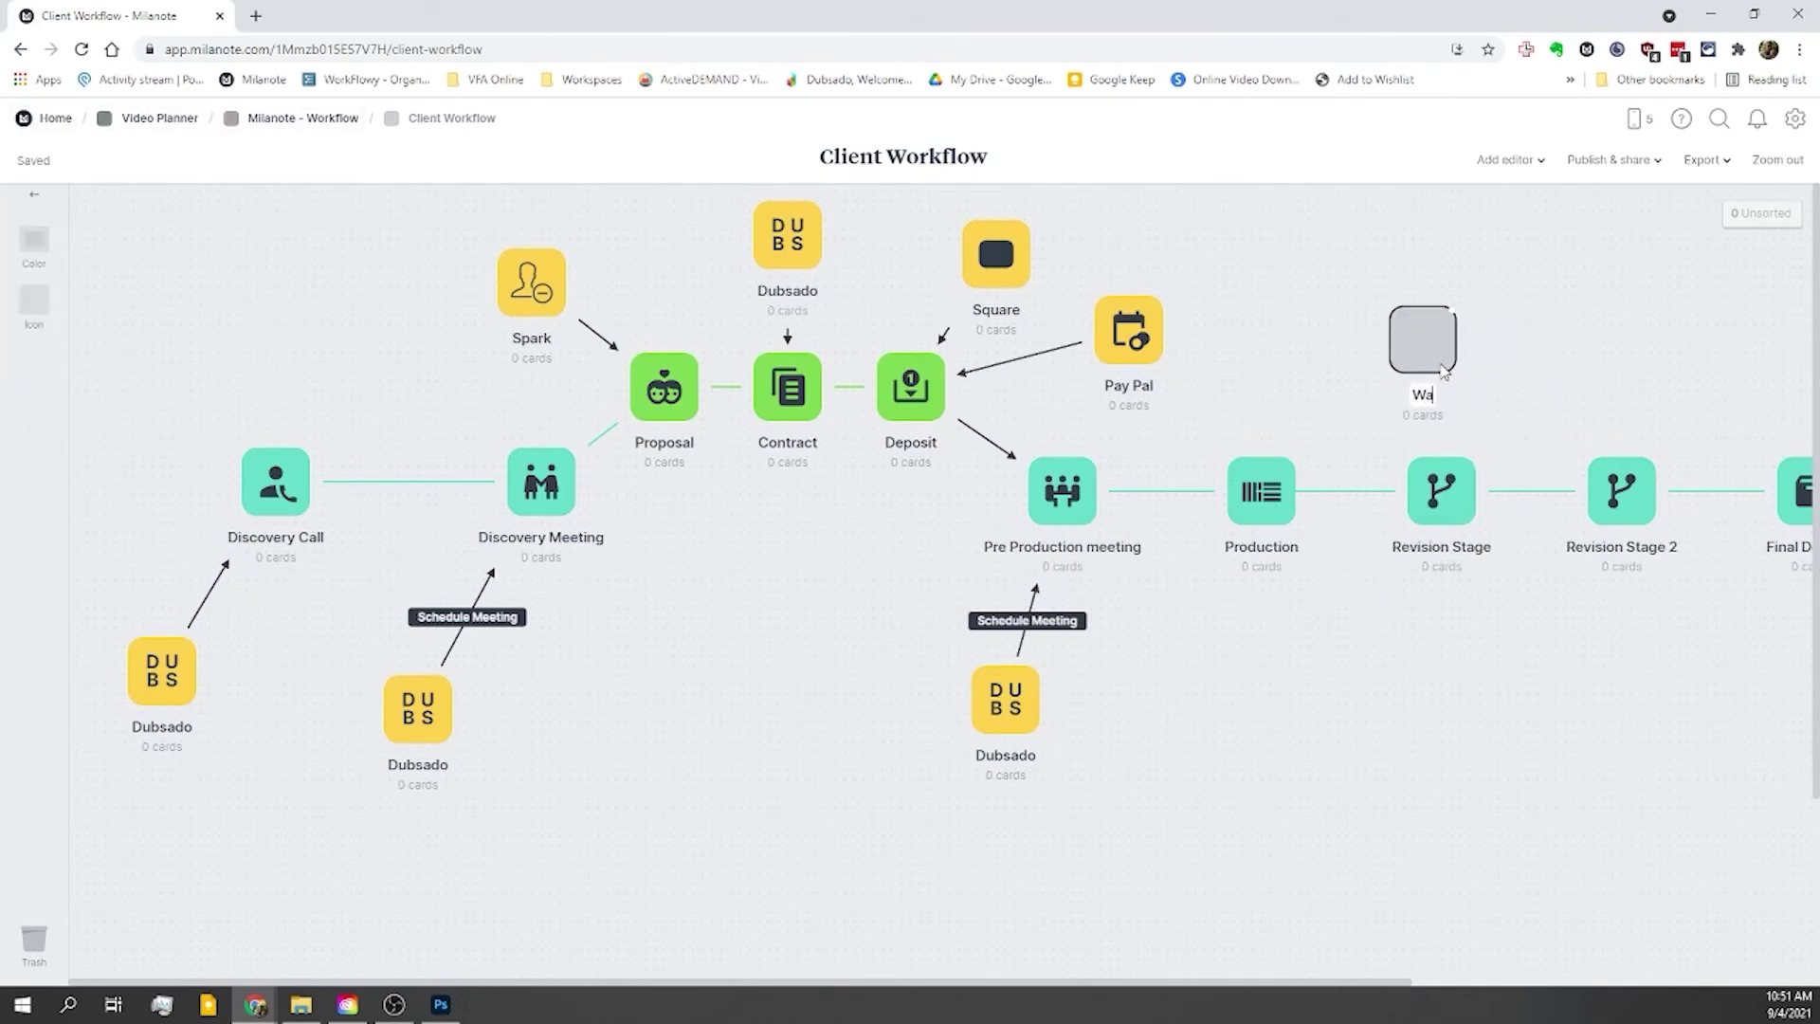
pyautogui.write('vepost')
pyautogui.click(1515, 366)
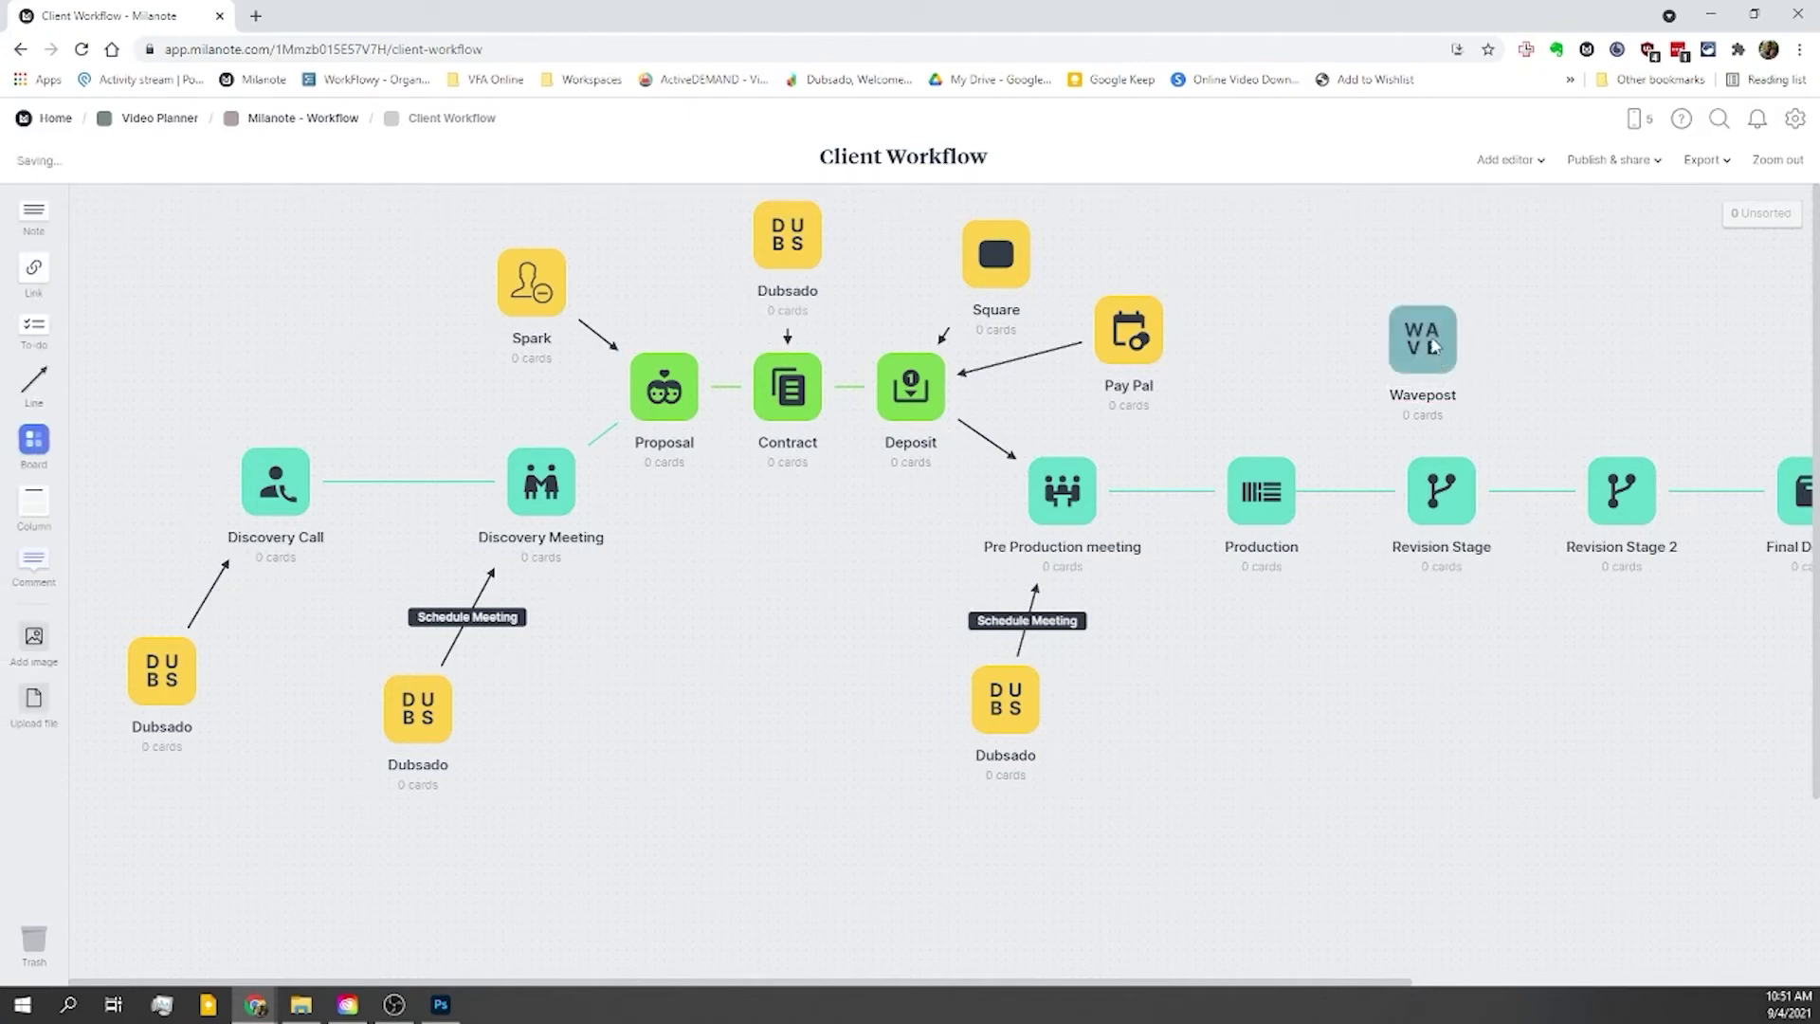
pyautogui.moveTo(1437, 348)
pyautogui.mouseDown()
pyautogui.moveTo(1440, 311)
pyautogui.moveTo(1451, 495)
pyautogui.mouseUp()
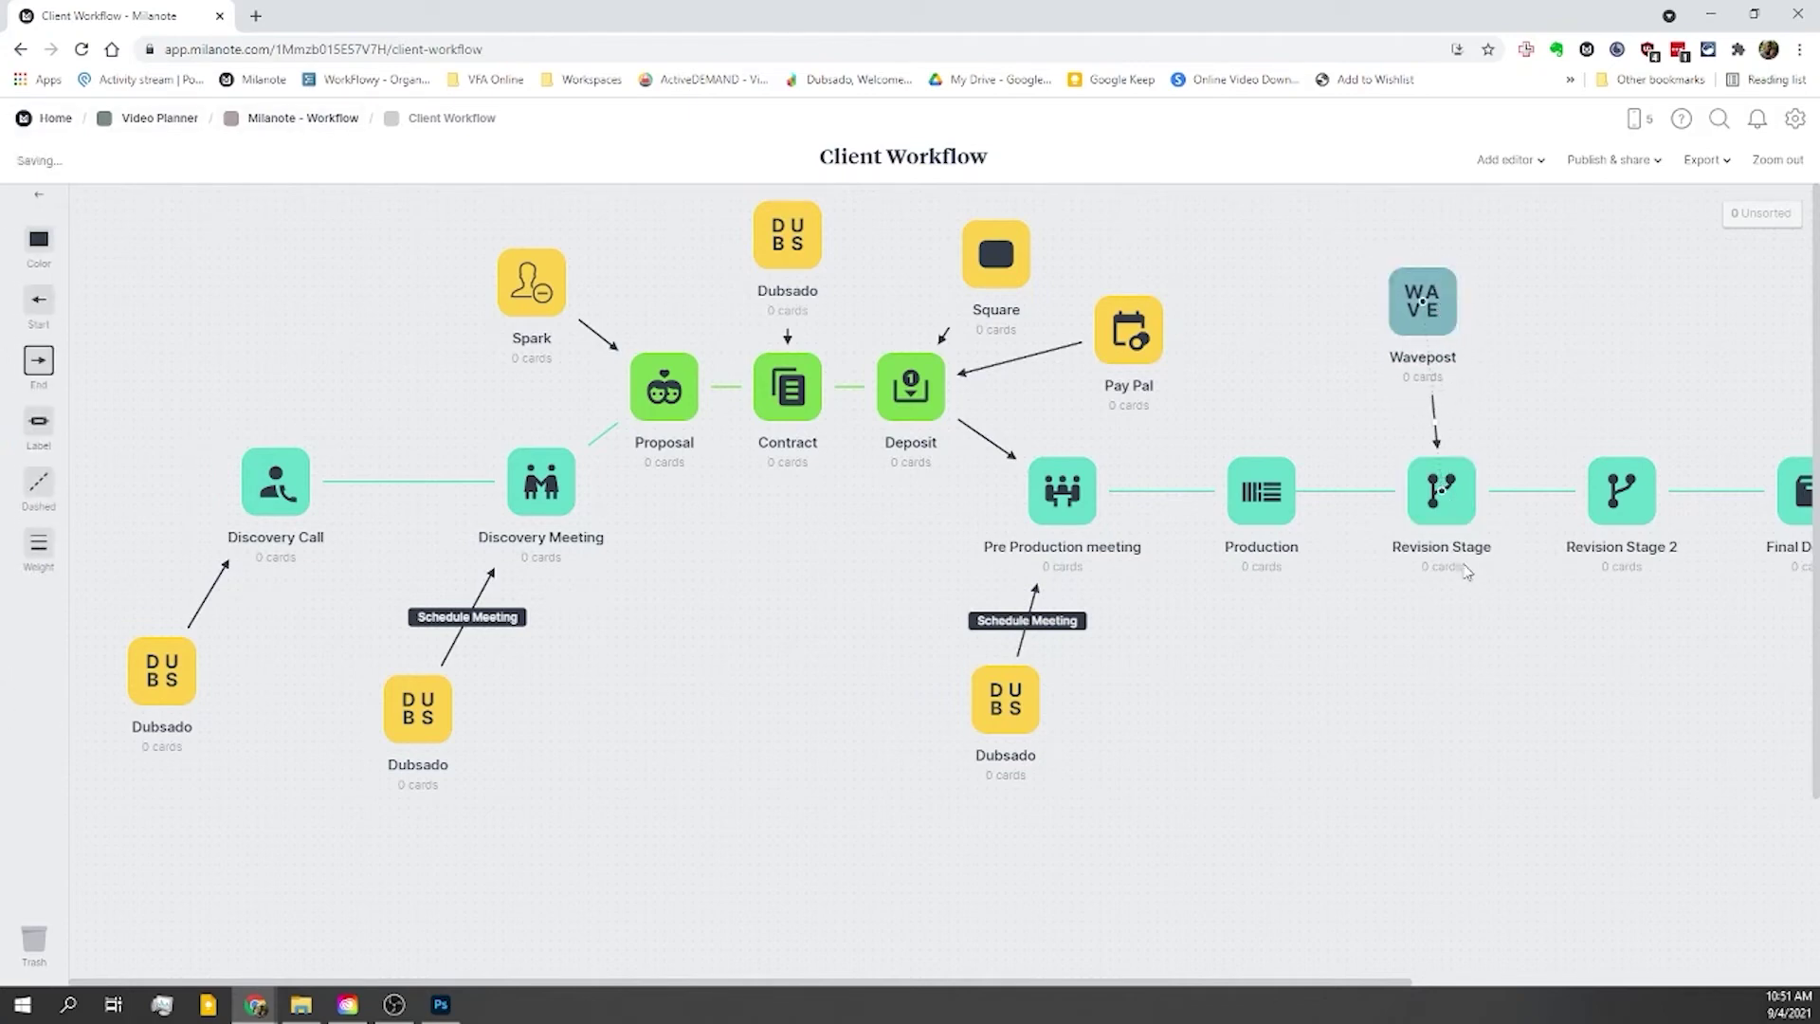
pyautogui.moveTo(1420, 325)
pyautogui.mouseDown()
pyautogui.moveTo(1437, 331)
pyautogui.moveTo(1422, 332)
pyautogui.mouseUp()
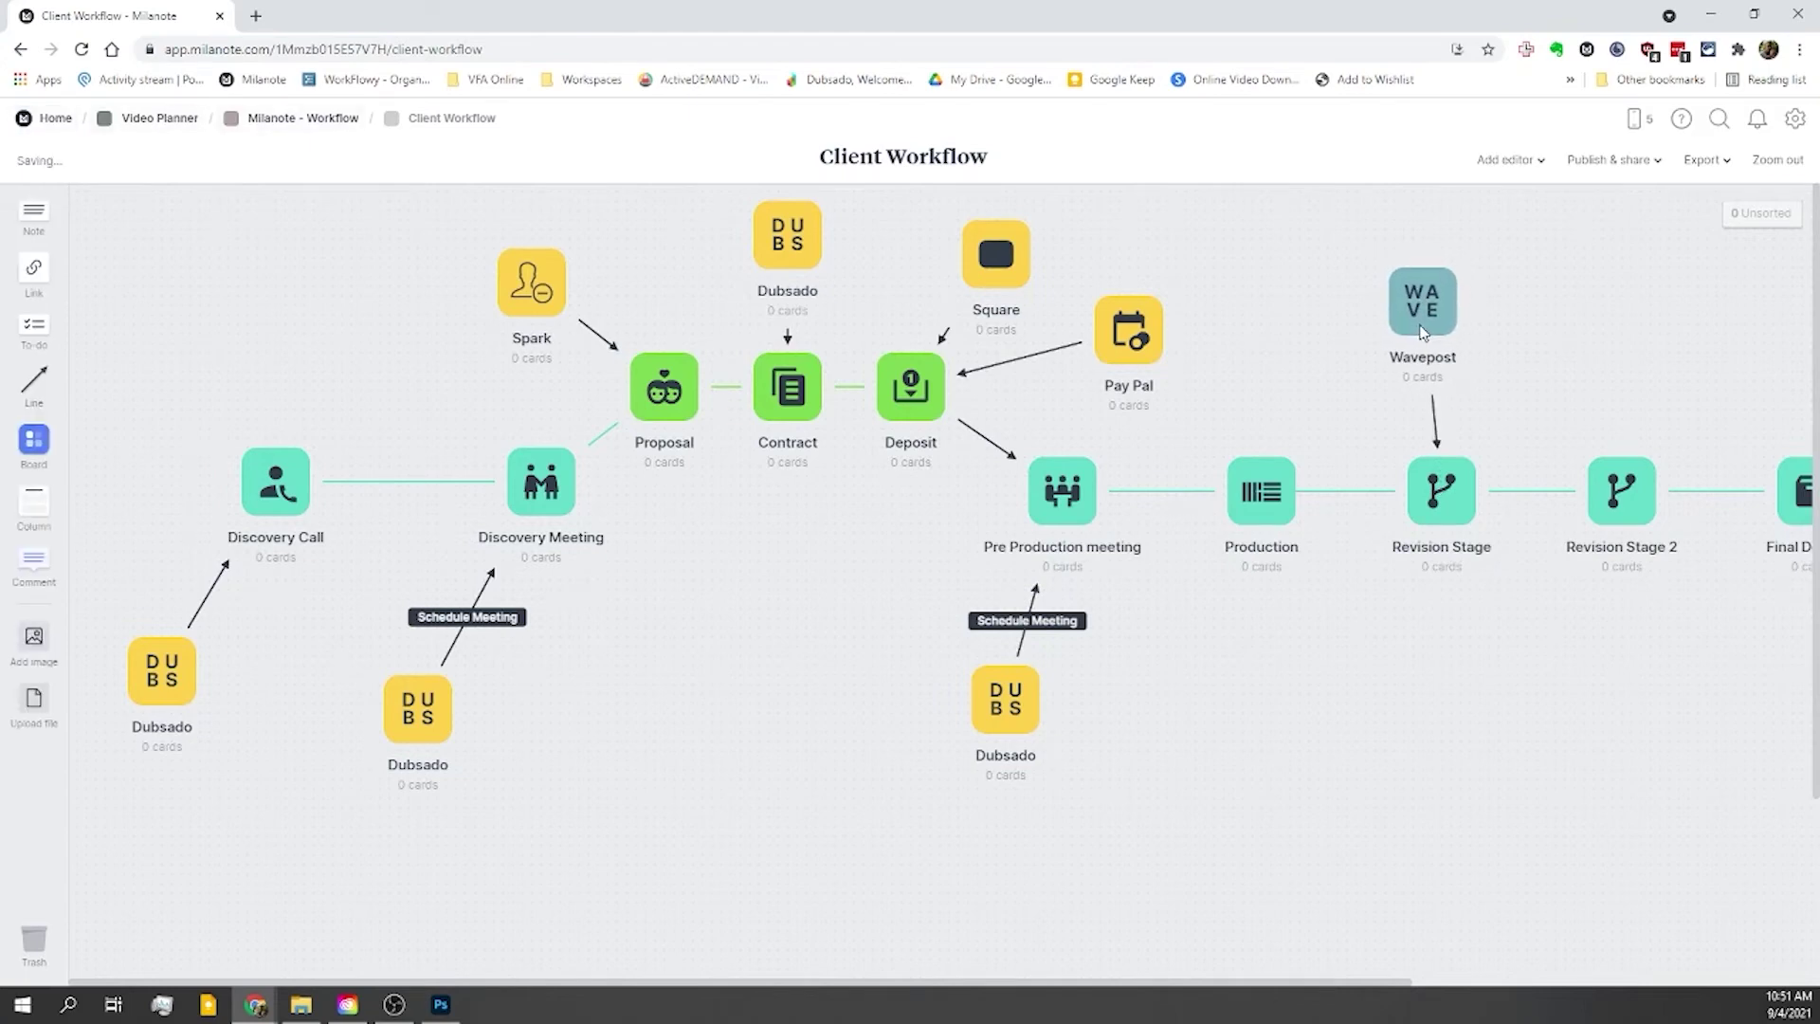
pyautogui.rightClick(1445, 315)
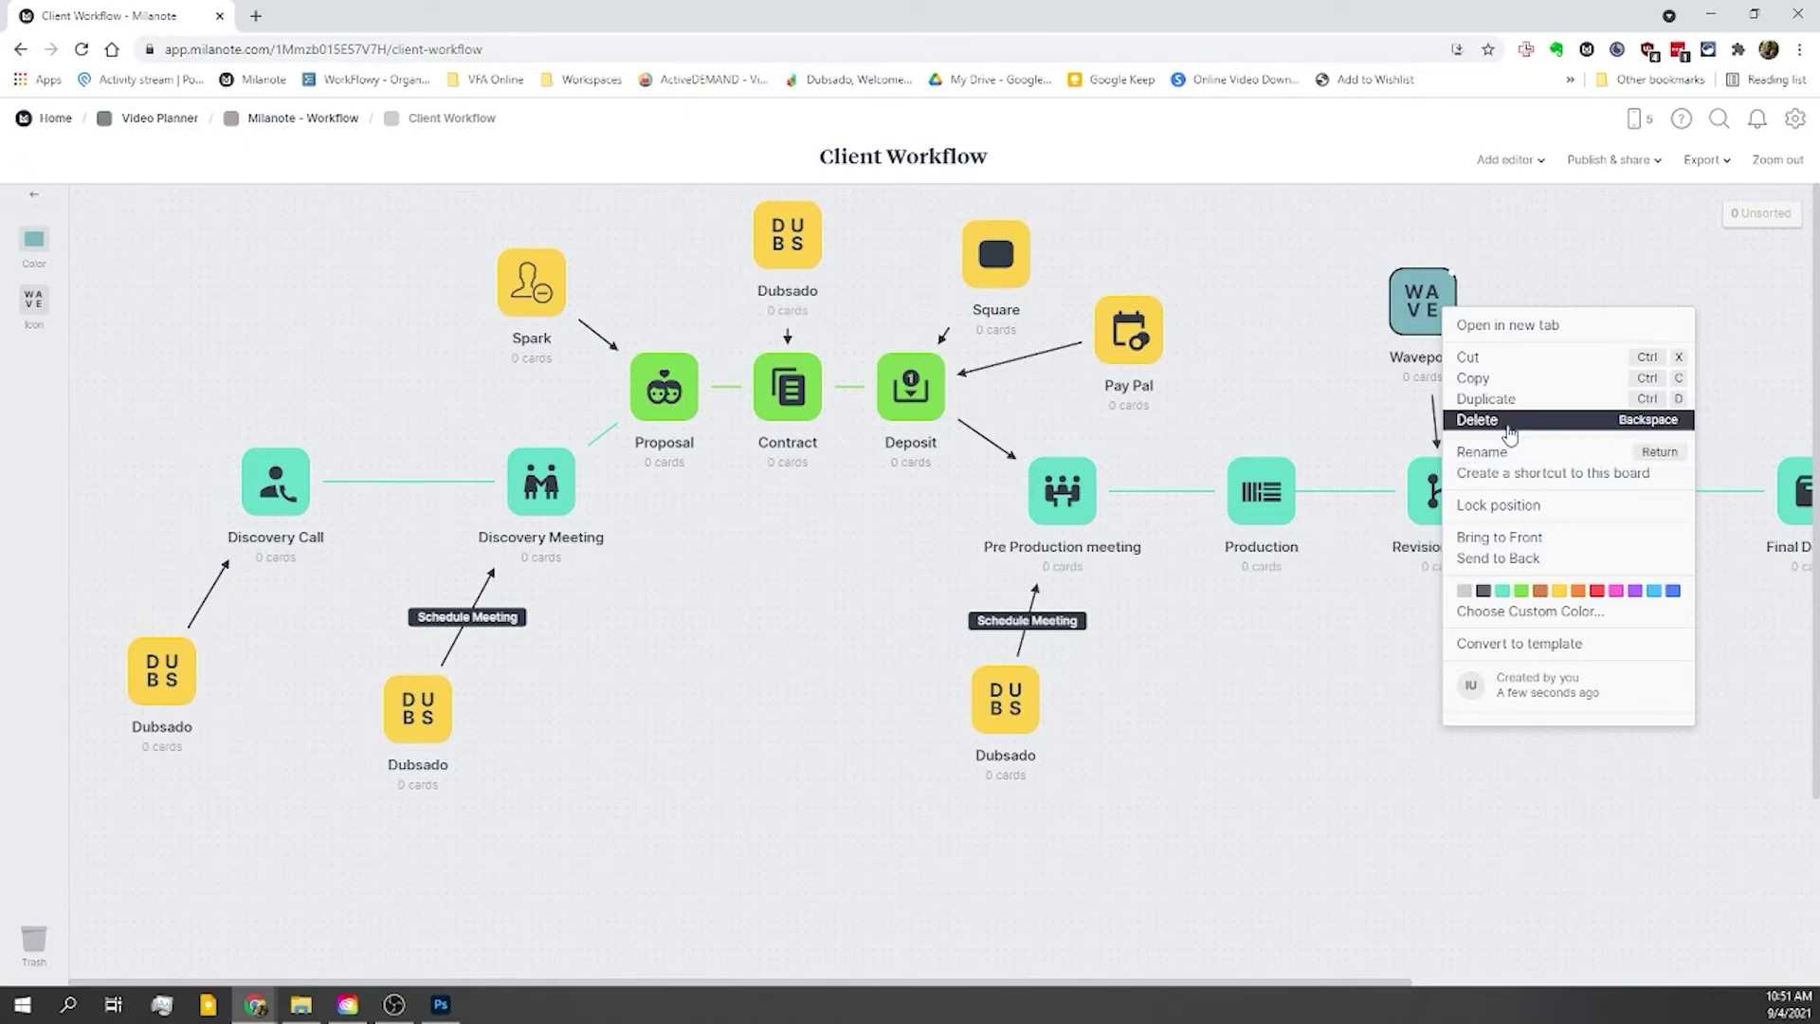
pyautogui.click(1527, 473)
pyautogui.moveTo(1512, 365)
pyautogui.mouseDown()
pyautogui.moveTo(1518, 339)
pyautogui.moveTo(1529, 351)
pyautogui.mouseUp()
pyautogui.press('Delete')
# Step: Duplicate the Wavepost board and connect the copy to the Revision Stage 2 board with an arrow
pyautogui.click(1430, 311)
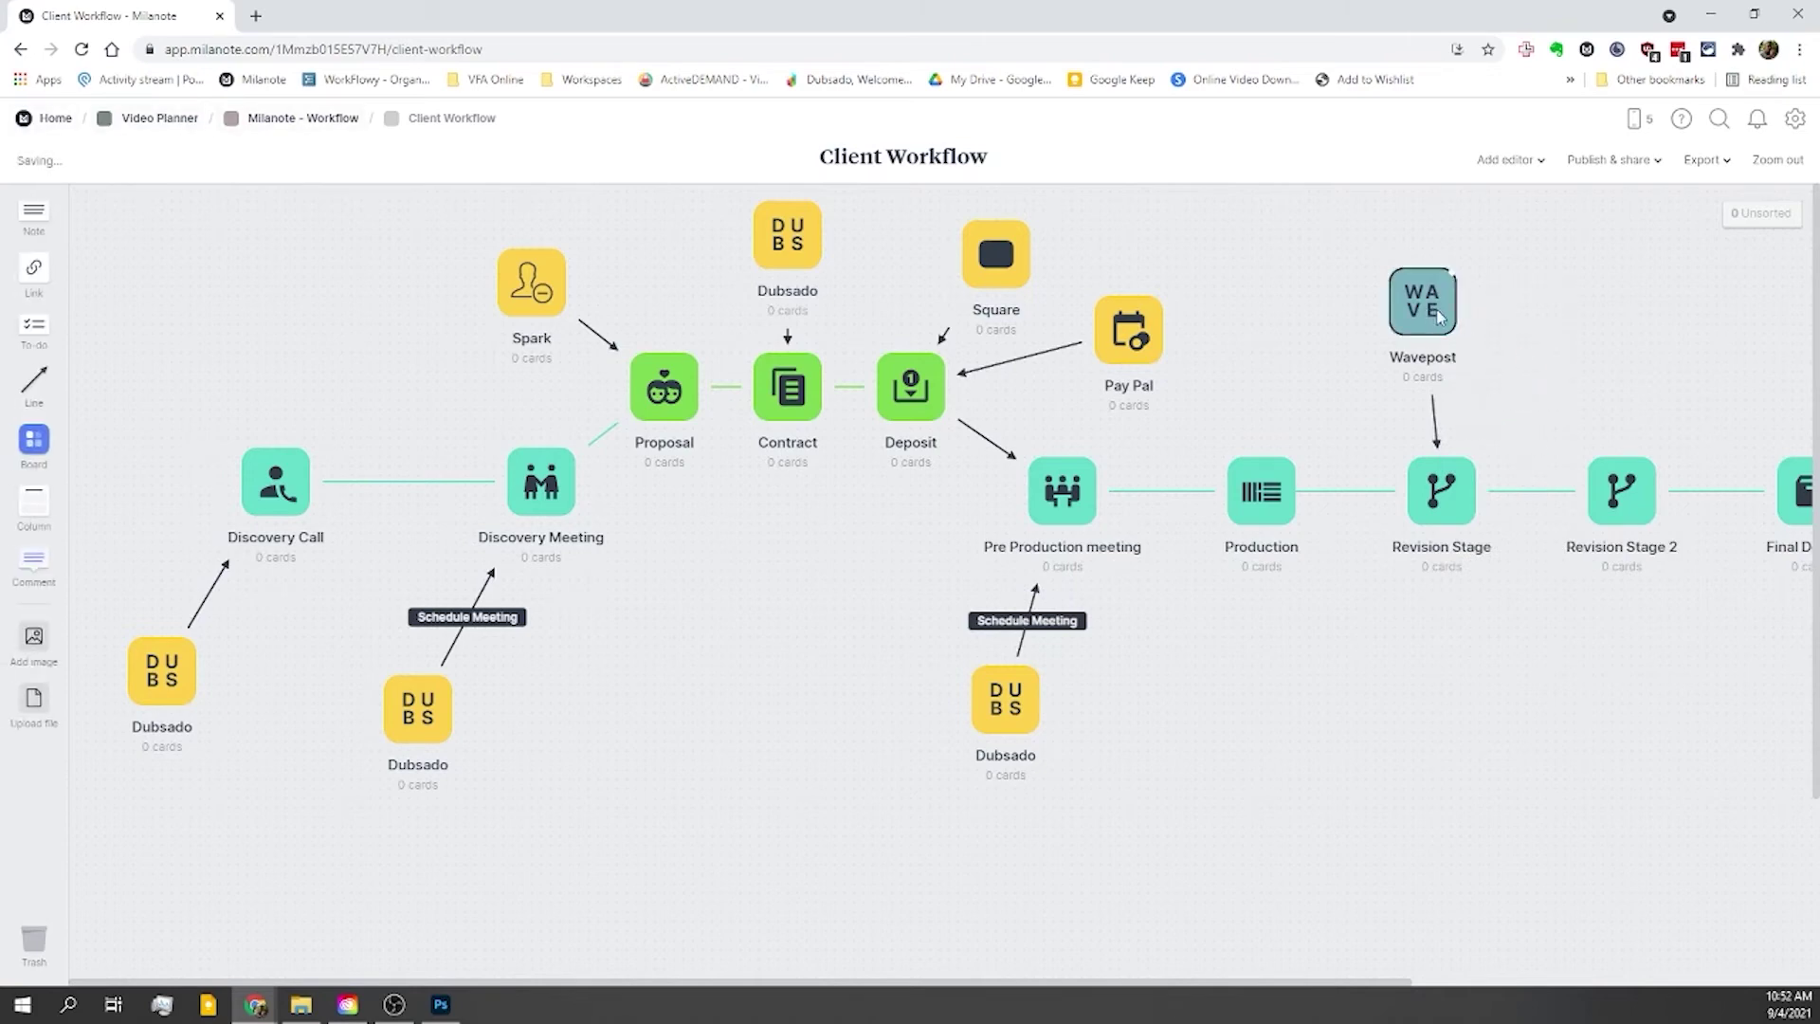
pyautogui.rightClick(1441, 320)
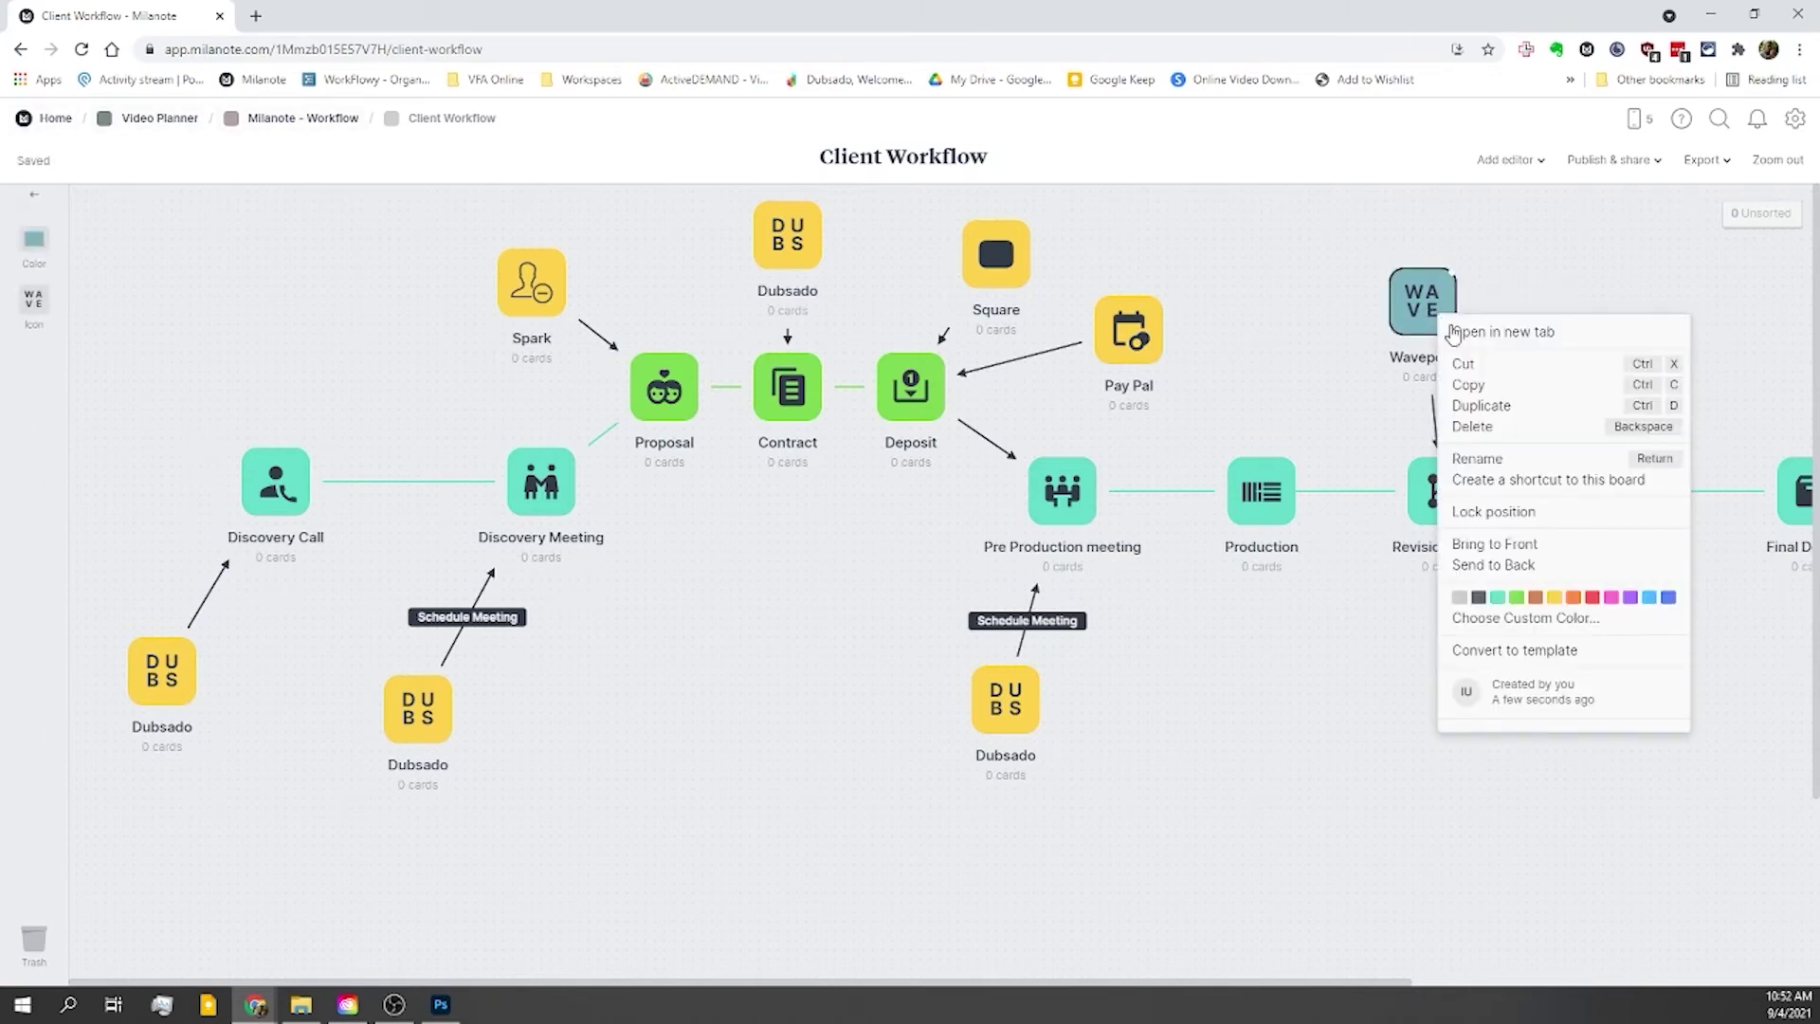
pyautogui.click(1491, 402)
pyautogui.moveTo(1456, 324)
pyautogui.mouseDown()
pyautogui.moveTo(1640, 329)
pyautogui.moveTo(1621, 495)
pyautogui.mouseUp()
pyautogui.moveTo(1682, 699); pyautogui.dragTo(1411, 677)
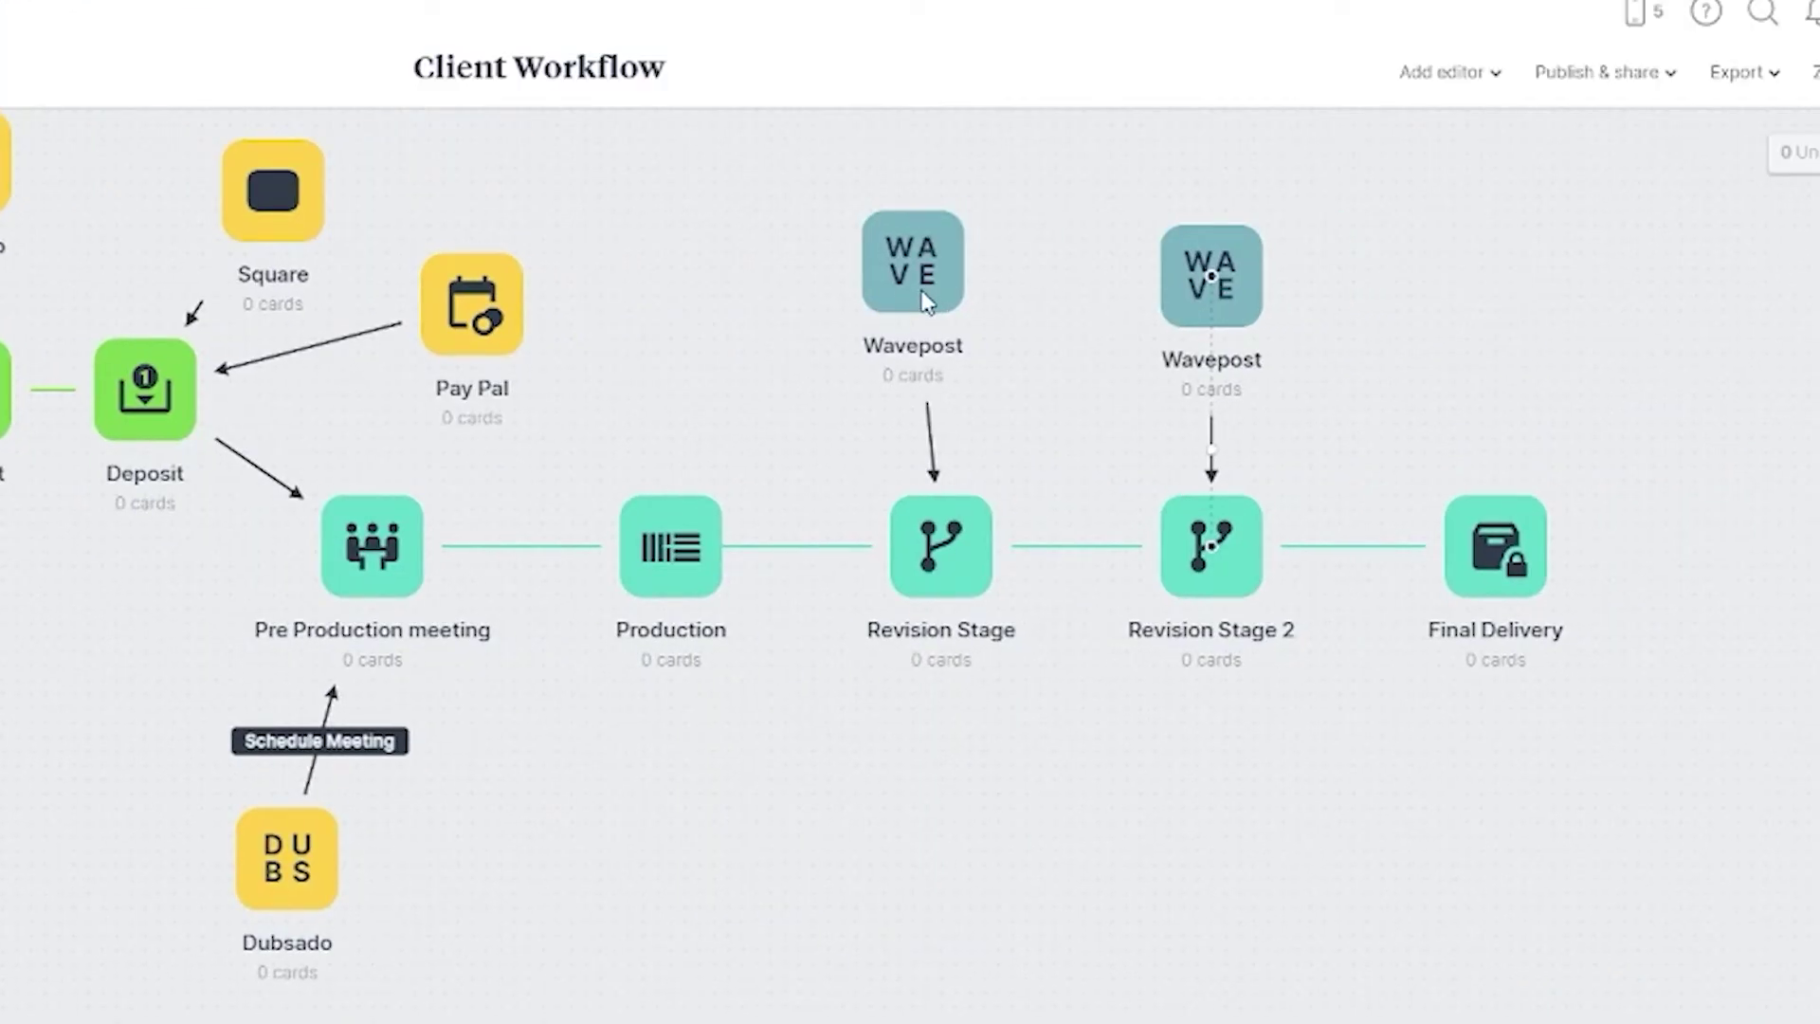
pyautogui.moveTo(925, 302); pyautogui.dragTo(953, 315)
# Step: Add a new board named "Dropbox" above the Final Delivery board and connect the two with an arrow
pyautogui.moveTo(0, 276); pyautogui.dragTo(1574, 214)
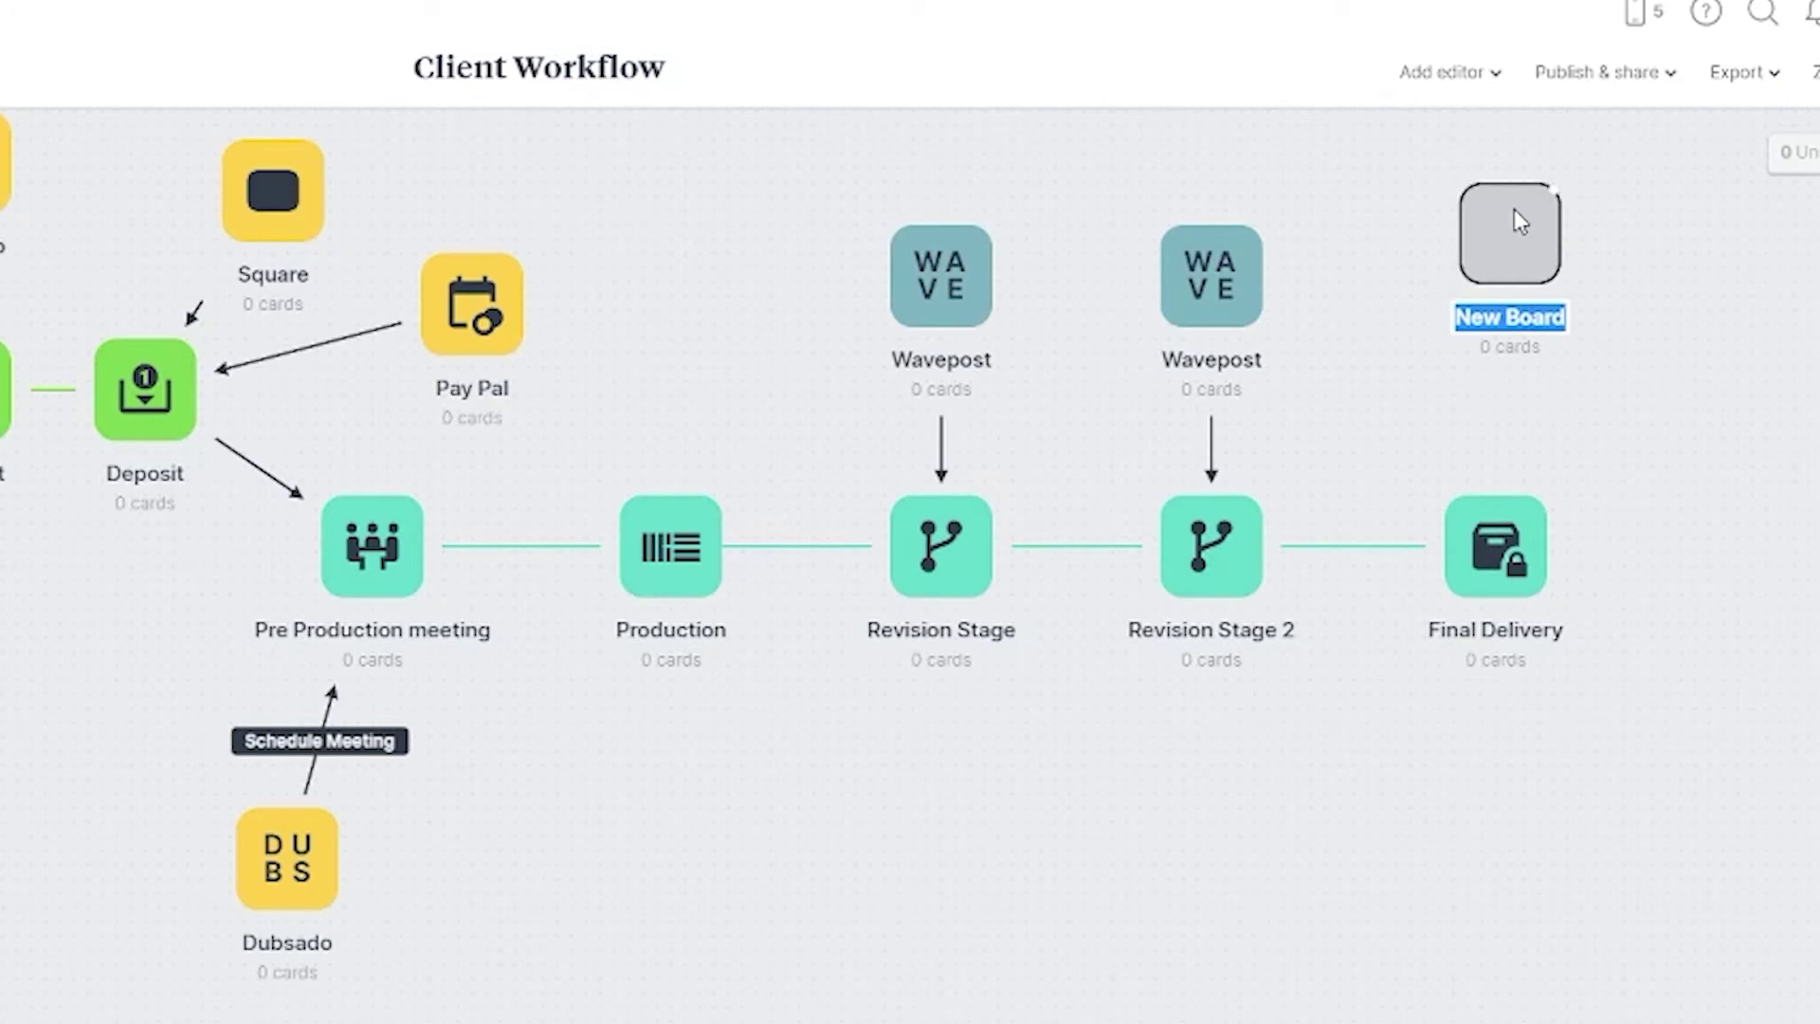
pyautogui.write('Dr')
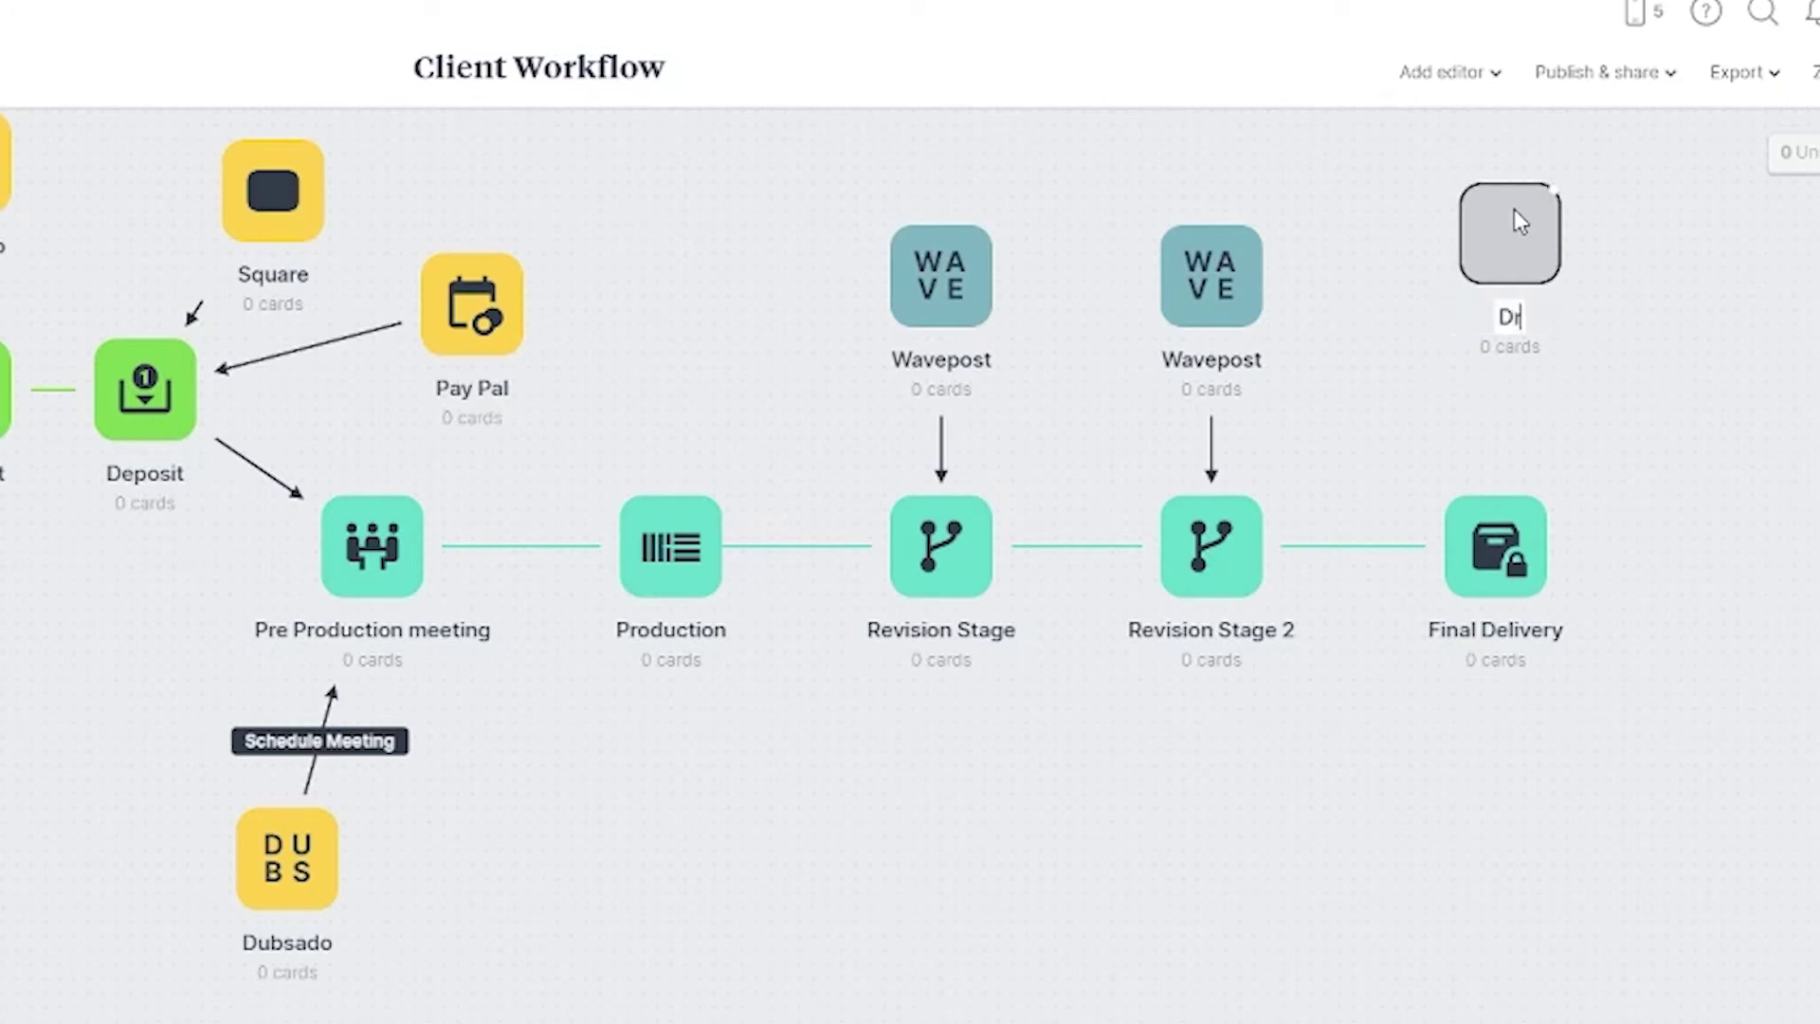
pyautogui.write('opbox')
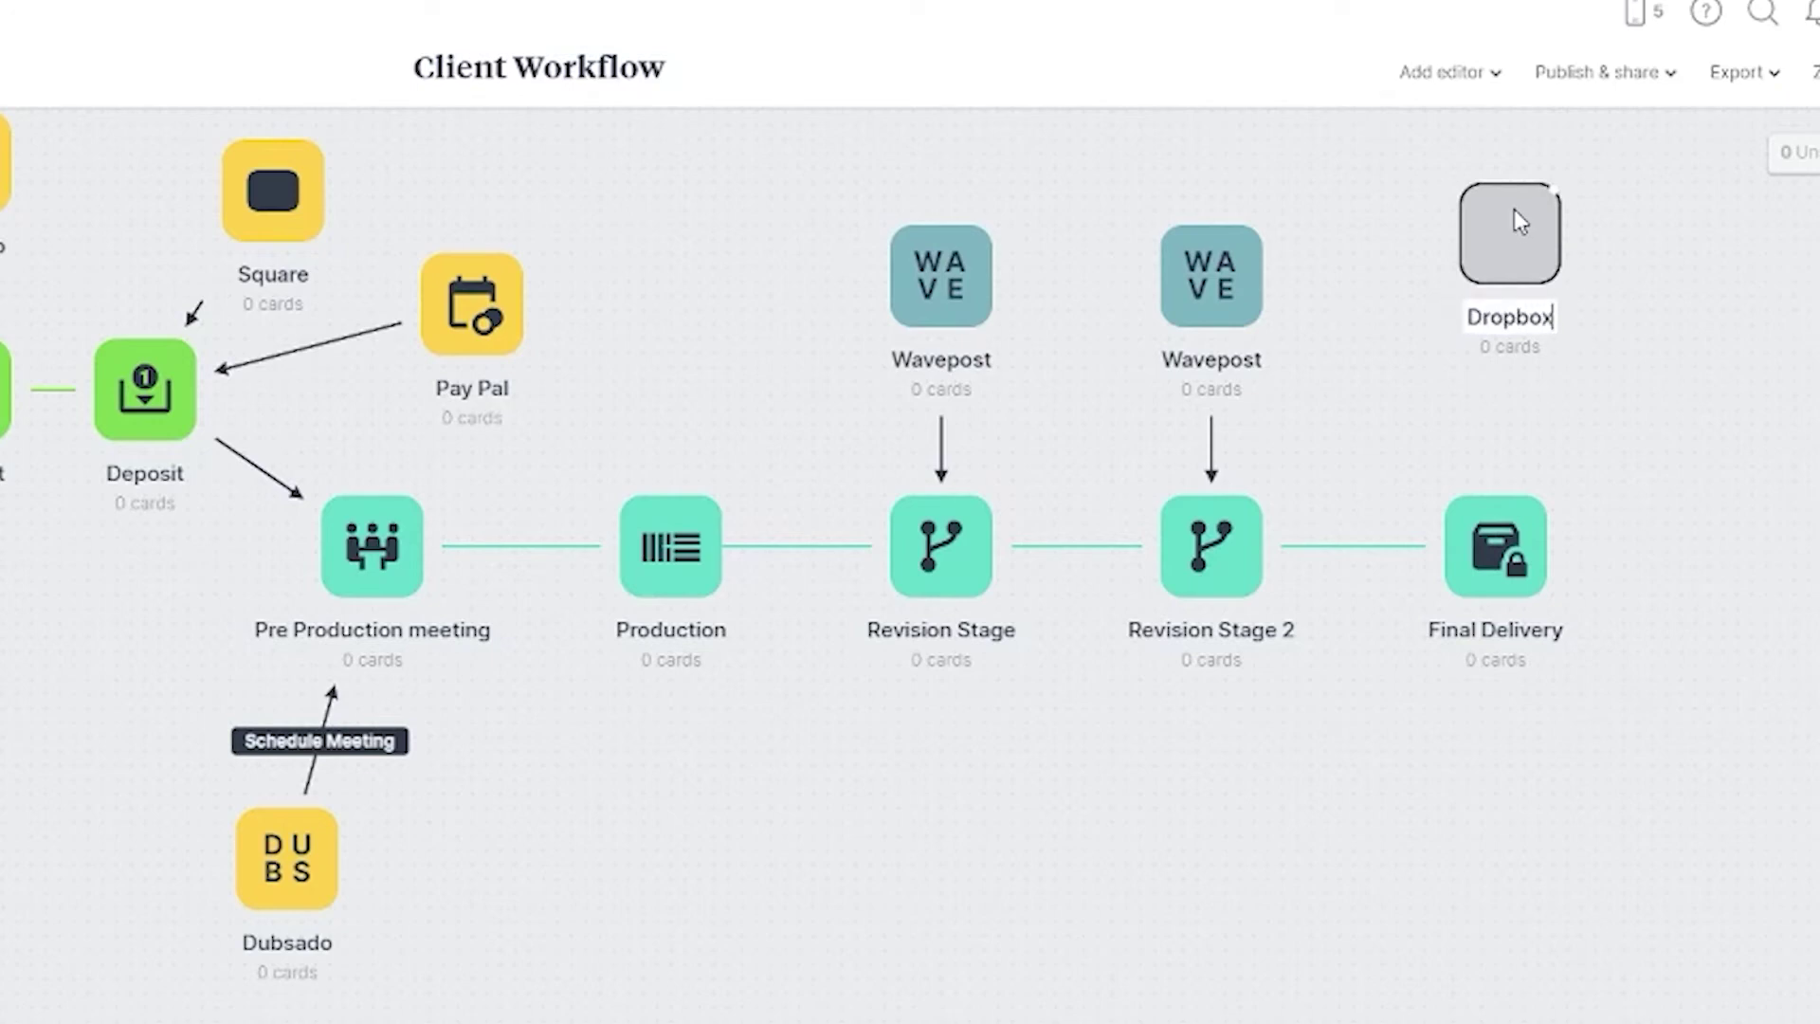
pyautogui.press('Return')
pyautogui.moveTo(1511, 234); pyautogui.dragTo(1502, 548)
pyautogui.click(1541, 233)
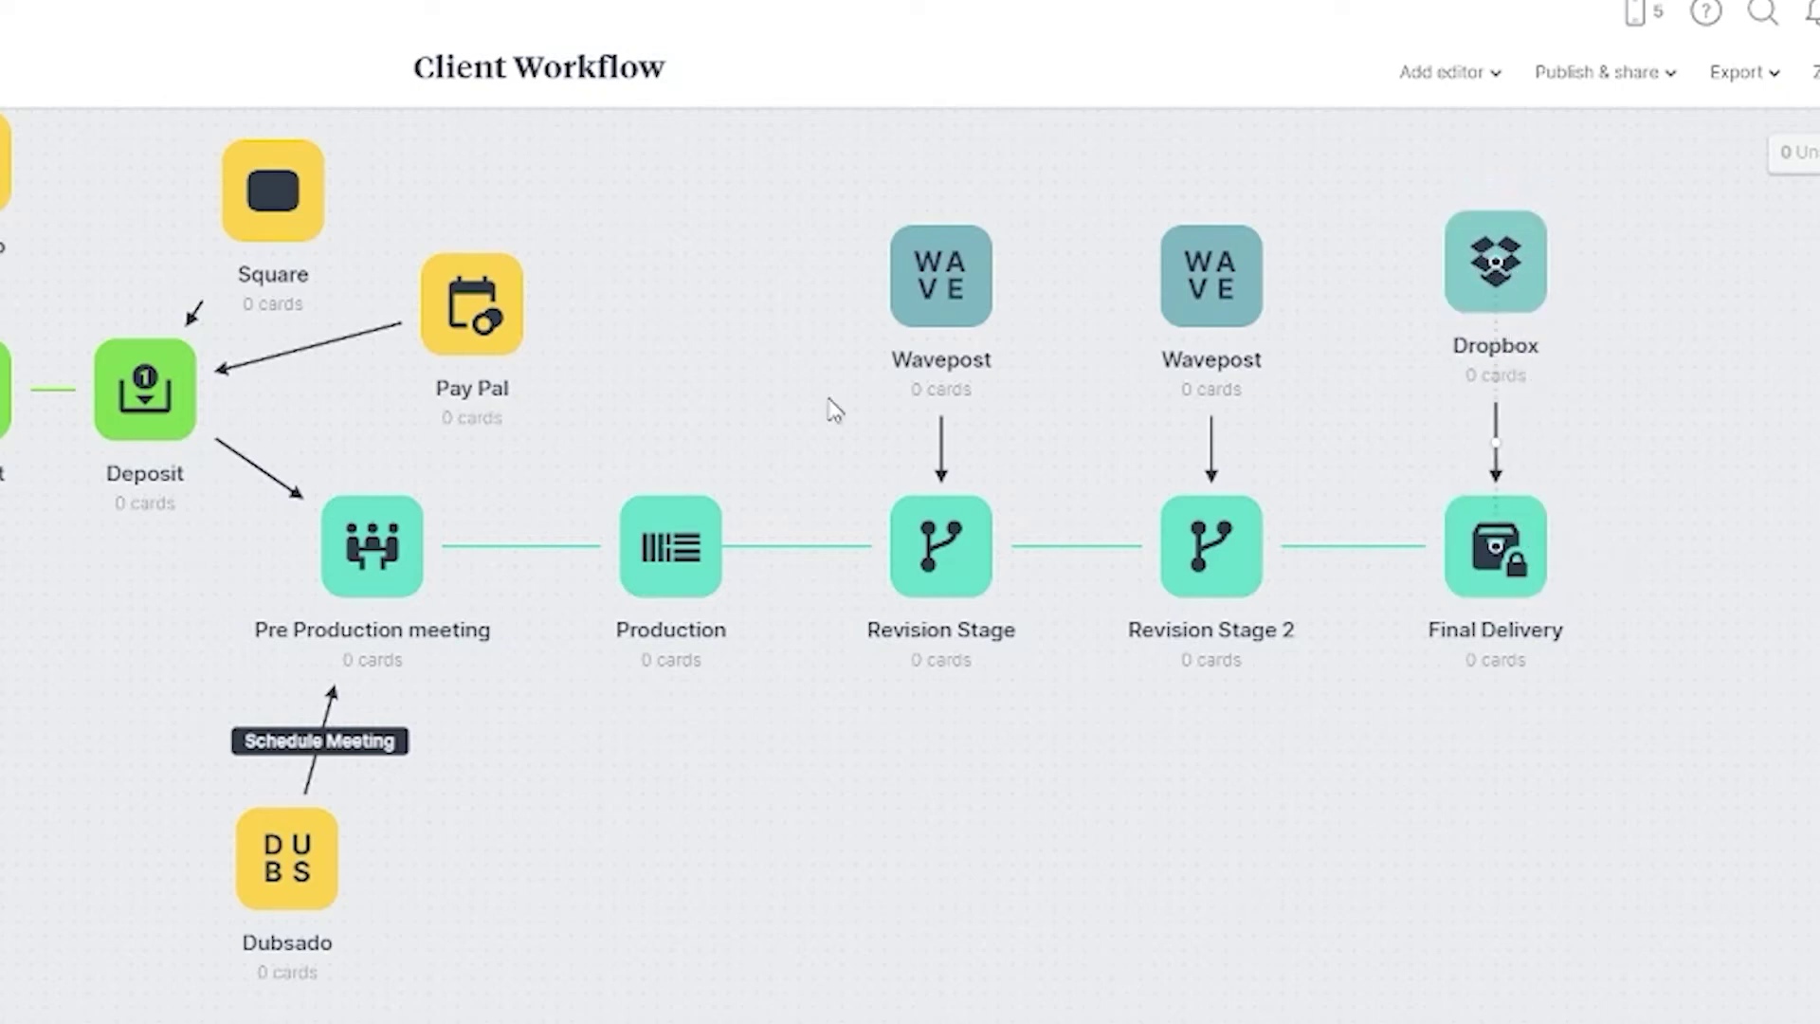
# Step: Add a new board named "Goolge Drive" beside the Dropbox board and connect it with Final Delivery by an arrow
pyautogui.moveTo(5, 398); pyautogui.dragTo(1668, 336)
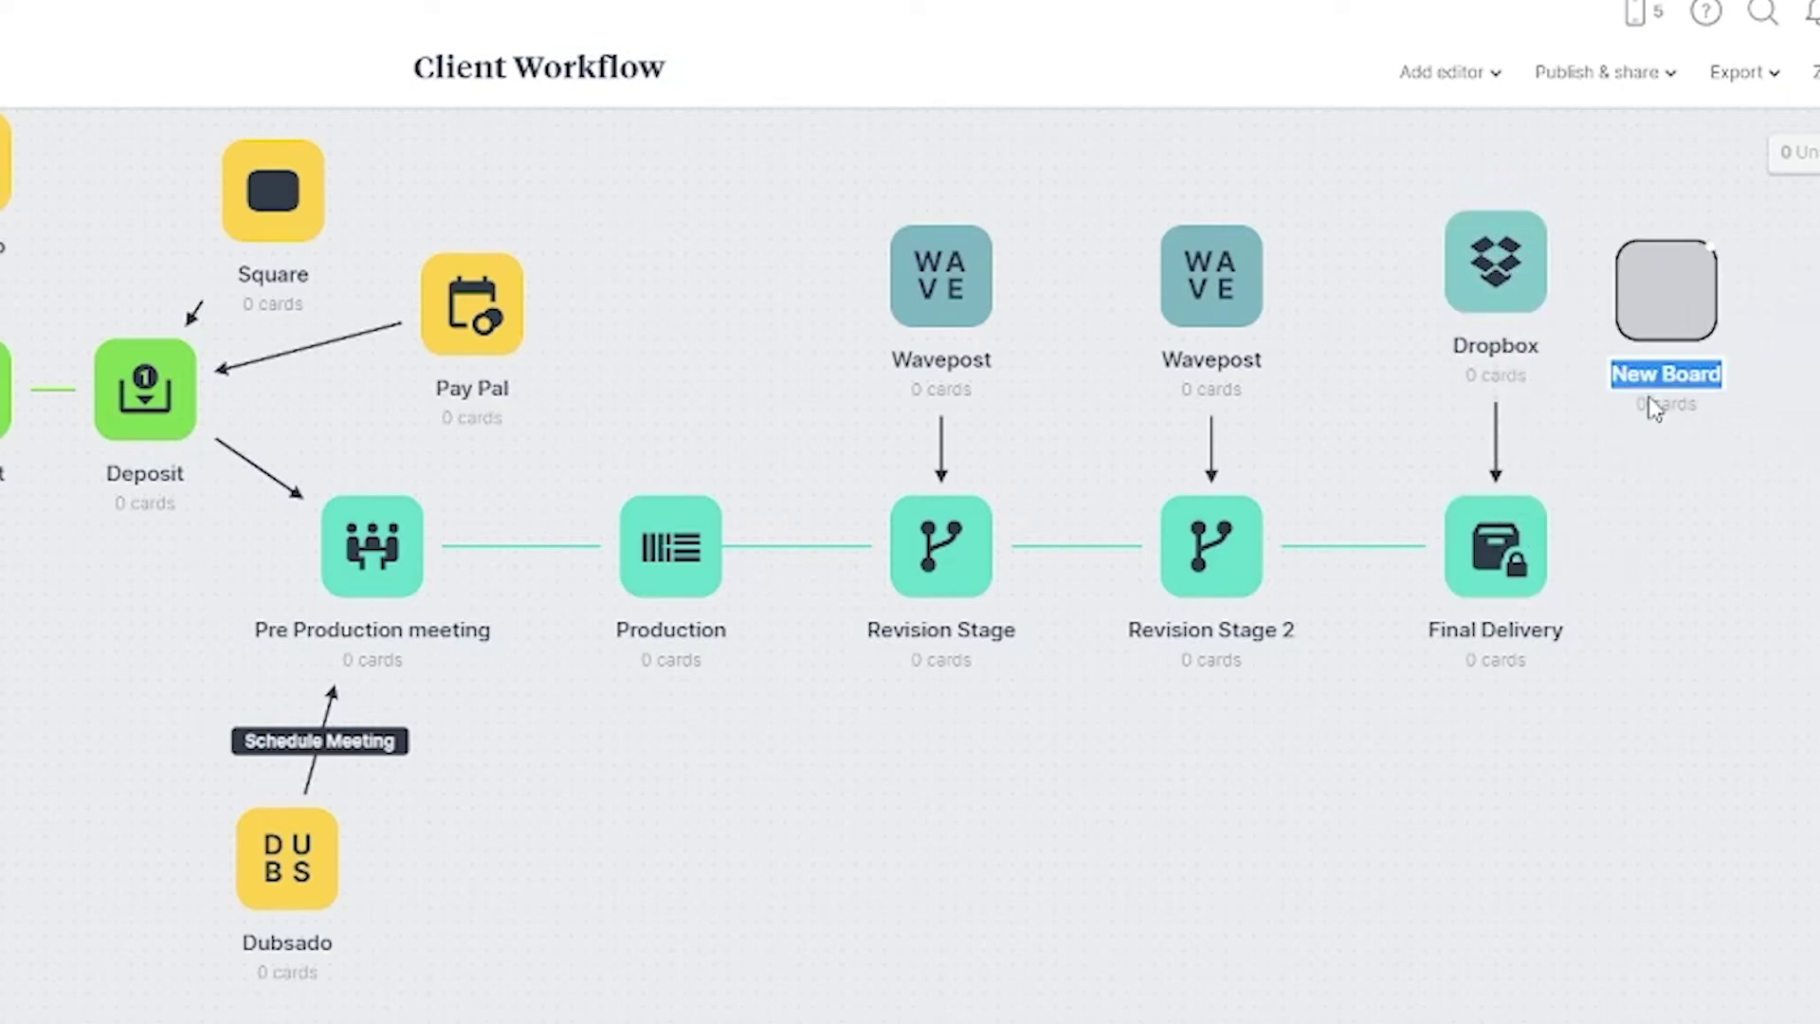
pyautogui.write('Goolge Drive')
pyautogui.press('Return')
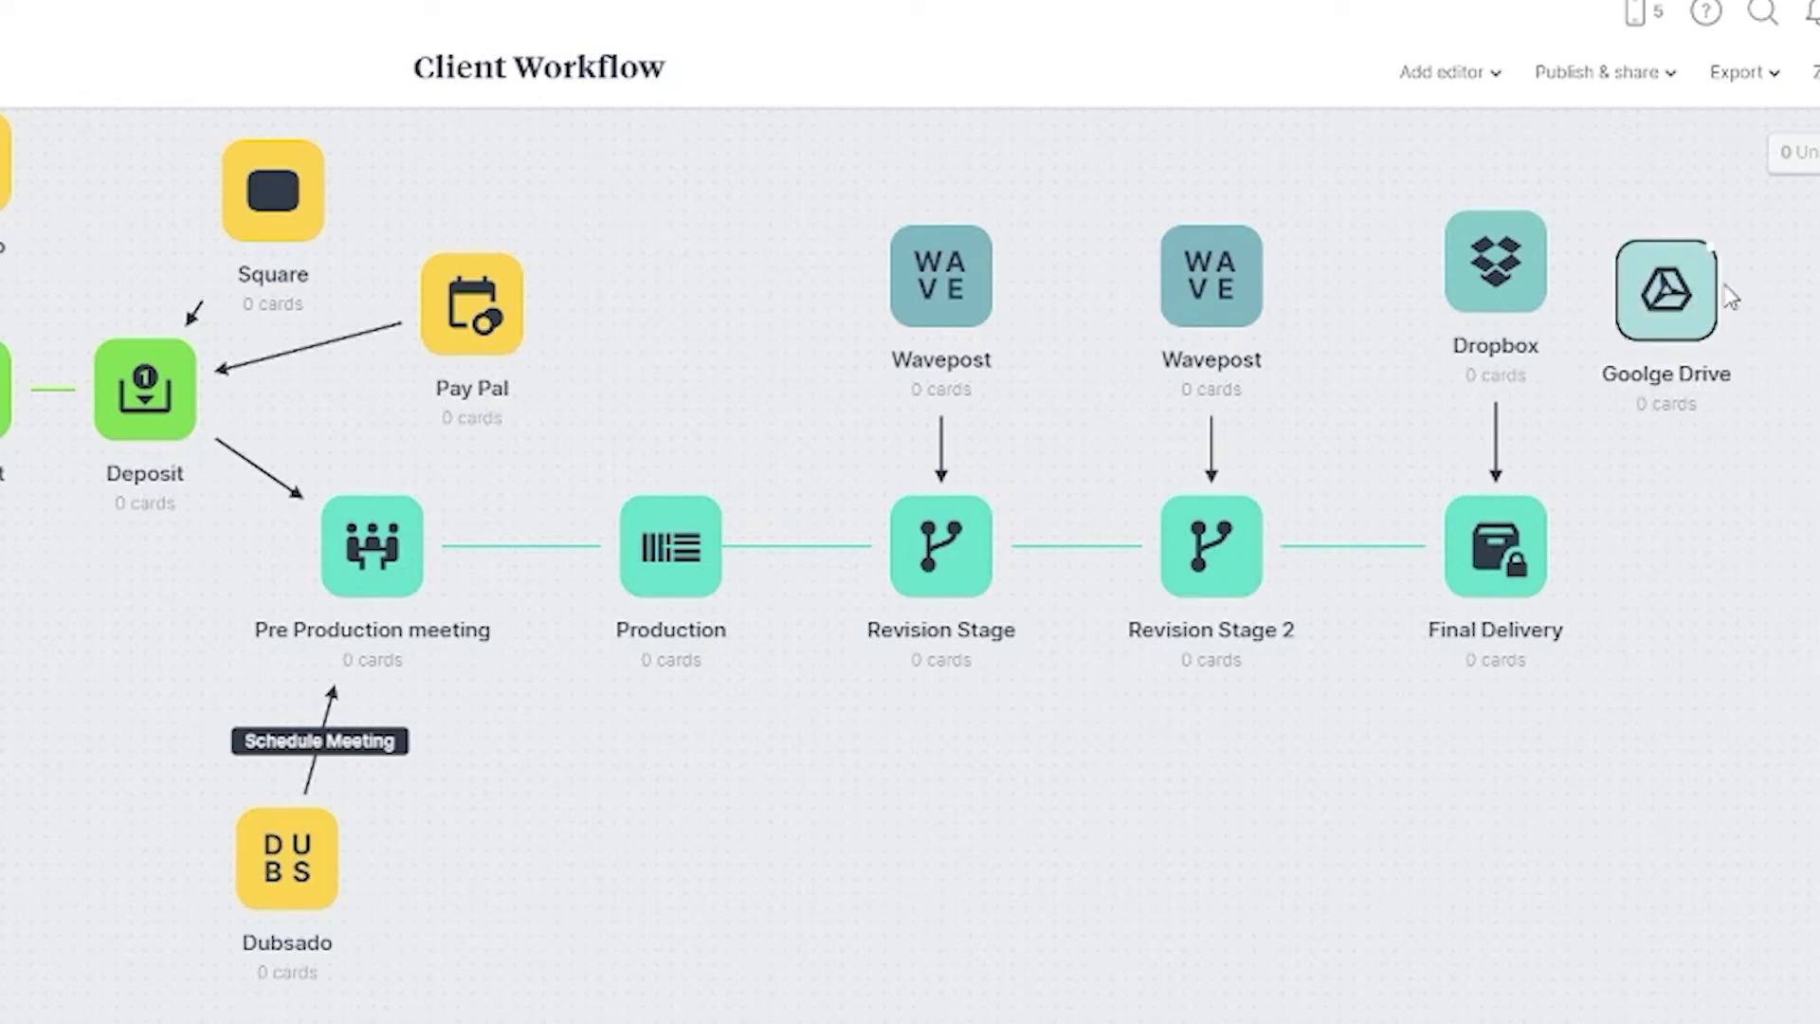
pyautogui.moveTo(1666, 322); pyautogui.dragTo(1517, 559)
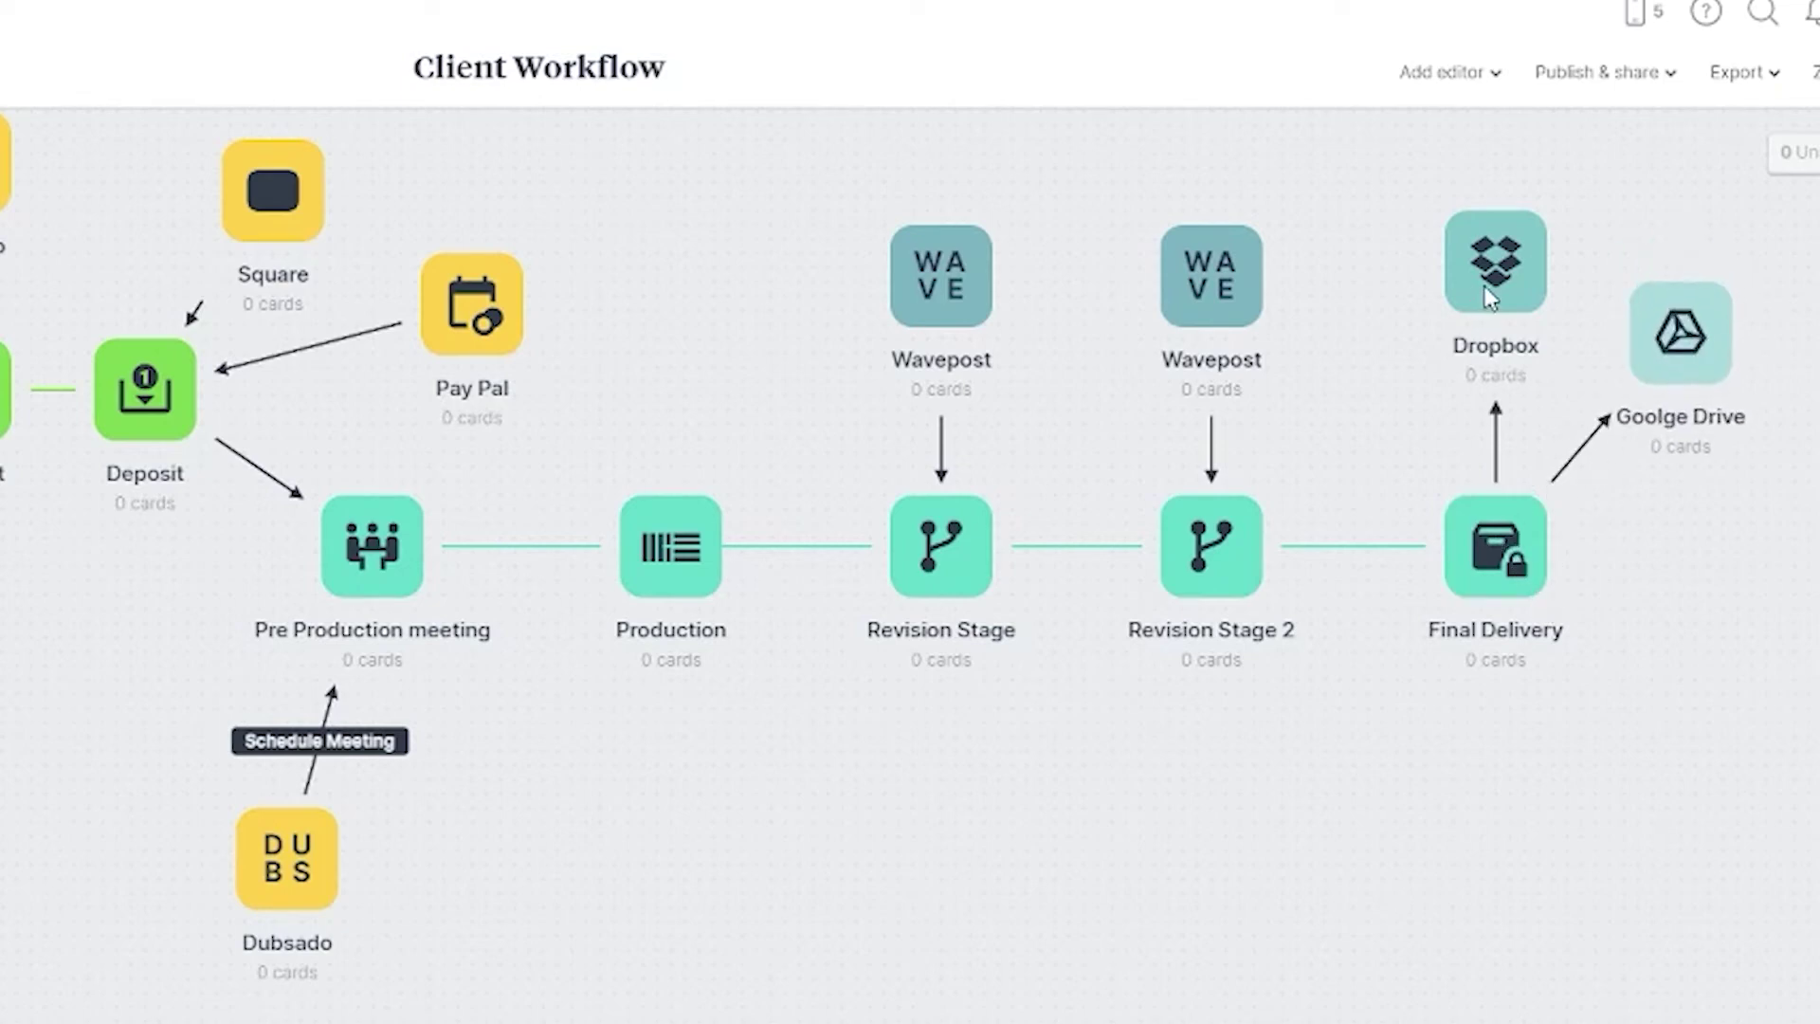
# Step: Recolor both Wavepost boards and the Dropbox and Goolge Drive boards yellow together
pyautogui.moveTo(834, 180); pyautogui.dragTo(1763, 445)
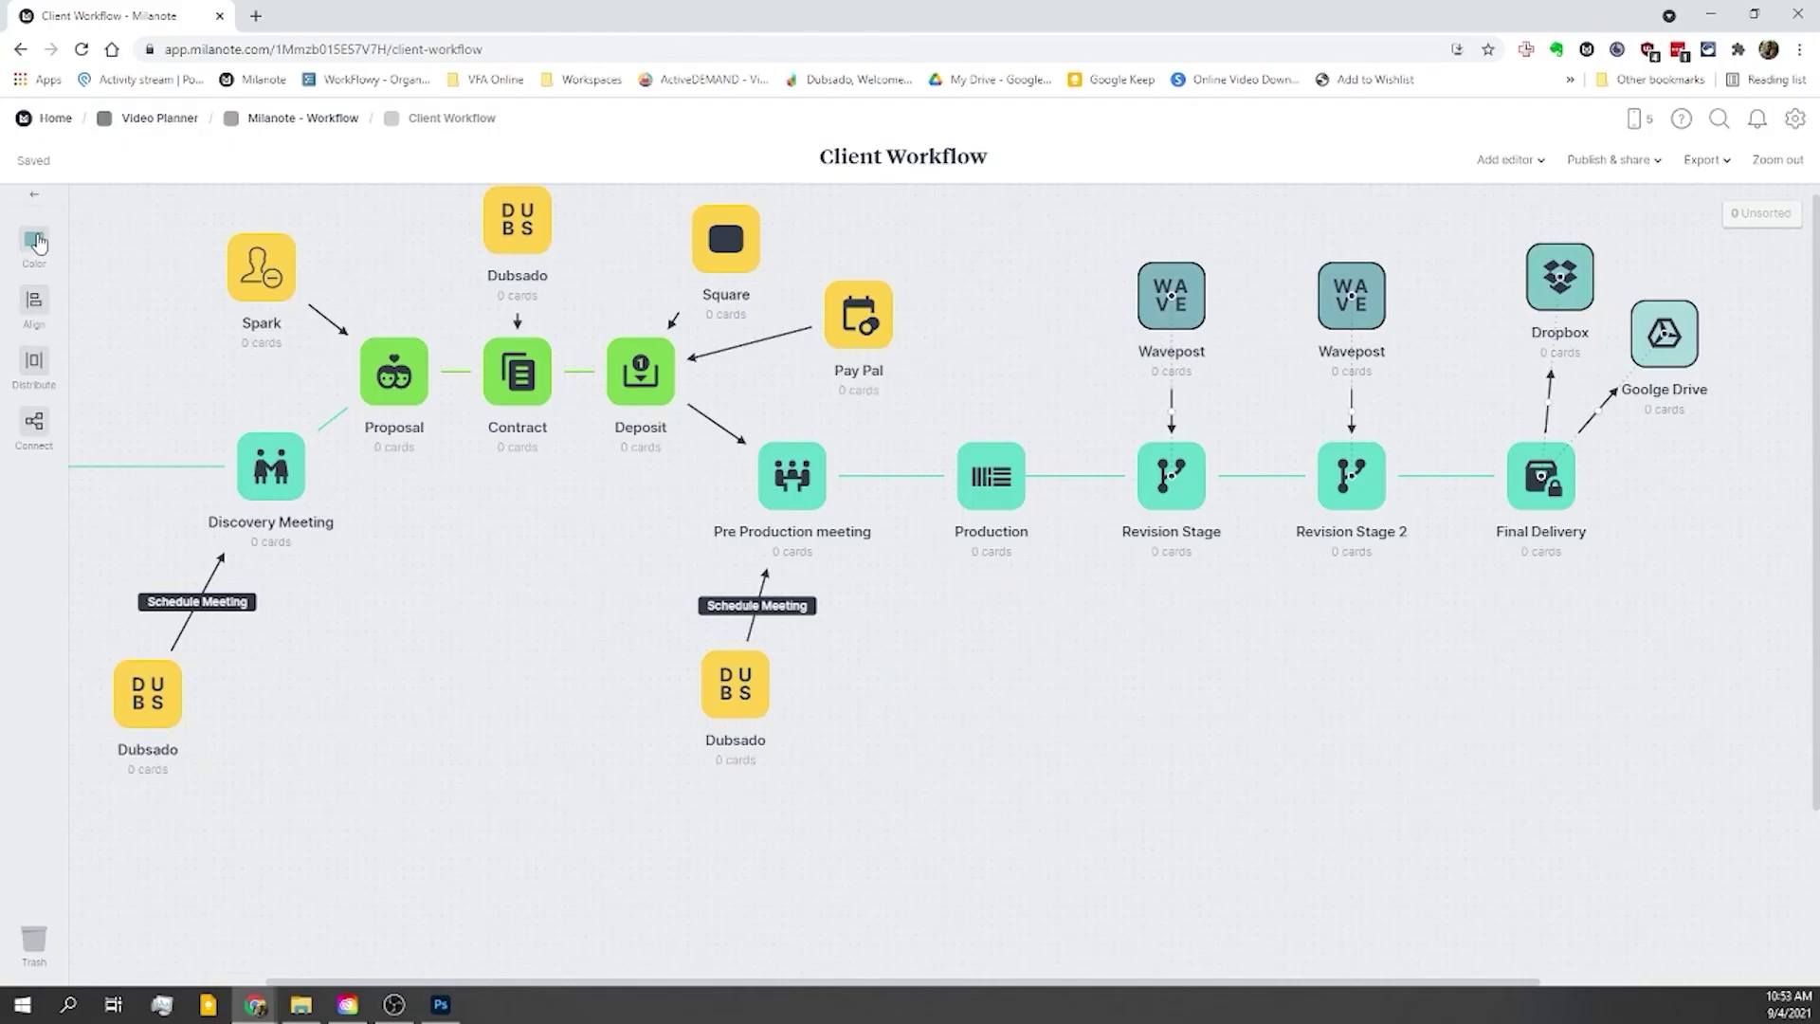
pyautogui.click(35, 240)
pyautogui.click(98, 218)
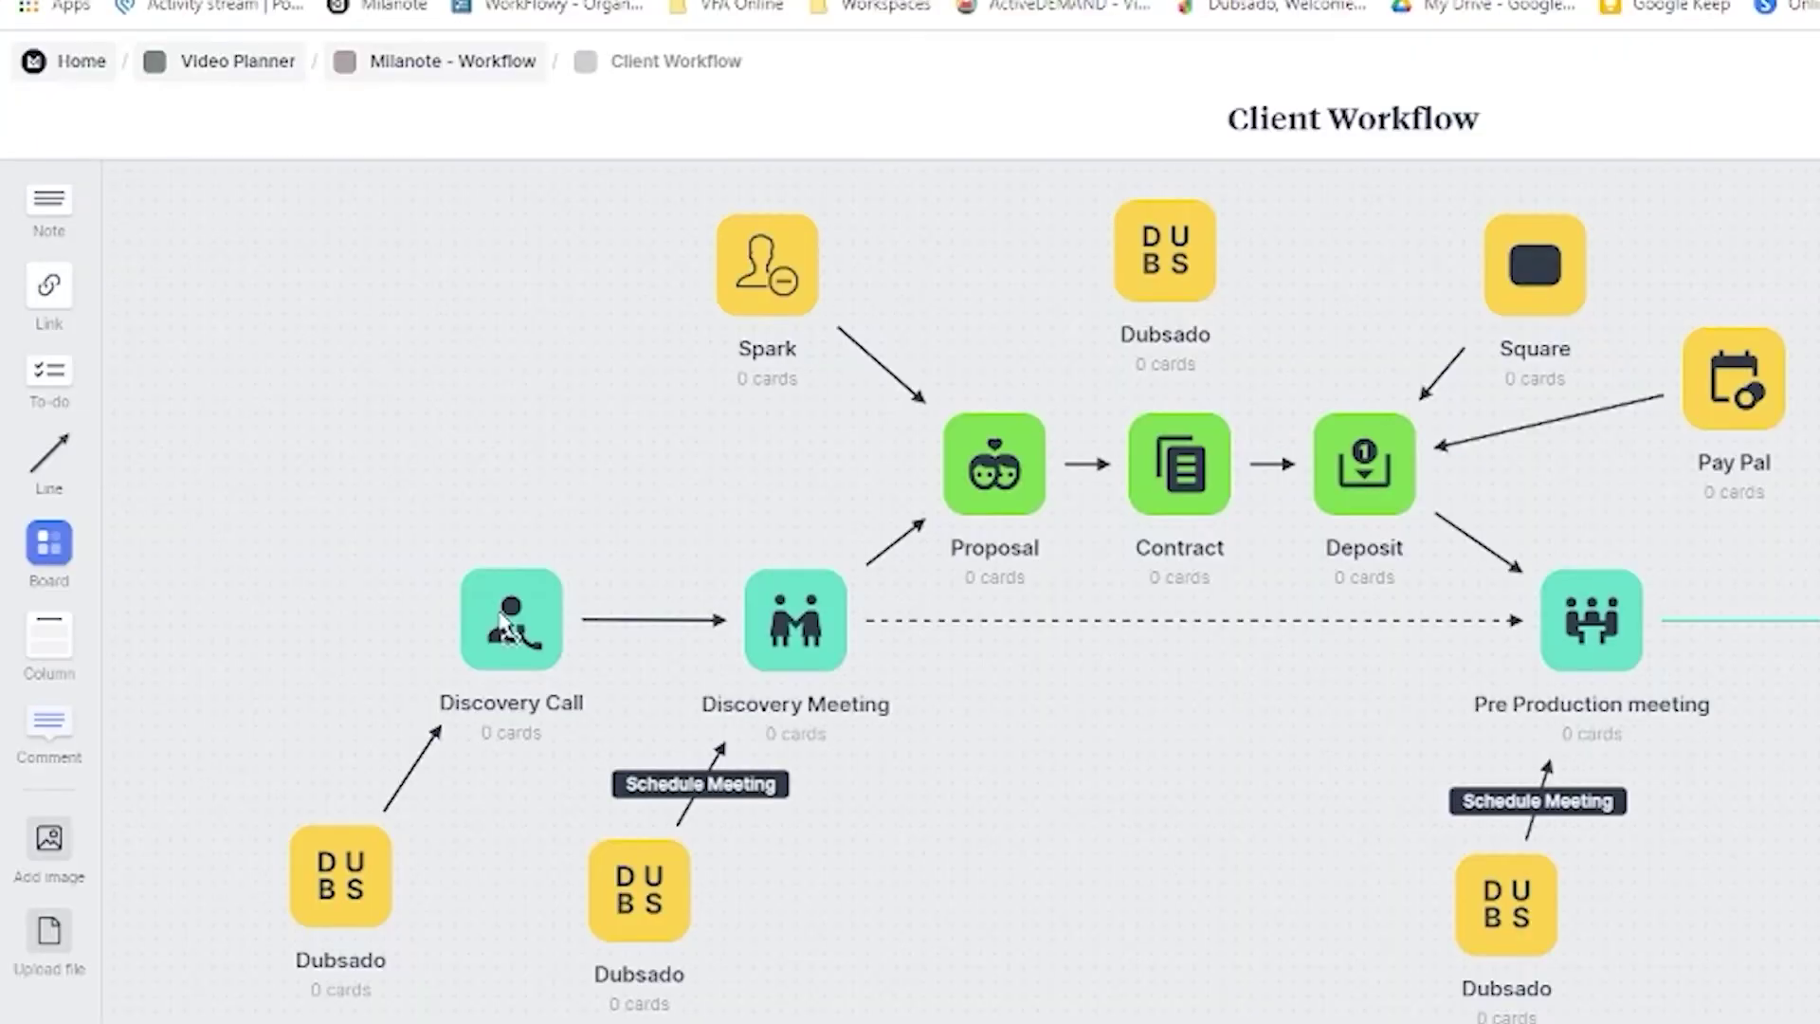
# Step: Add a new board named "Referrals" above and to the left of Discovery Call and connect it to Discovery Call with an arrow
pyautogui.moveTo(492, 618); pyautogui.dragTo(499, 614)
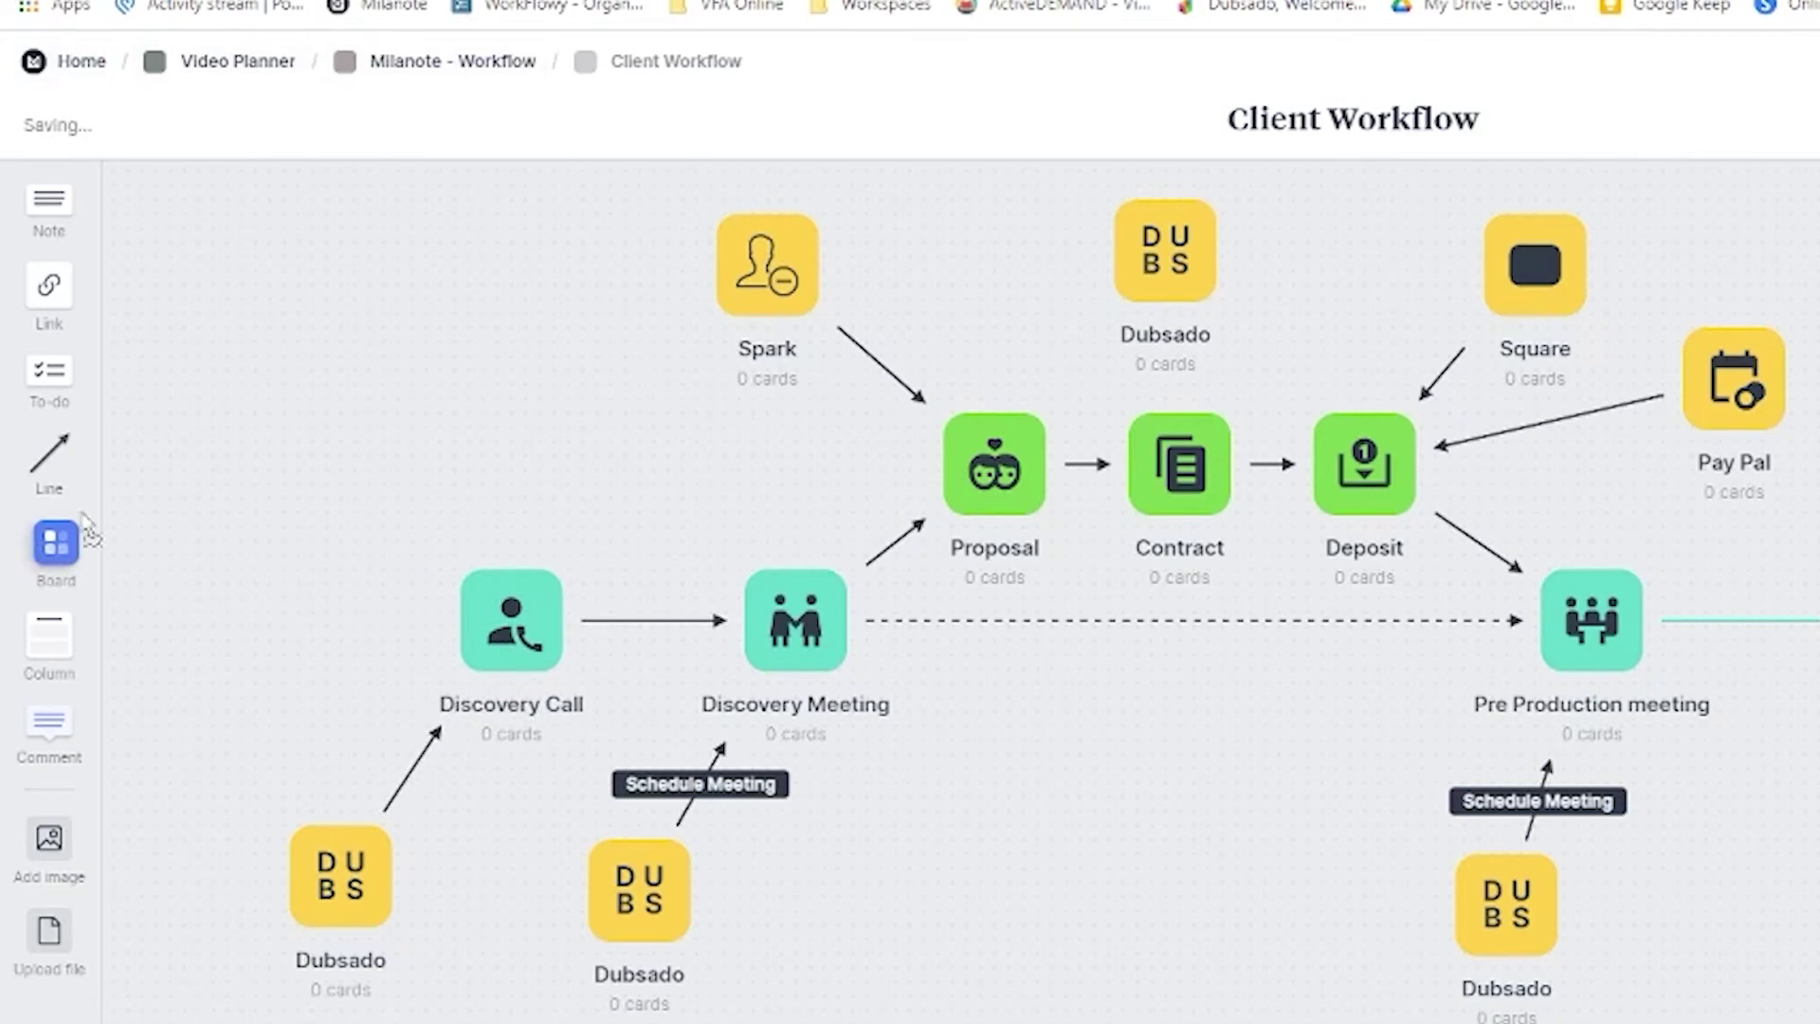
pyautogui.moveTo(68, 540); pyautogui.dragTo(408, 332)
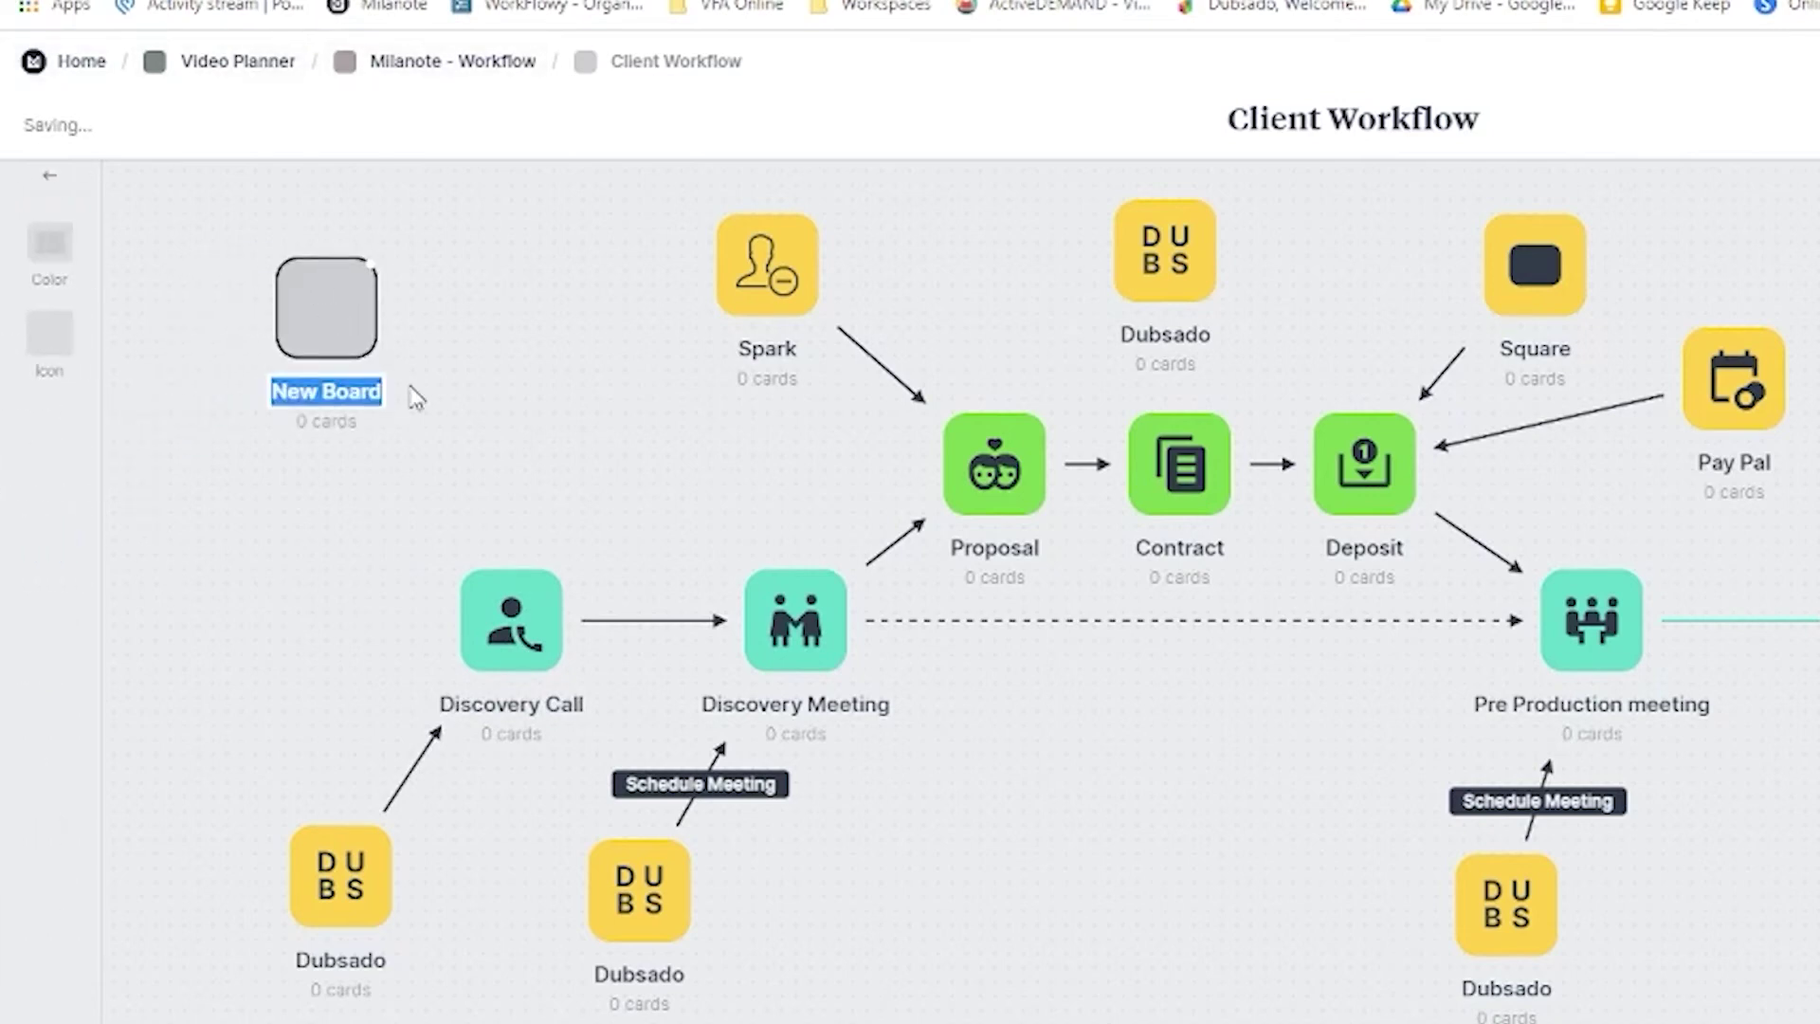
pyautogui.write('Re')
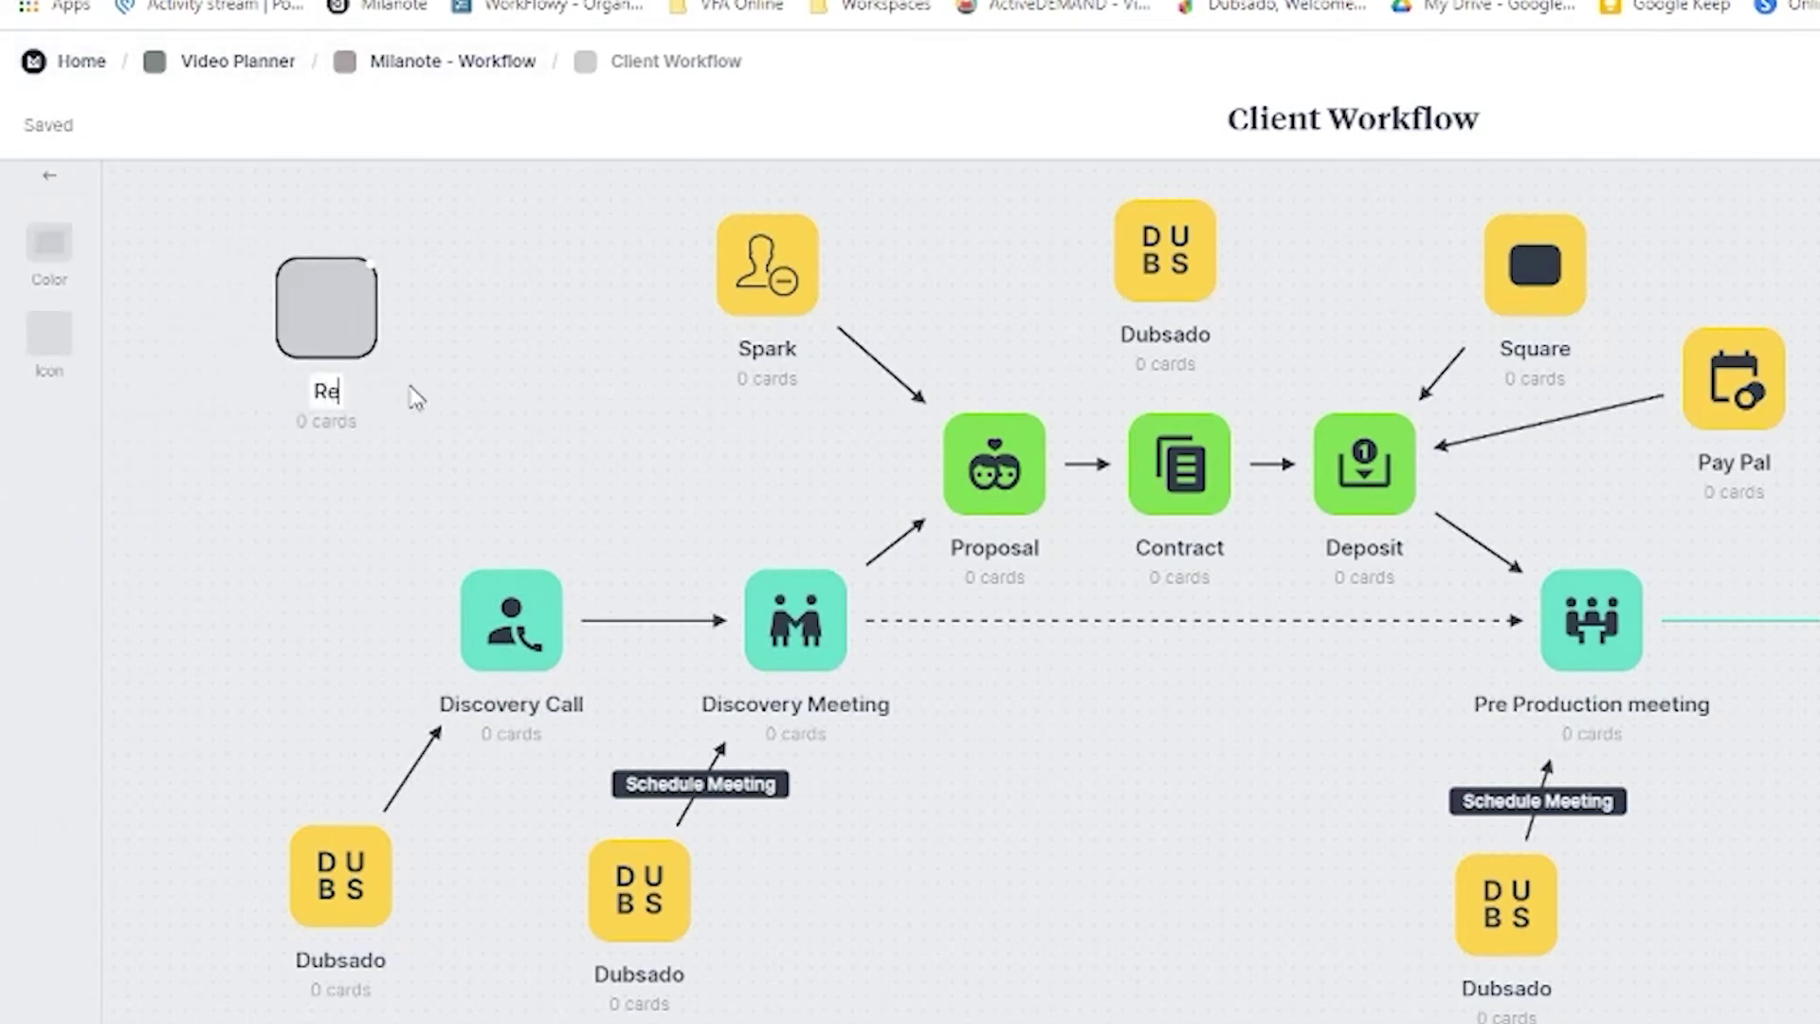
pyautogui.write('ferrals')
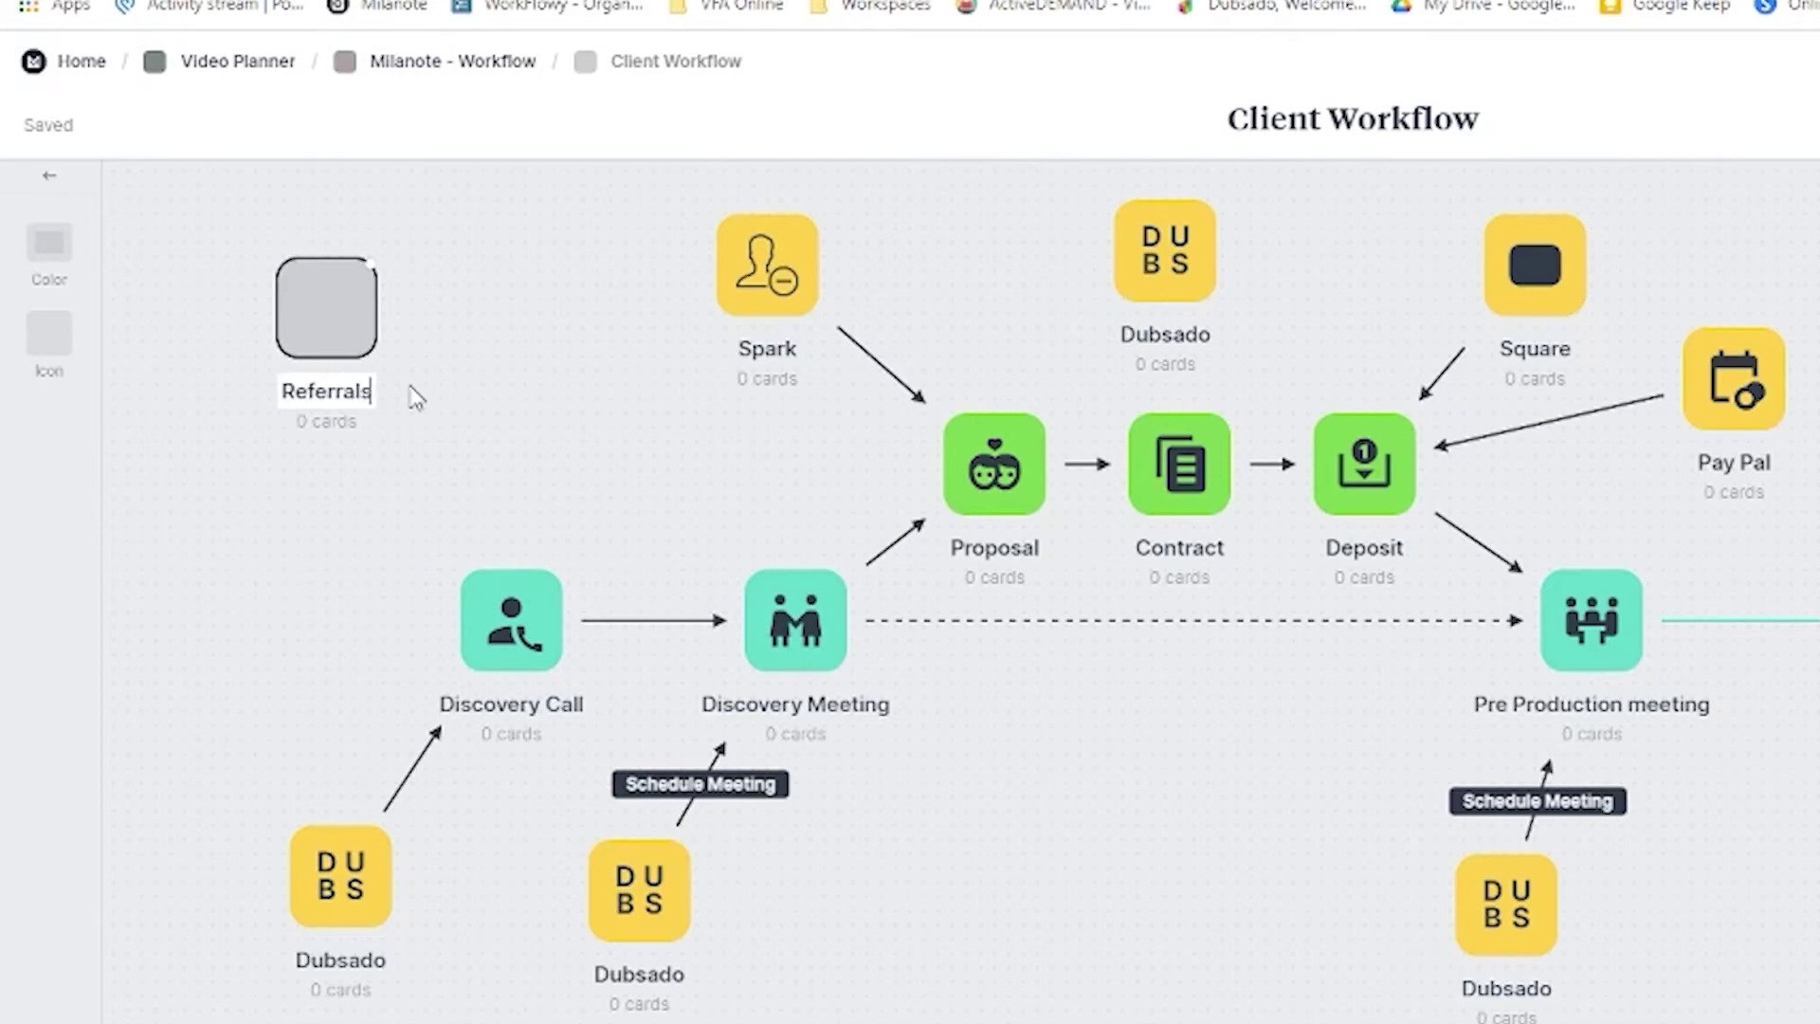
pyautogui.click(414, 397)
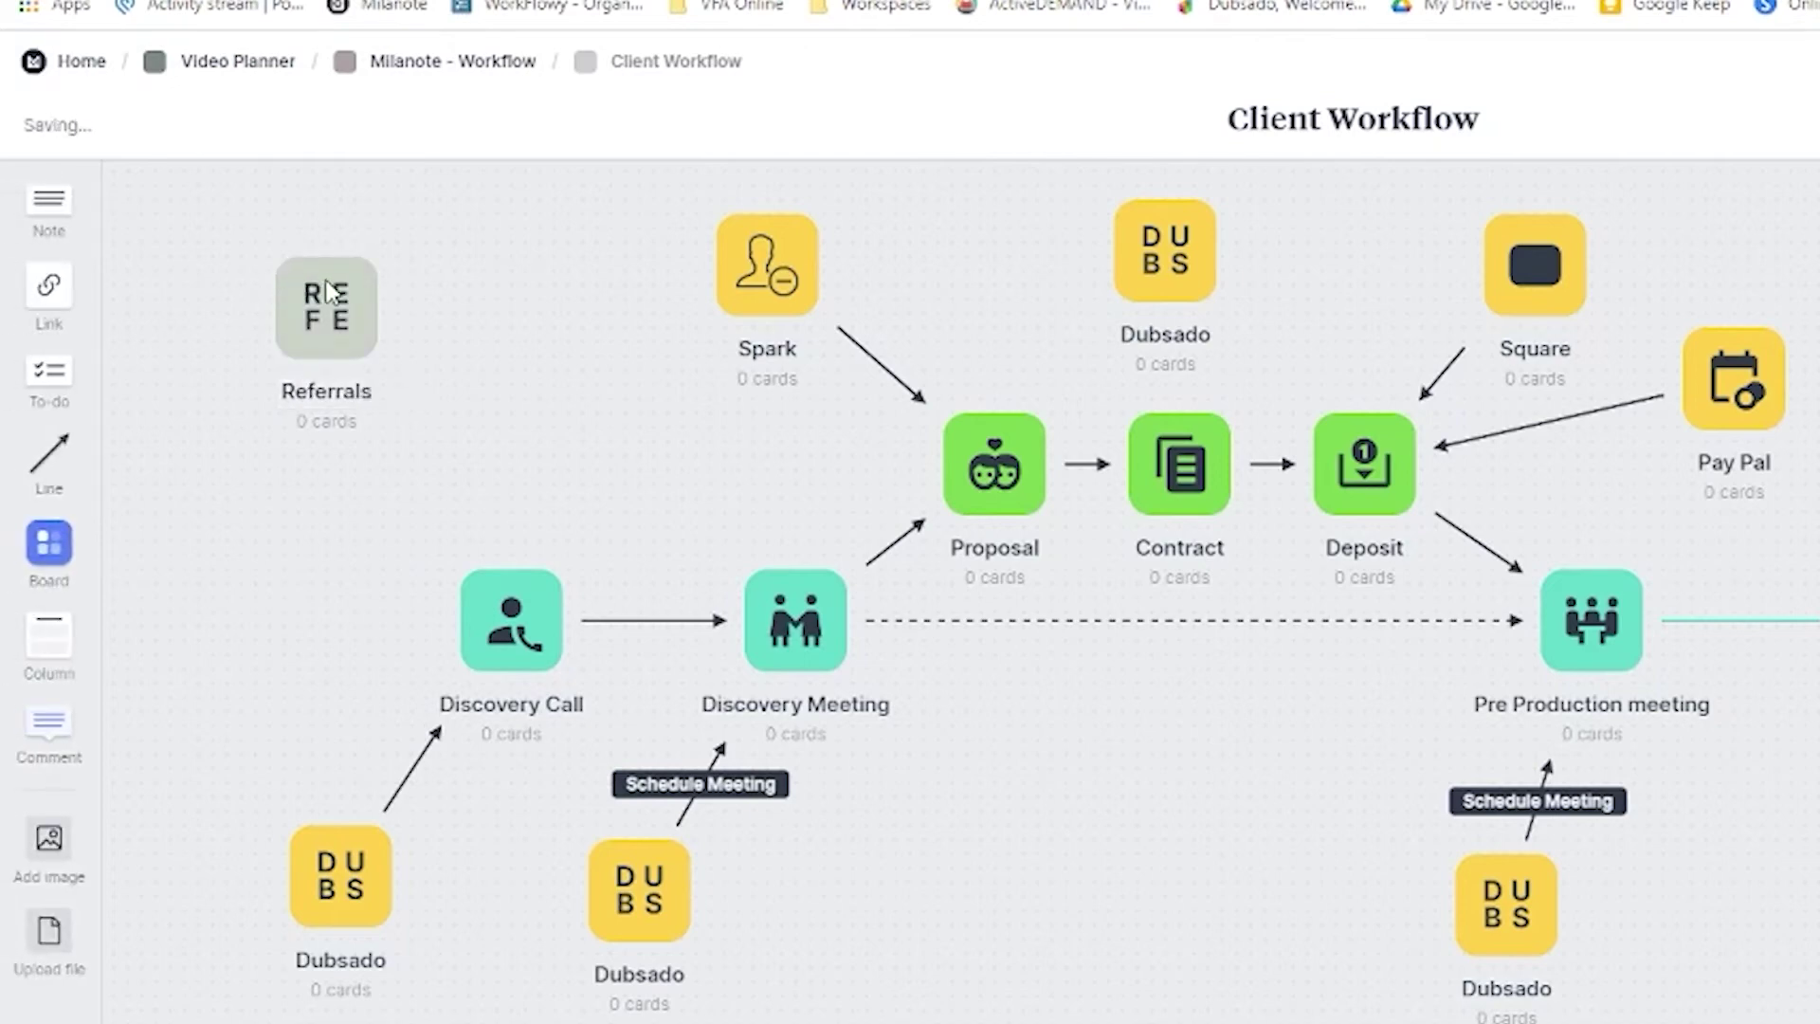
pyautogui.click(358, 262)
pyautogui.moveTo(365, 262); pyautogui.dragTo(507, 616)
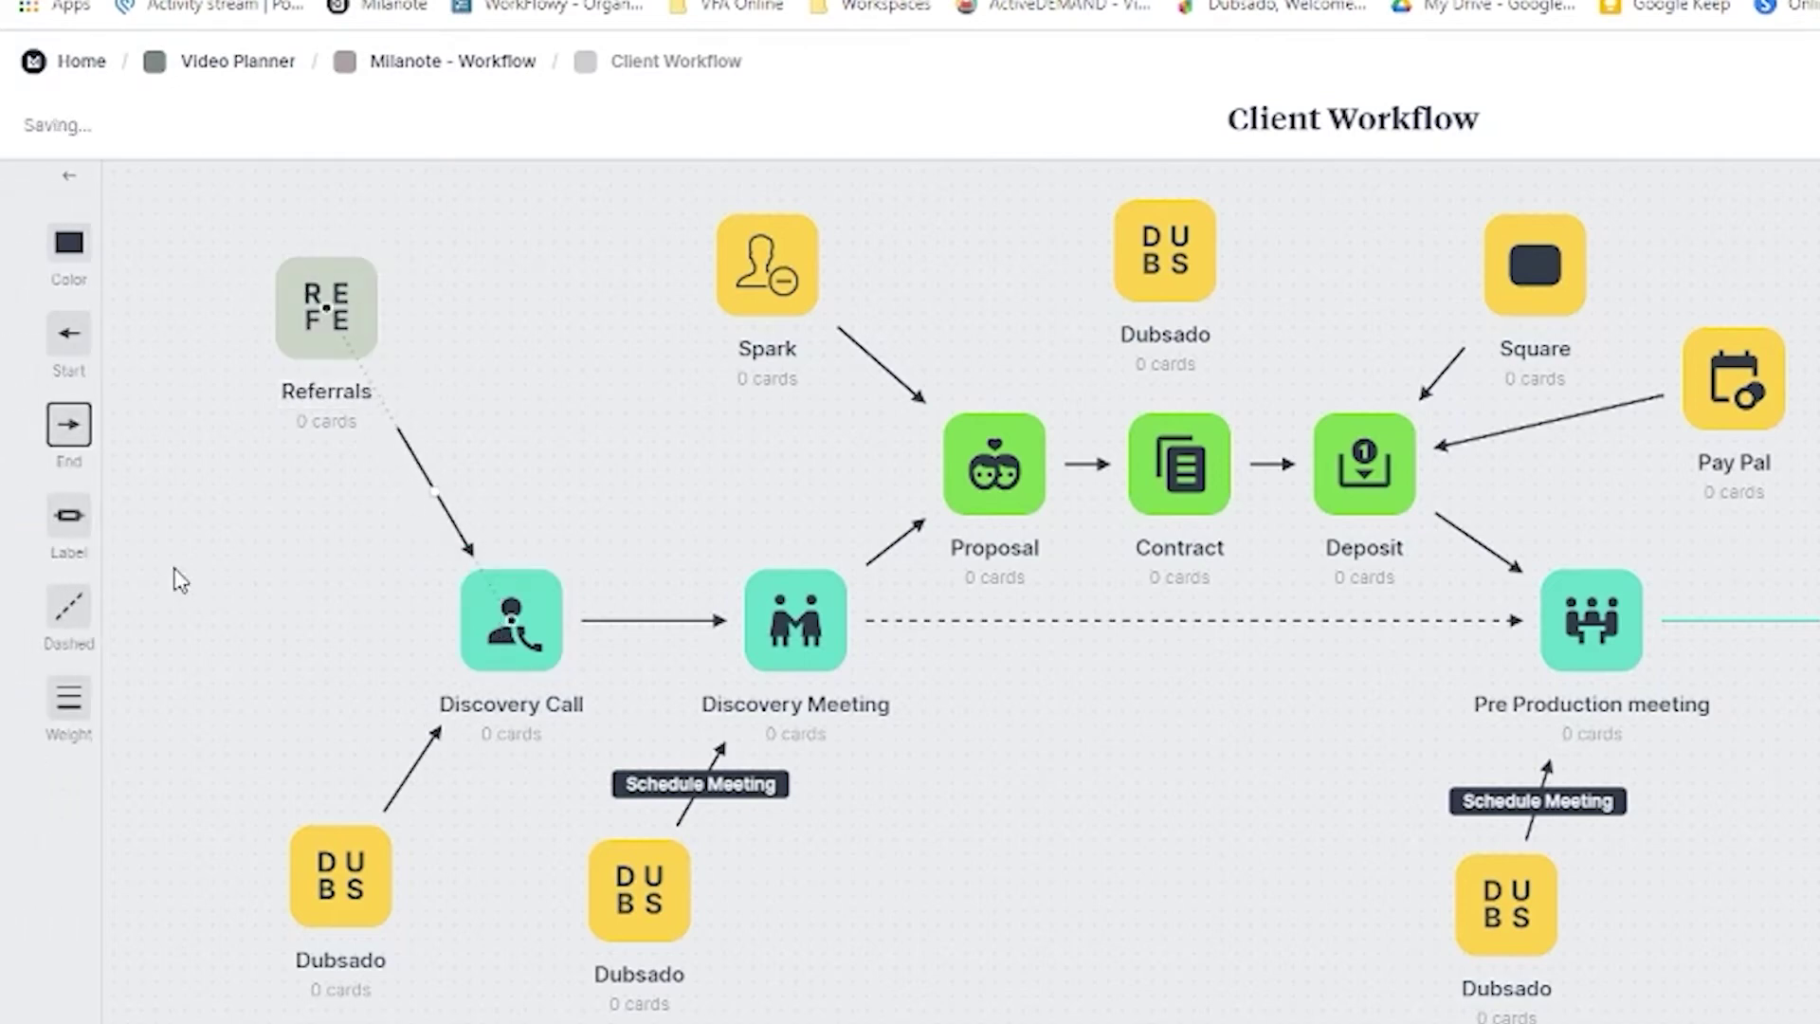
pyautogui.click(121, 622)
# Step: Add a new board named "Social Media" below the Referrals board
pyautogui.click(40, 542)
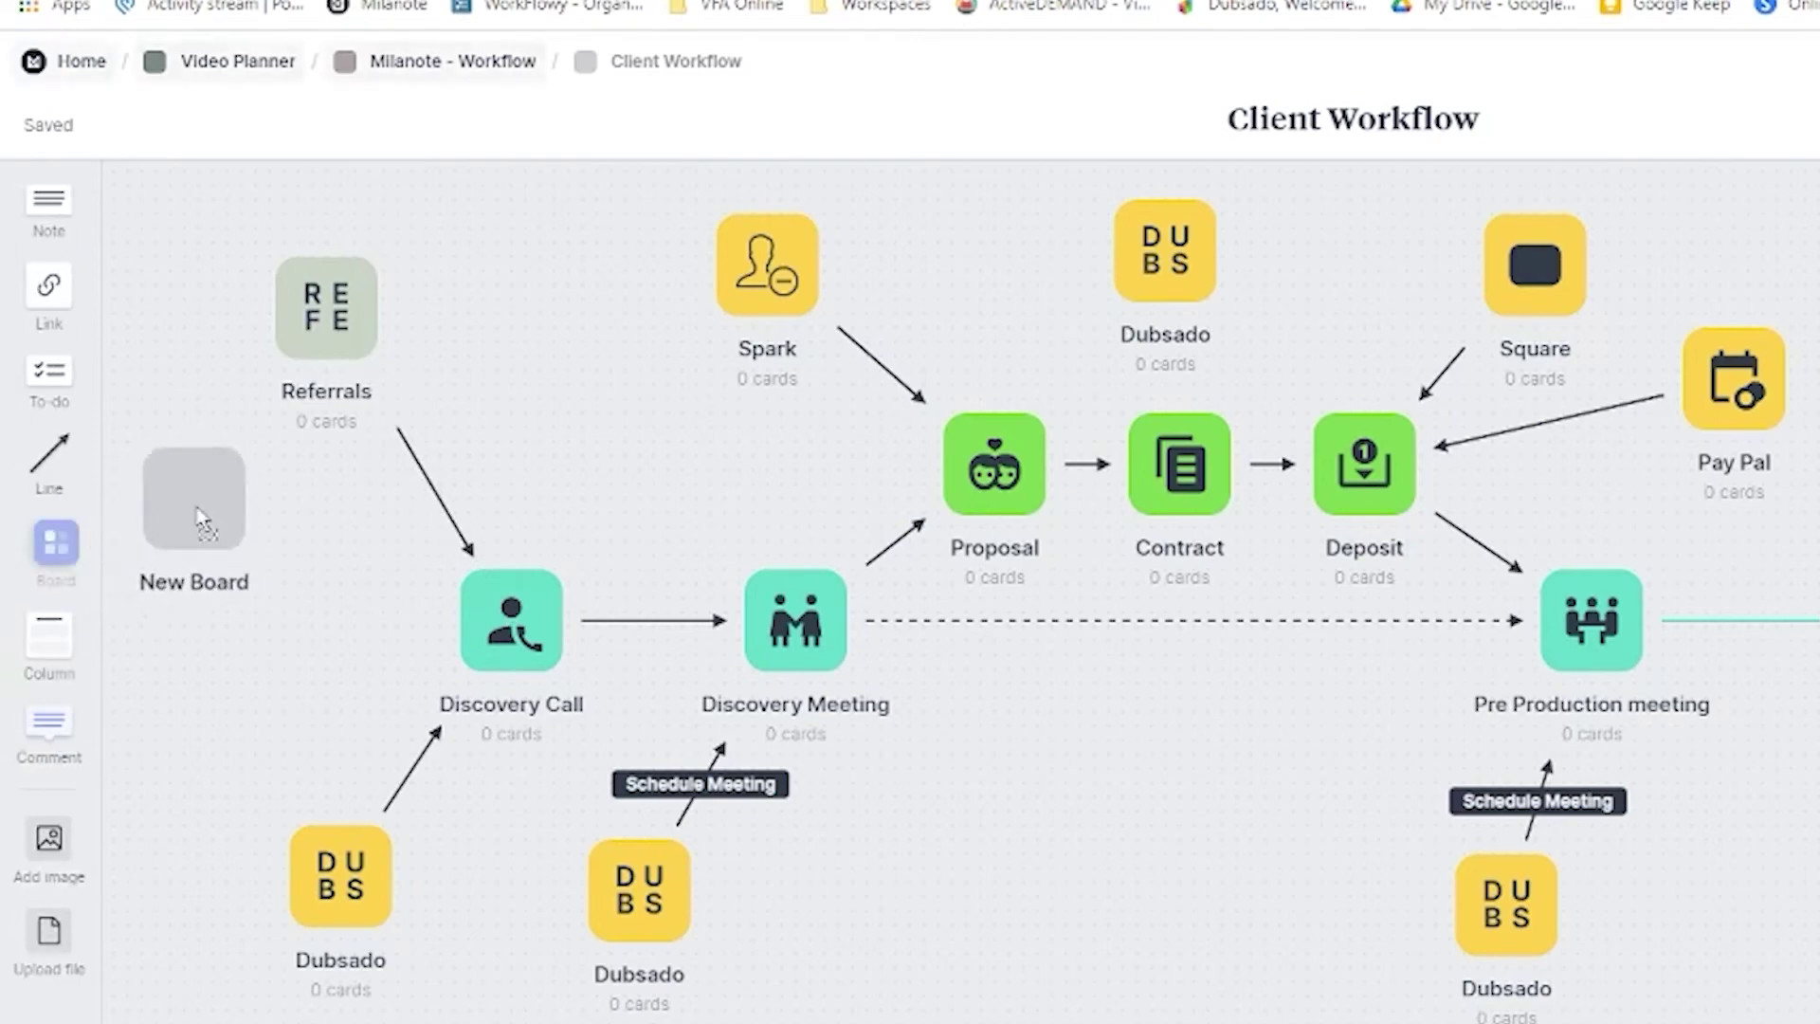
pyautogui.write('Socail')
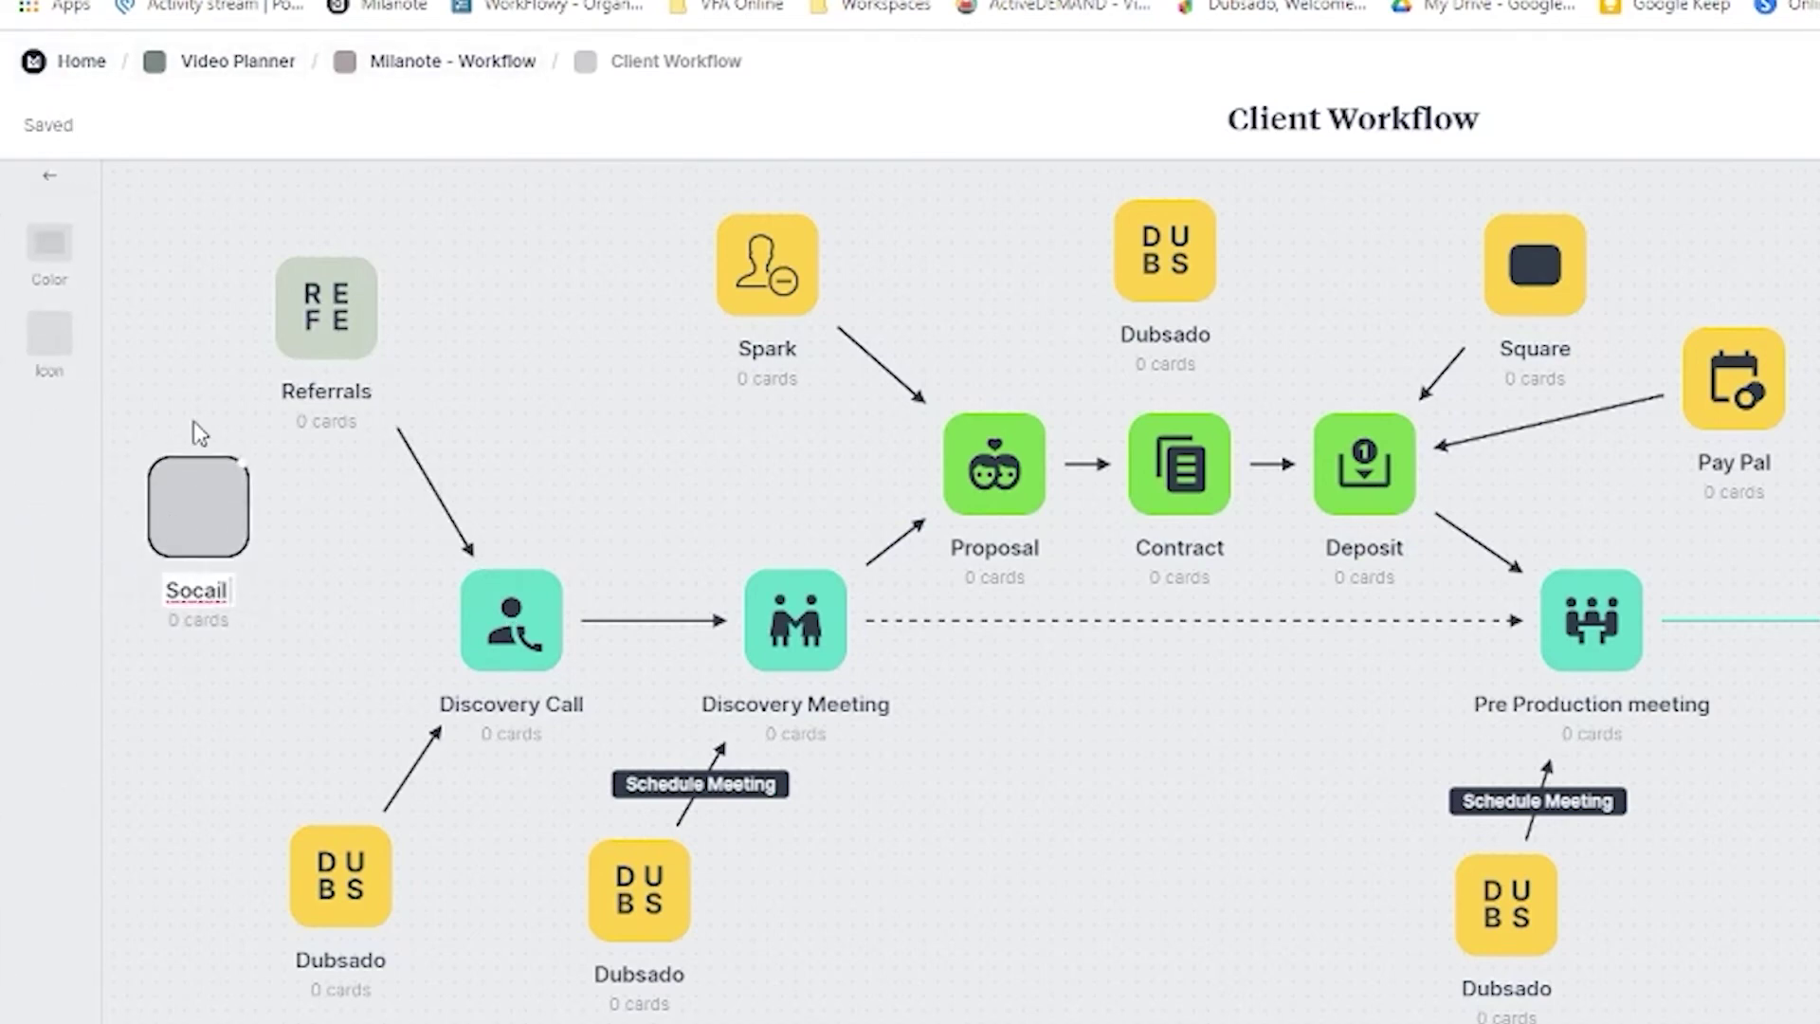
pyautogui.press('BackSpace')
pyautogui.press('BackSpace')
pyautogui.write('l Media')
pyautogui.click(254, 480)
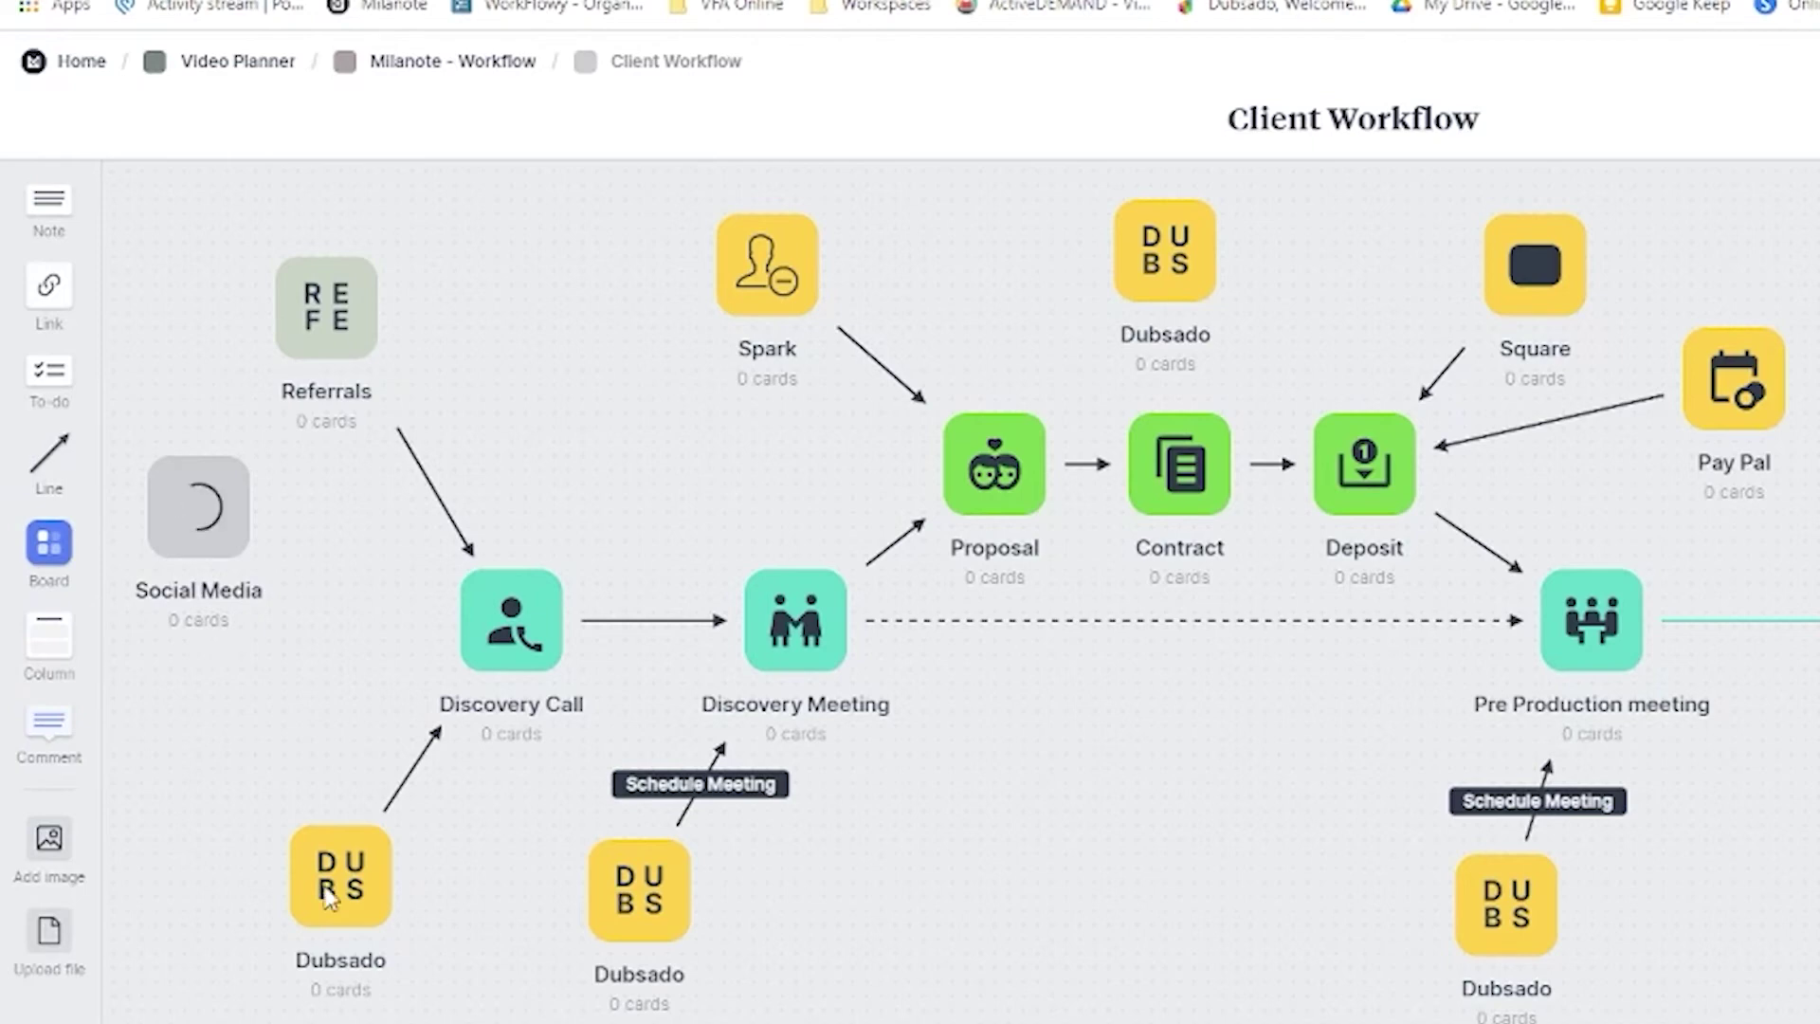
# Step: Add a new board named "Organic Search" below the Social Media board
pyautogui.moveTo(49, 542); pyautogui.dragTo(277, 731)
pyautogui.write('Organis serach')
pyautogui.click(284, 732)
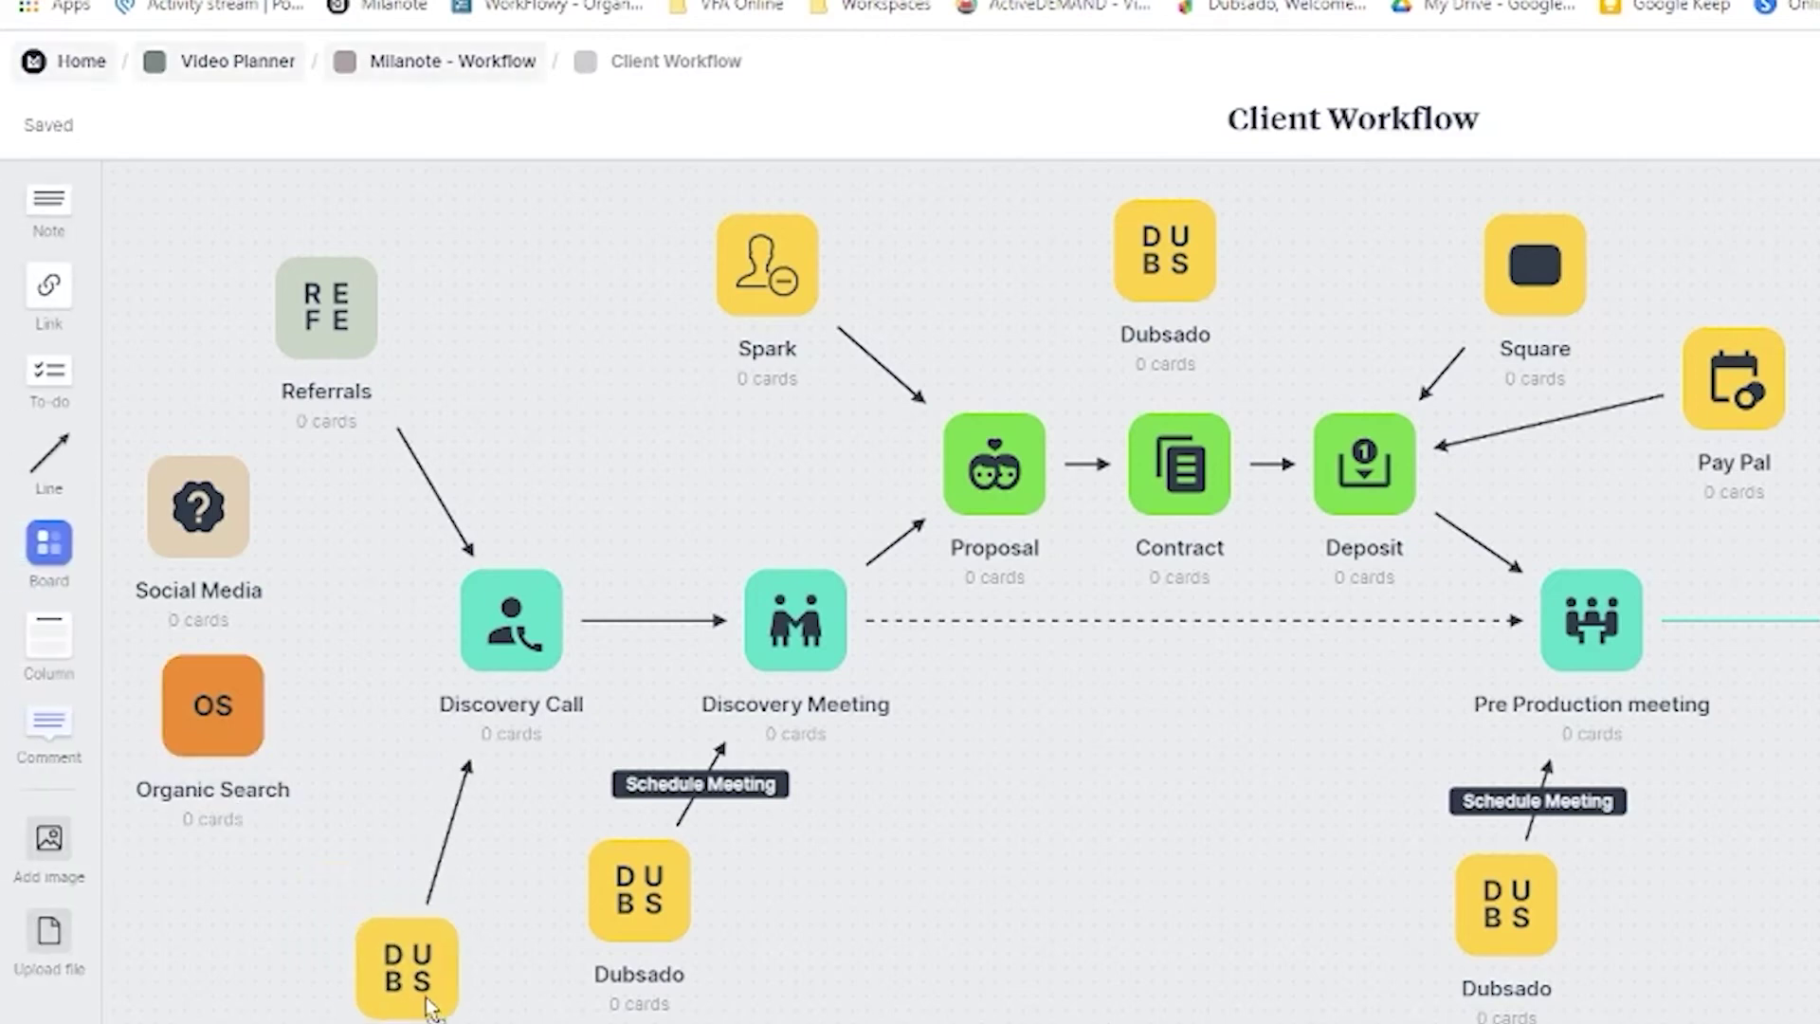
# Step: Shift the Dubsado board under Discovery Meeting down and connect Organic Search and Social Media to Discovery Call with arrows
pyautogui.moveTo(681, 913); pyautogui.dragTo(738, 970)
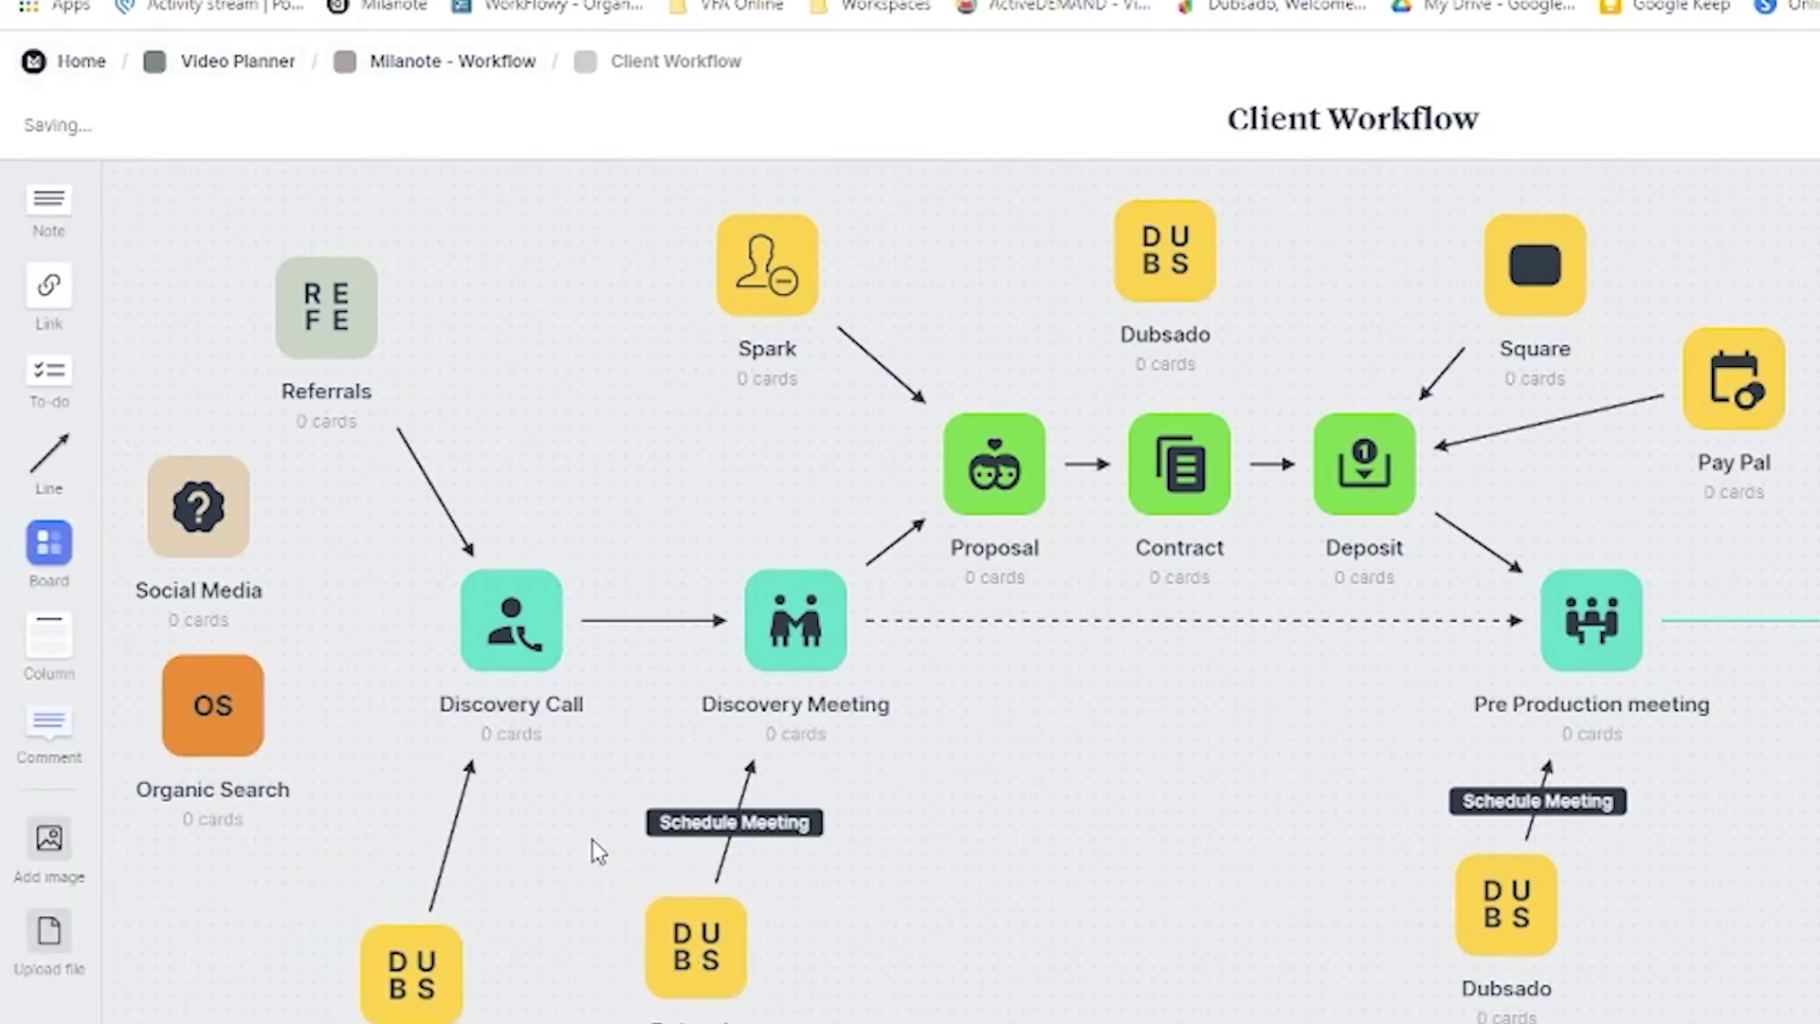
pyautogui.moveTo(260, 659); pyautogui.dragTo(503, 623)
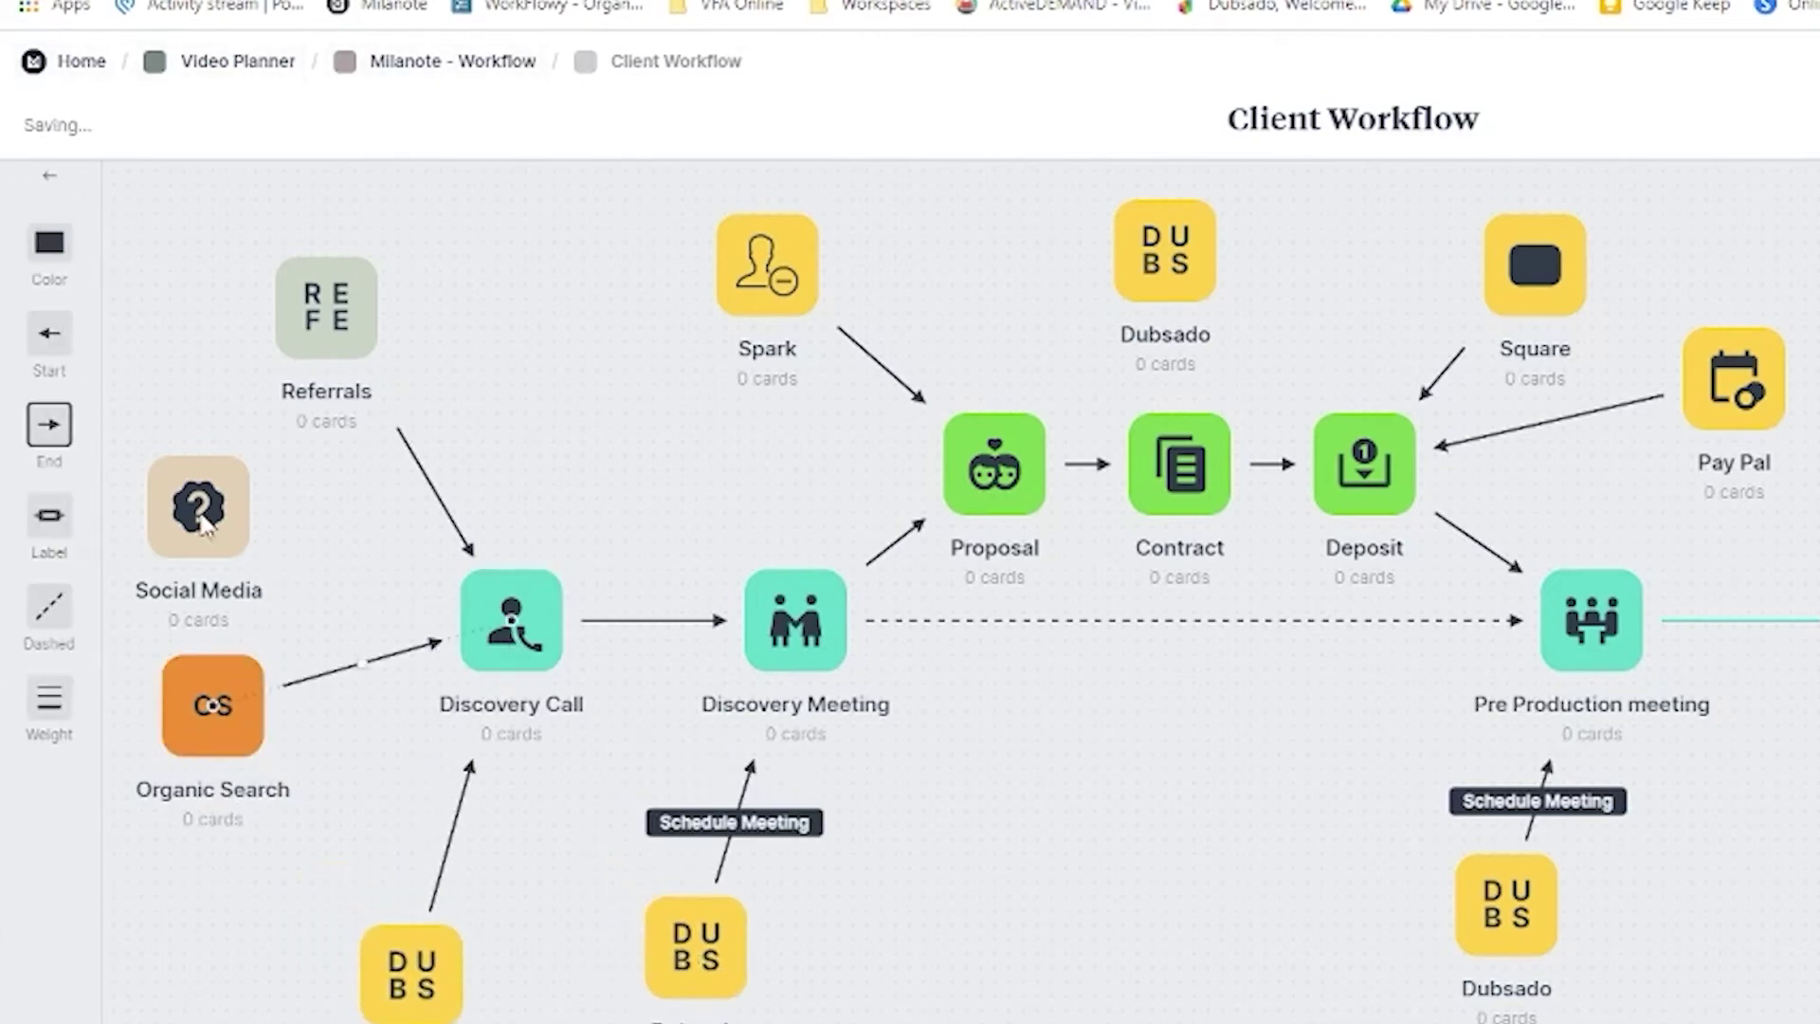
pyautogui.click(242, 488)
pyautogui.moveTo(256, 493); pyautogui.dragTo(502, 616)
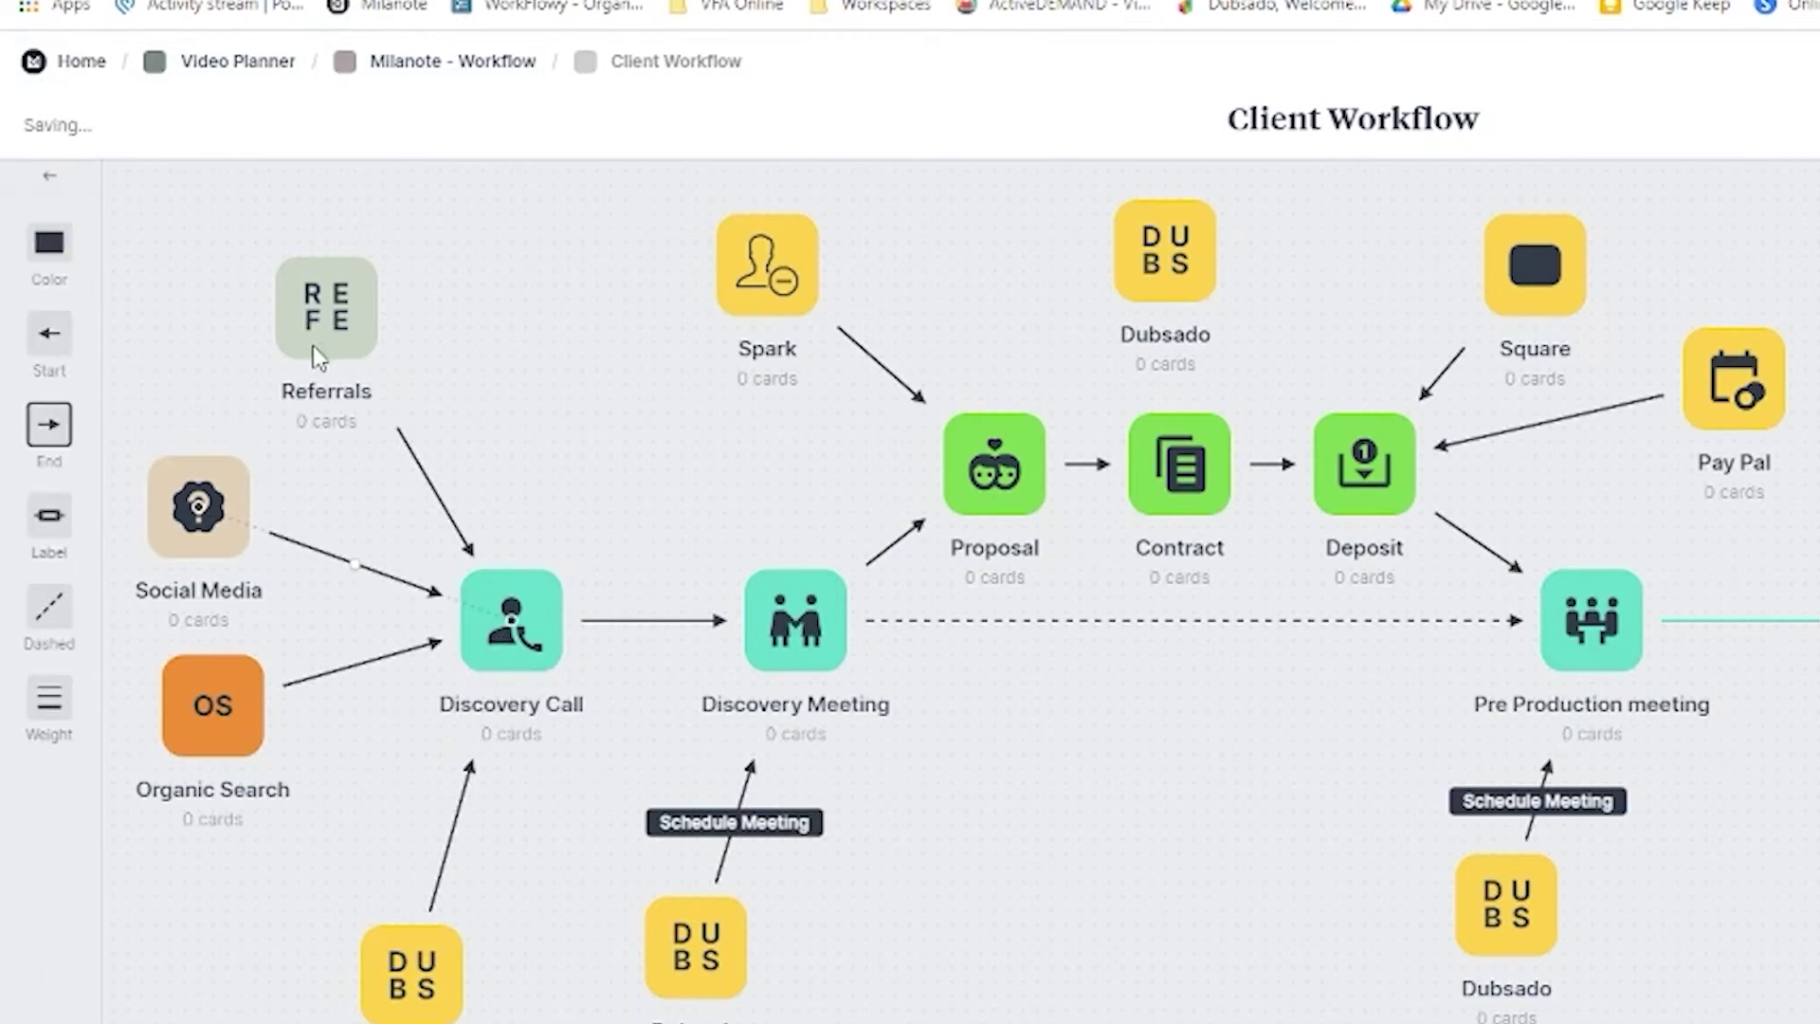
# Step: Shift Referrals slightly left and recolor the Referrals, Social Media and Organic Search boards purple together
pyautogui.moveTo(322, 313); pyautogui.dragTo(293, 313)
pyautogui.moveTo(154, 263); pyautogui.dragTo(239, 696)
pyautogui.keyDown('shift'); pyautogui.click(234, 698); pyautogui.keyUp('shift')
pyautogui.keyDown('shift'); pyautogui.click(213, 499); pyautogui.keyUp('shift')
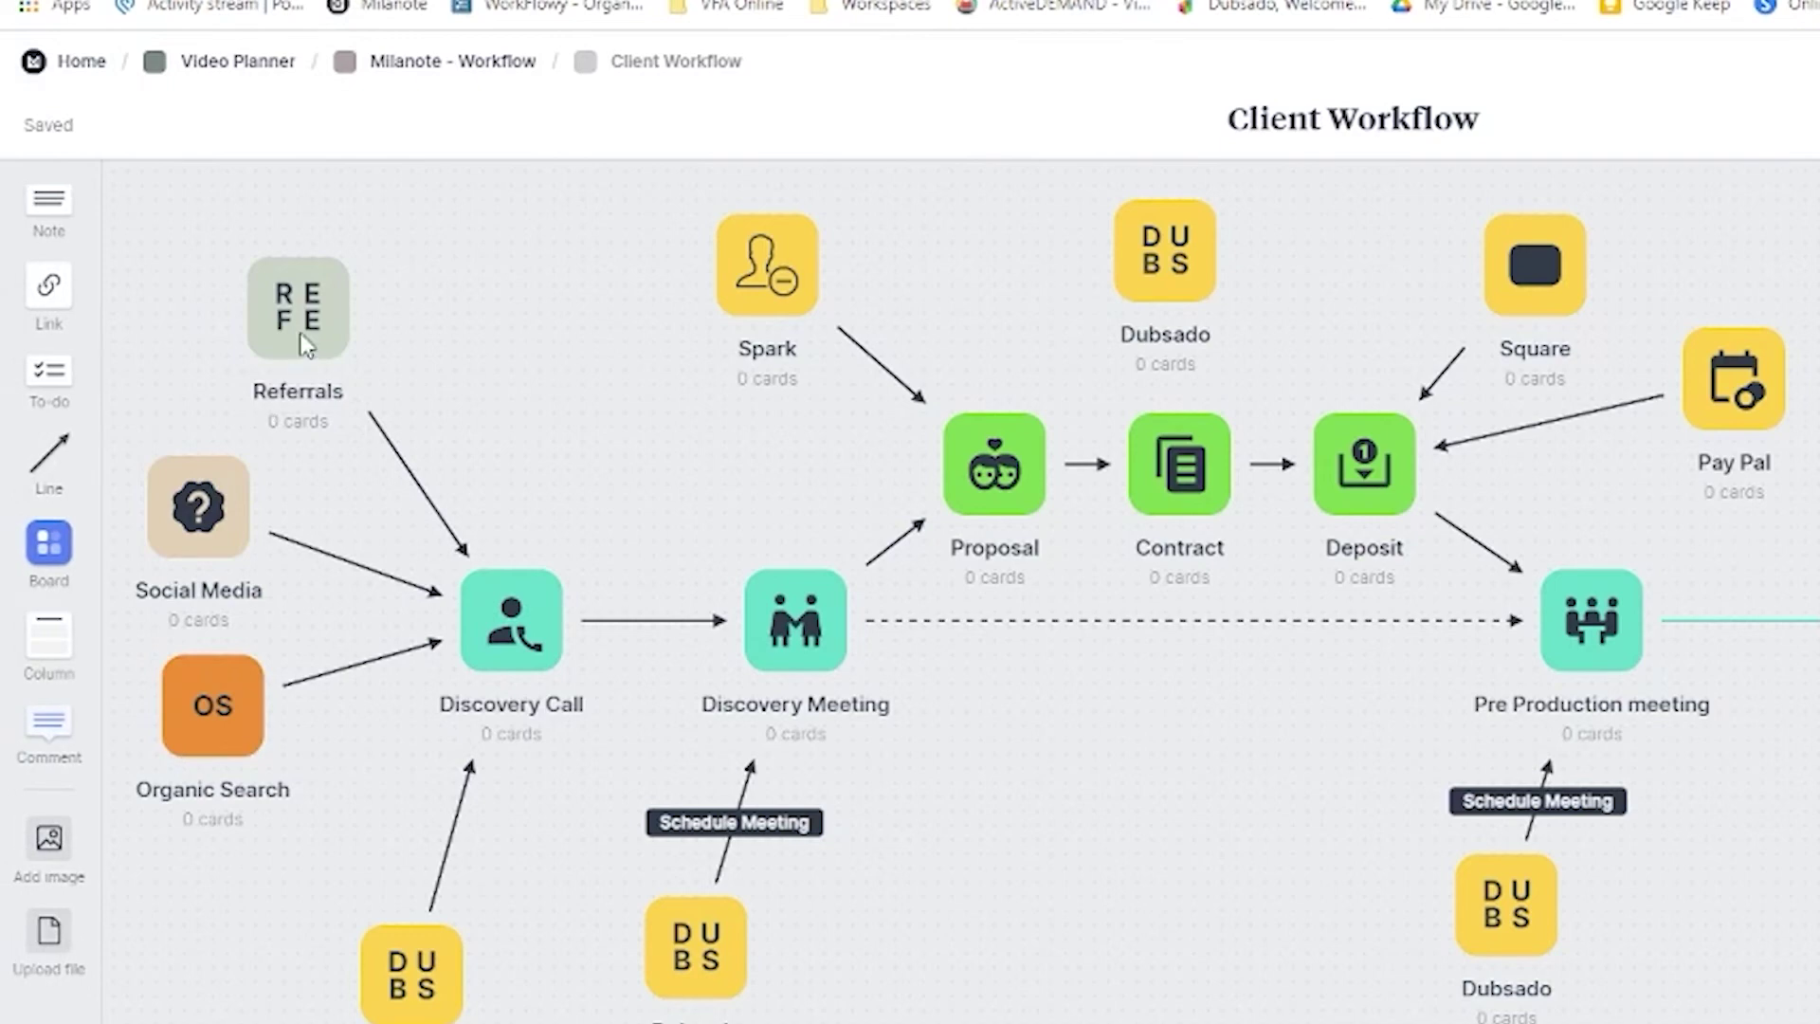
pyautogui.keyDown('shift'); pyautogui.click(304, 334); pyautogui.keyUp('shift')
pyautogui.keyDown('shift'); pyautogui.click(183, 583); pyautogui.keyUp('shift')
pyautogui.keyDown('shift'); pyautogui.click(203, 688); pyautogui.keyUp('shift')
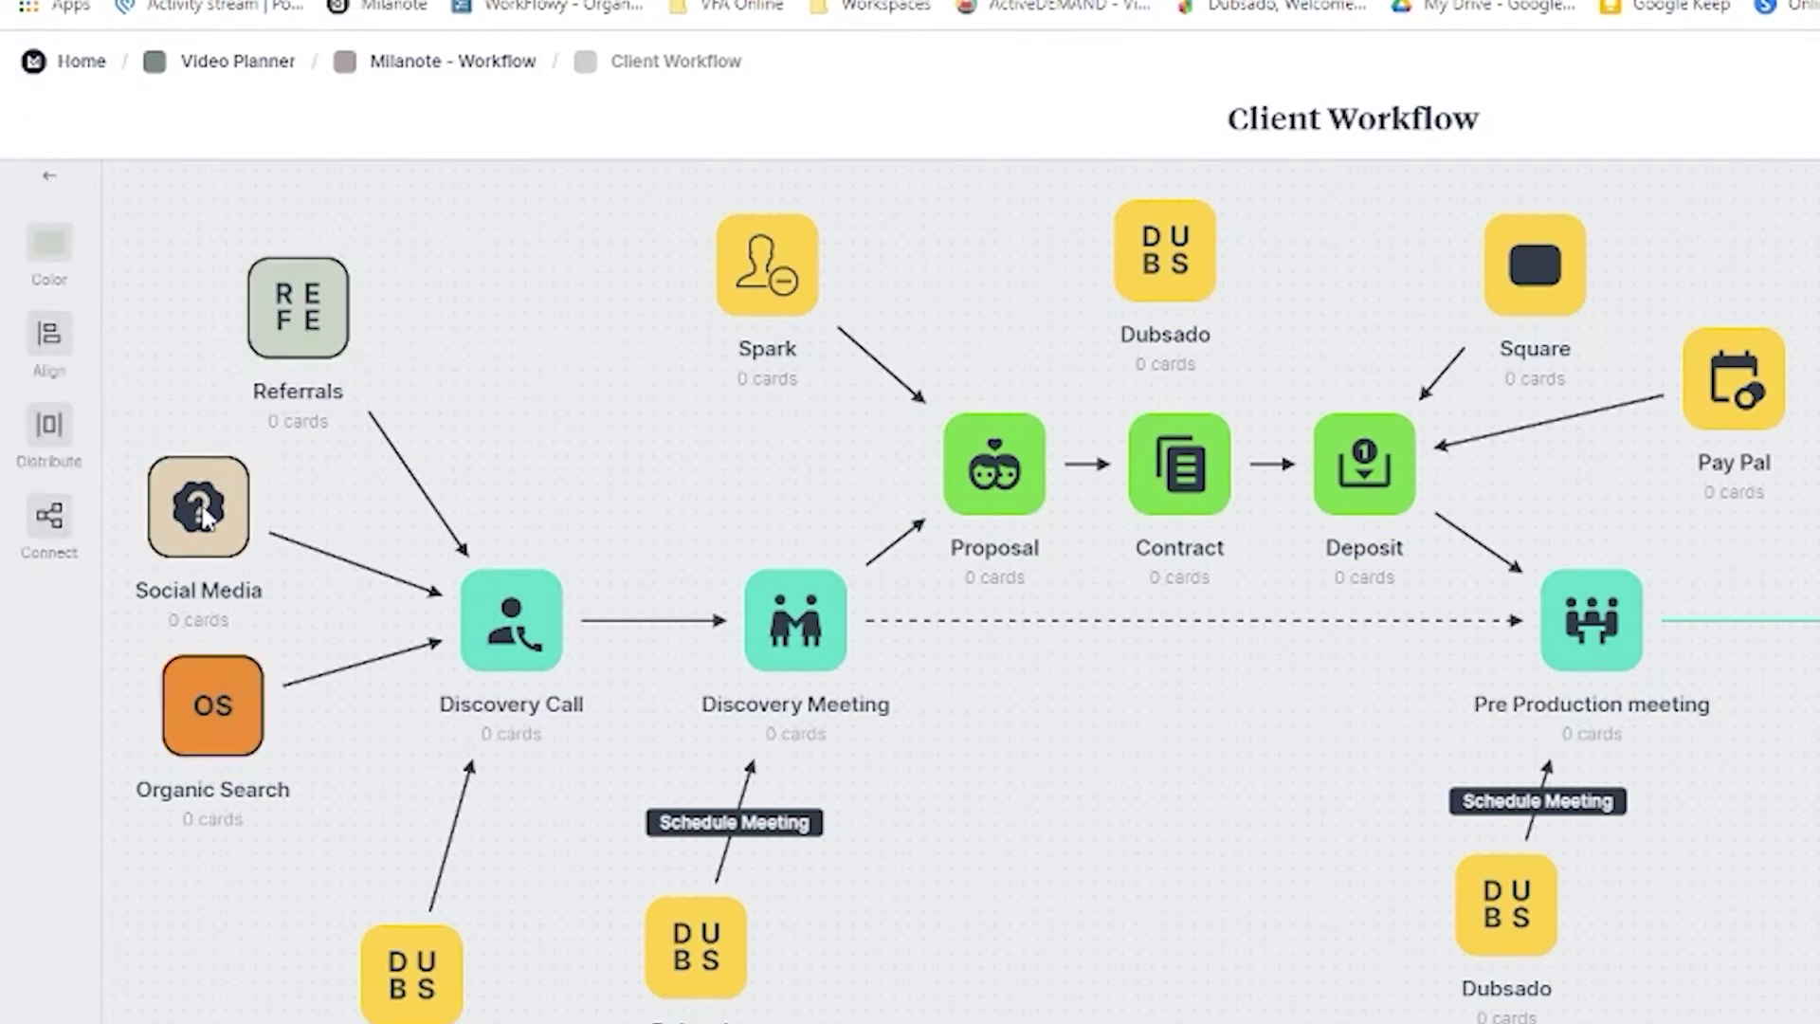
pyautogui.click(52, 248)
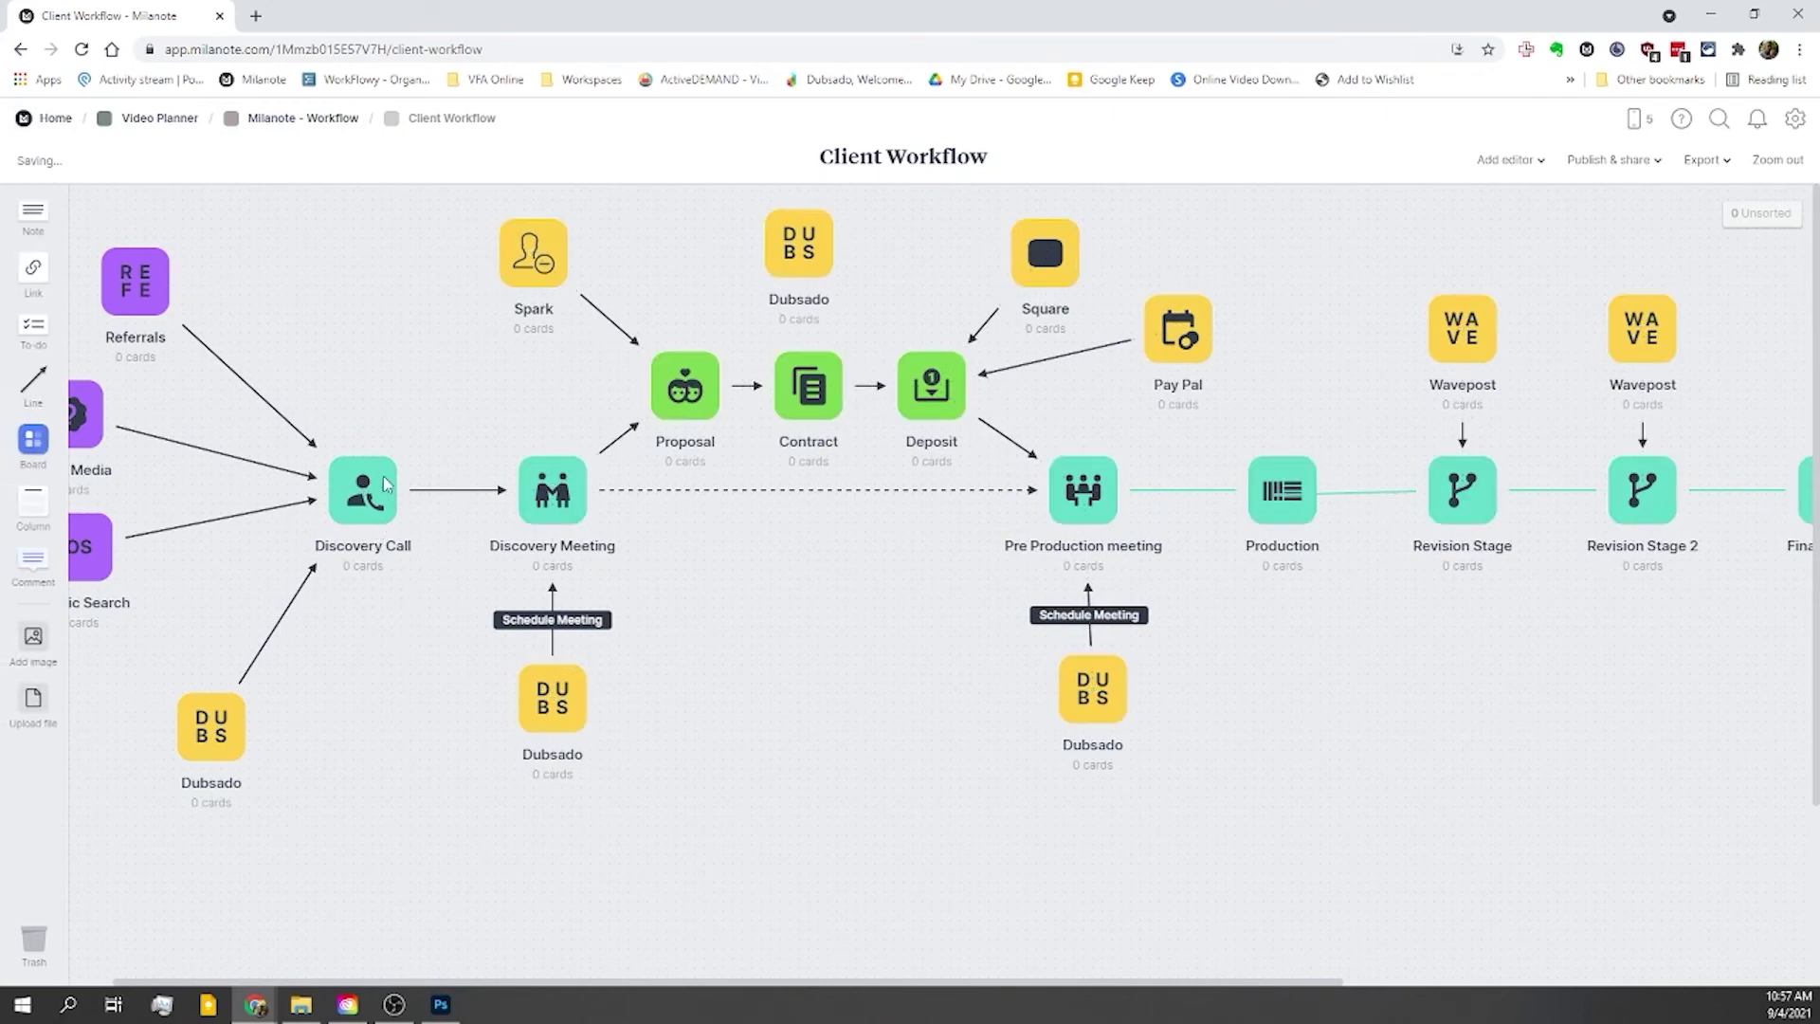
# Step: Move Discovery Call closer to the lead-source boards and add a narrowed note reading "Discovery Phase" beside Referrals
pyautogui.moveTo(320, 519); pyautogui.dragTo(253, 518)
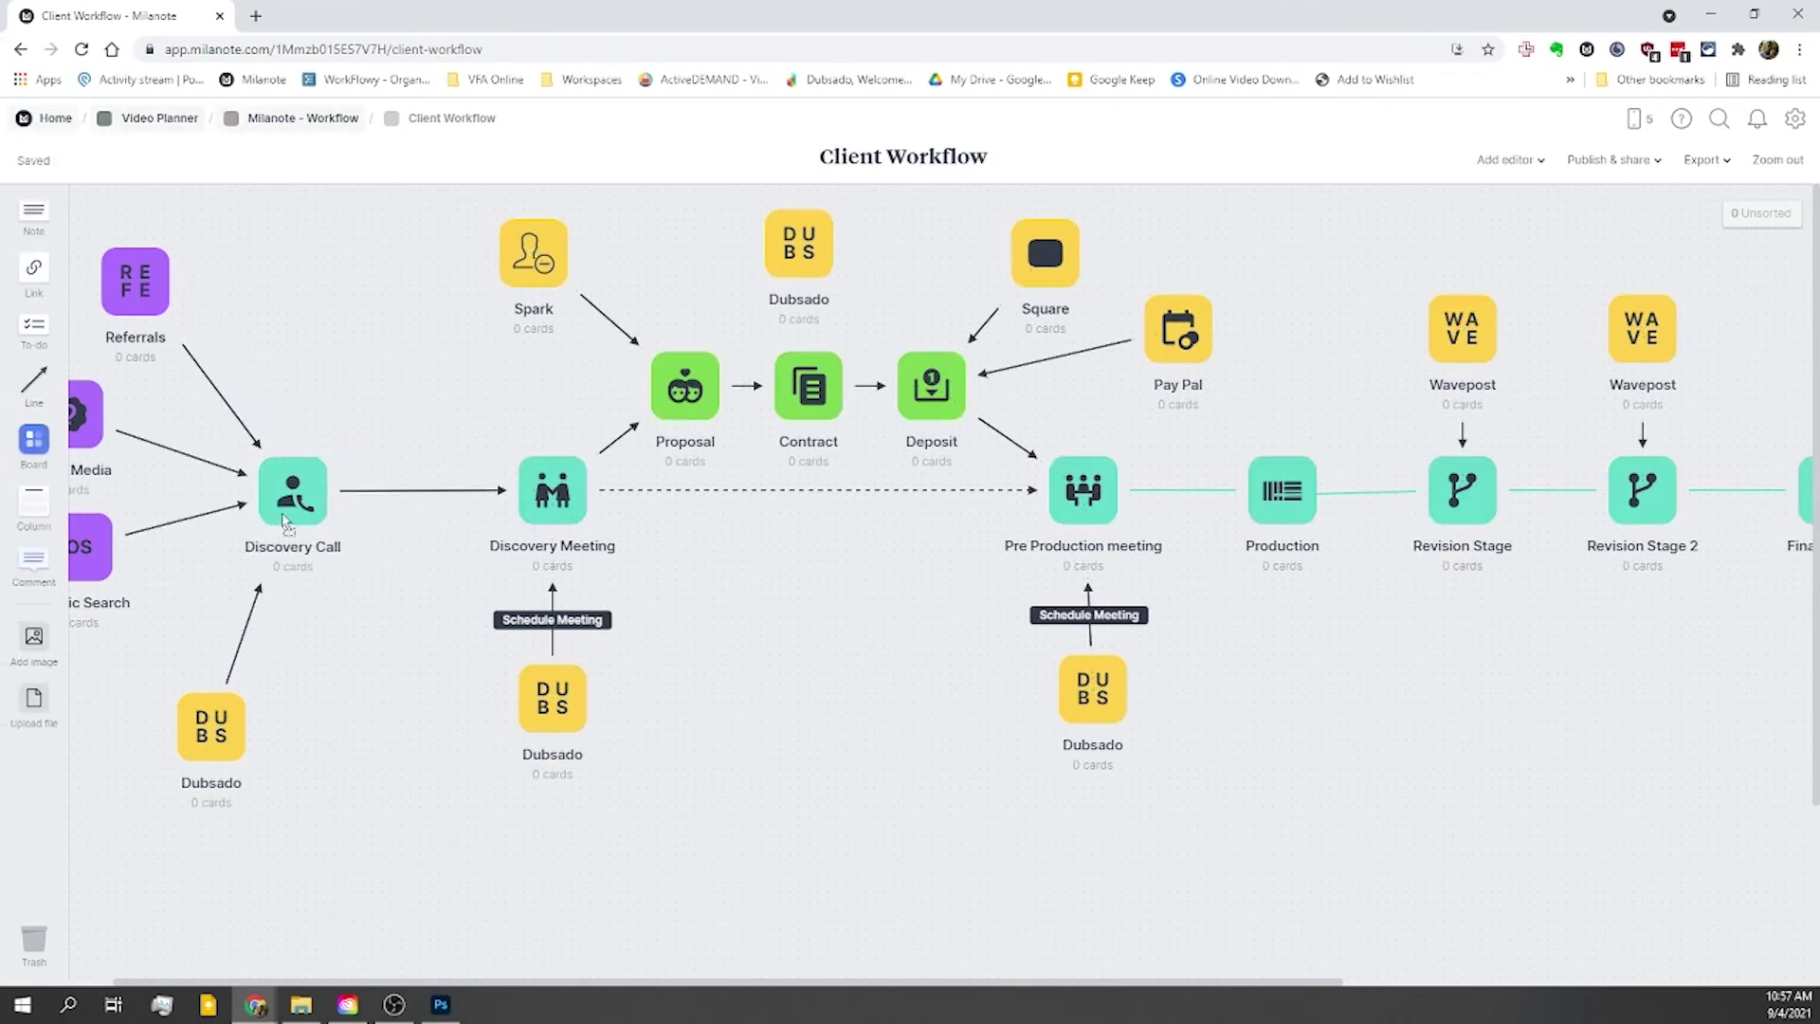
pyautogui.moveTo(33, 214); pyautogui.dragTo(256, 302)
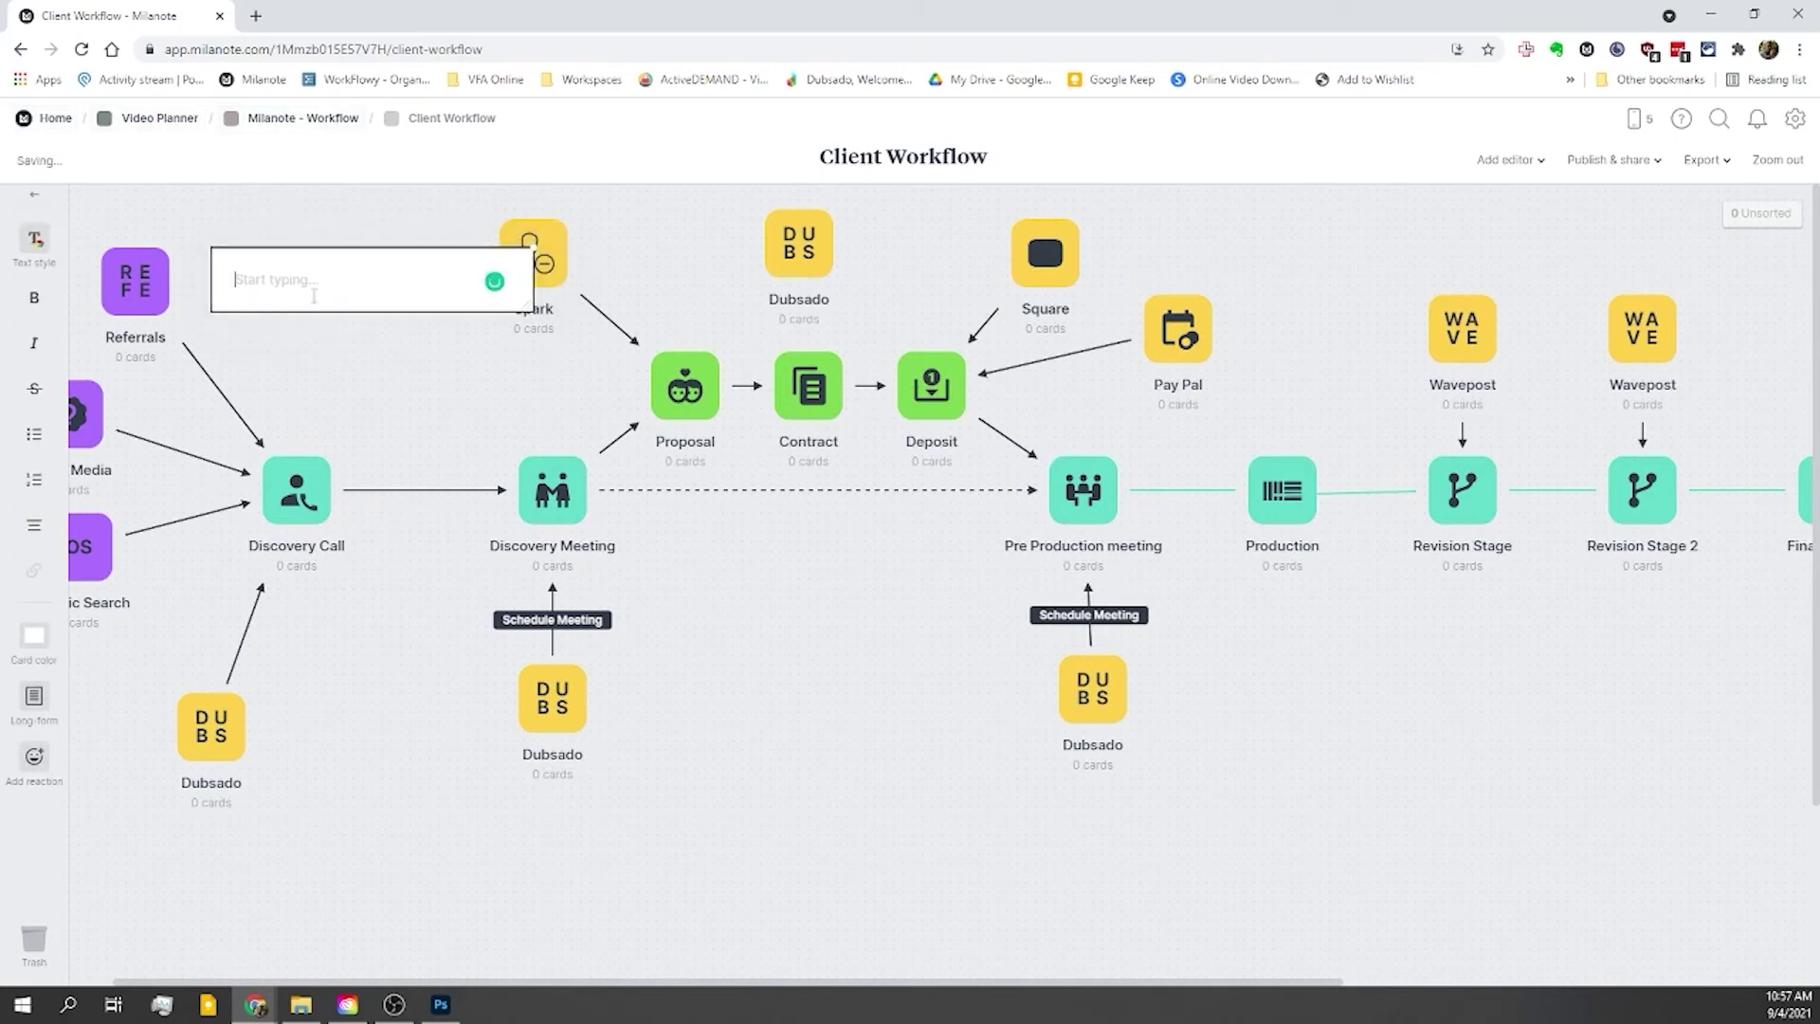
pyautogui.write('Discovery Phase')
pyautogui.click(354, 367)
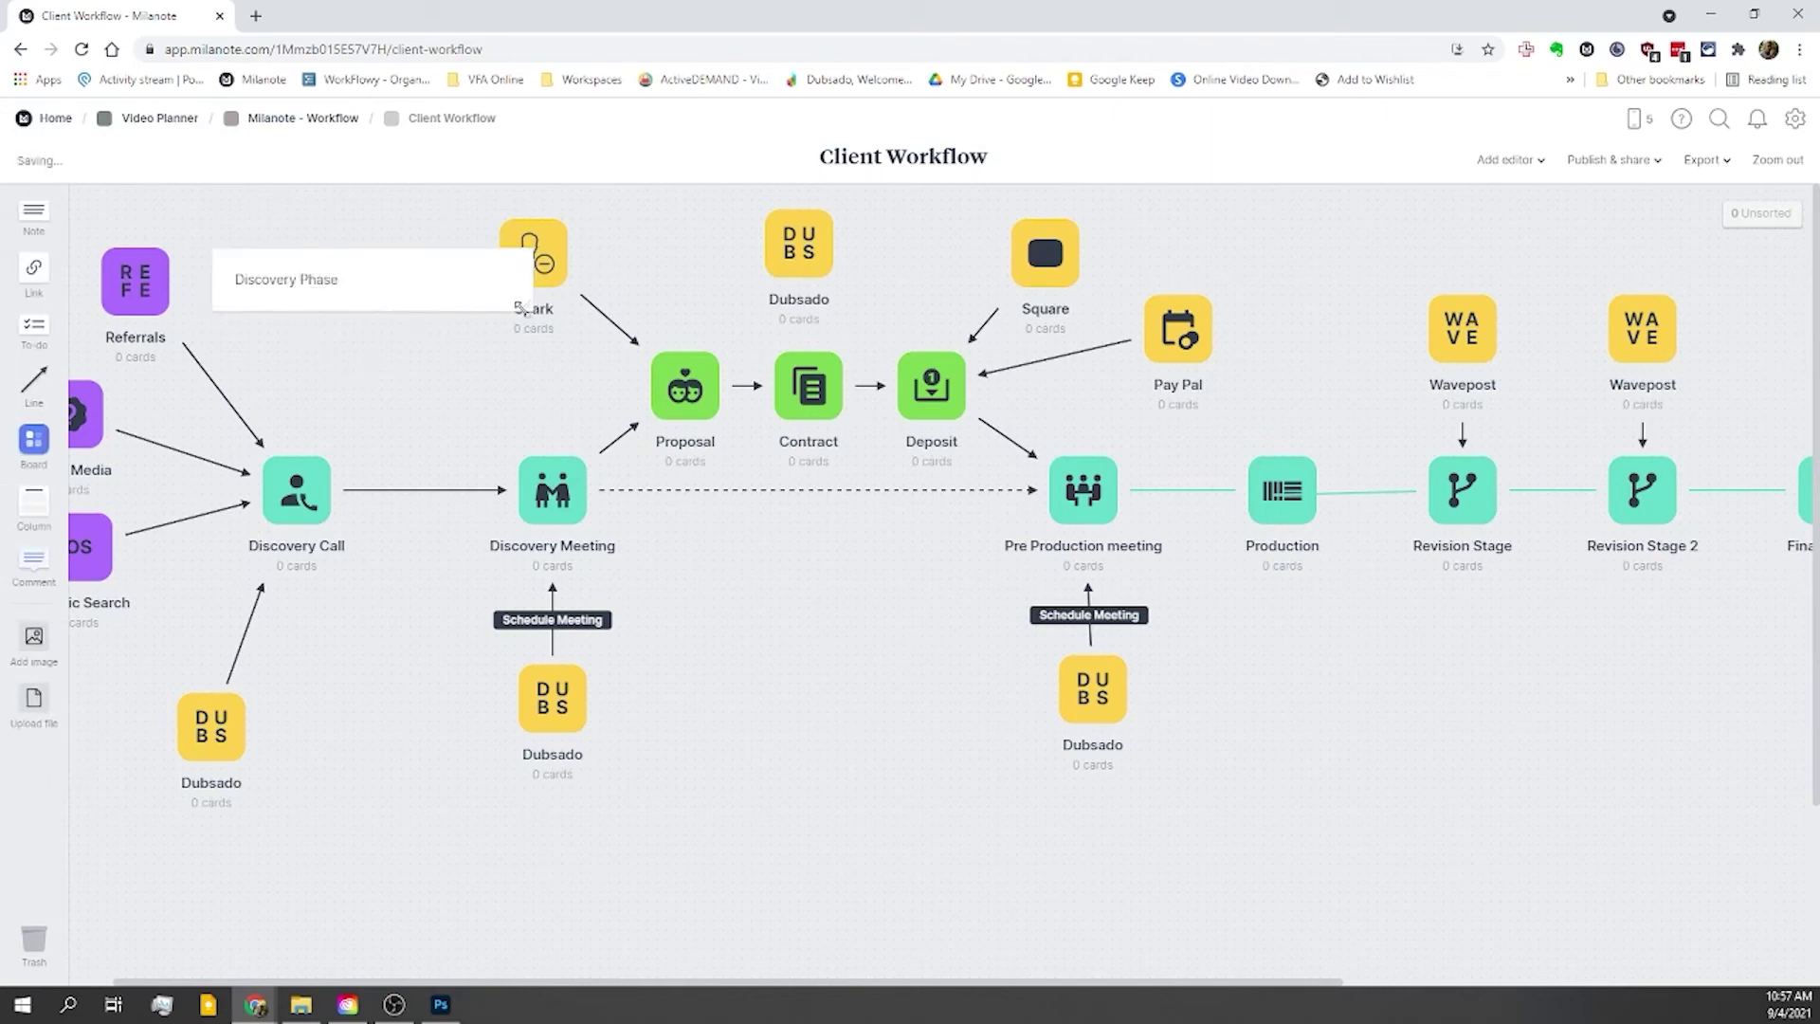
pyautogui.moveTo(524, 310); pyautogui.dragTo(393, 310)
# Step: Format the "Discovery Phase" text as a large heading, fit the note to one line and move it above the discovery boards
pyautogui.doubleClick(321, 282)
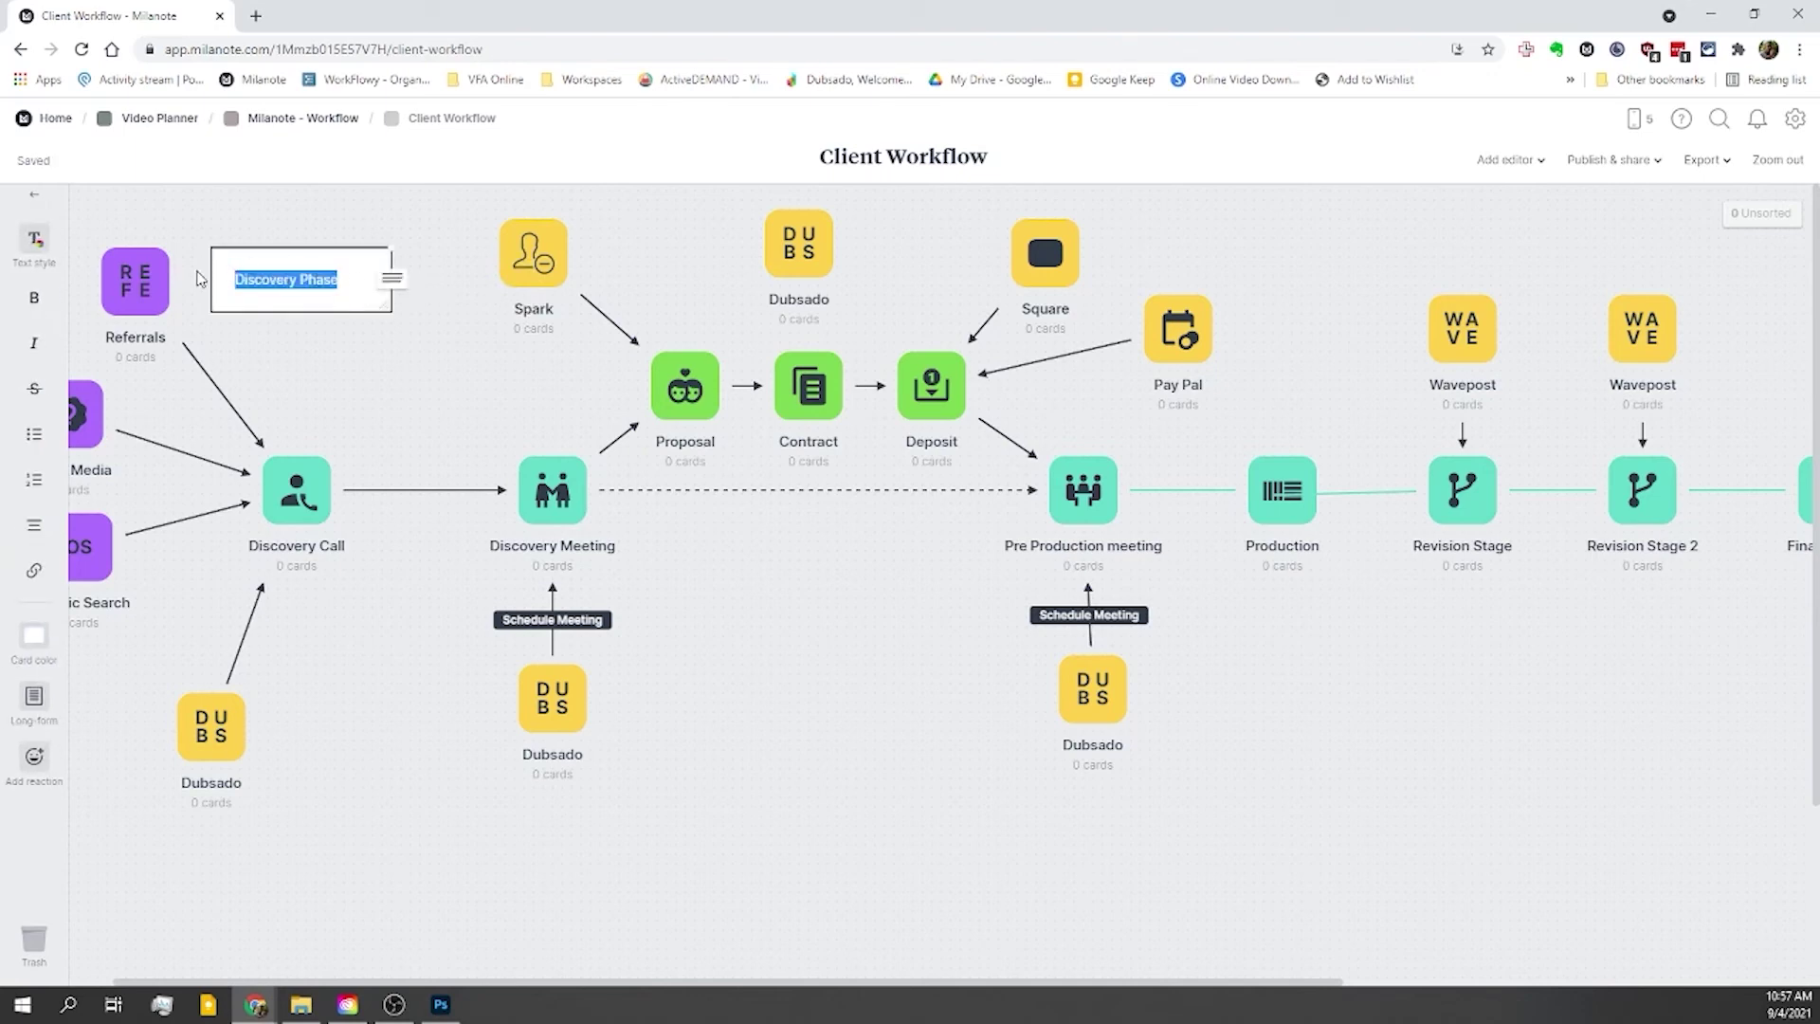
pyautogui.click(33, 241)
pyautogui.click(154, 237)
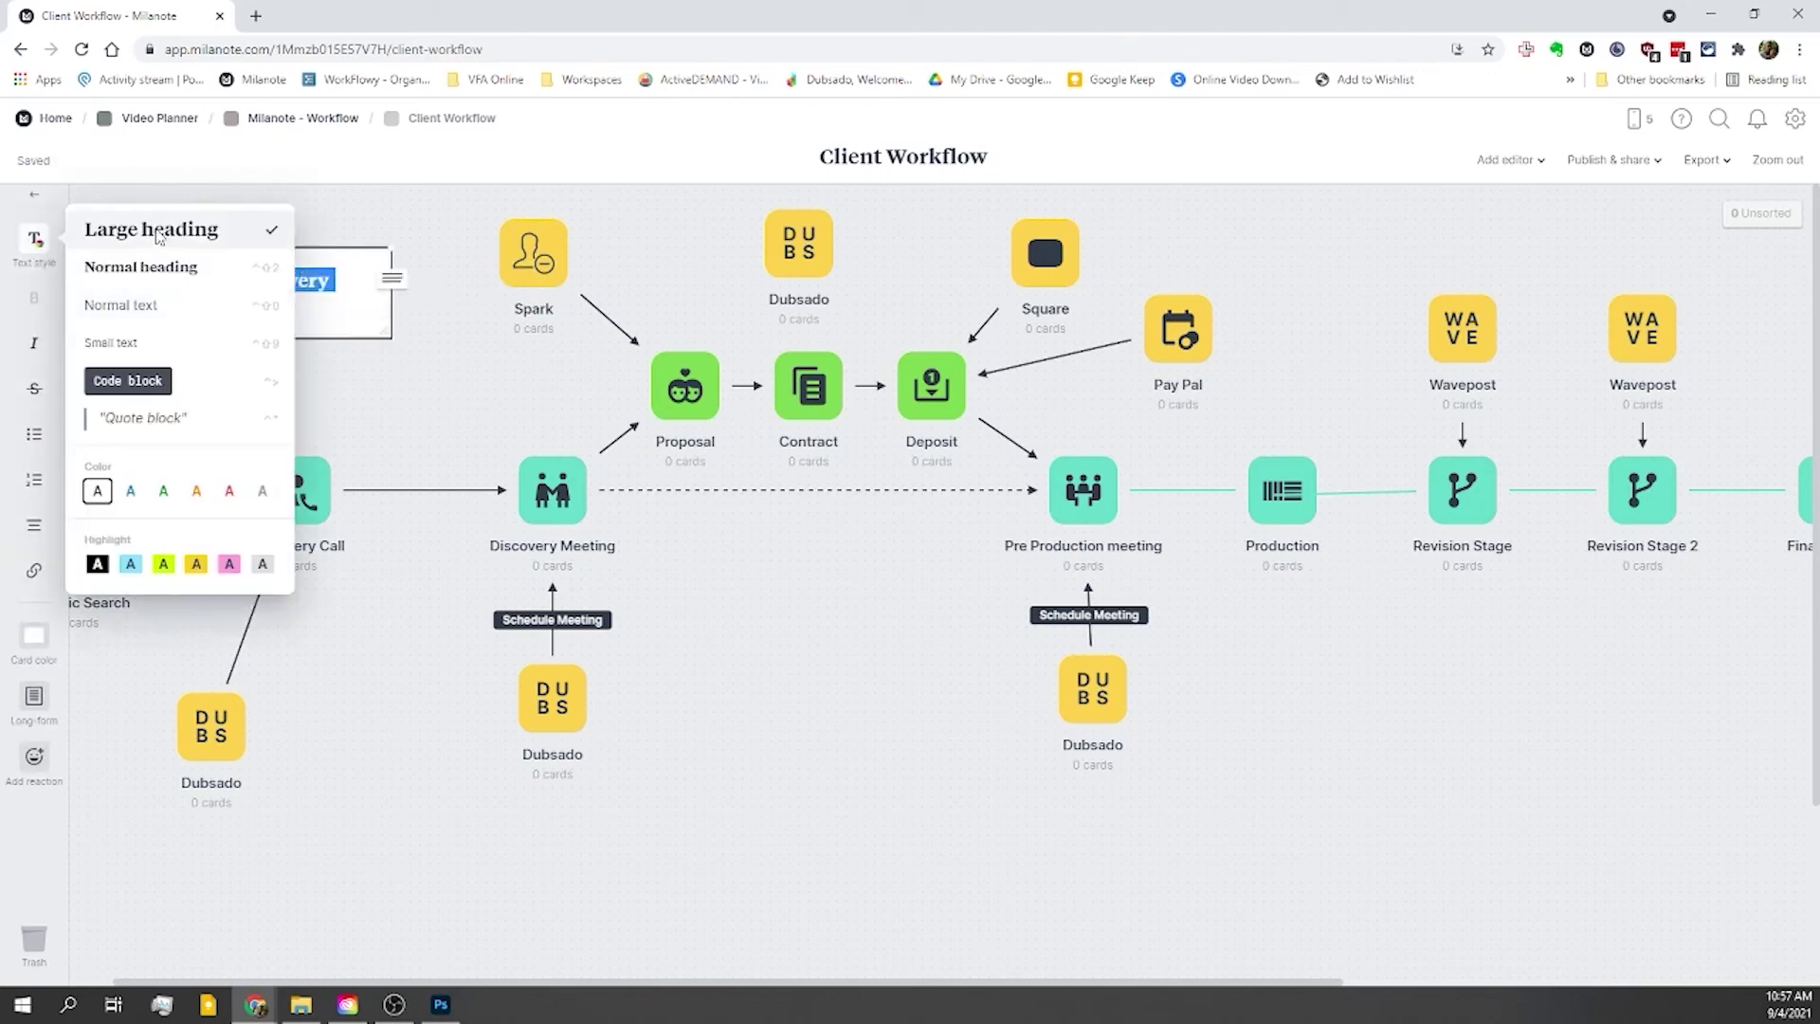
pyautogui.click(323, 366)
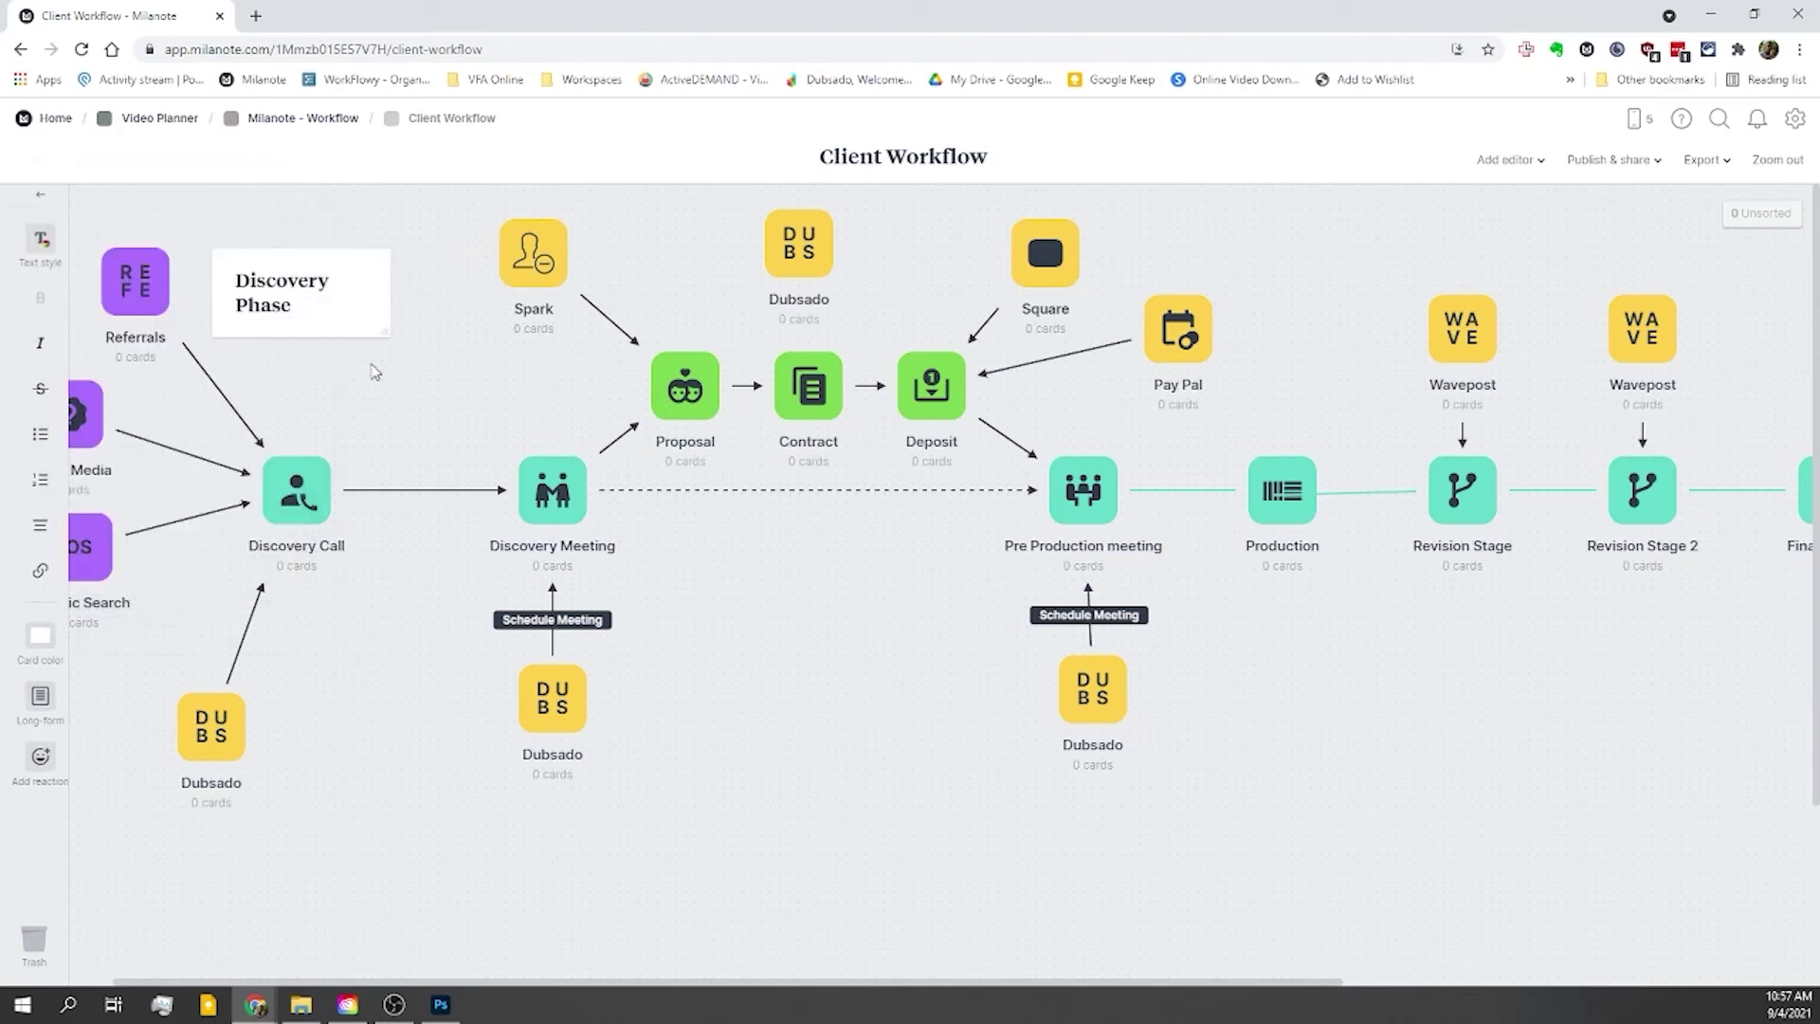
pyautogui.moveTo(389, 336); pyautogui.dragTo(351, 218)
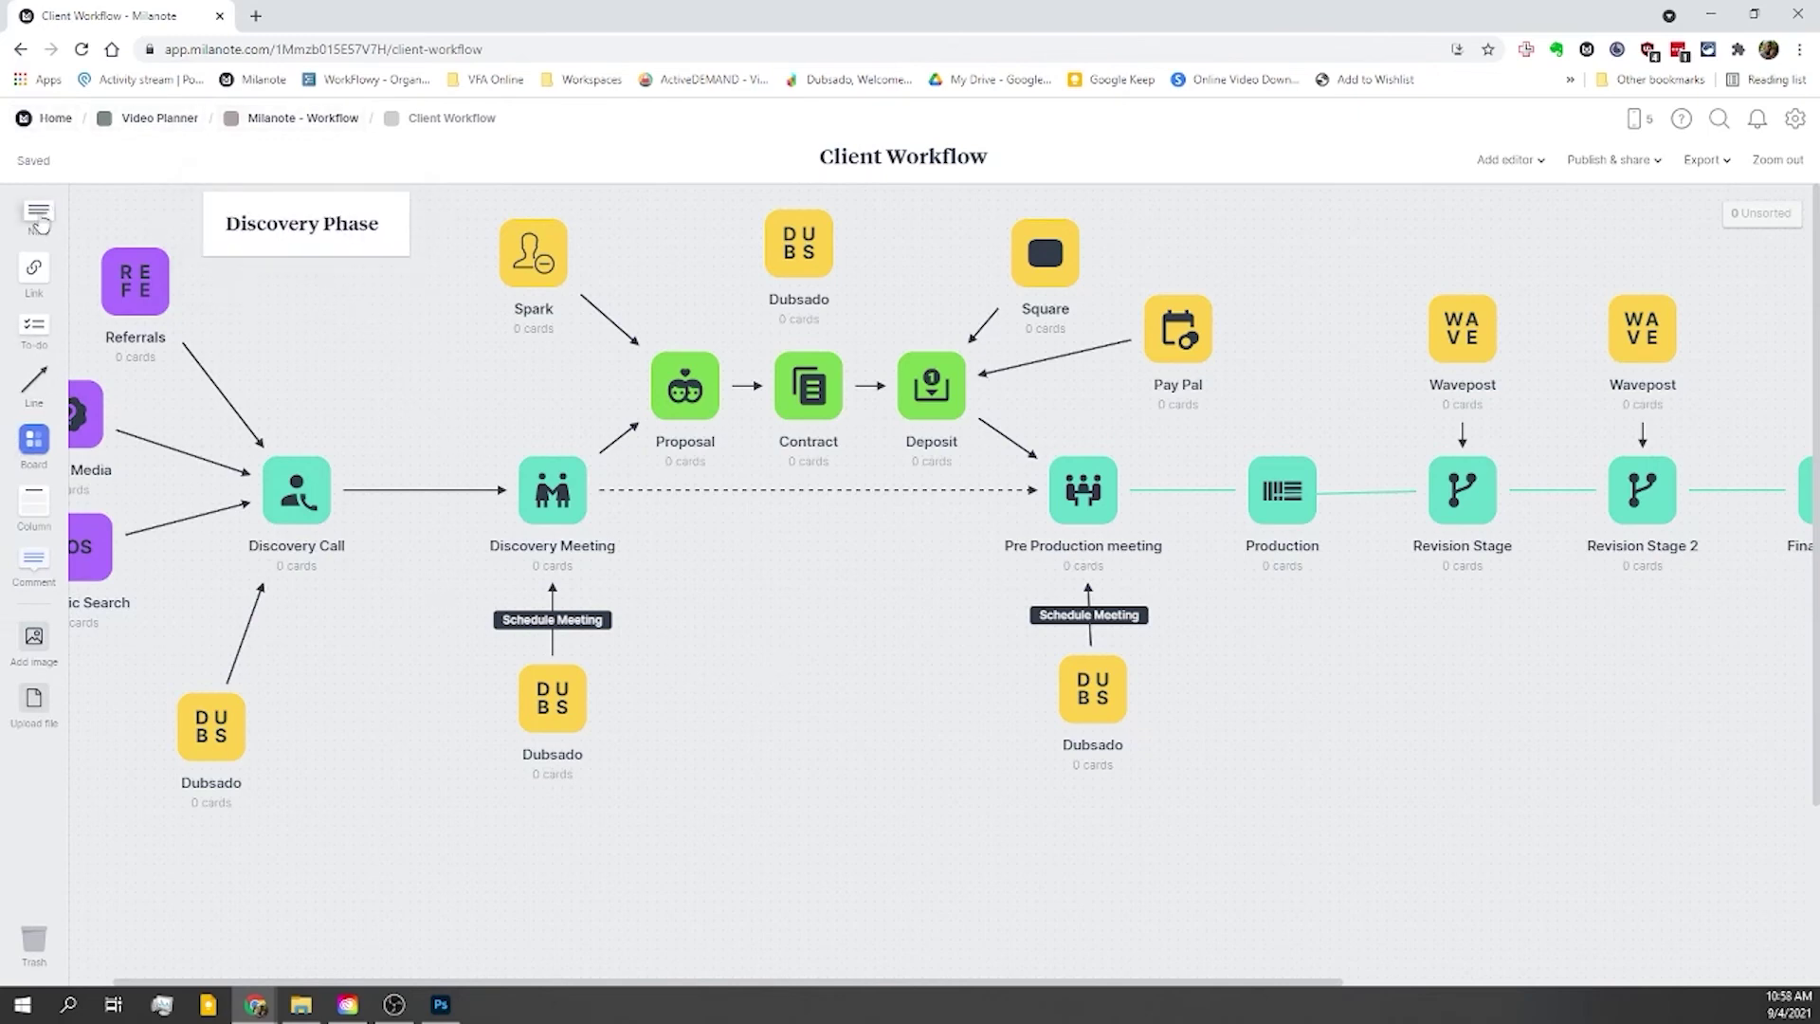
# Step: Add a note reading "Proposal Phase" as a large heading below the dashed arrow and narrow it to fit the text
pyautogui.moveTo(52, 237); pyautogui.dragTo(723, 582)
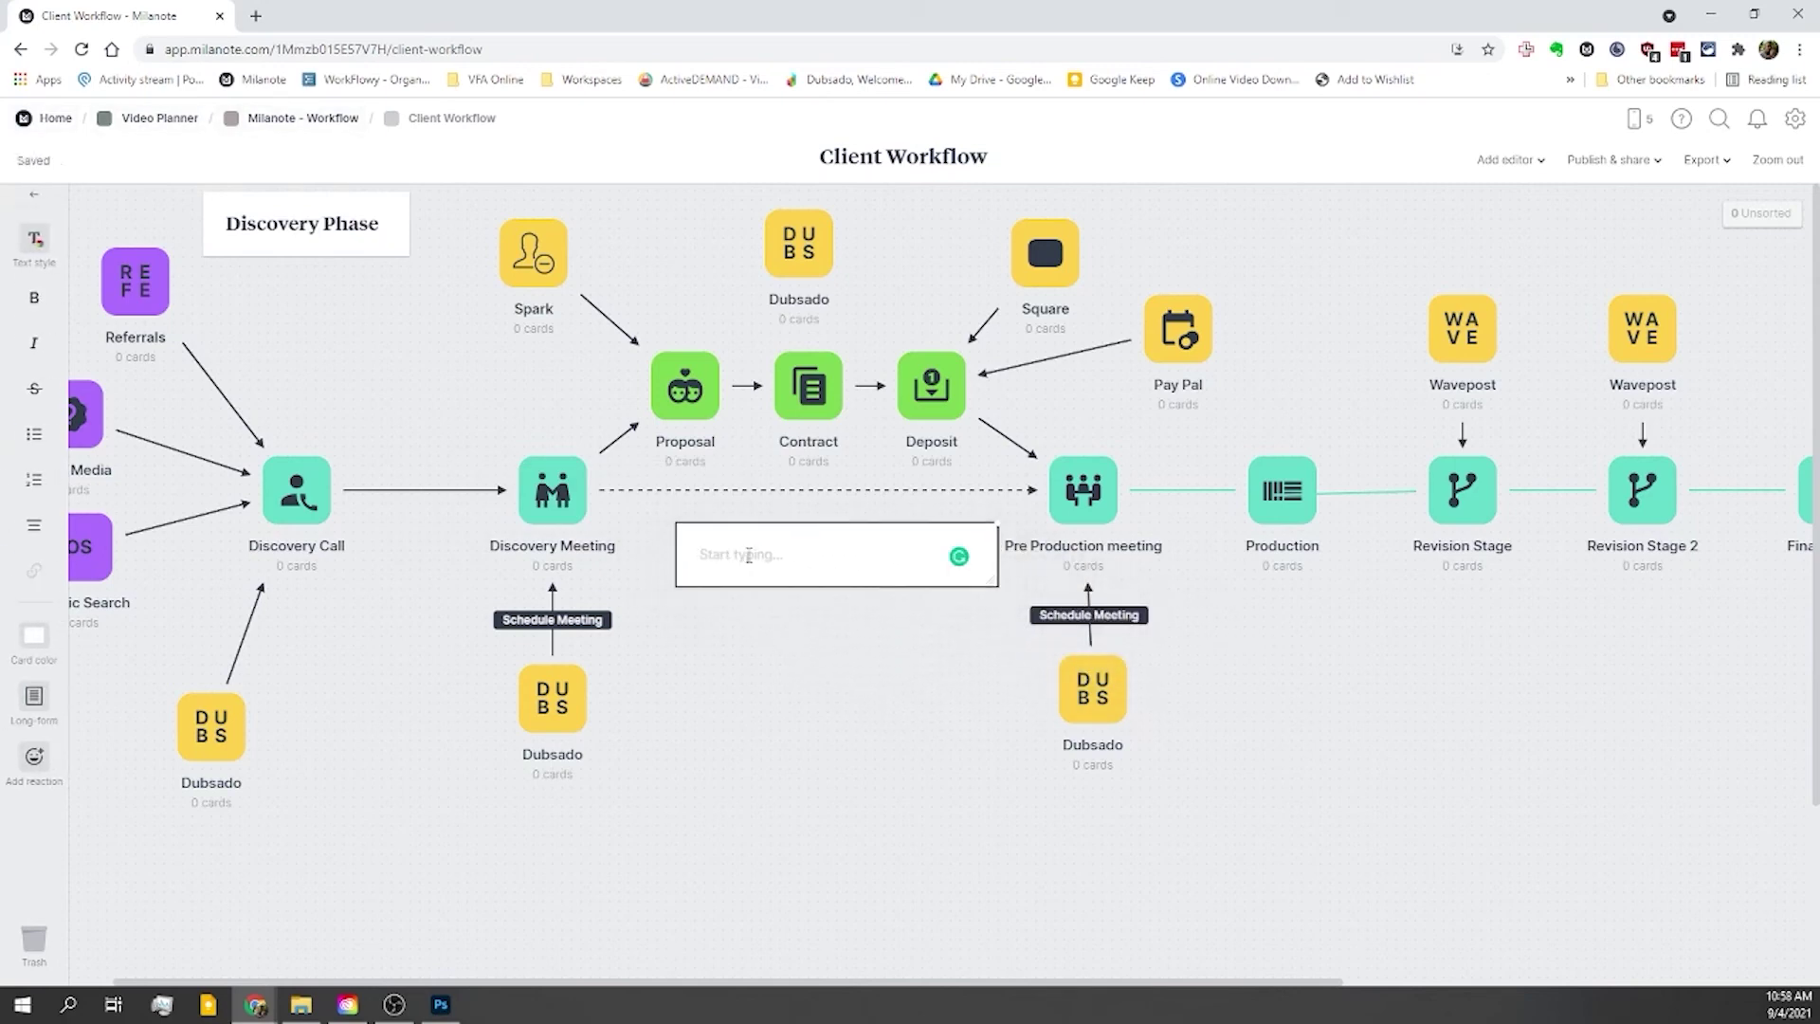
pyautogui.write('Proposal Phase')
pyautogui.moveTo(699, 554); pyautogui.dragTo(798, 554)
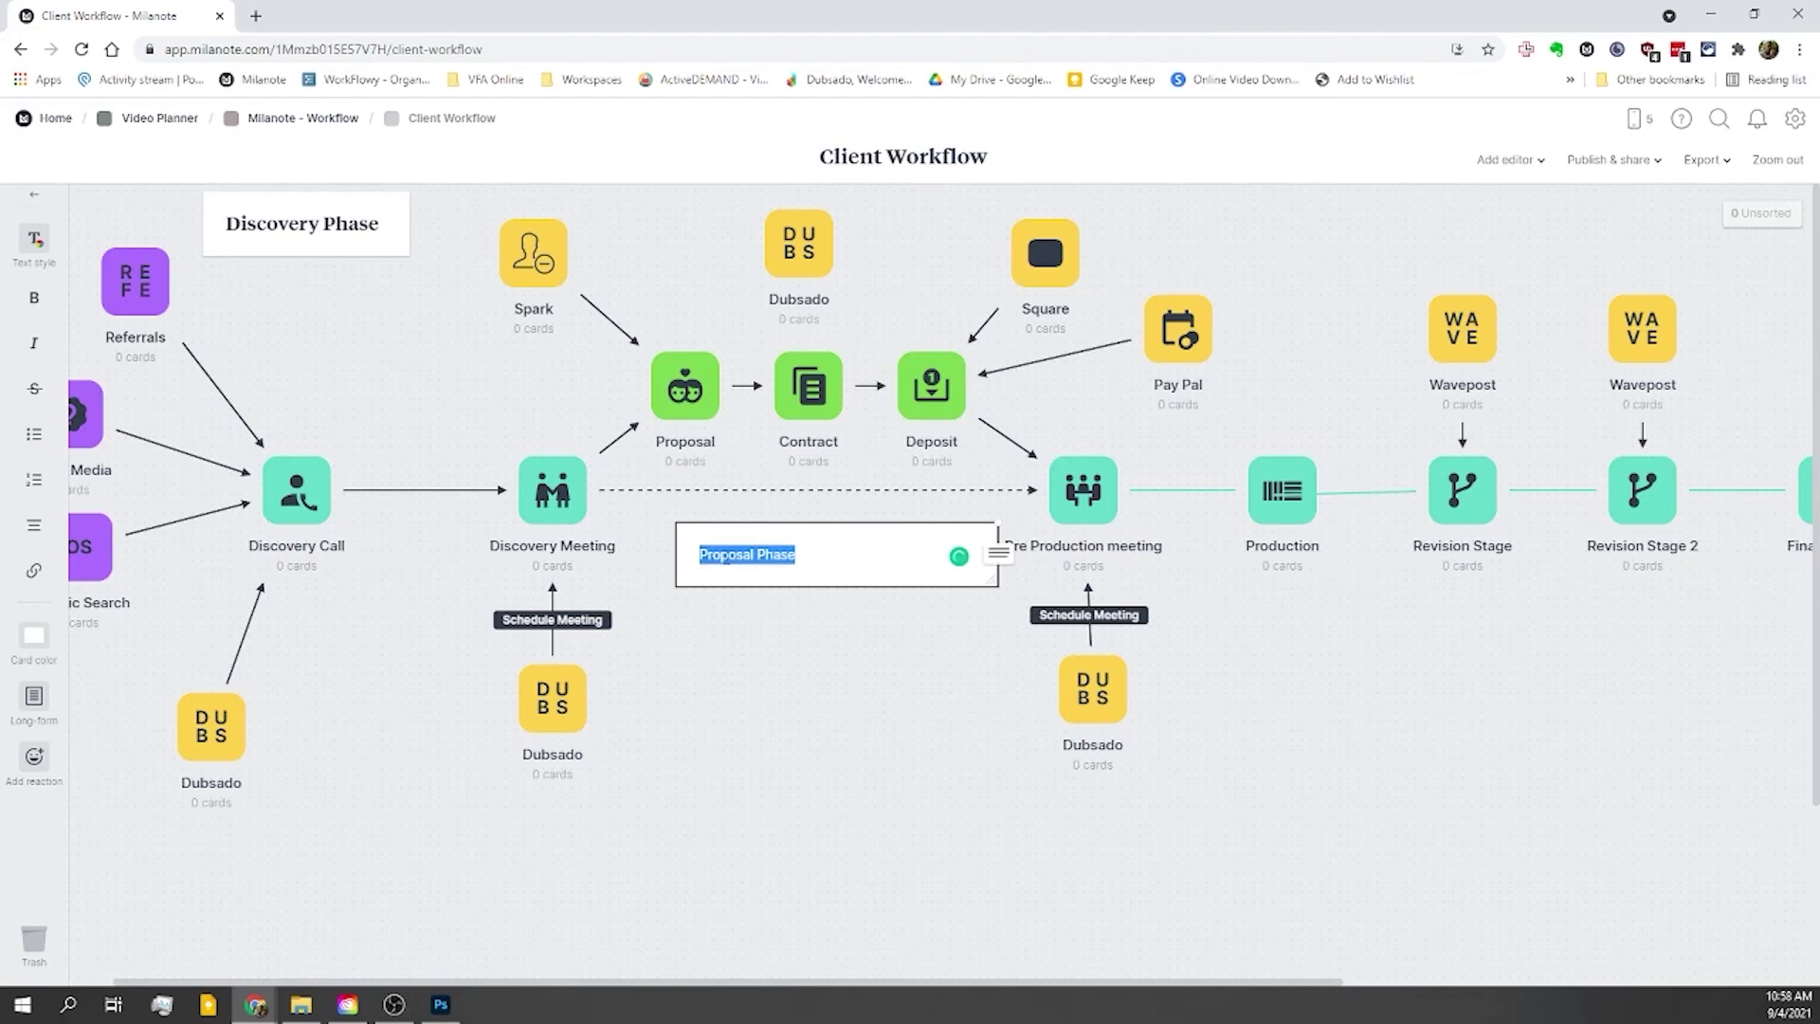
pyautogui.click(17, 237)
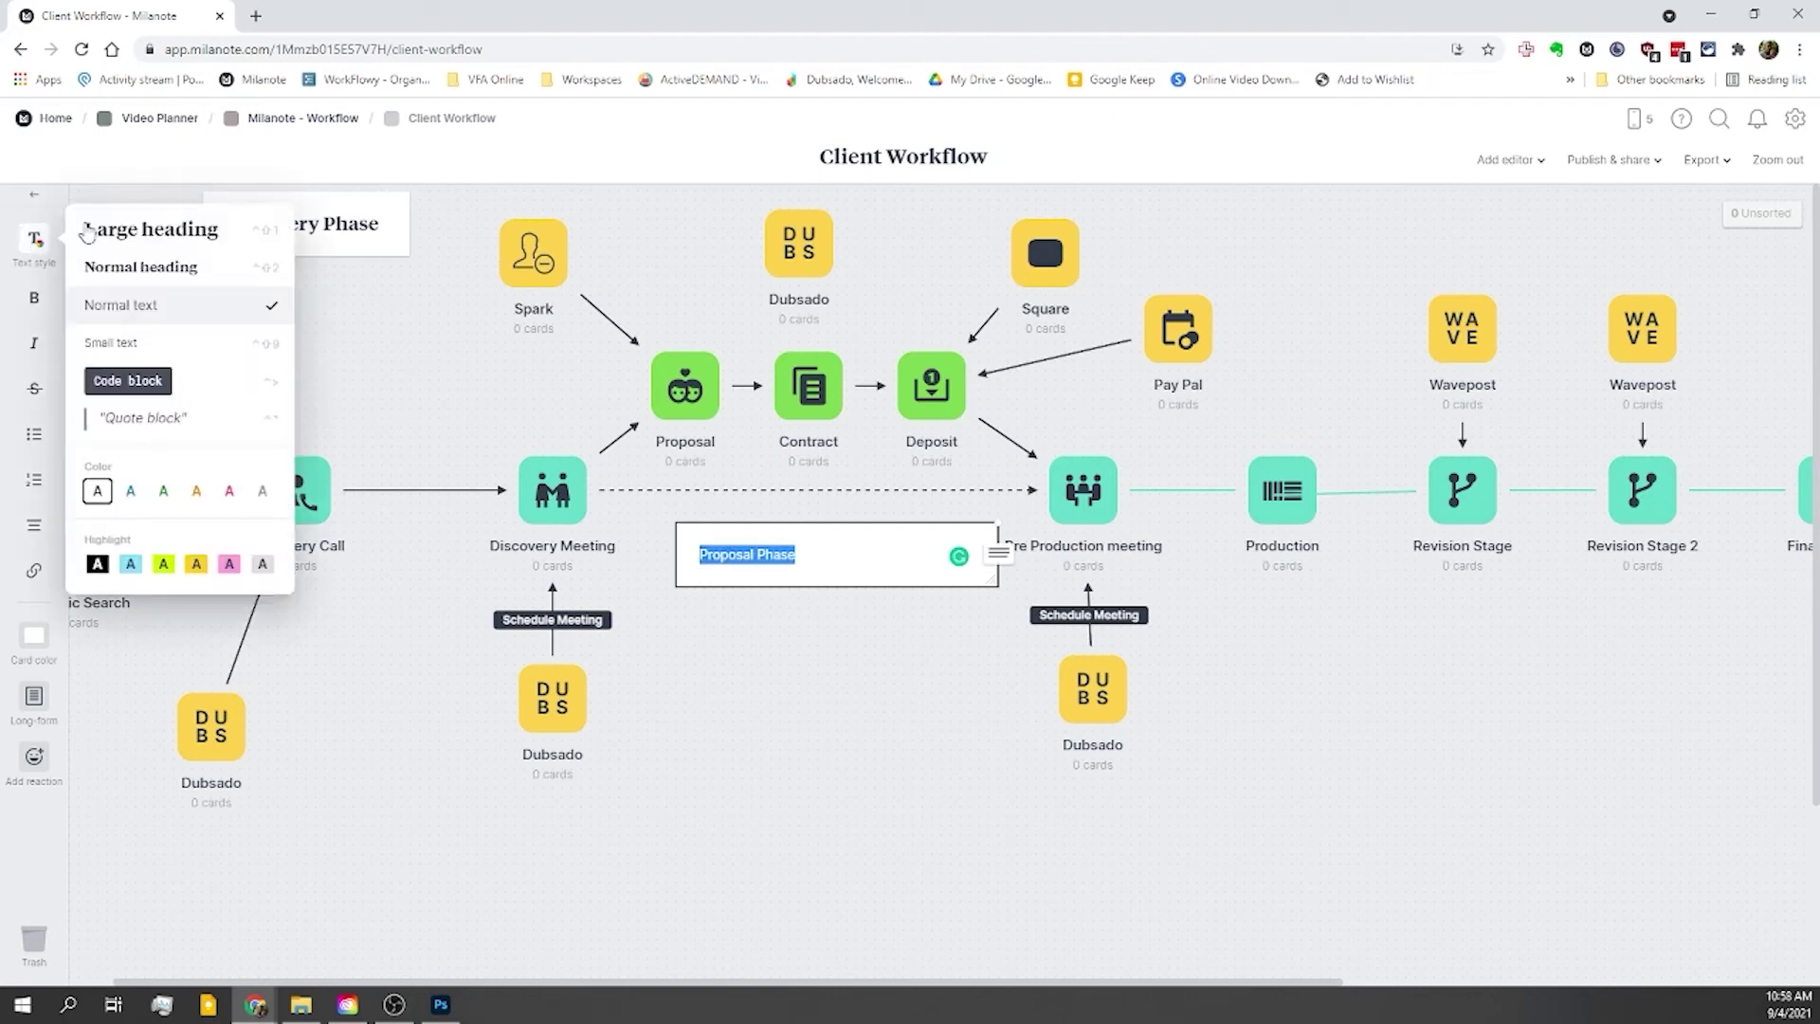
pyautogui.click(139, 242)
pyautogui.click(850, 640)
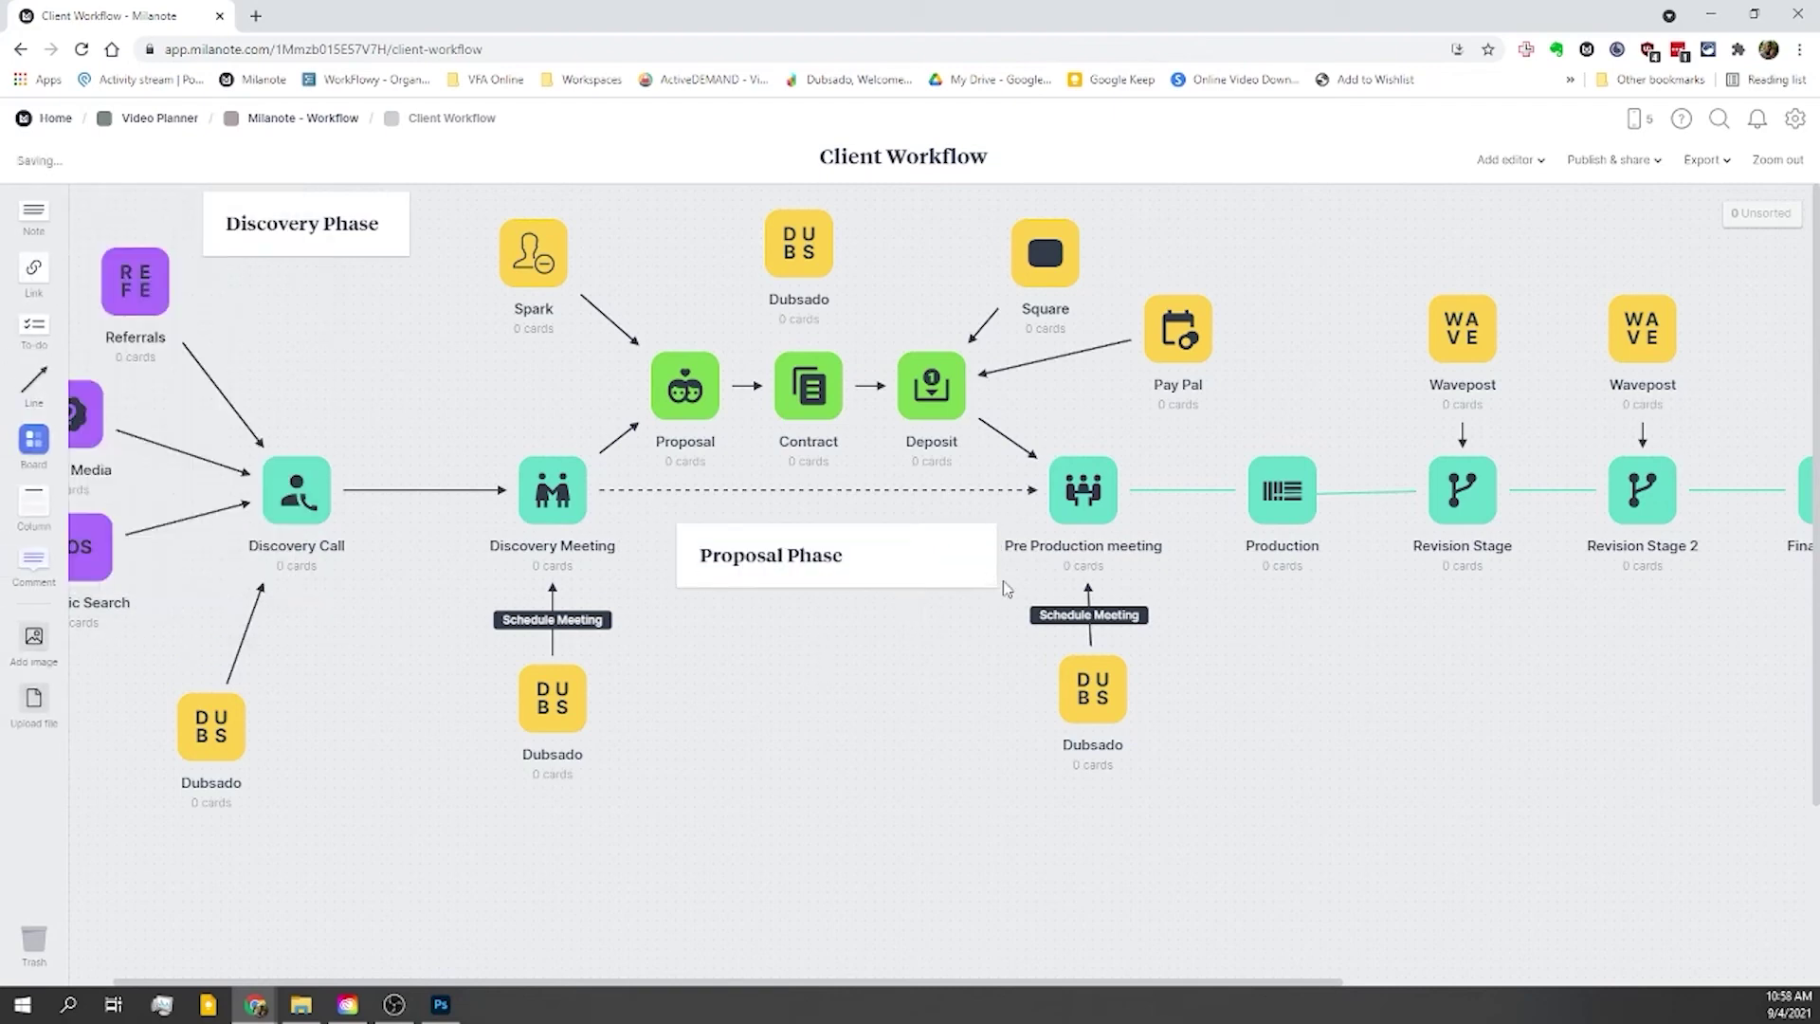
pyautogui.moveTo(993, 581); pyautogui.dragTo(900, 571)
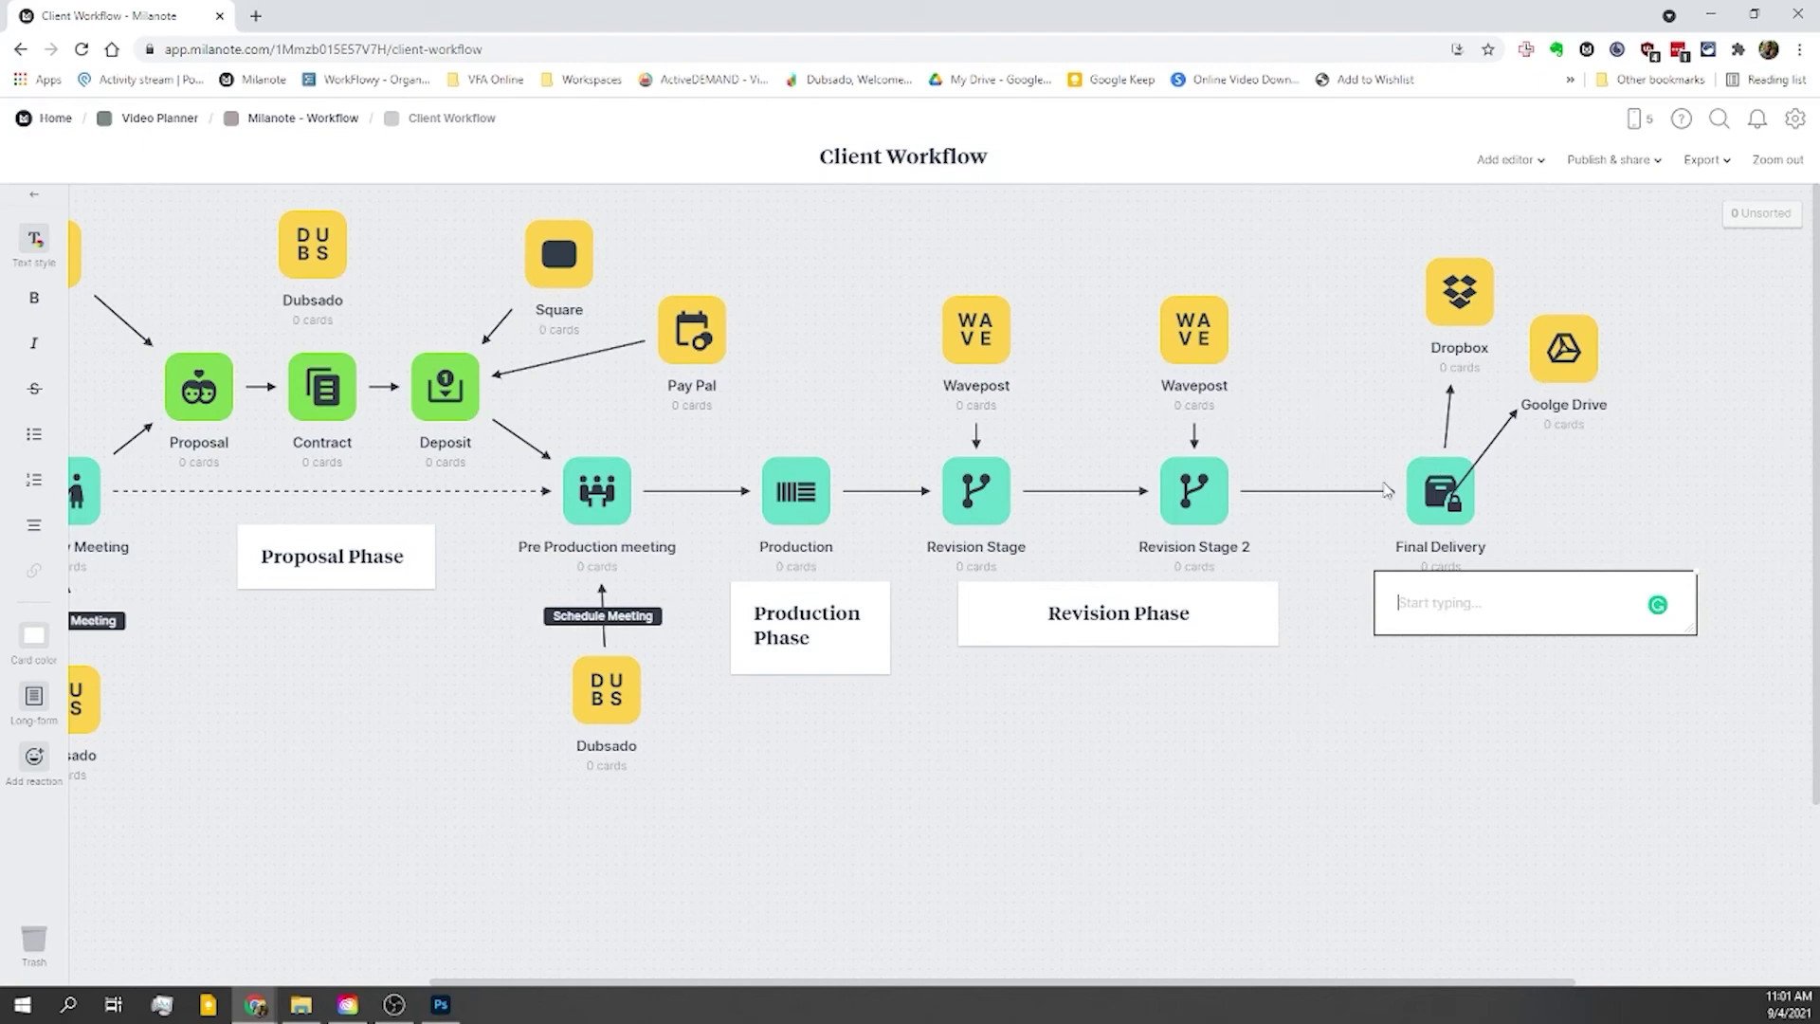
# Step: Detach the Revision Stage 2 arrow from Final Delivery and move Final Delivery, Dropbox and Goolge Drive further right together
pyautogui.click(1344, 493)
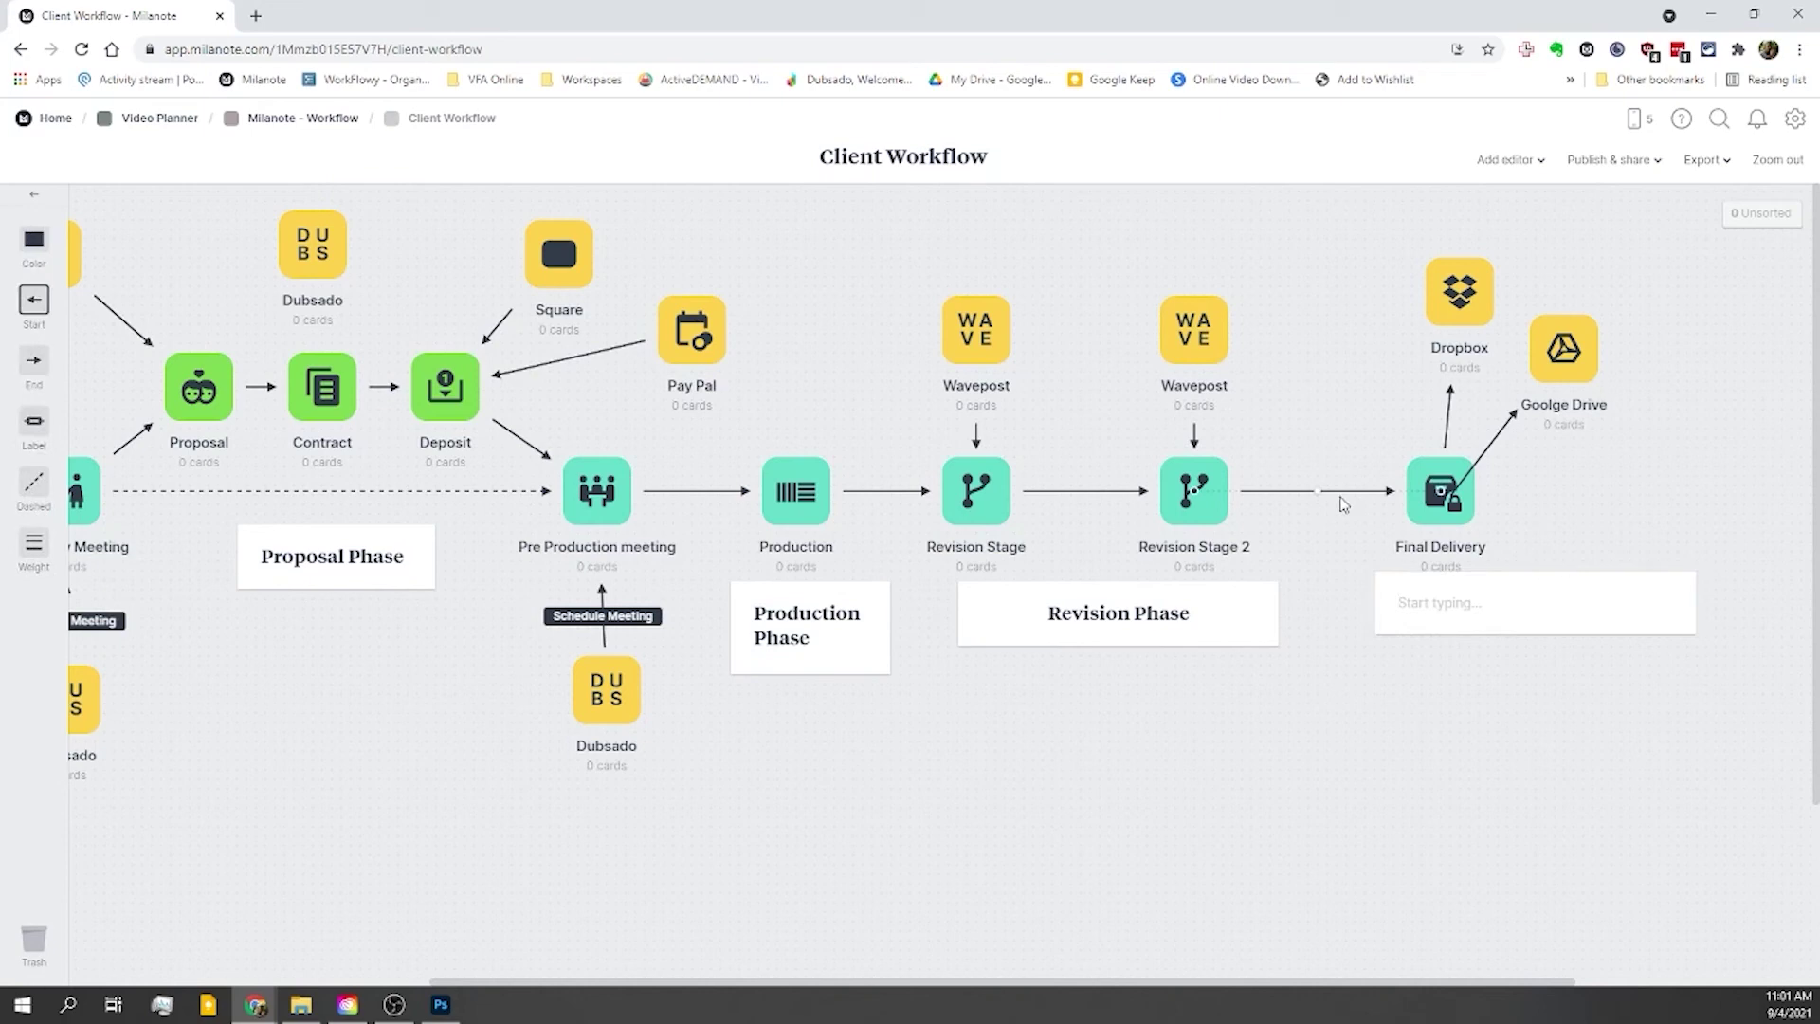
pyautogui.moveTo(1392, 491); pyautogui.dragTo(1295, 440)
pyautogui.moveTo(1387, 239); pyautogui.dragTo(1569, 512)
pyautogui.moveTo(1466, 491); pyautogui.dragTo(1439, 484)
pyautogui.click(1589, 512)
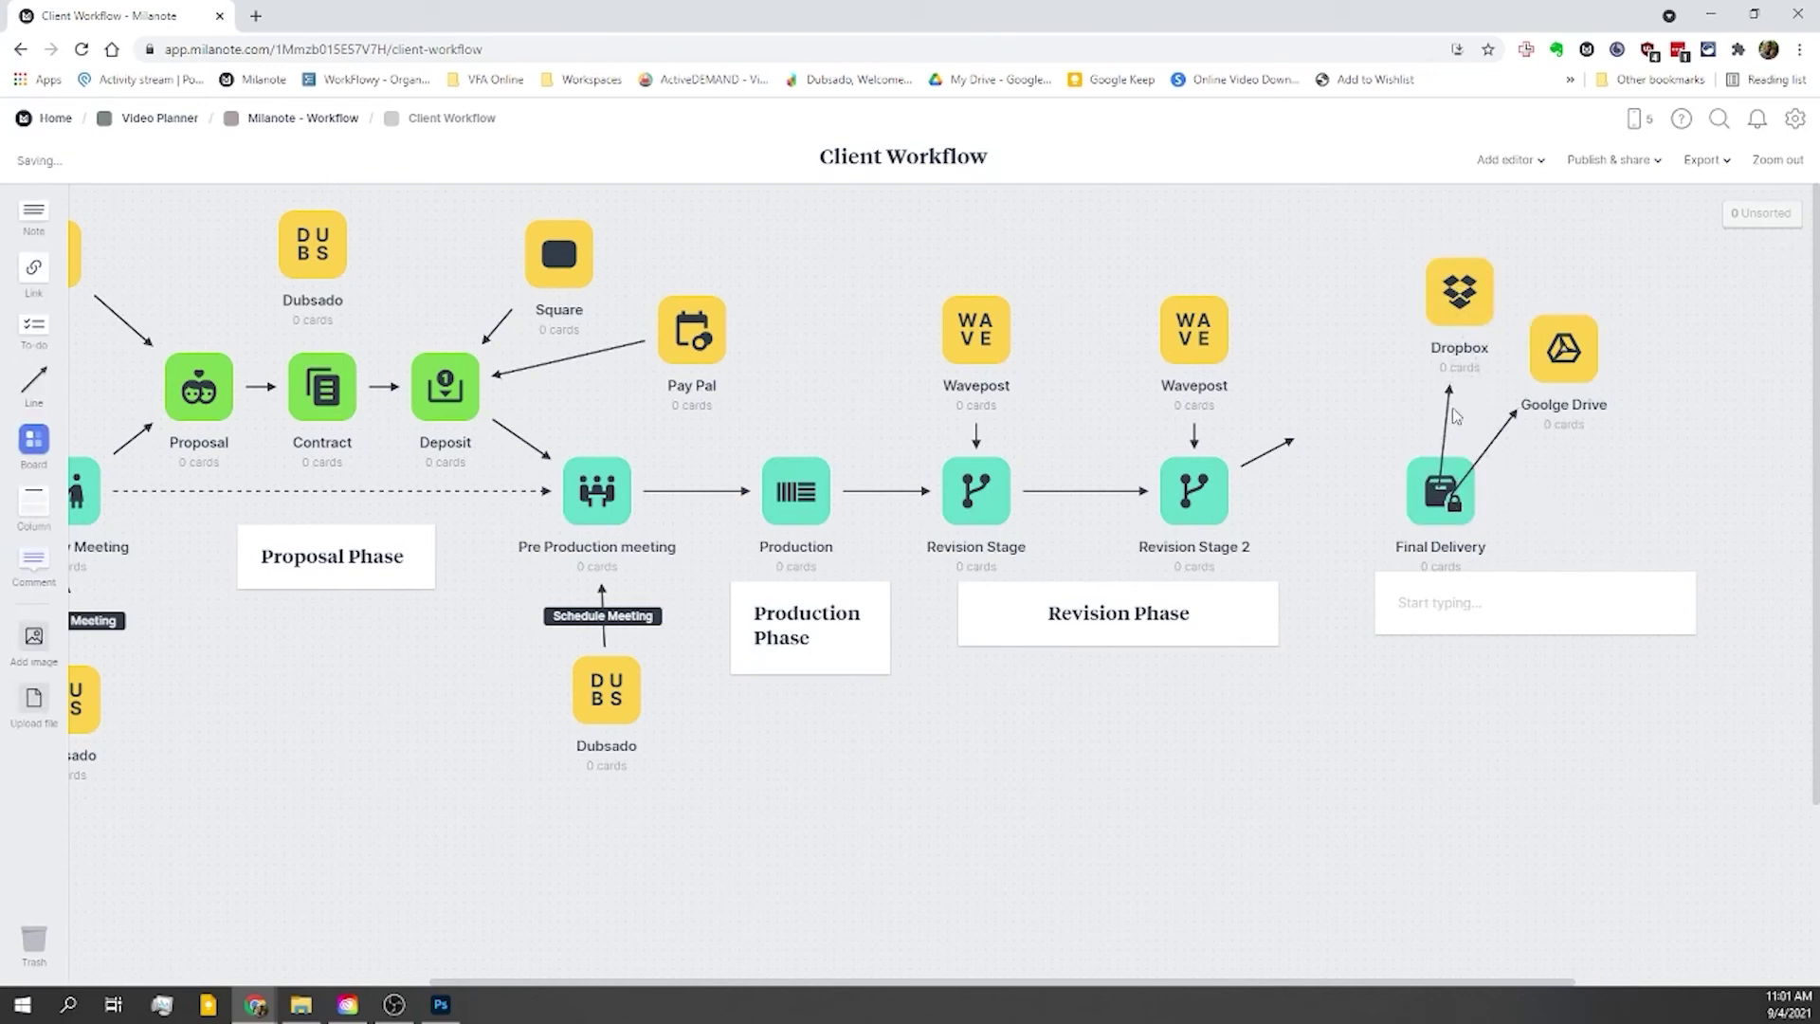
pyautogui.click(1446, 453)
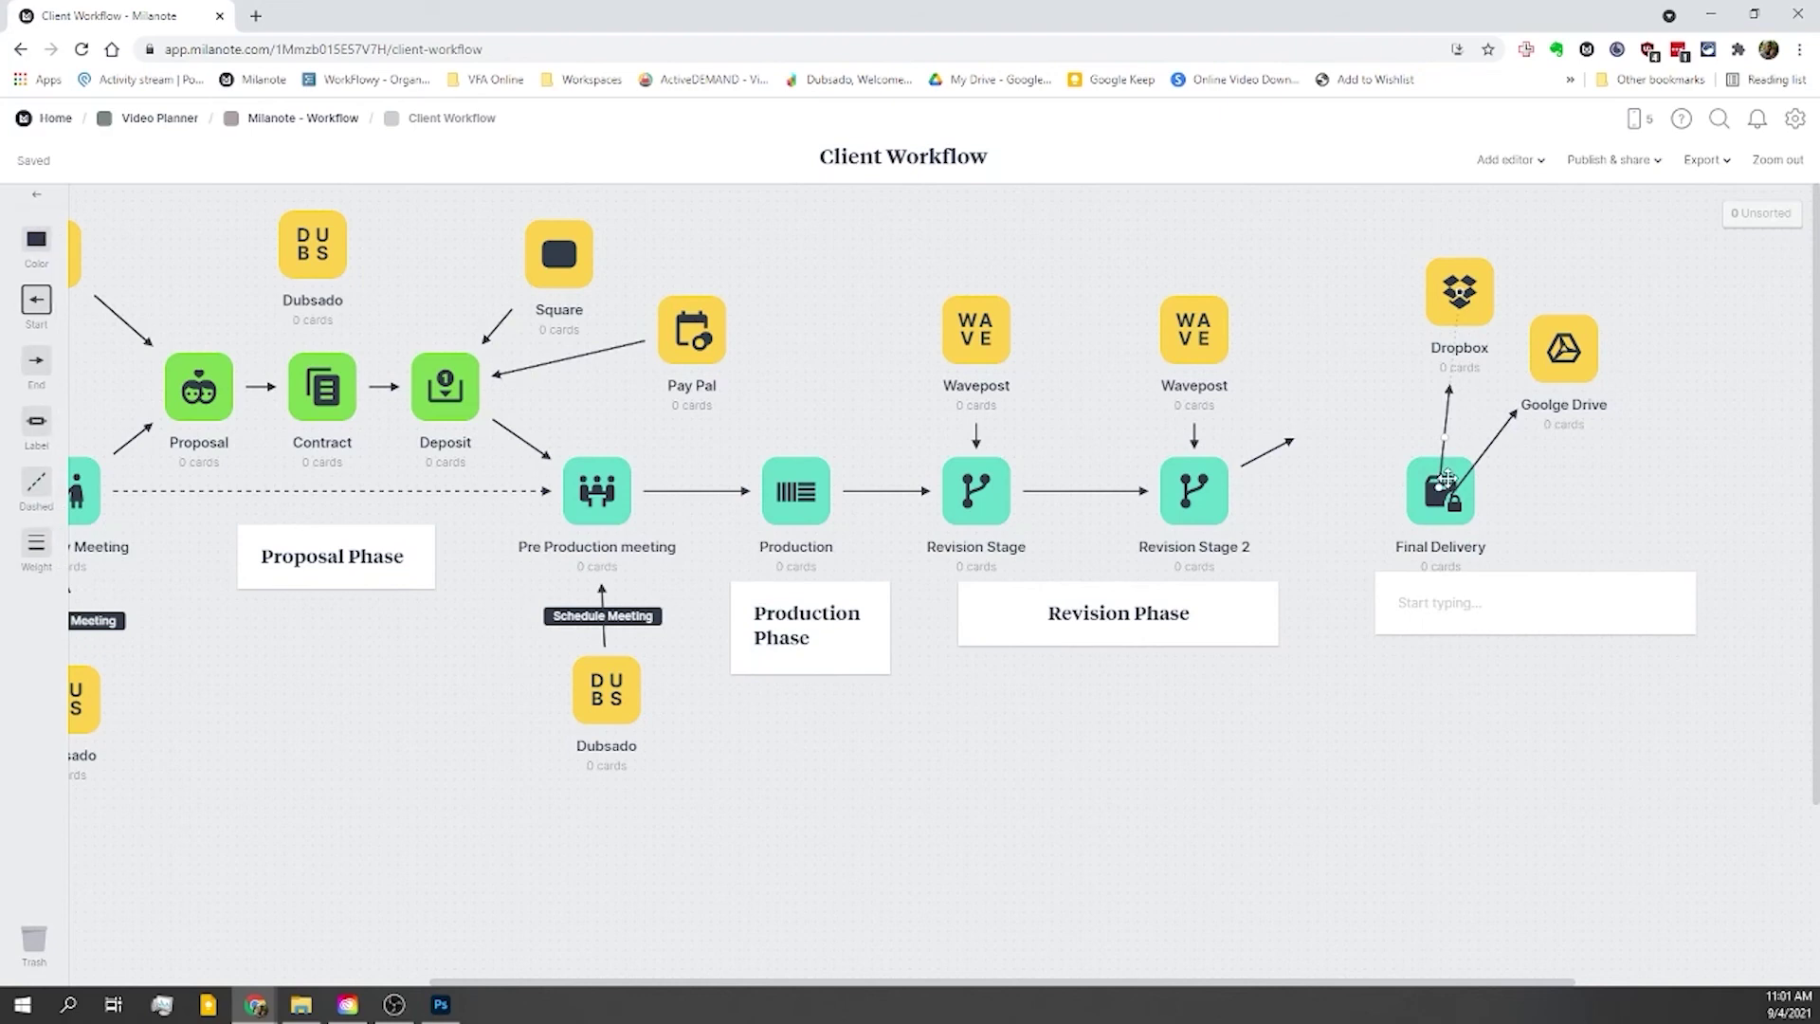
pyautogui.moveTo(1448, 498); pyautogui.dragTo(1446, 493)
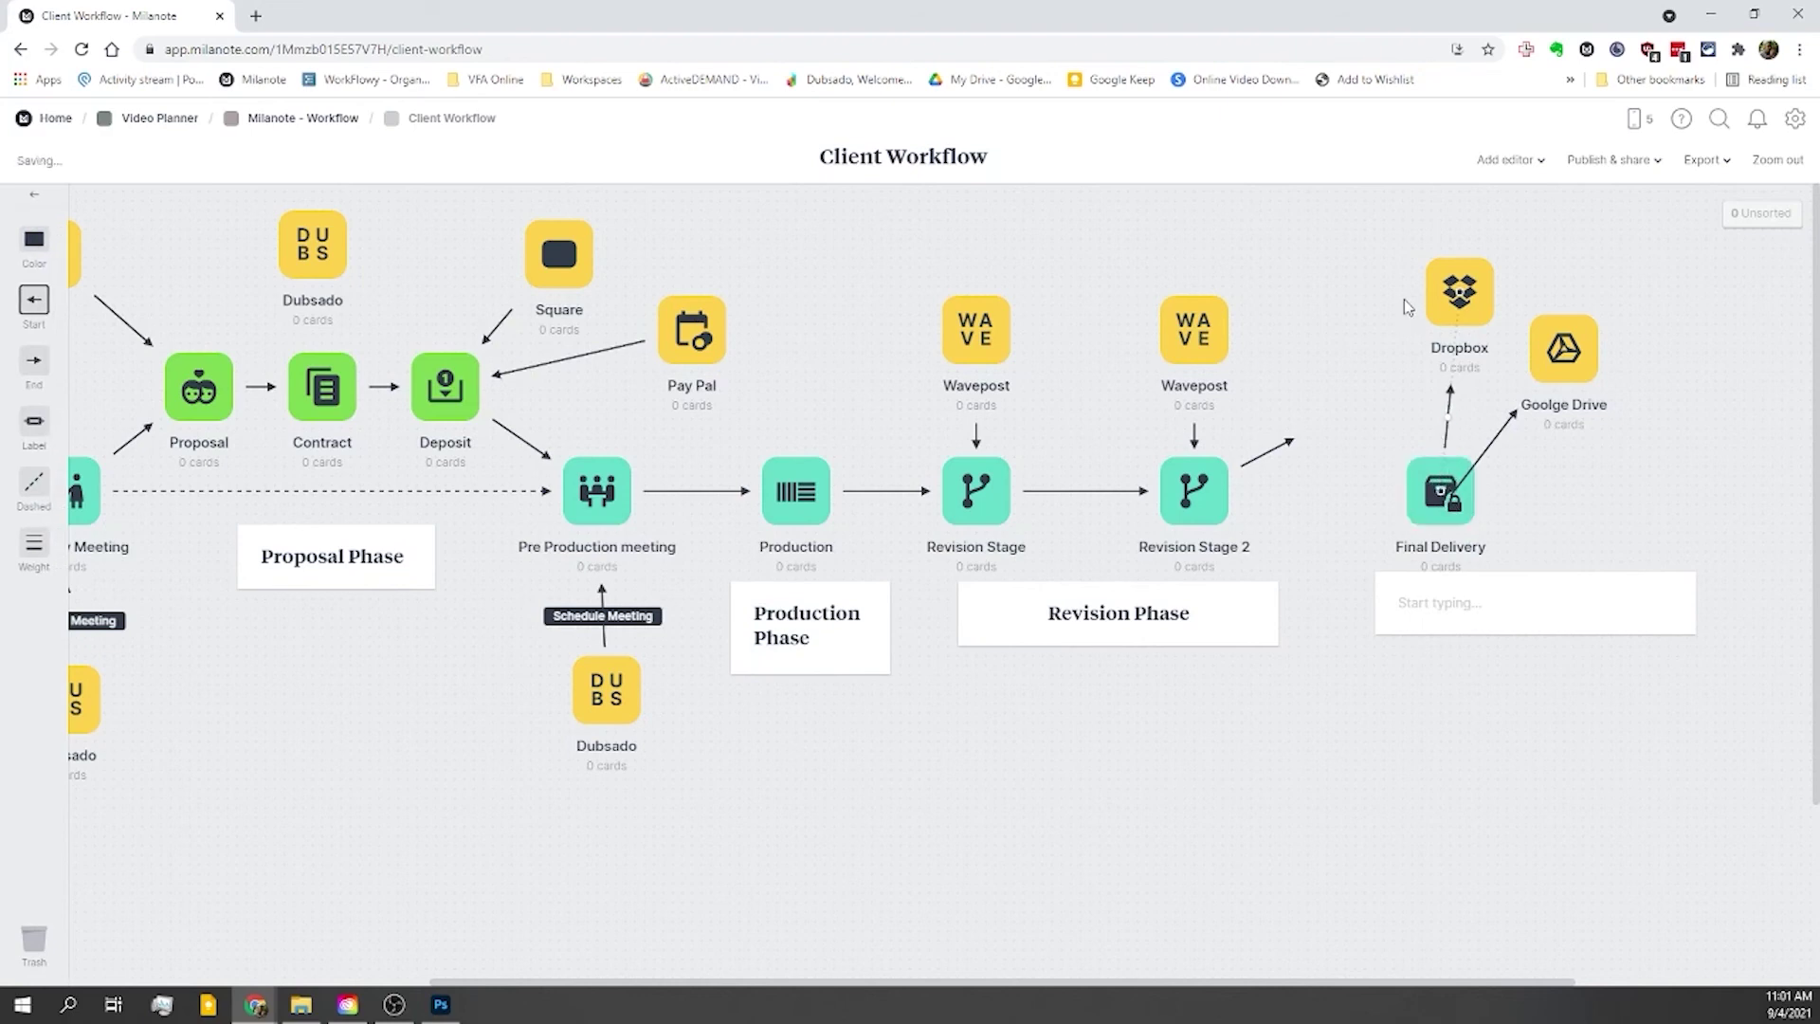
pyautogui.moveTo(1405, 278); pyautogui.dragTo(1612, 536)
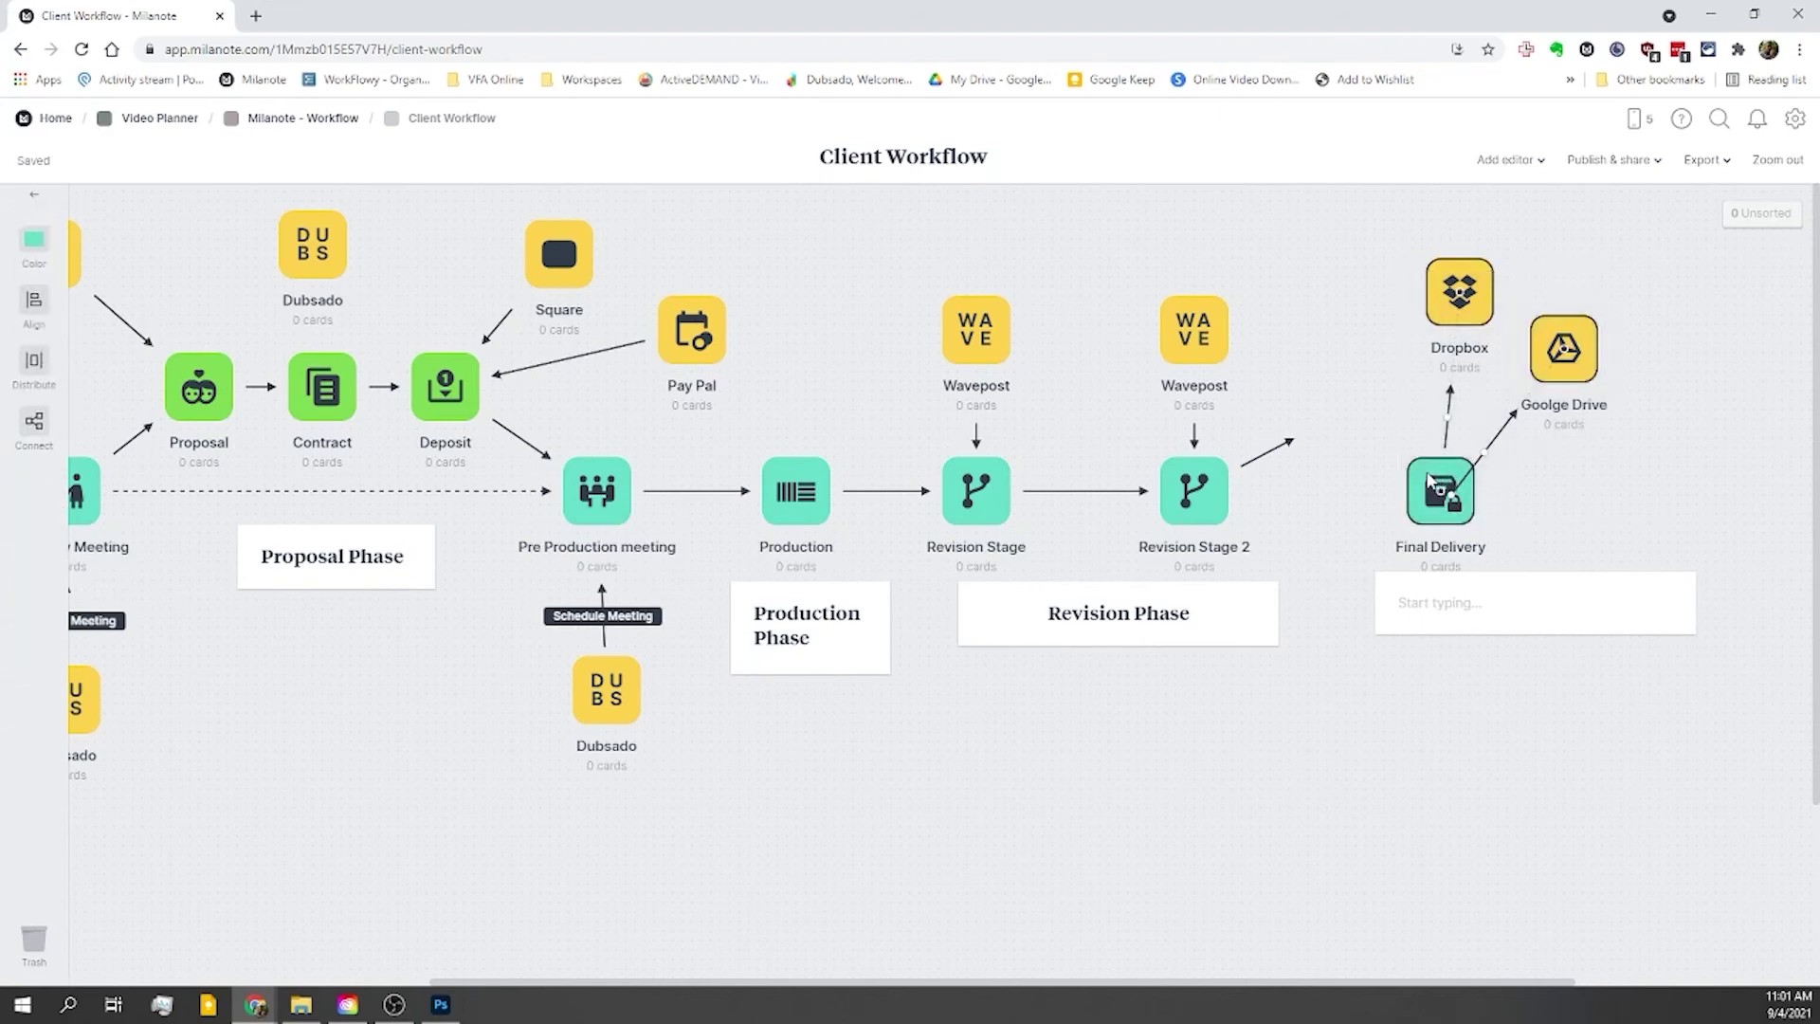
pyautogui.moveTo(1455, 479); pyautogui.dragTo(1588, 470)
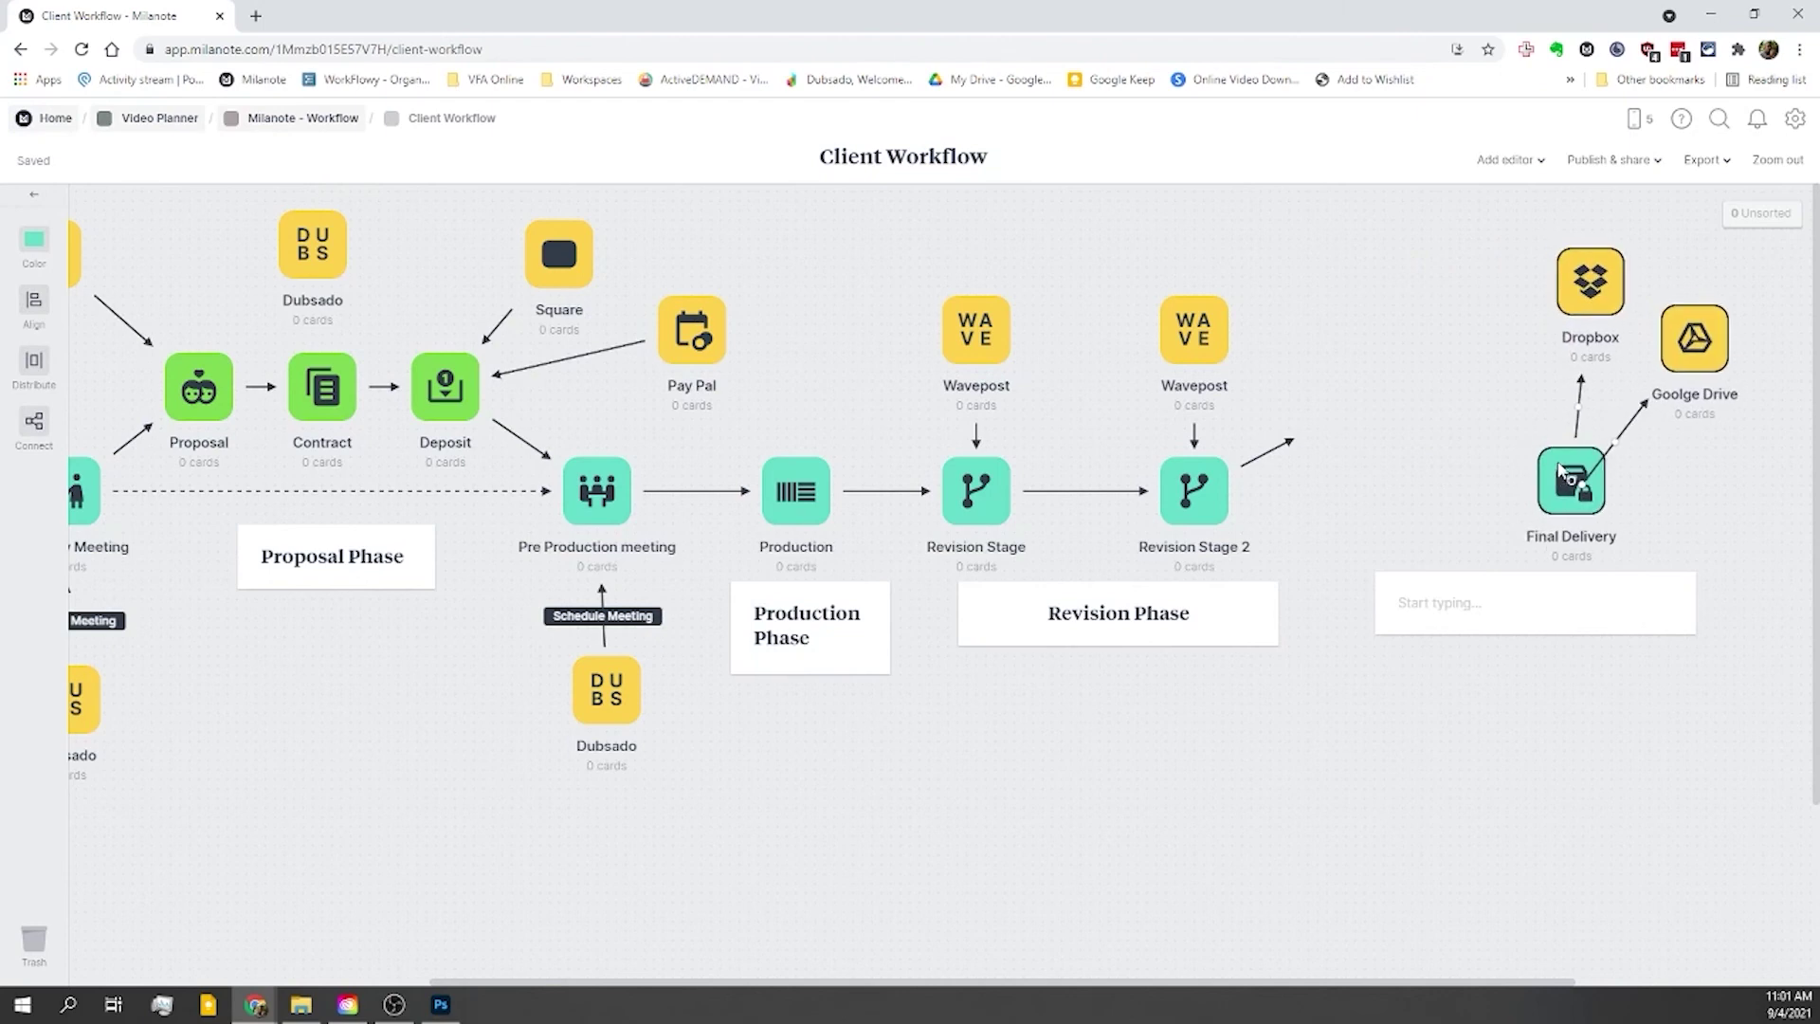
# Step: Duplicate the Dubsado board above Contract and place the copy between the second Wavepost board and Dropbox
pyautogui.click(1290, 442)
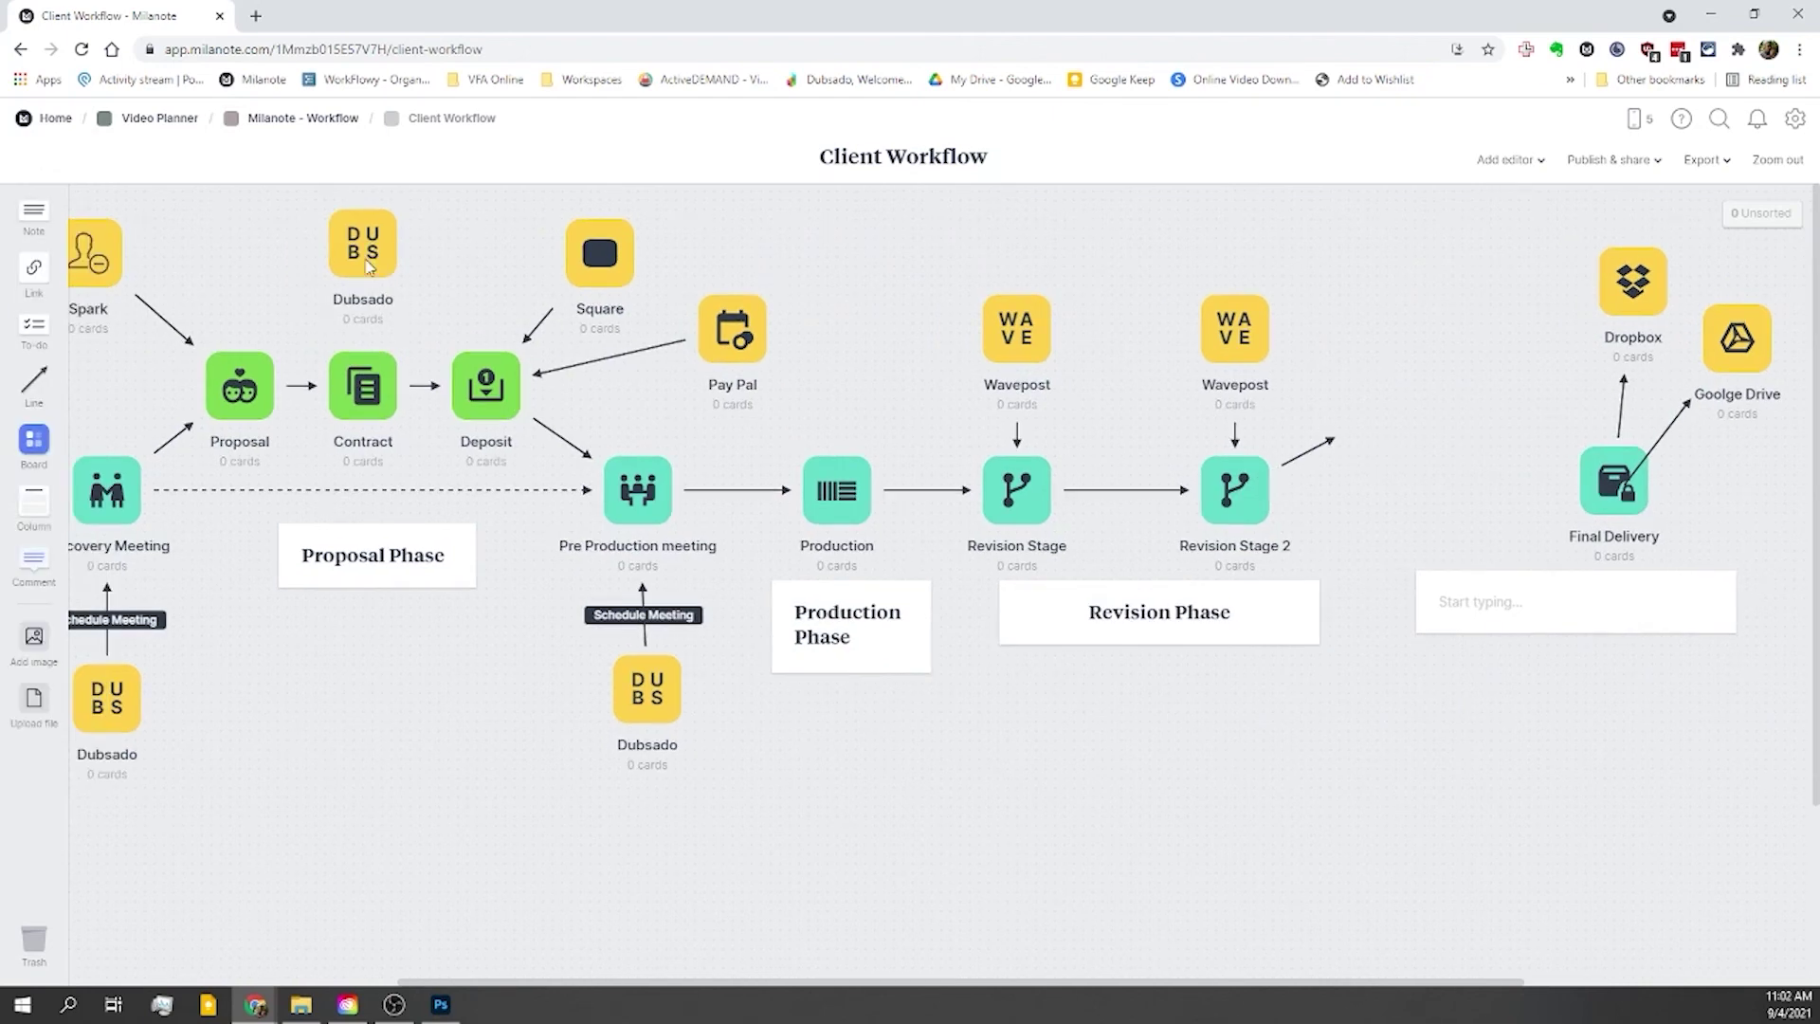
pyautogui.rightClick(368, 267)
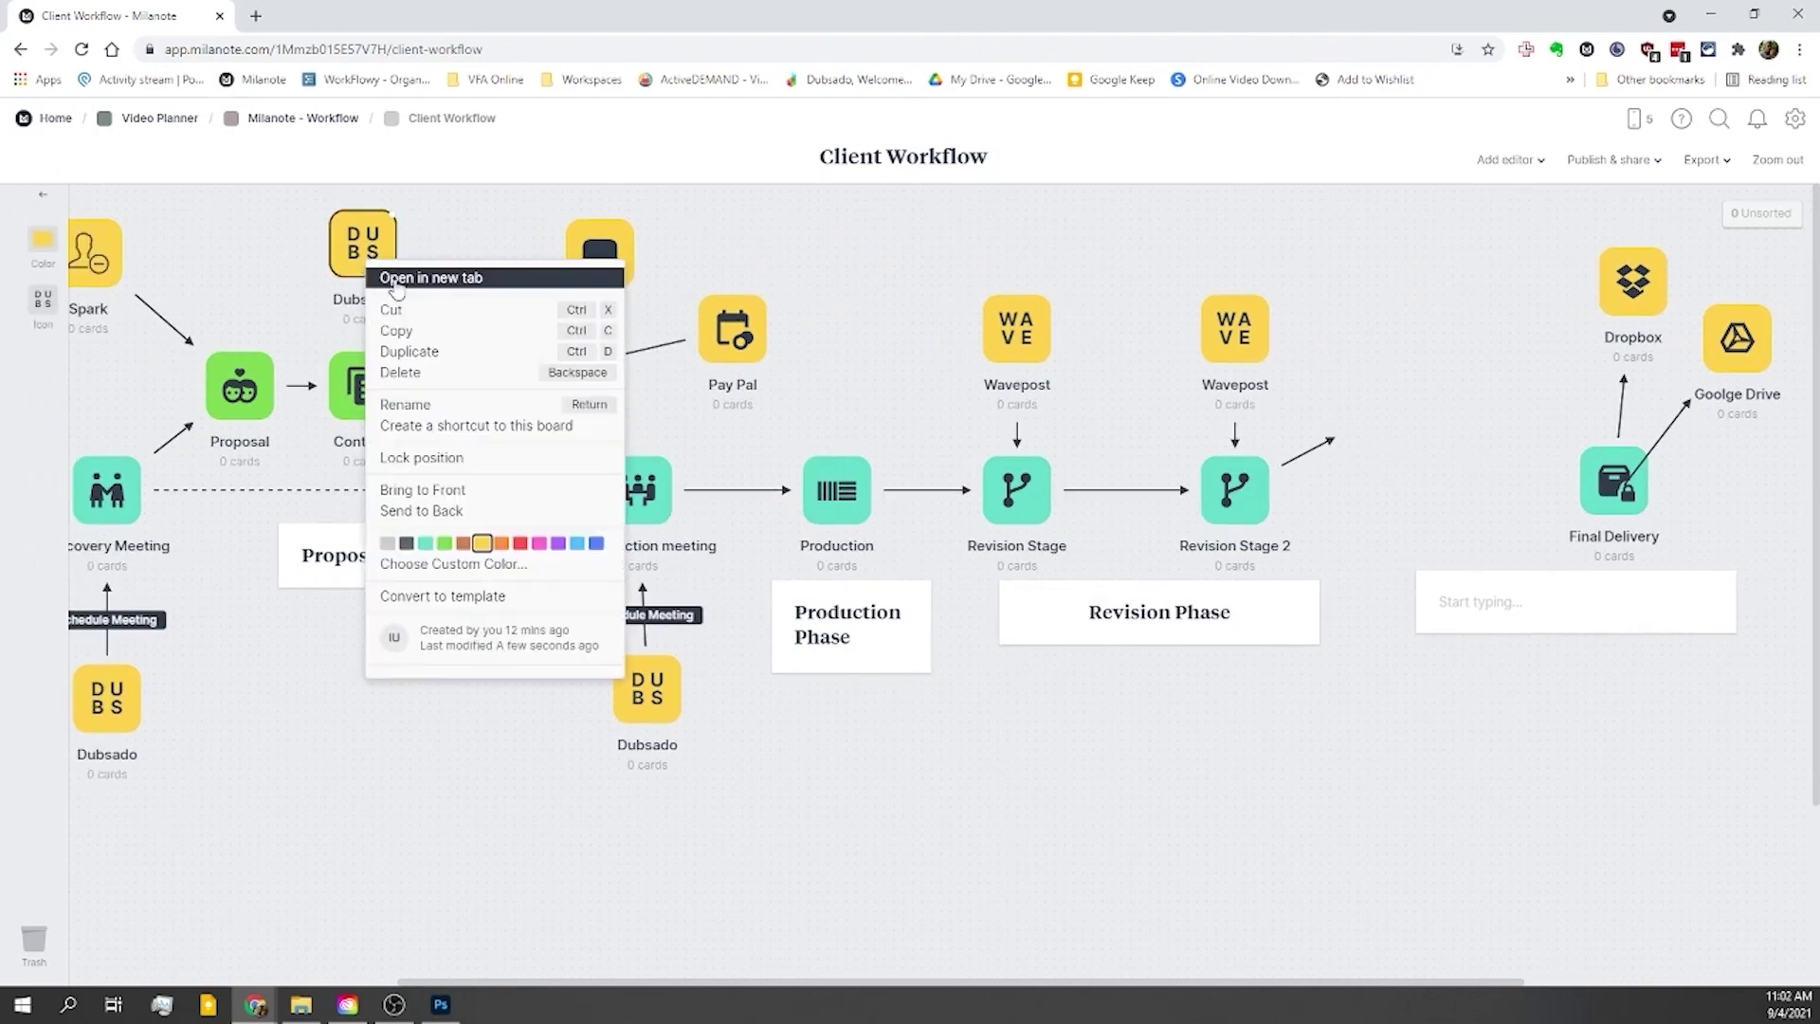
pyautogui.click(398, 353)
pyautogui.moveTo(378, 271); pyautogui.dragTo(1405, 297)
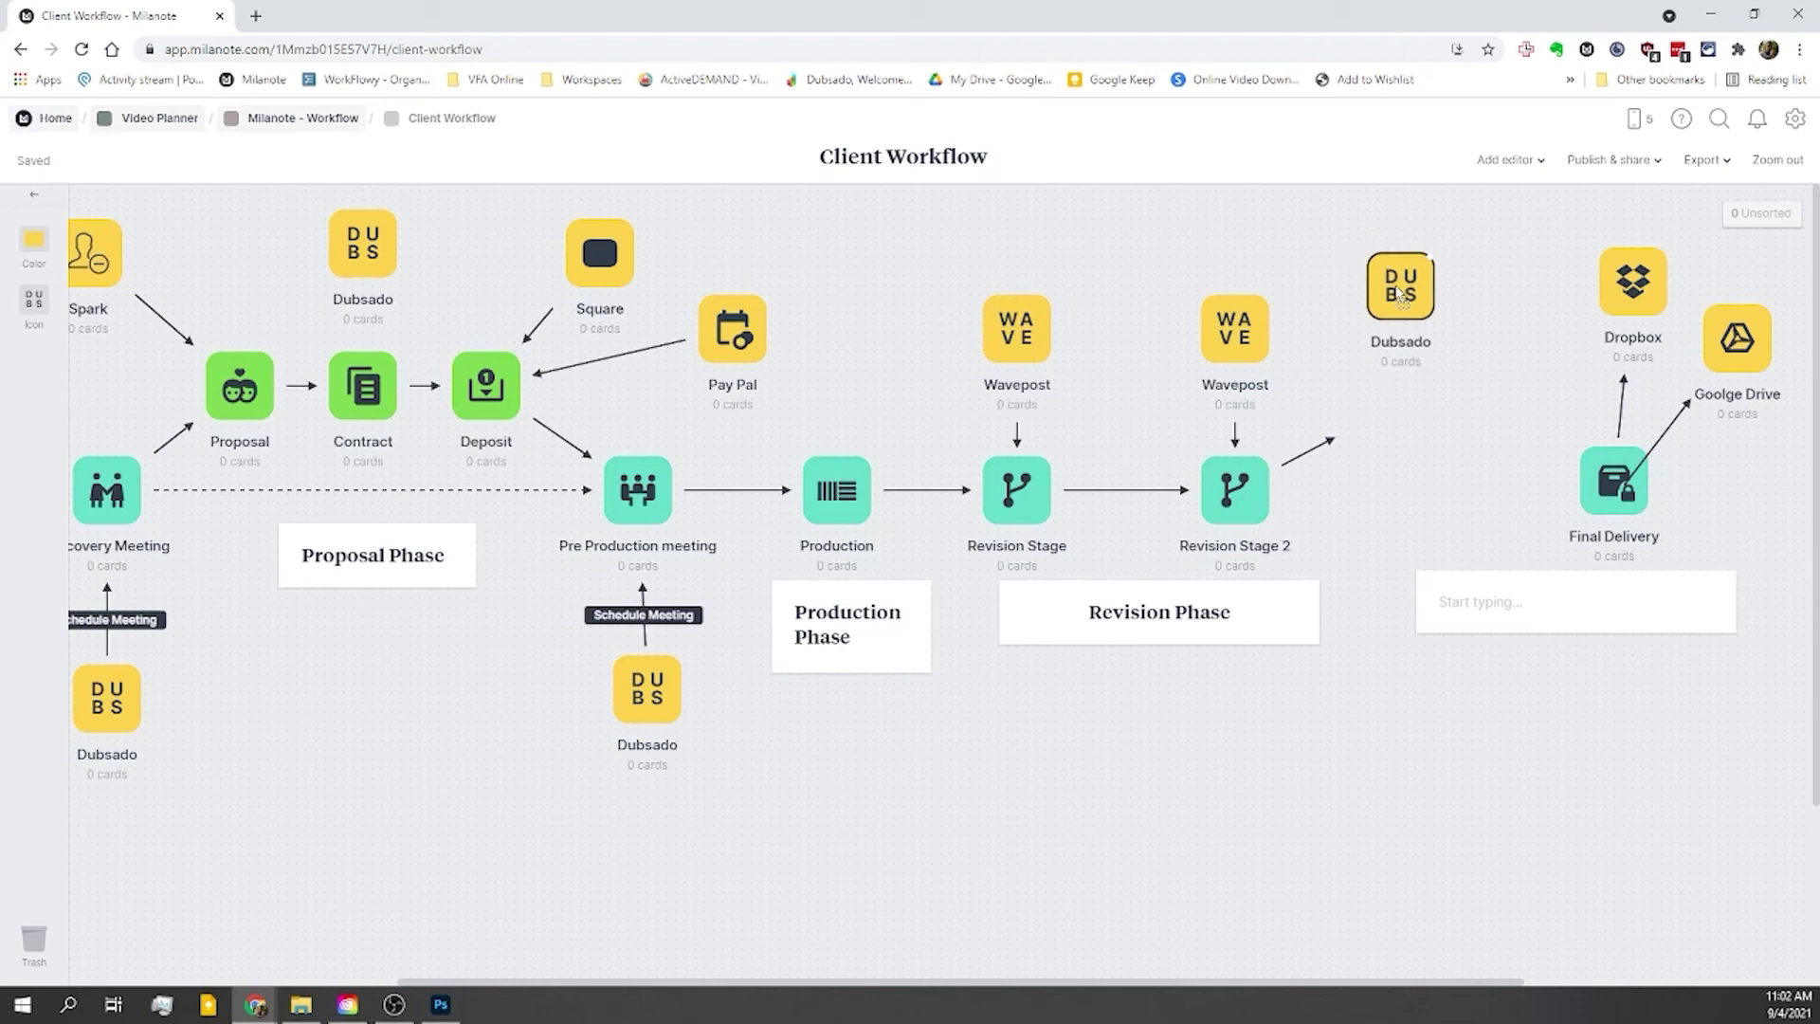
pyautogui.click(294, 735)
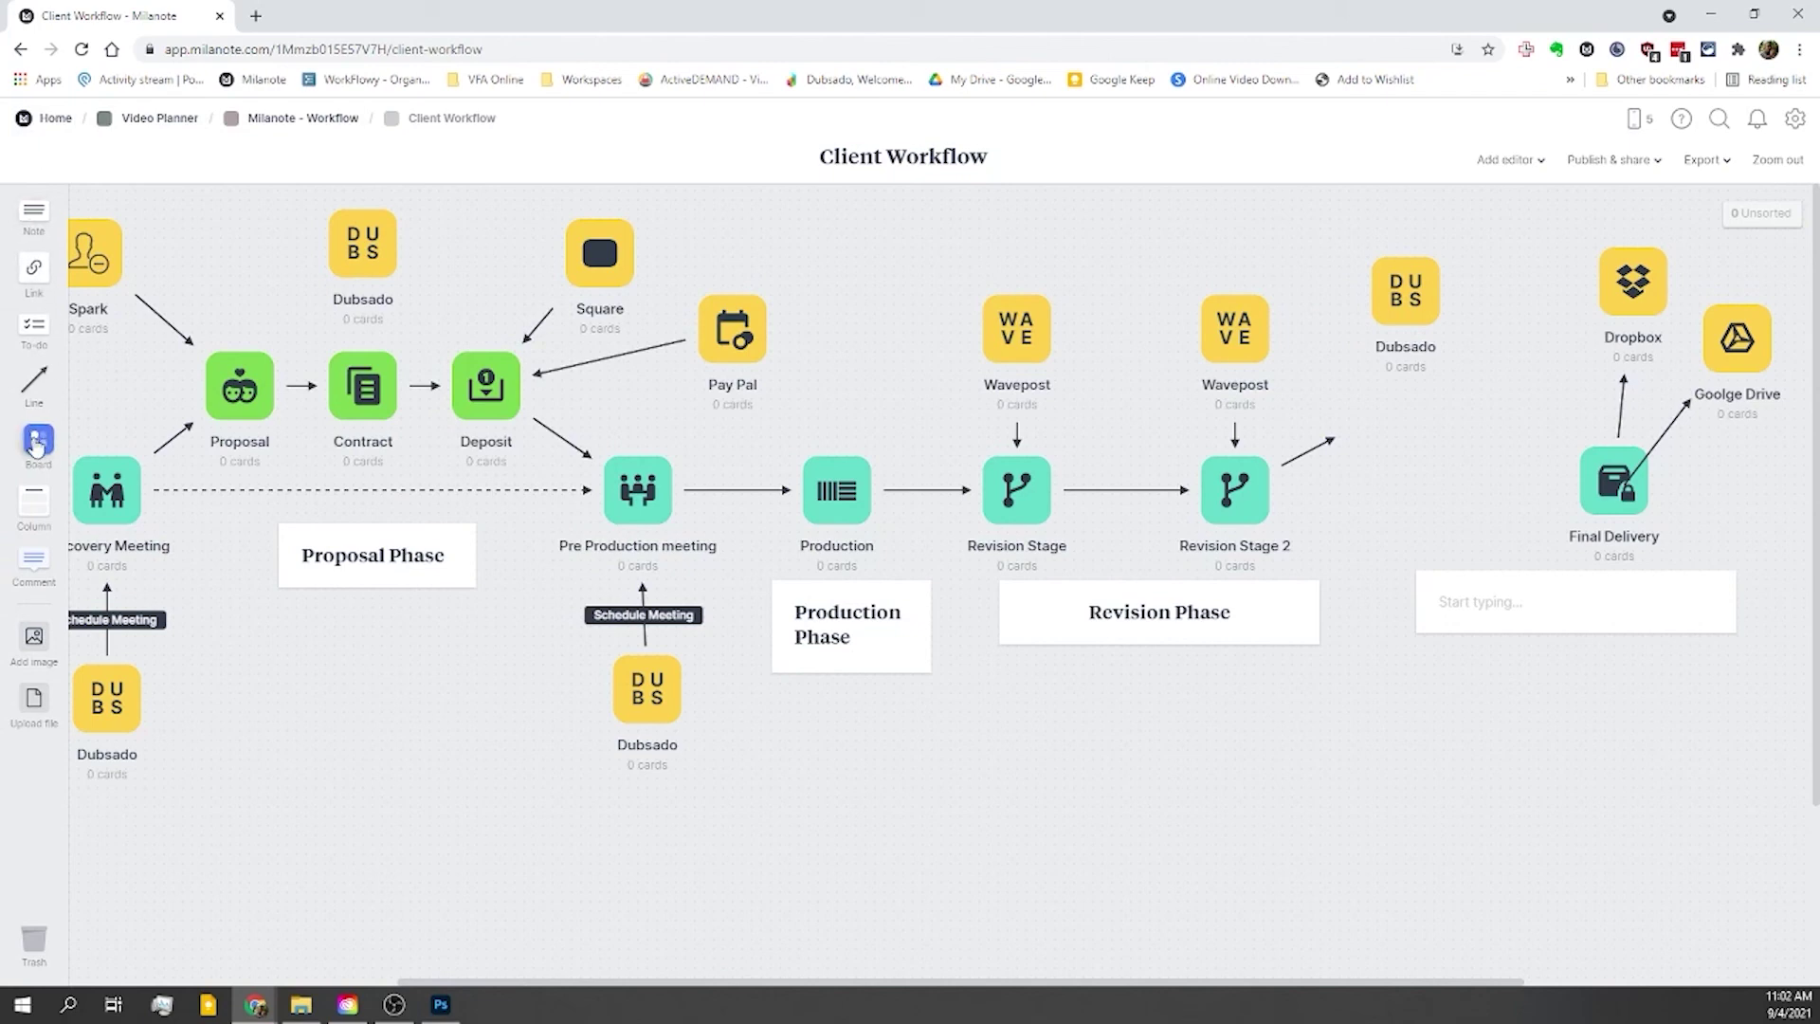
# Step: Add a new board named "Final Invoice" below the copied Dubsado board, between Revision Stage 2 and Final Delivery
pyautogui.moveTo(38, 442); pyautogui.dragTo(1434, 443)
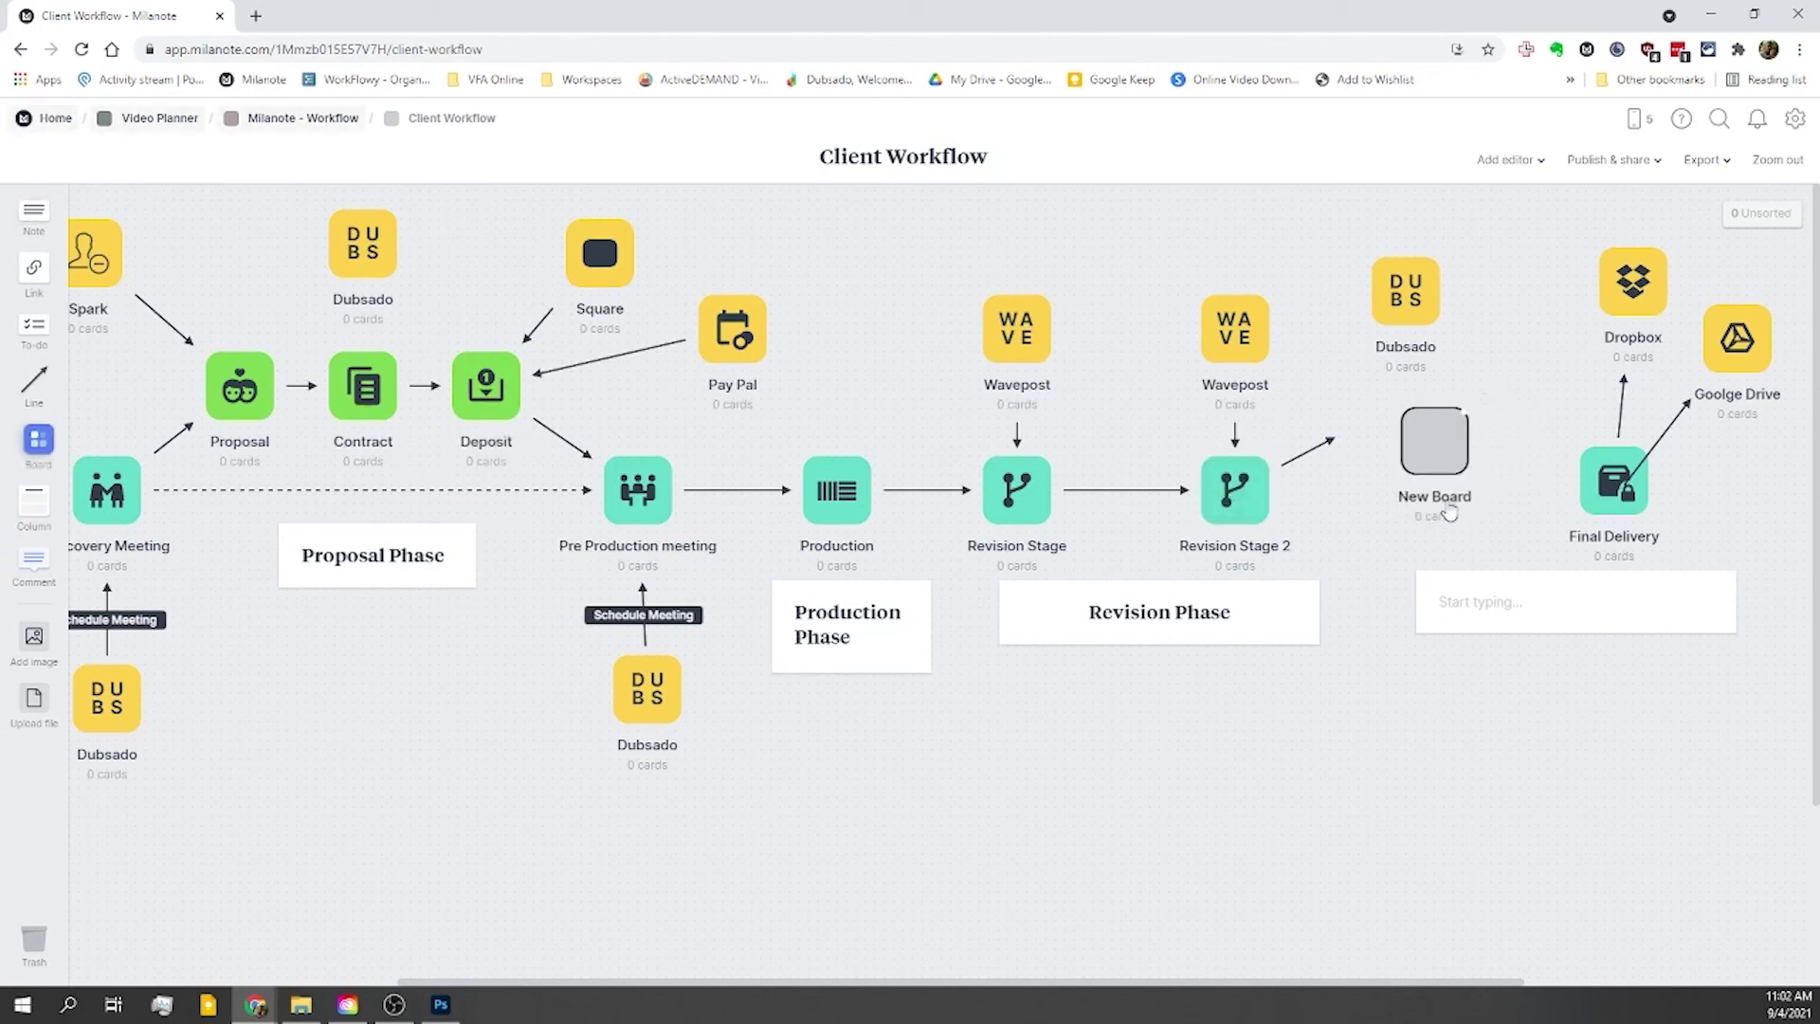
pyautogui.press('BackSpace')
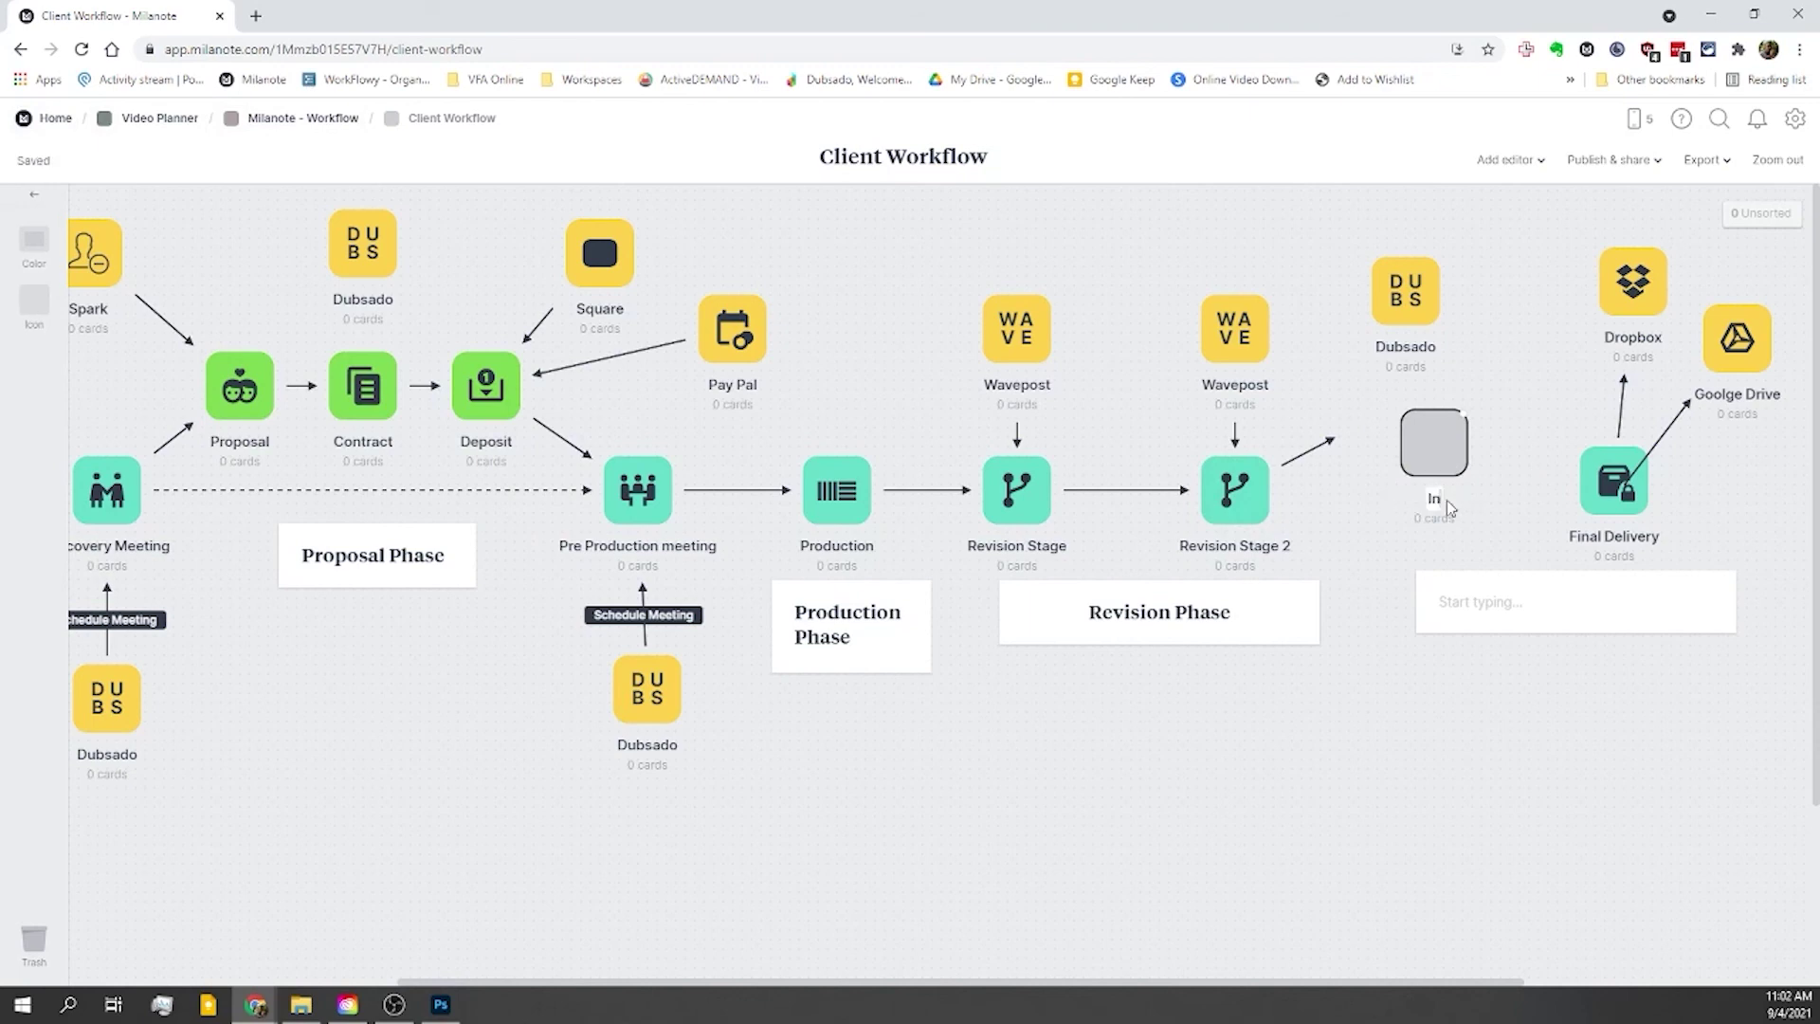
pyautogui.write('Final INvoice')
pyautogui.moveTo(1442, 498); pyautogui.dragTo(1431, 498)
pyautogui.write('n')
pyautogui.press('Return')
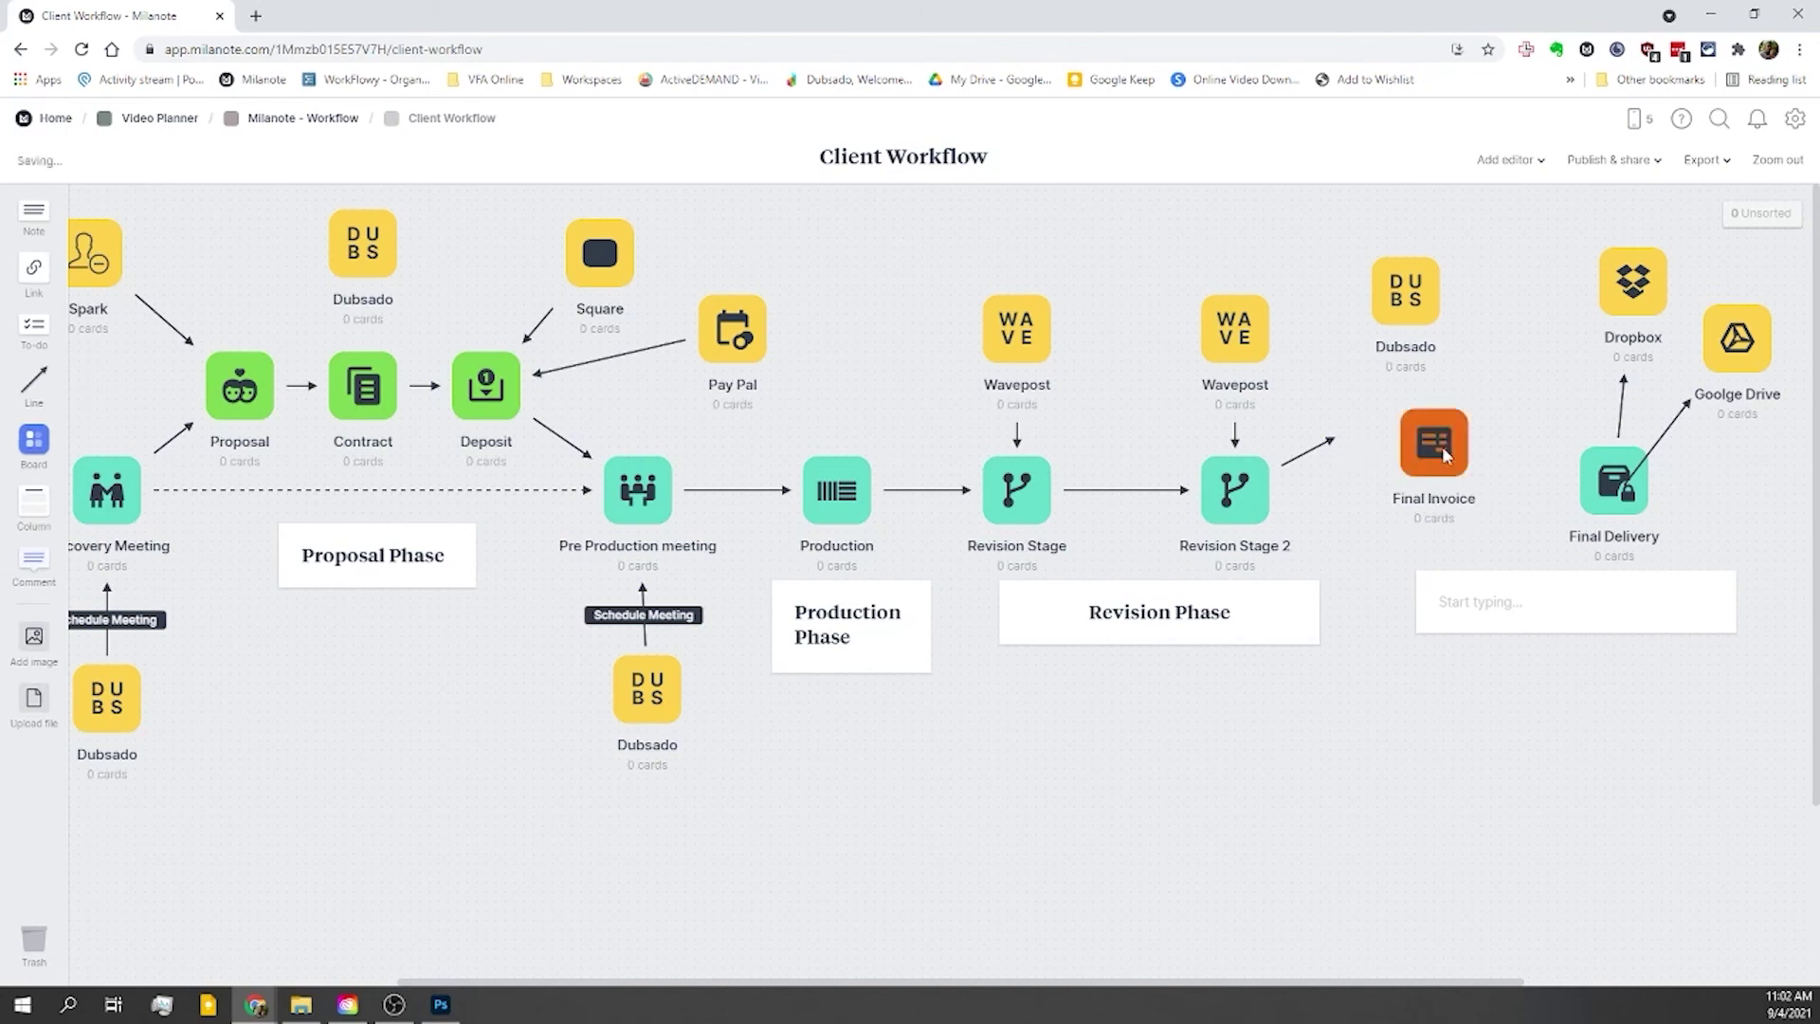
# Step: Recolor the Final Invoice board green and draw an arrow from it to Final Delivery
pyautogui.click(1414, 443)
pyautogui.click(35, 239)
pyautogui.click(188, 191)
pyautogui.click(1406, 293)
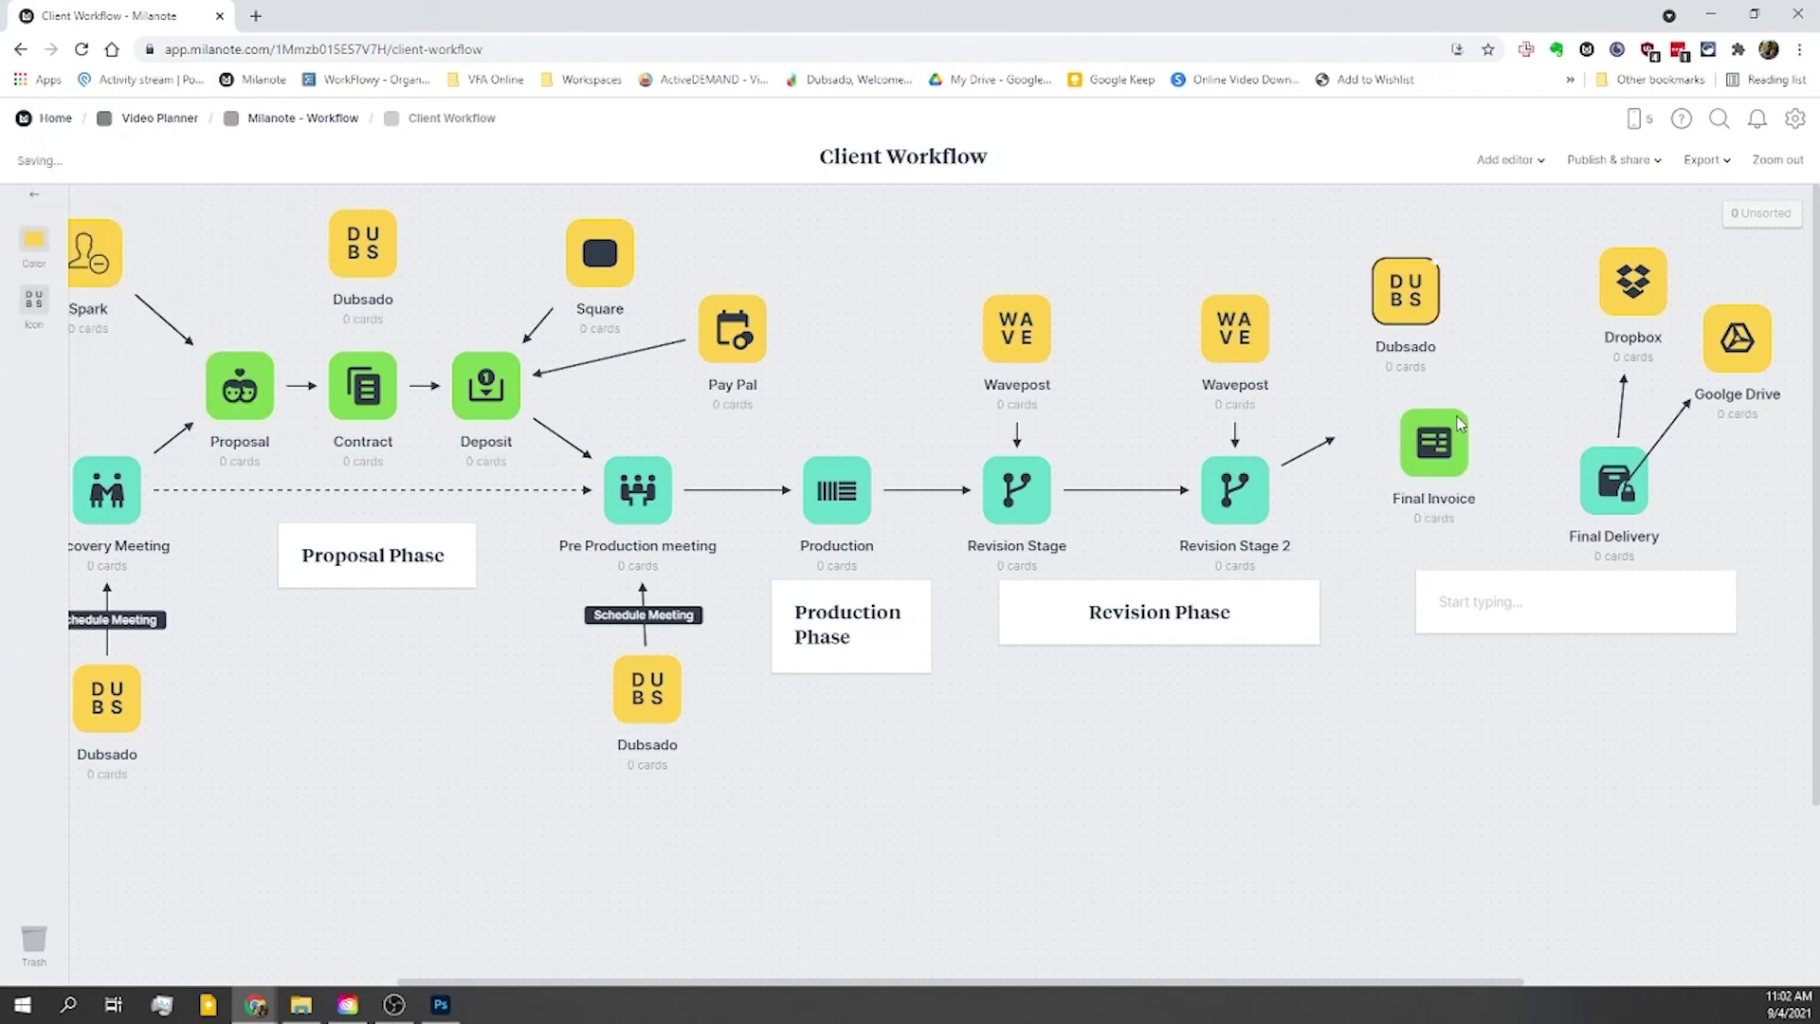
pyautogui.moveTo(1463, 416); pyautogui.dragTo(1612, 481)
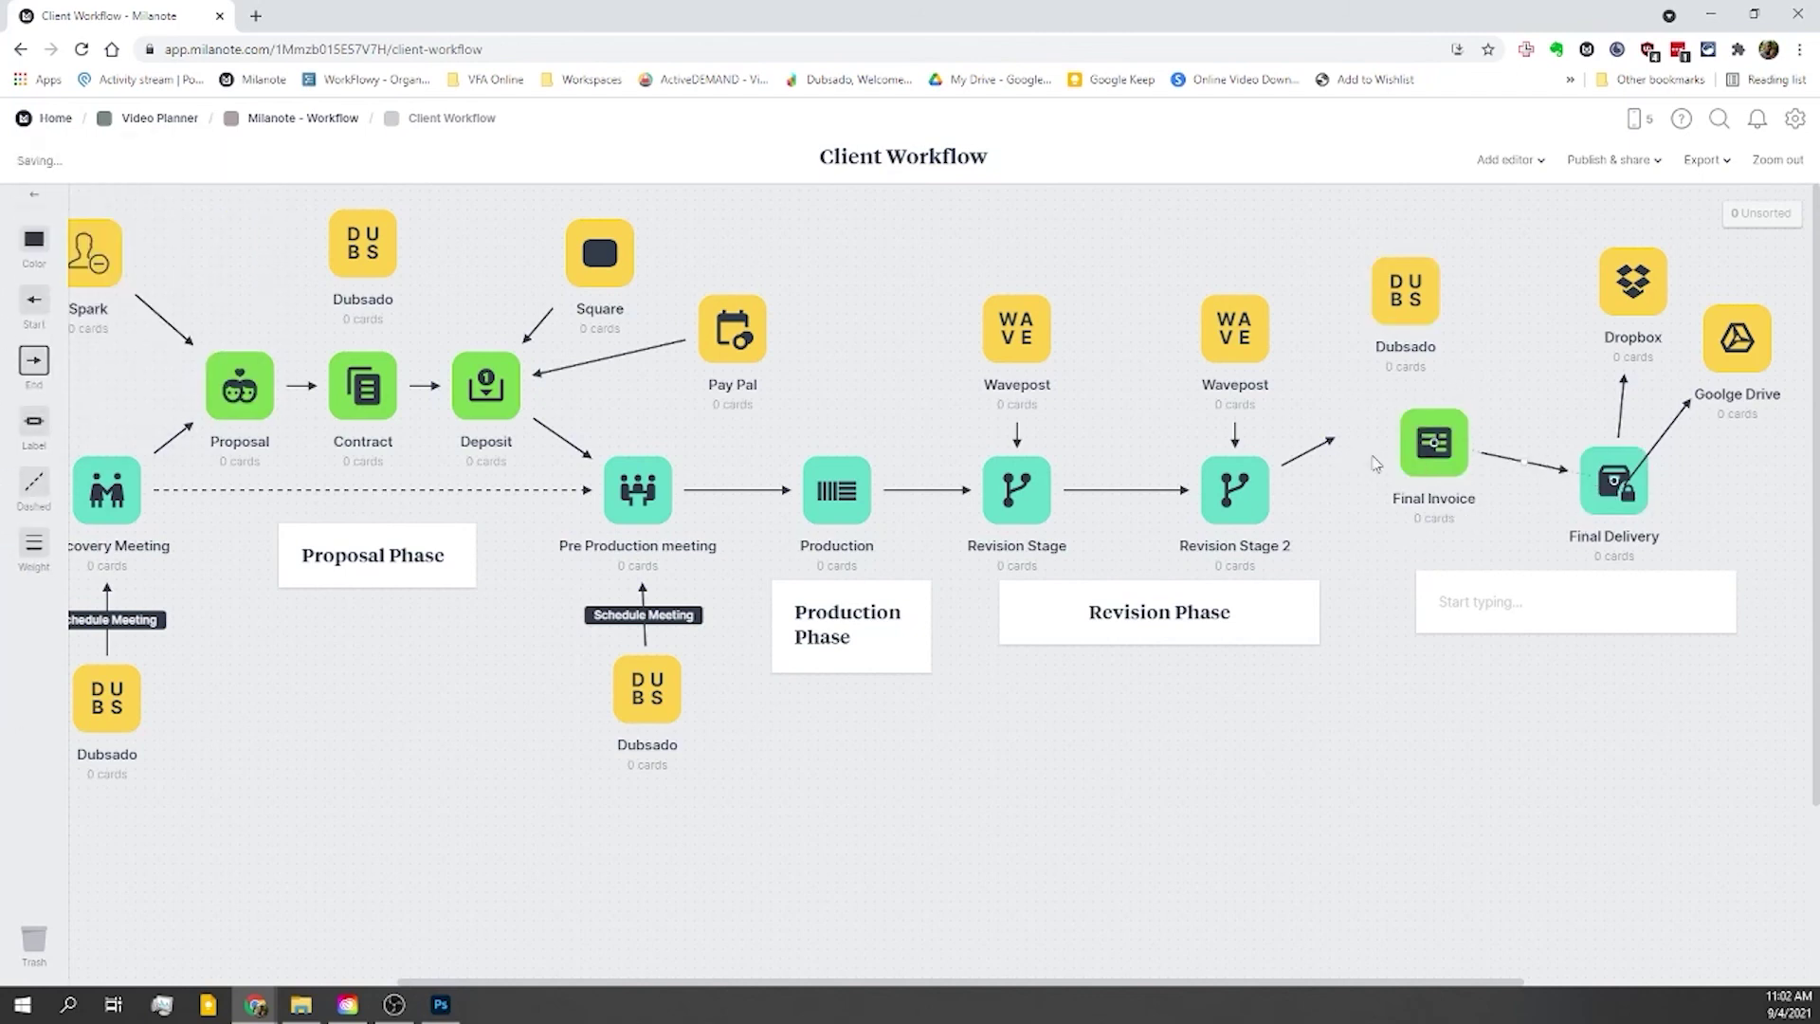
# Step: Move Final Invoice and its Dubsado board higher, and attach the loose Revision Stage 2 arrow to Final Invoice
pyautogui.click(1437, 439)
pyautogui.moveTo(1438, 439); pyautogui.dragTo(1425, 400)
pyautogui.moveTo(1413, 294); pyautogui.dragTo(1441, 256)
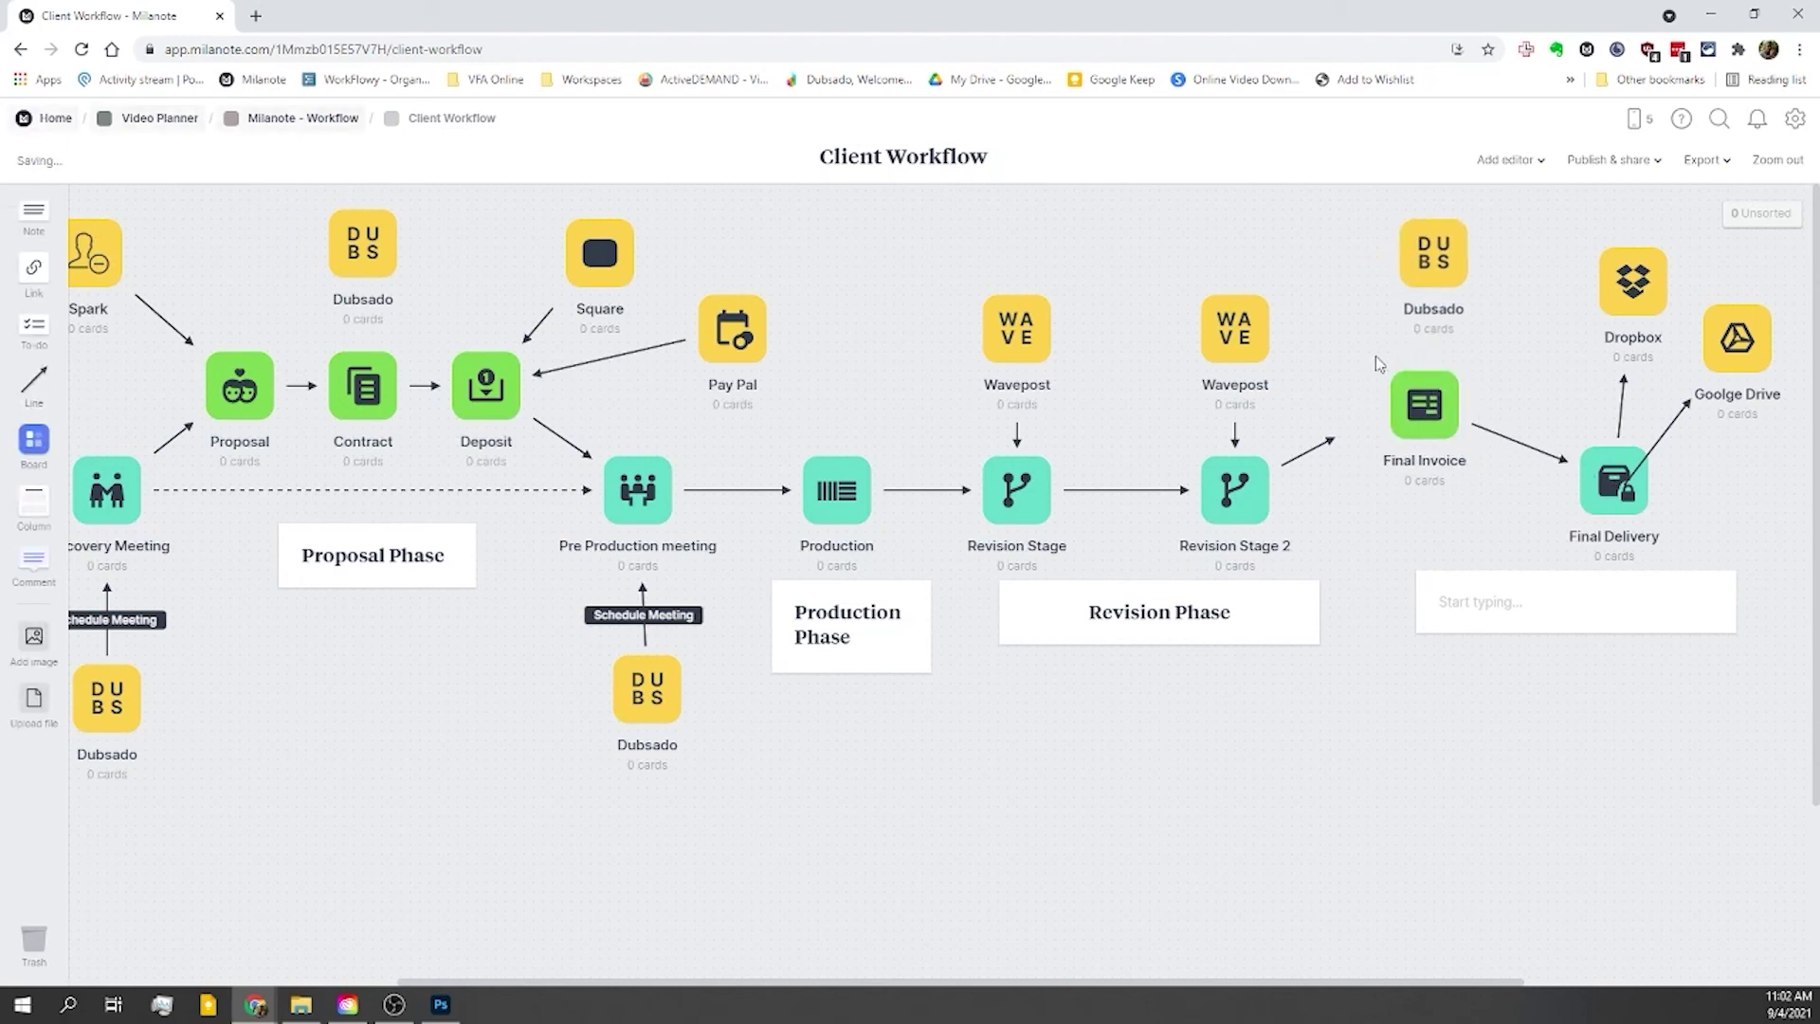
pyautogui.moveTo(1422, 406); pyautogui.dragTo(1413, 384)
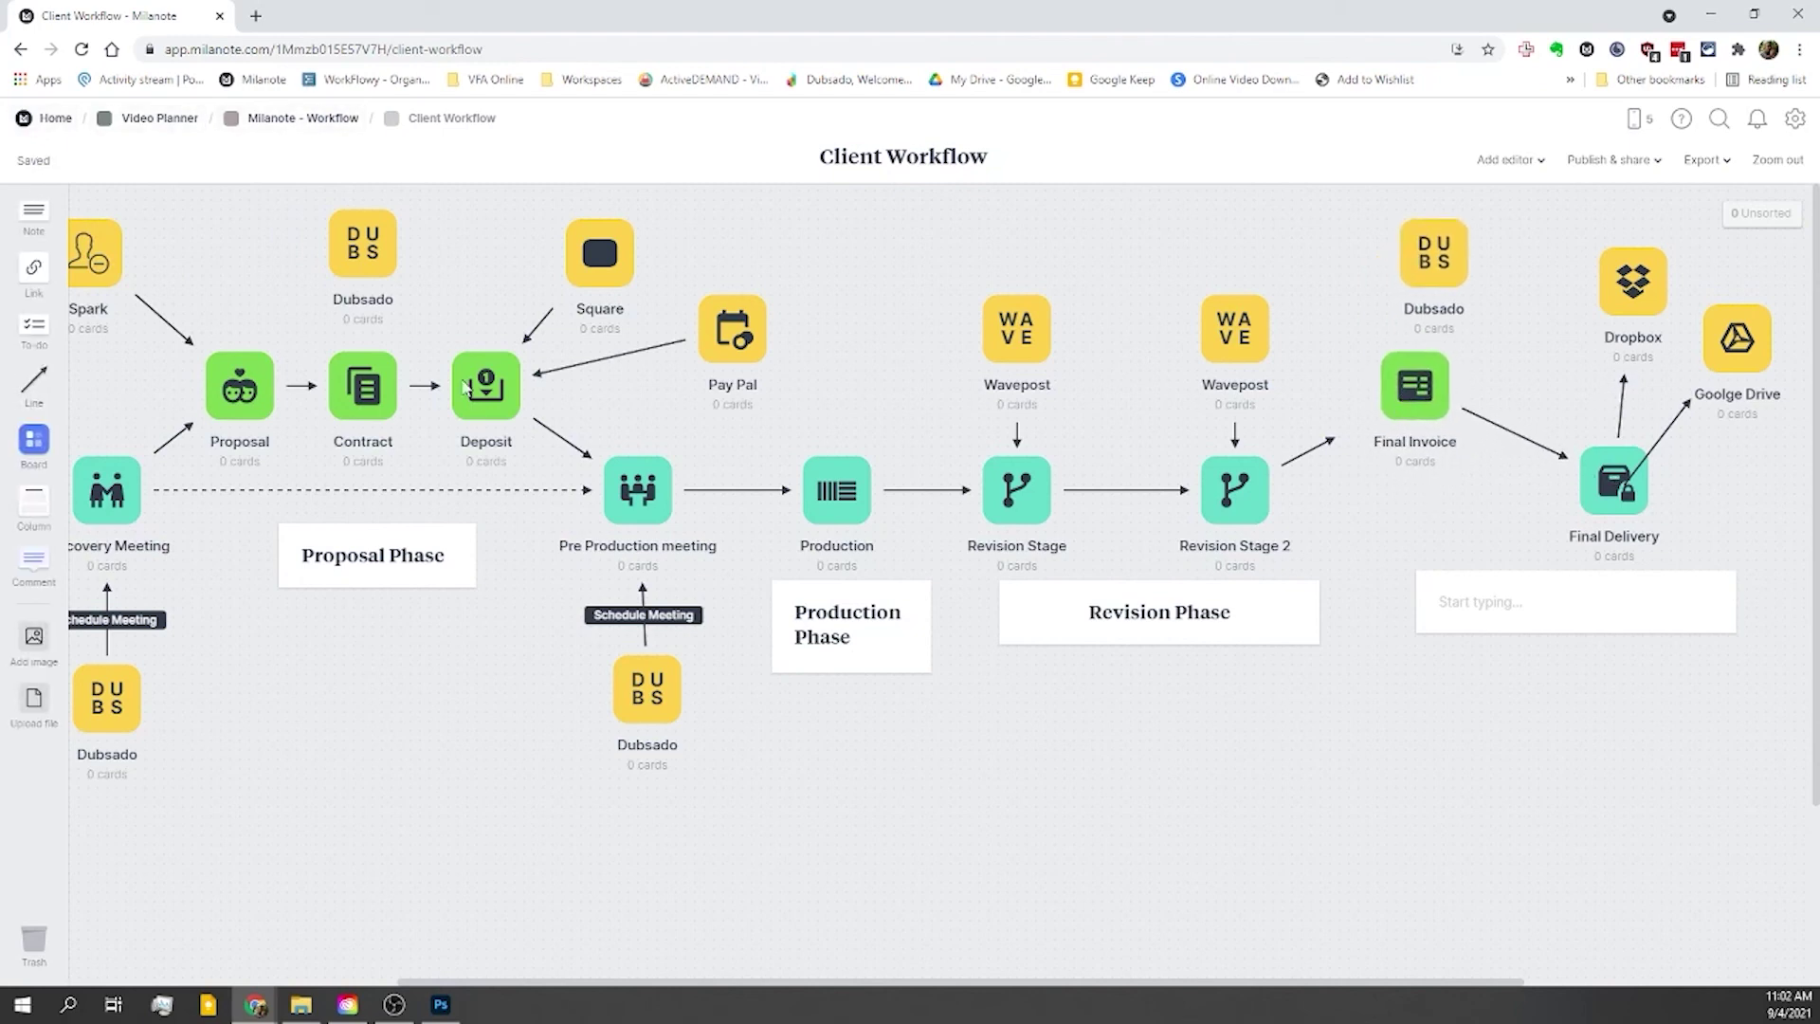
pyautogui.moveTo(1332, 440); pyautogui.dragTo(1415, 415)
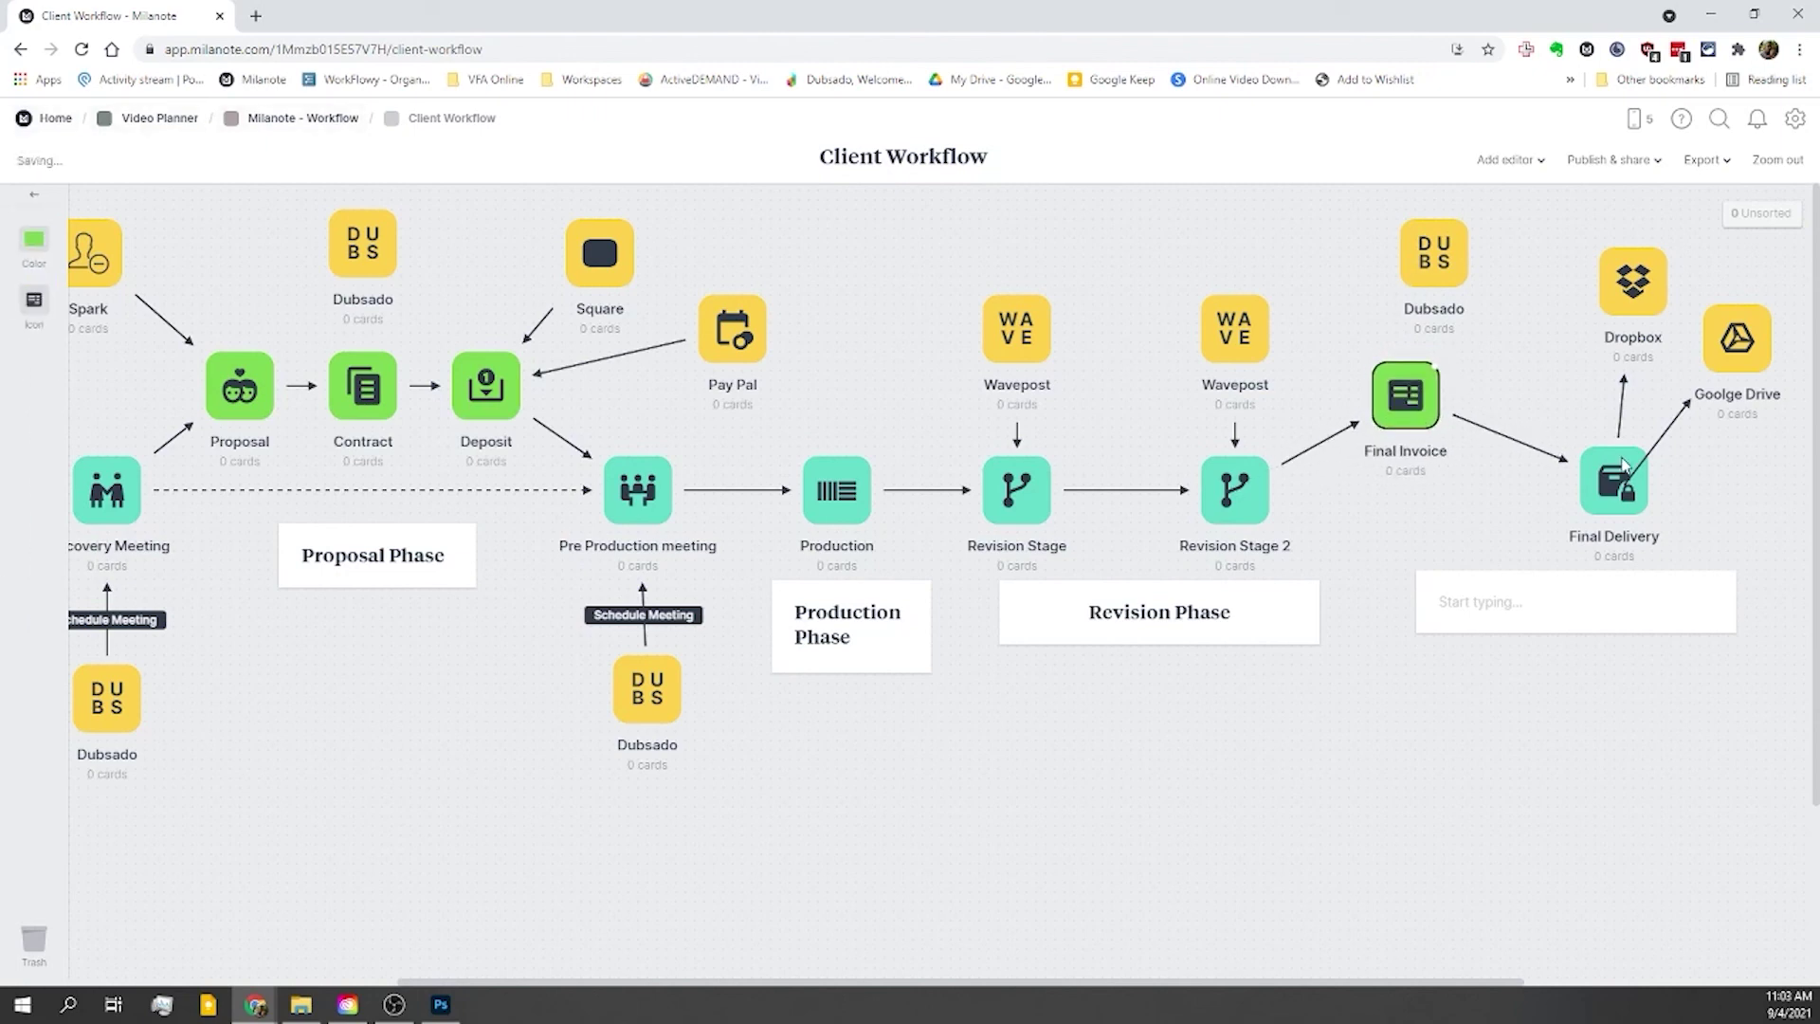
# Step: Align Dubsado directly above Final Invoice with an arrow pointing down to it, and title the empty note "Final Delivery" as a heading
pyautogui.click(1650, 451)
pyautogui.moveTo(1465, 227); pyautogui.dragTo(1427, 218)
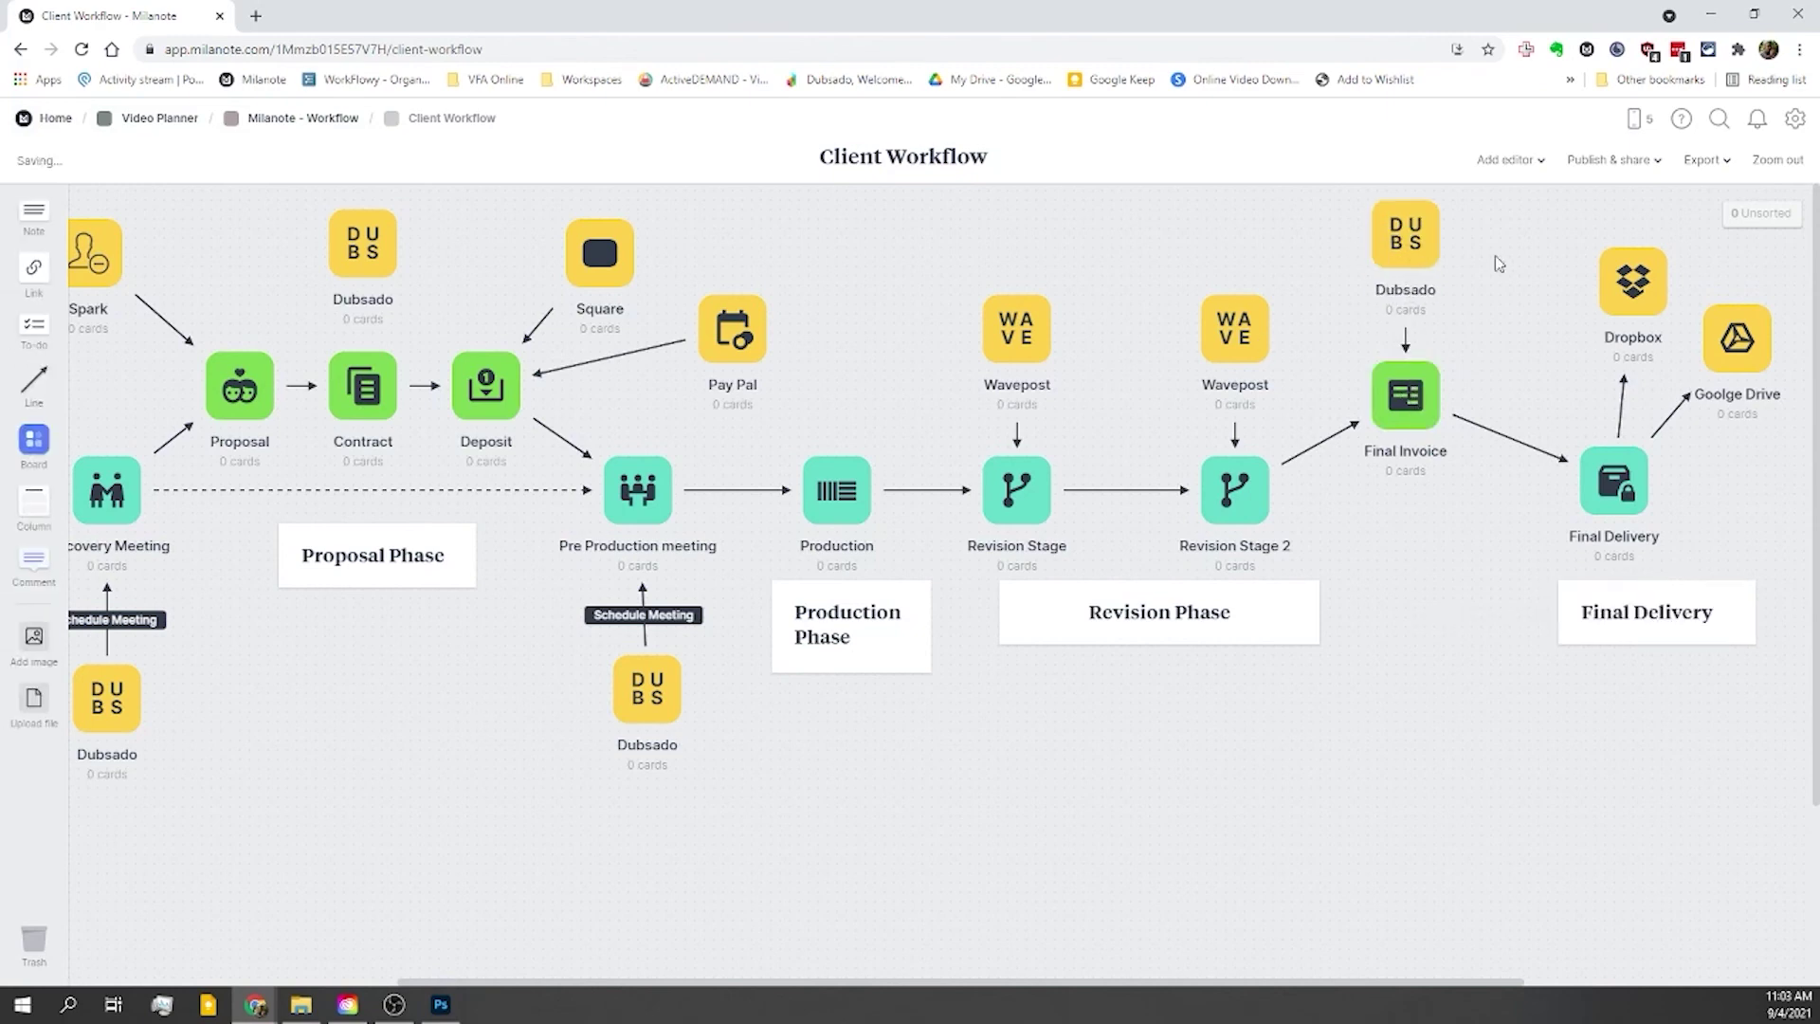
# Step: Zoom out to view the entire client workflow from the lead sources to Final Delivery
pyautogui.click(1720, 121)
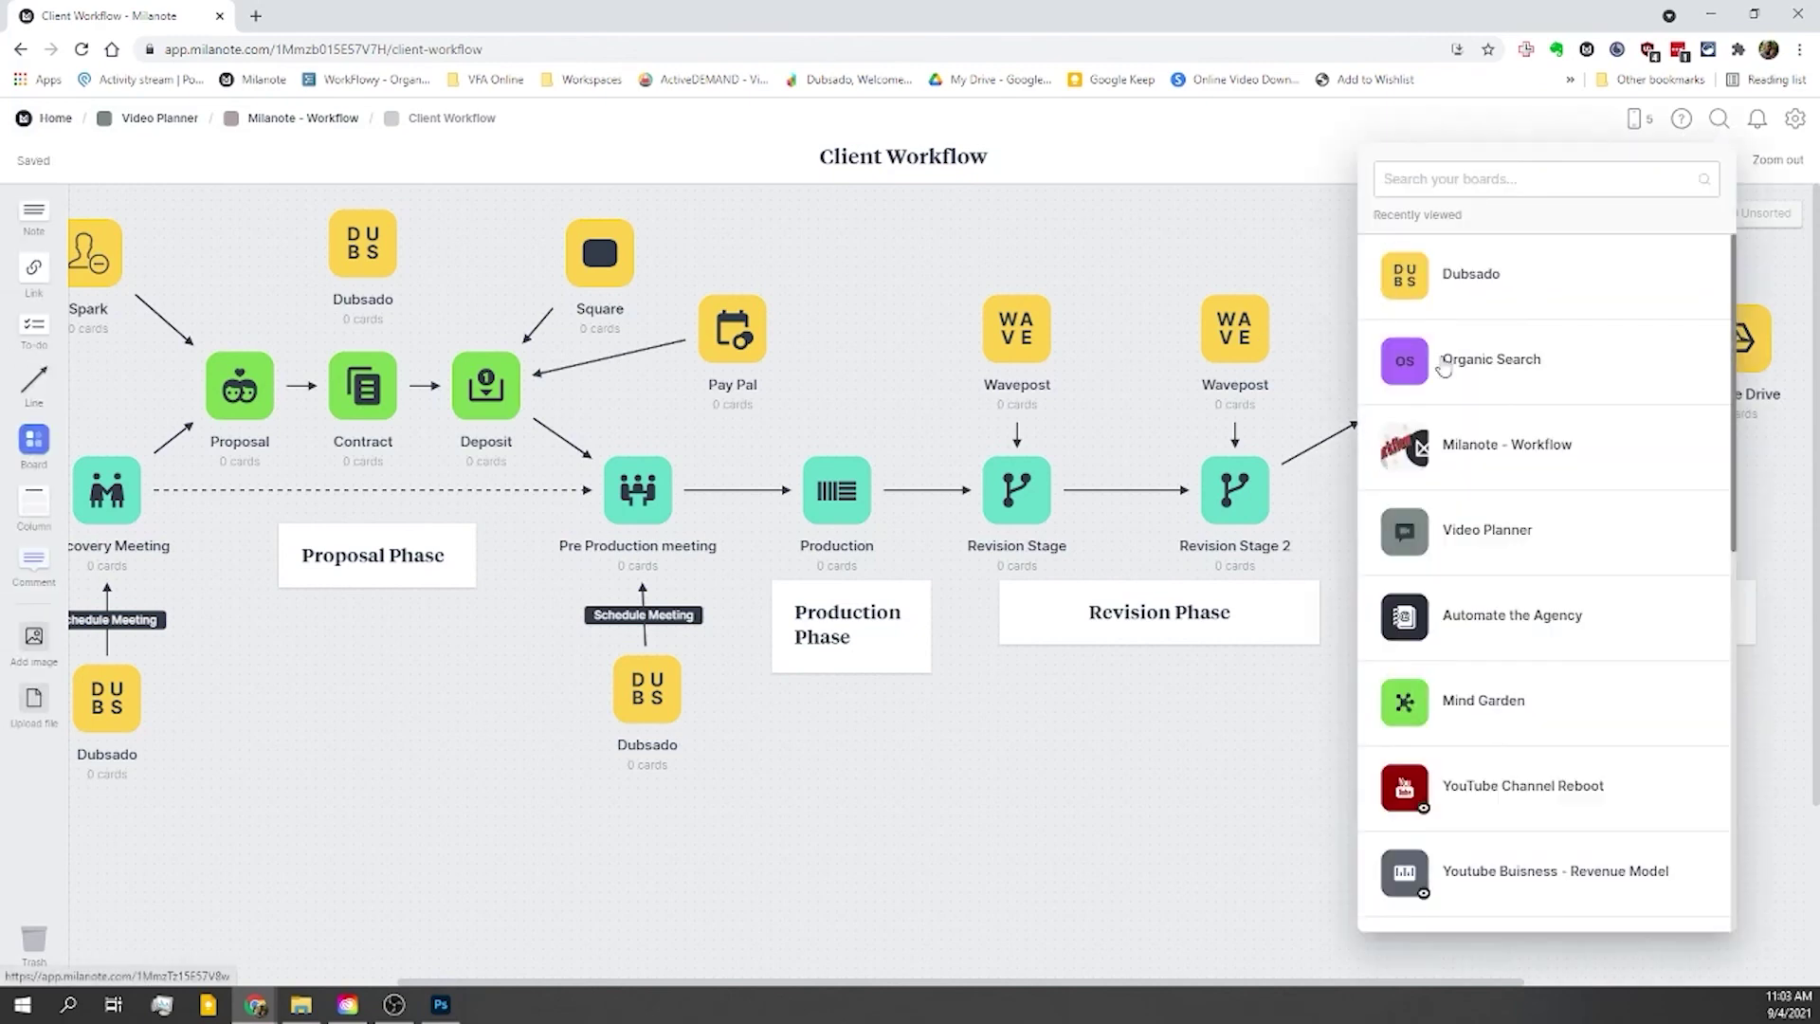
pyautogui.click(1299, 245)
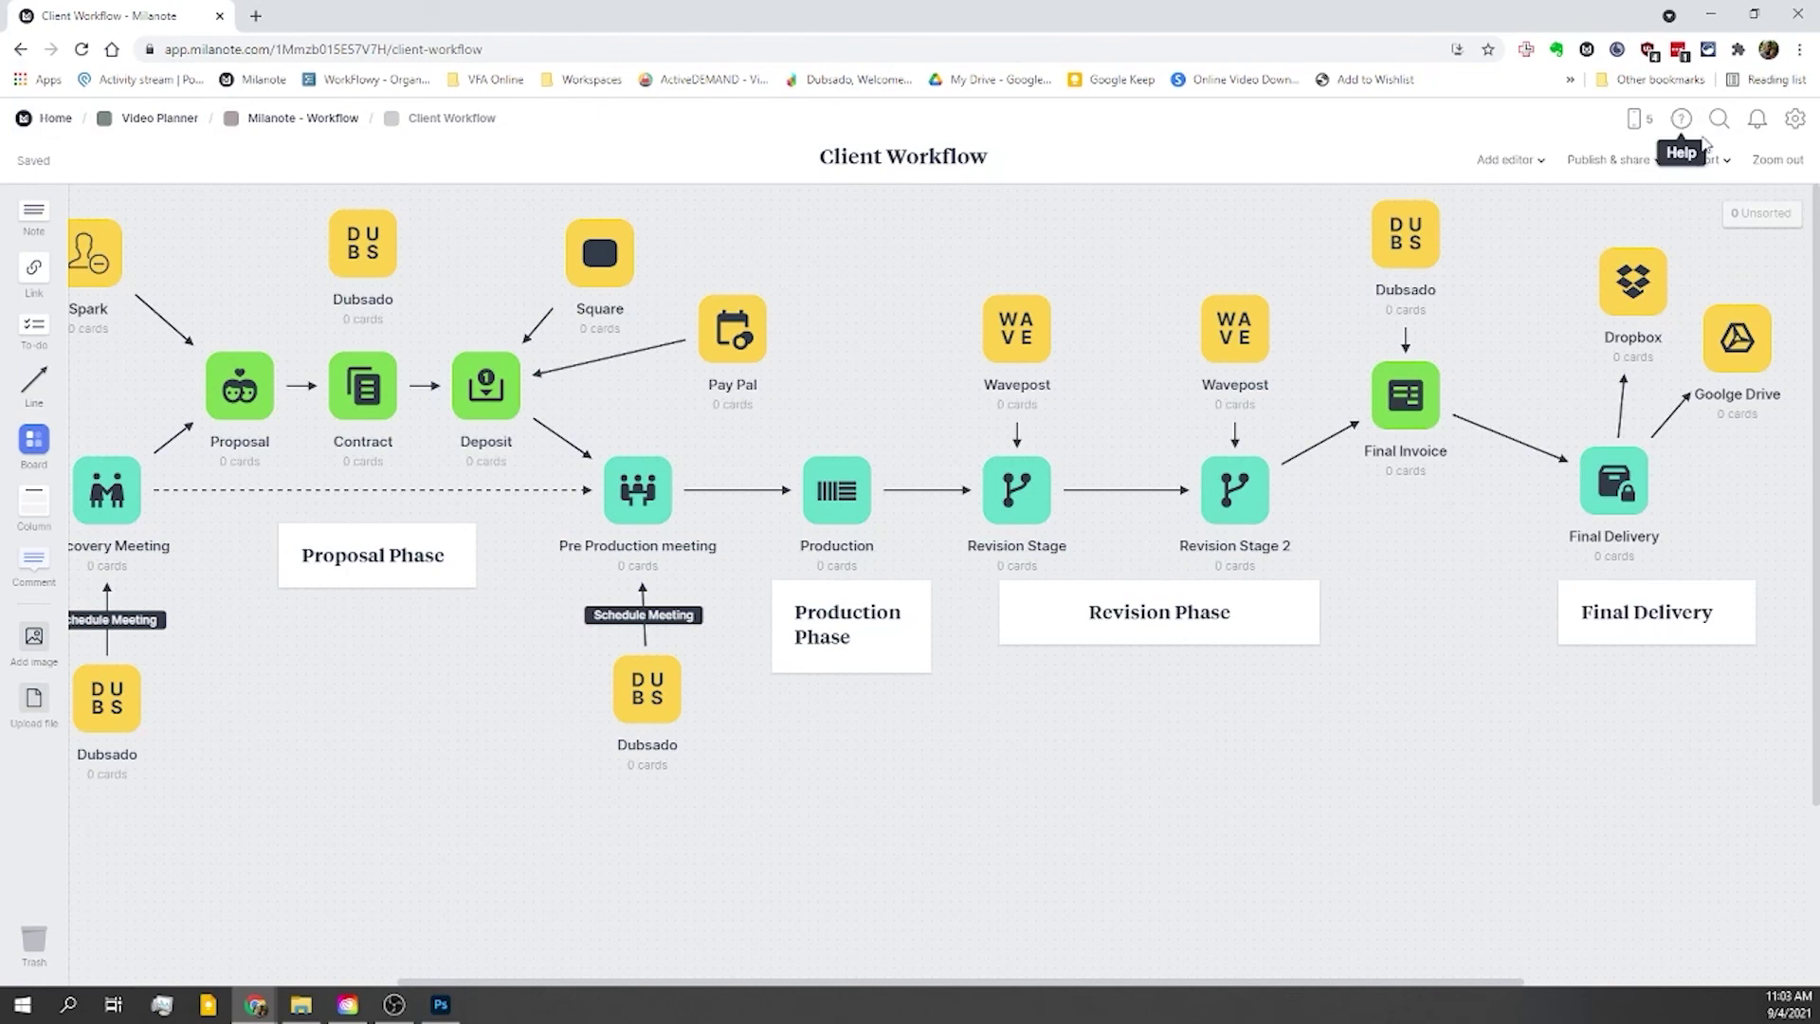
pyautogui.click(1778, 163)
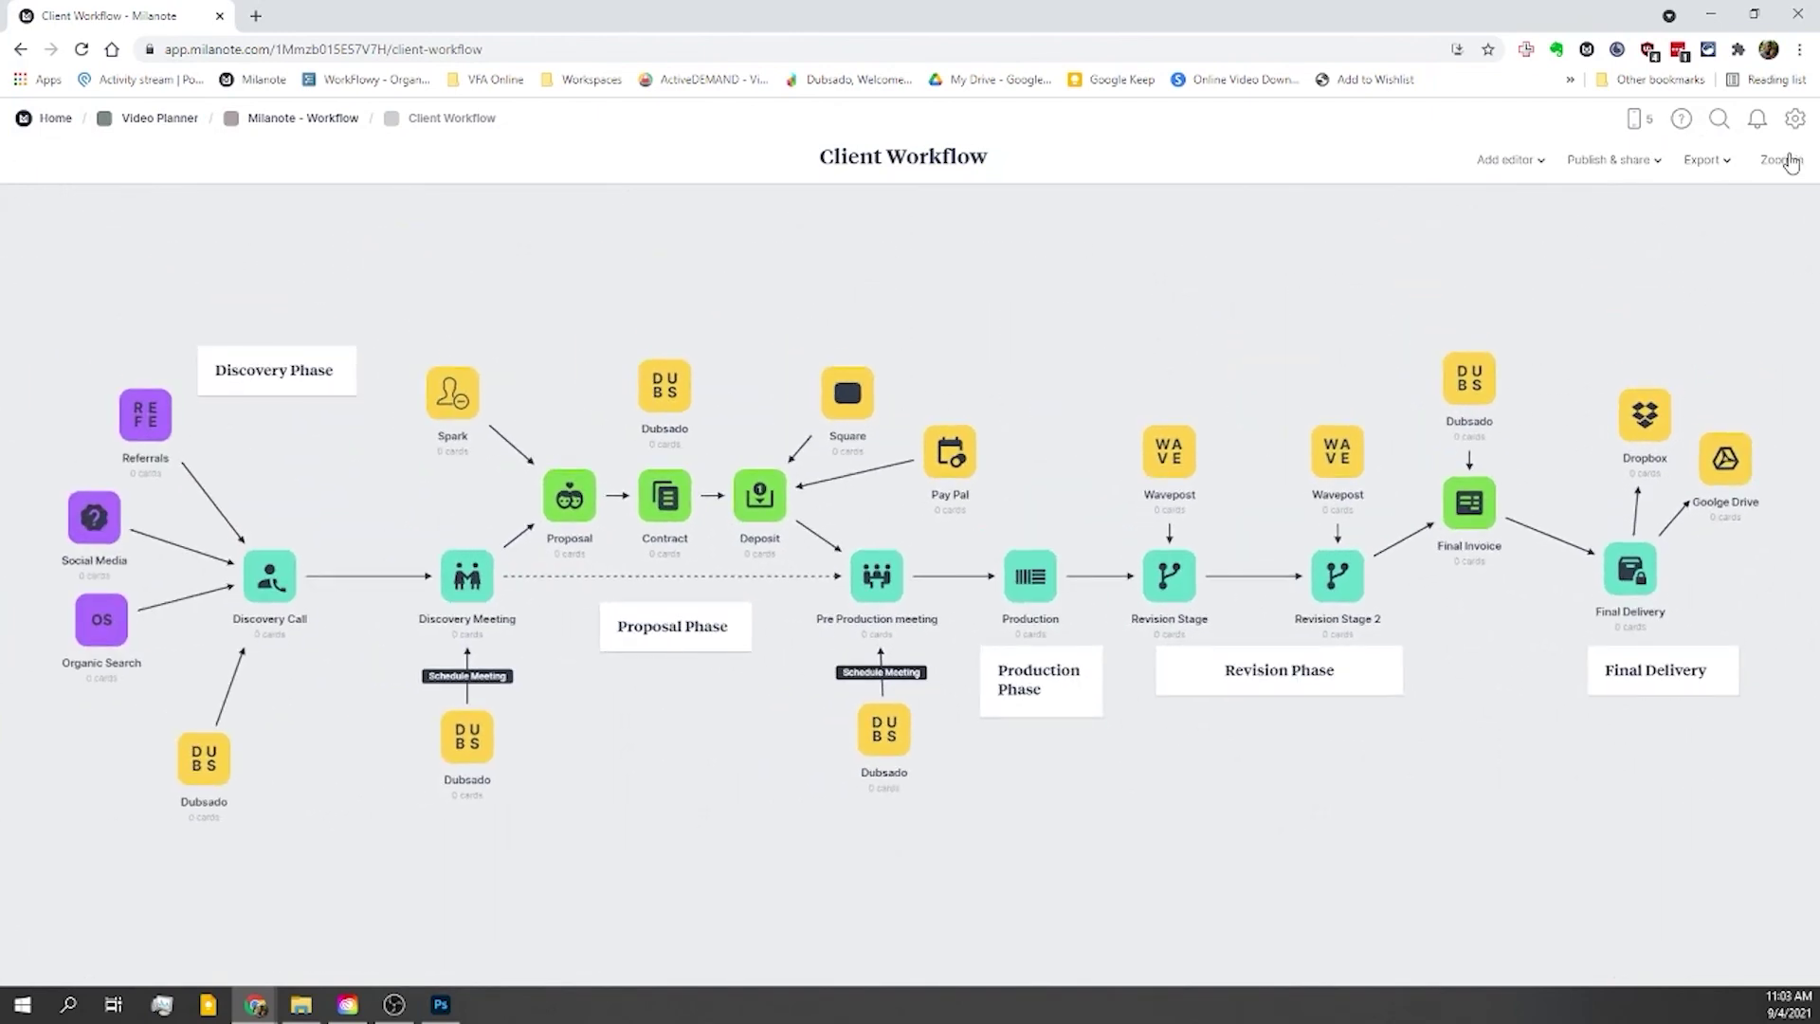